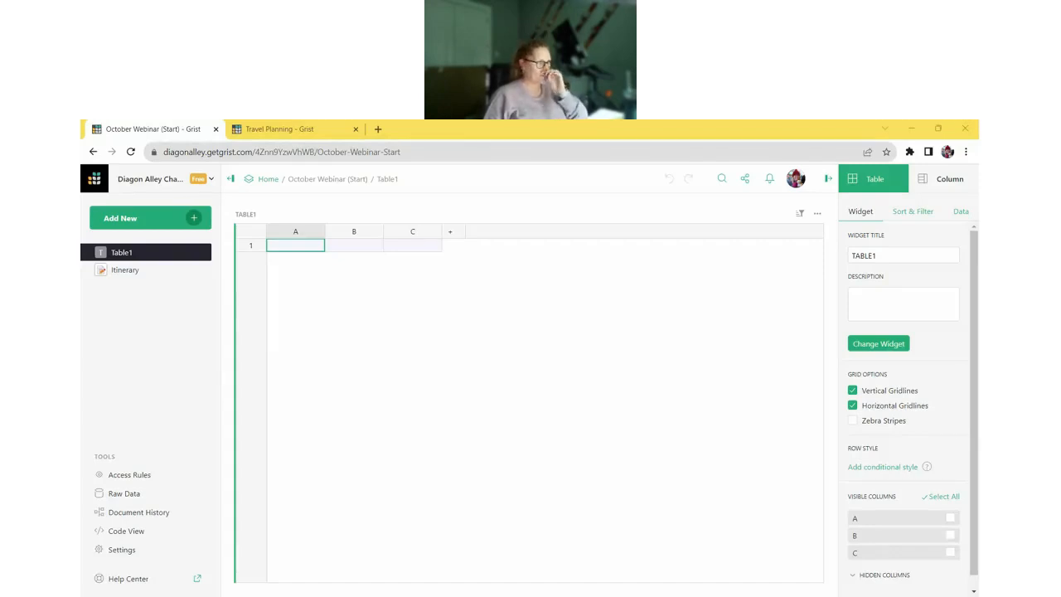
- Switch to the Travel Planning document and examine the activity details of the Ali'i Luau and Bishop Museum calendar events
left_click(280, 128)
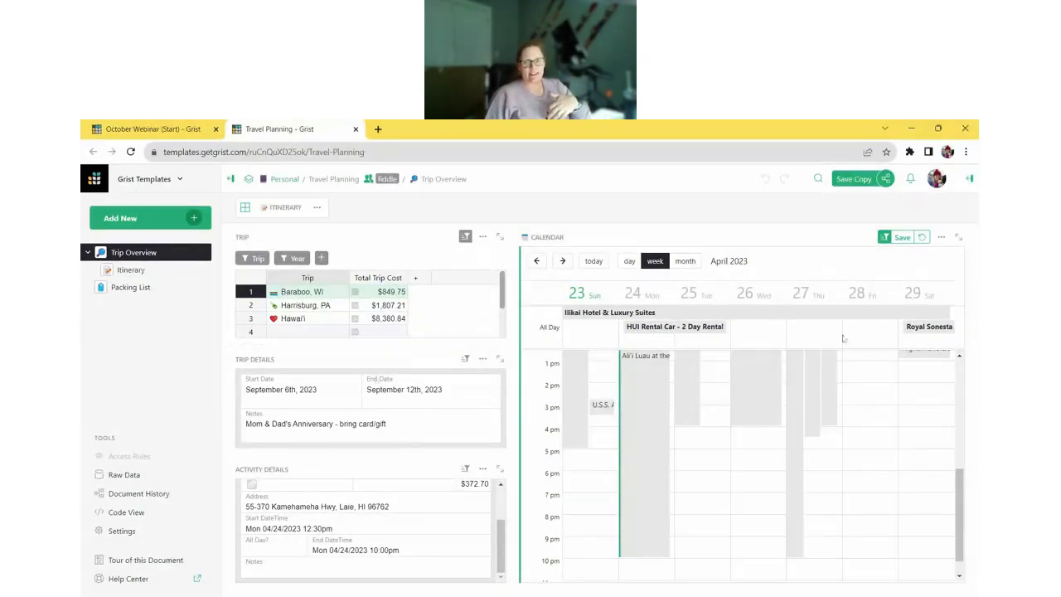
scroll(680, 473, "up", 3)
scroll(680, 474, "up", 3)
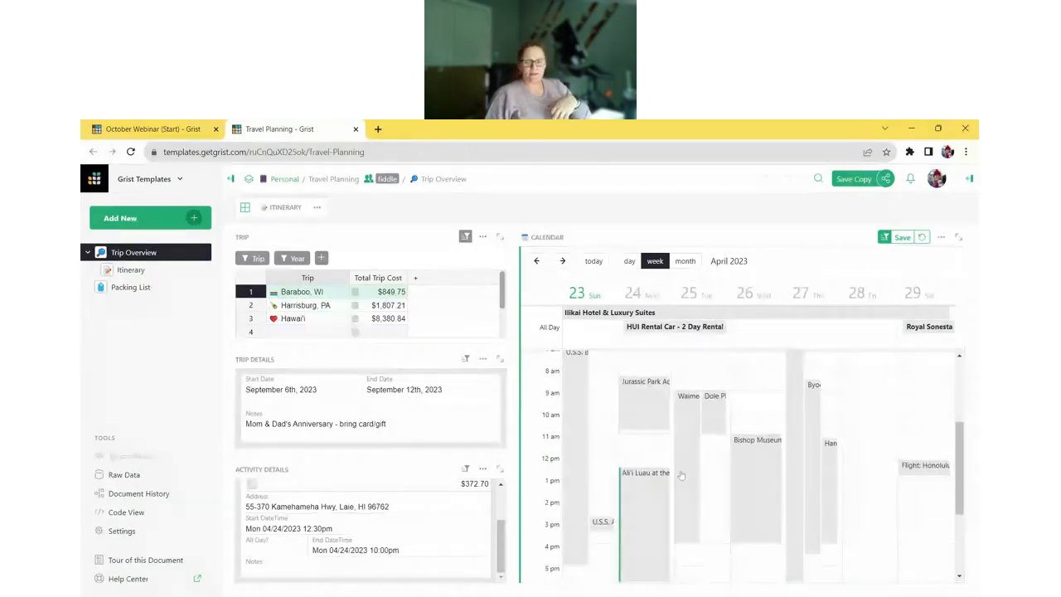
left_click(656, 496)
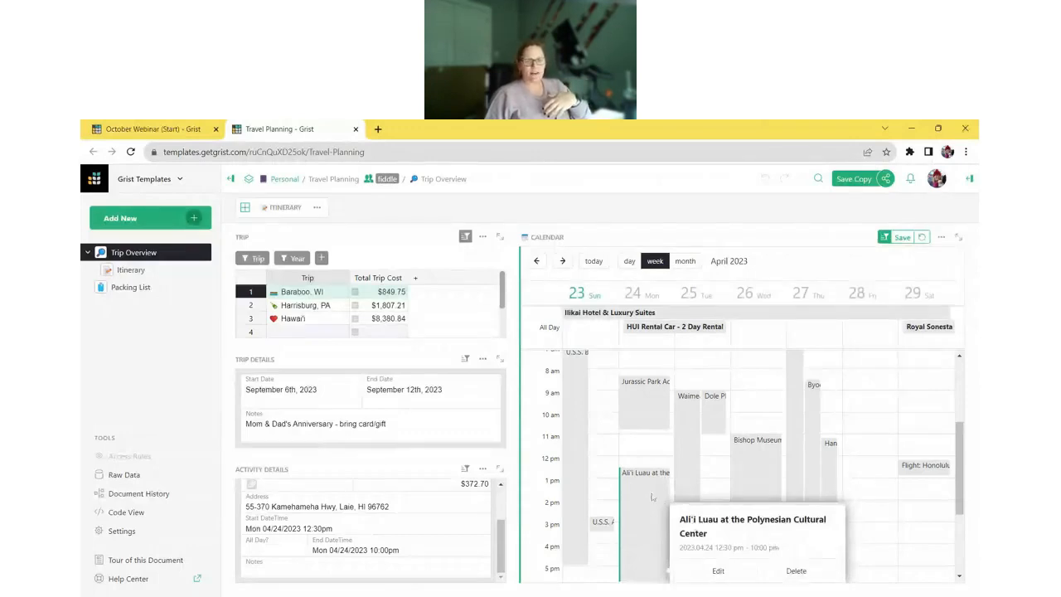
left_click(388, 539)
scroll(388, 539, "up", 3)
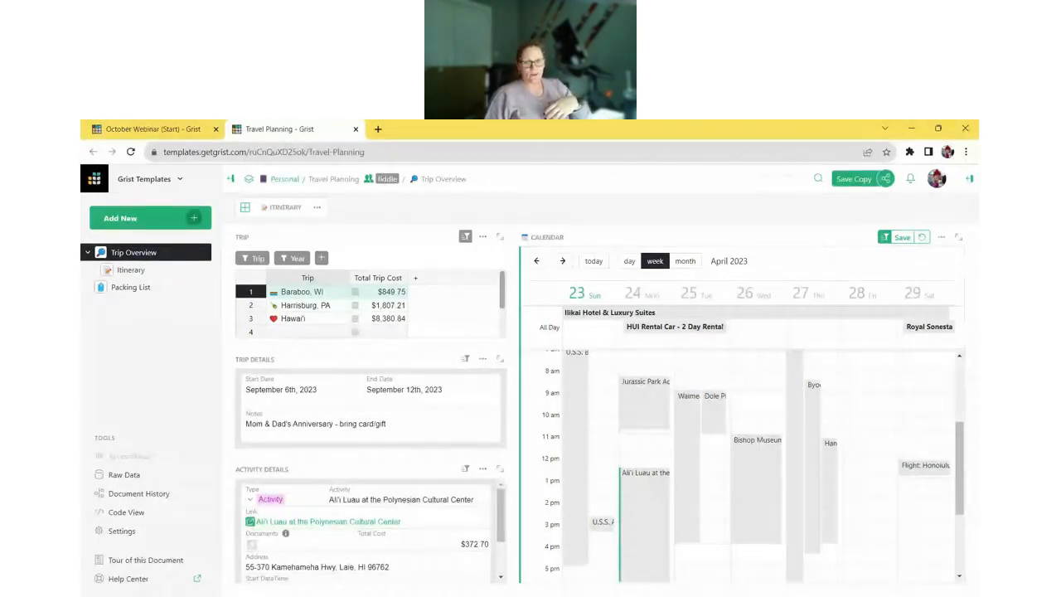
left_click(754, 457)
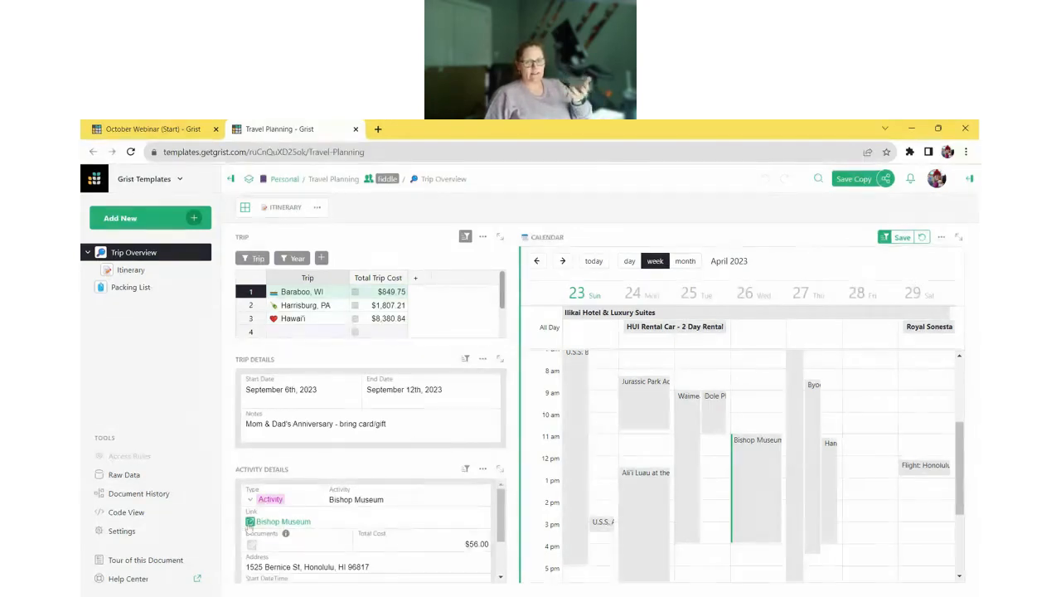
scroll(376, 533, "down", 2)
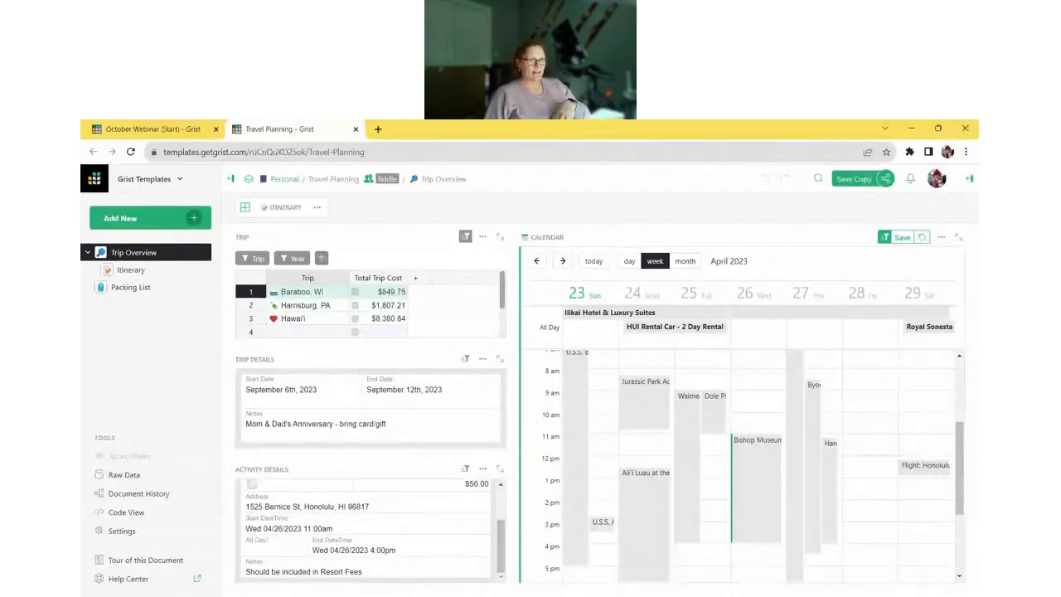
- Return to the October Webinar (Start) document in full screen and rename column A of Table1 as Activity
left_click(162, 137)
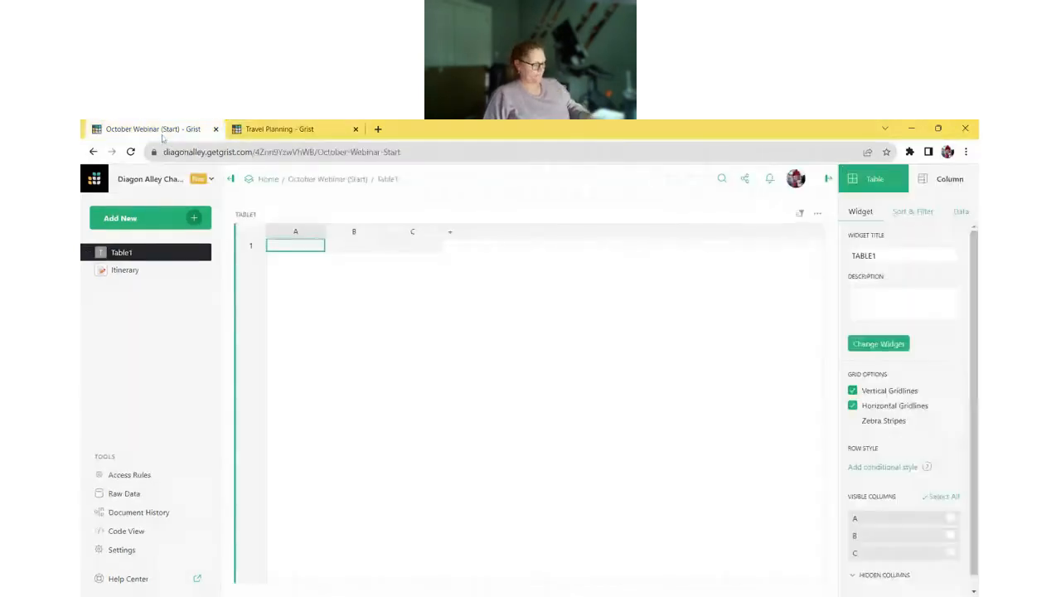
key("F11")
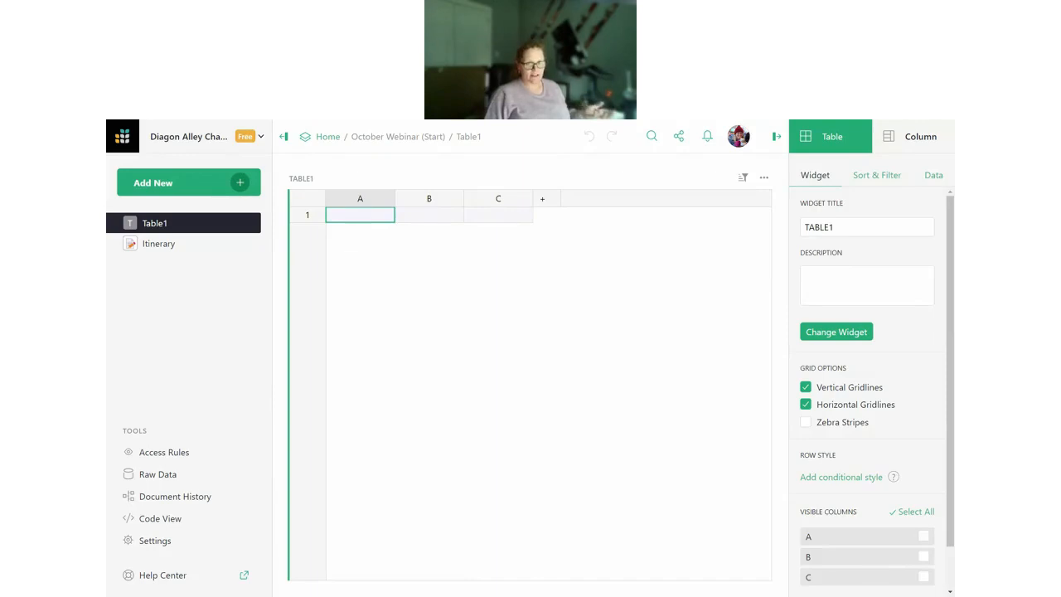
left_click(361, 202)
left_click(361, 201)
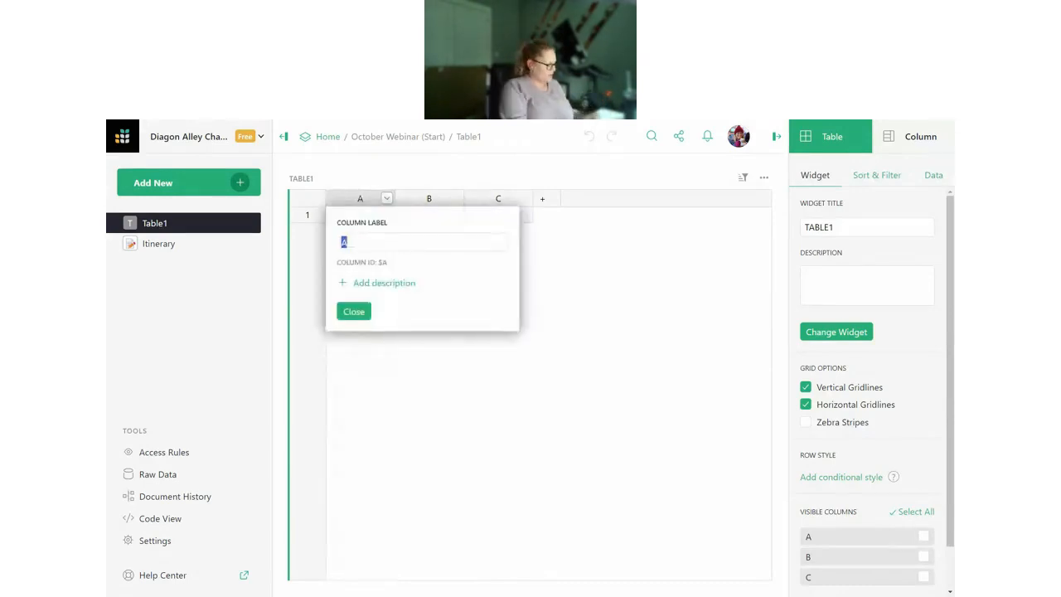
type("Activity")
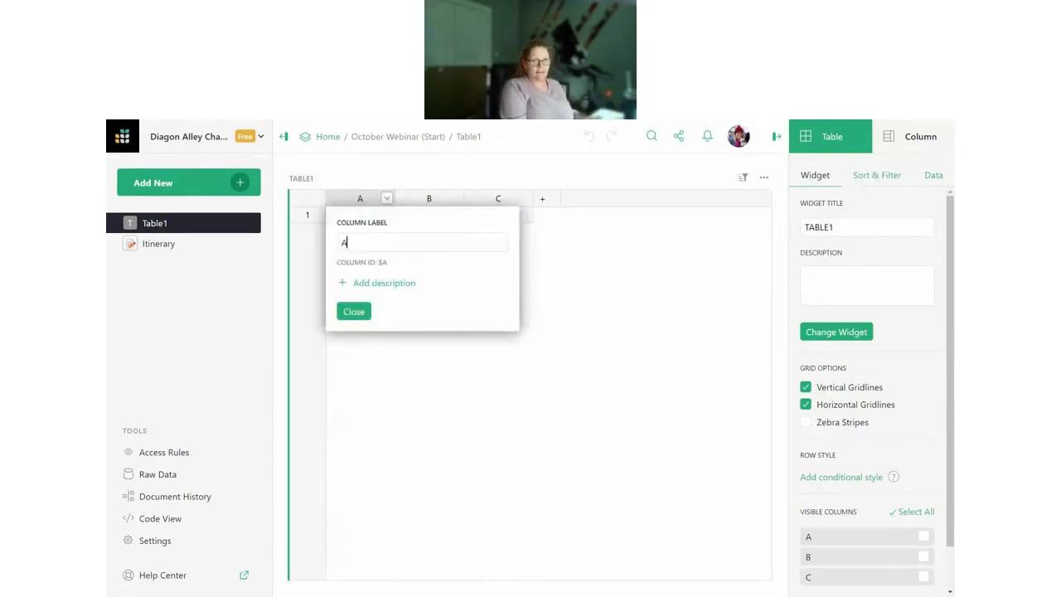
key("Return")
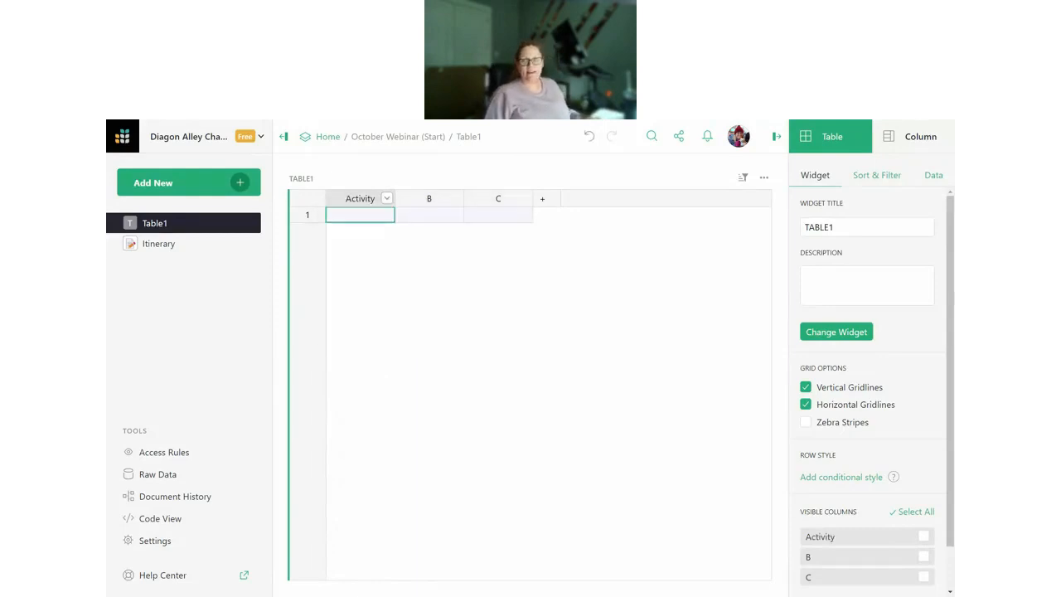
- Bring up the Activity column's settings and enter Snorkeling in the column's first row
left_click(924, 146)
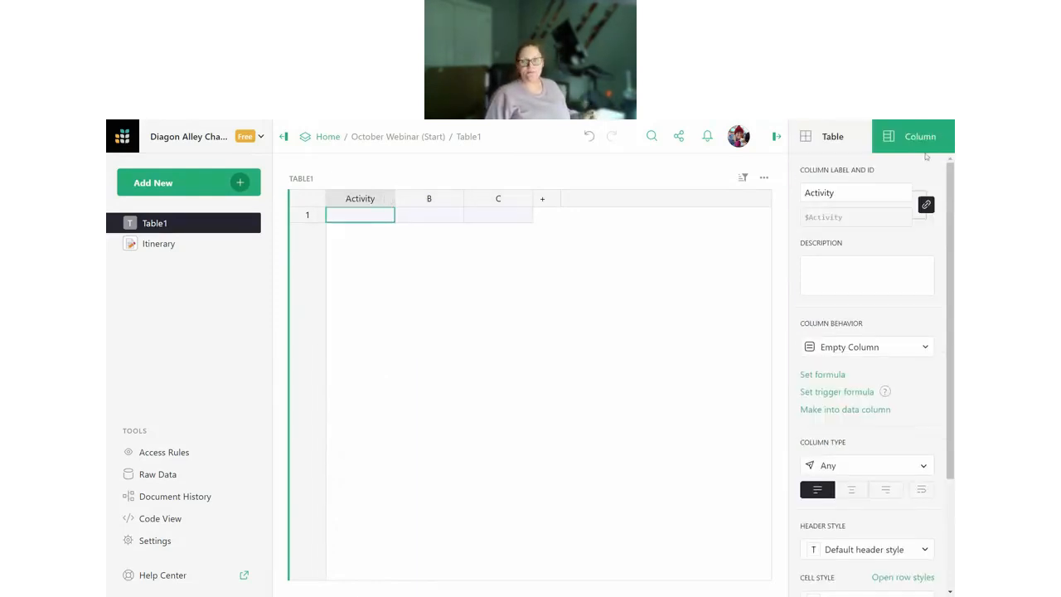
scroll(858, 371, "down", 3)
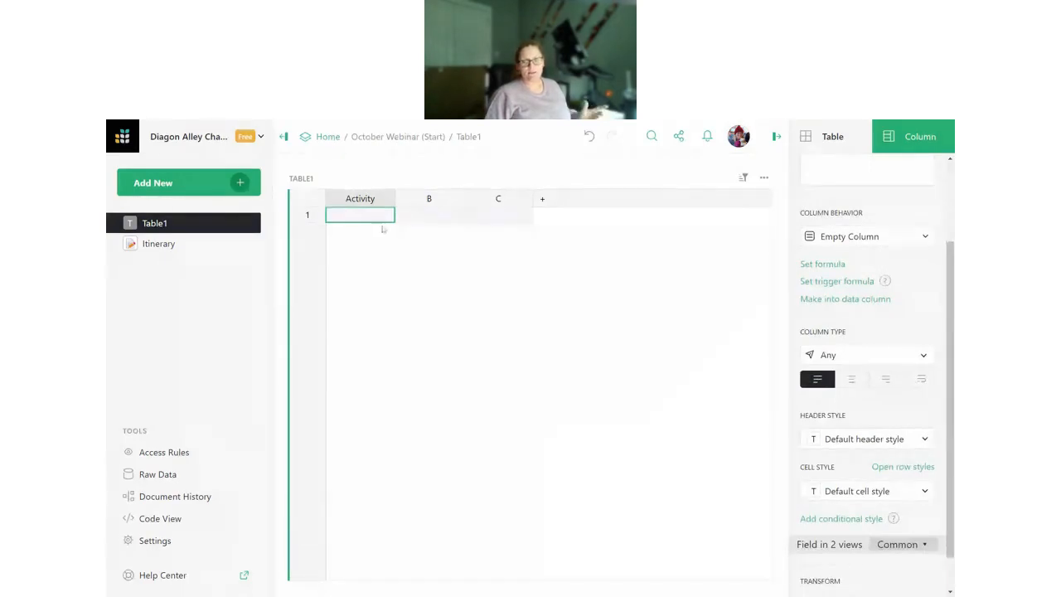
left_click(856, 351)
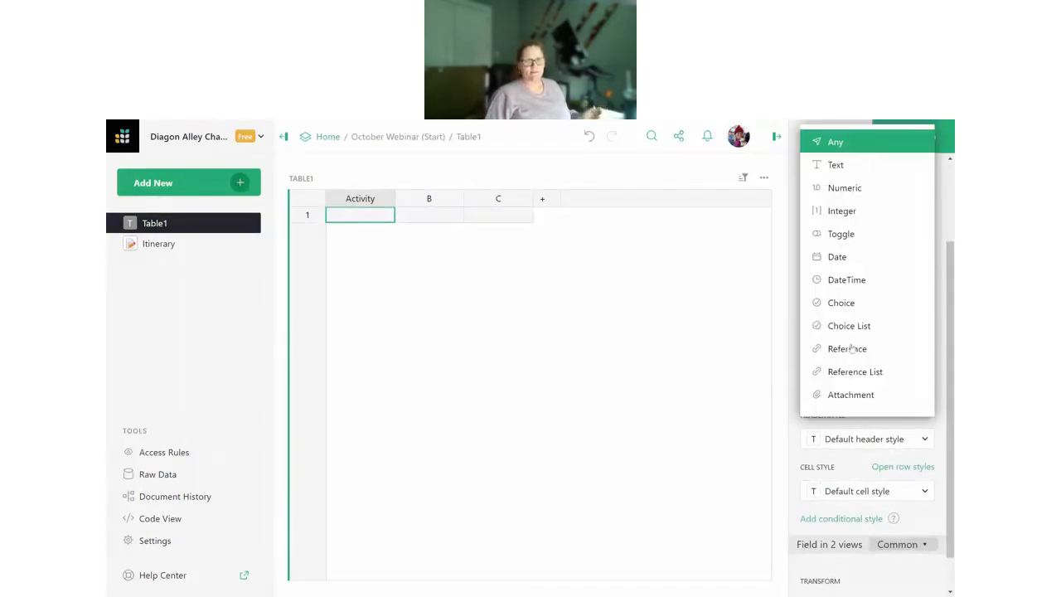
left_click(733, 333)
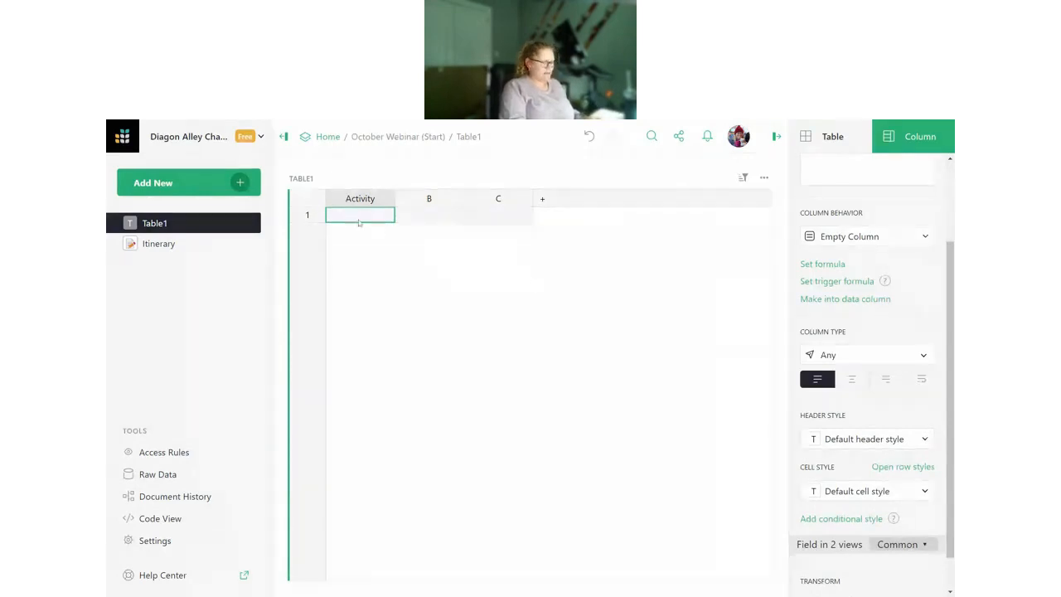
type("Breakfast")
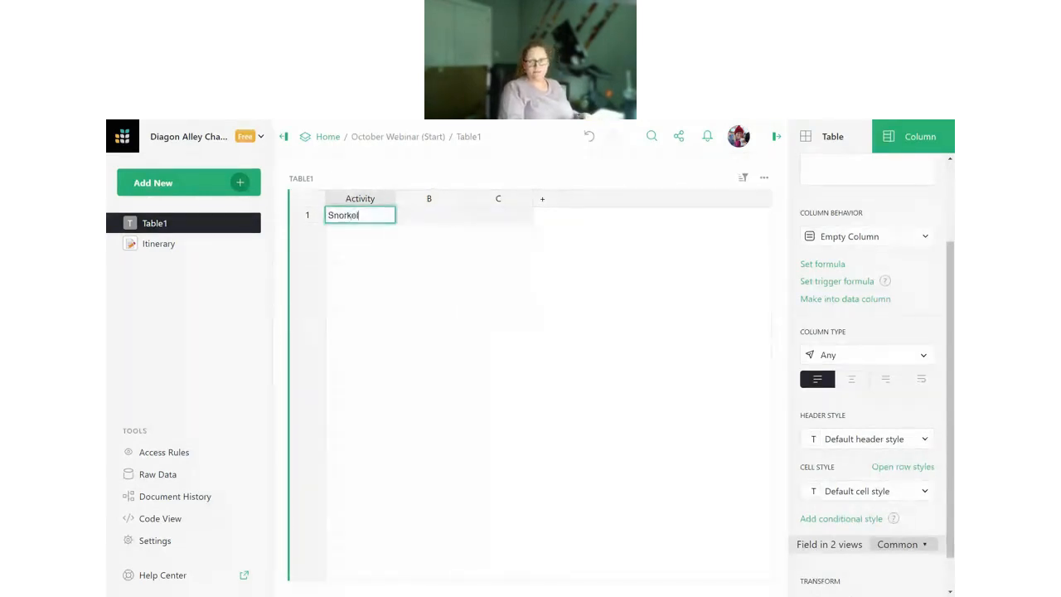
key("Return")
left_click(359, 220)
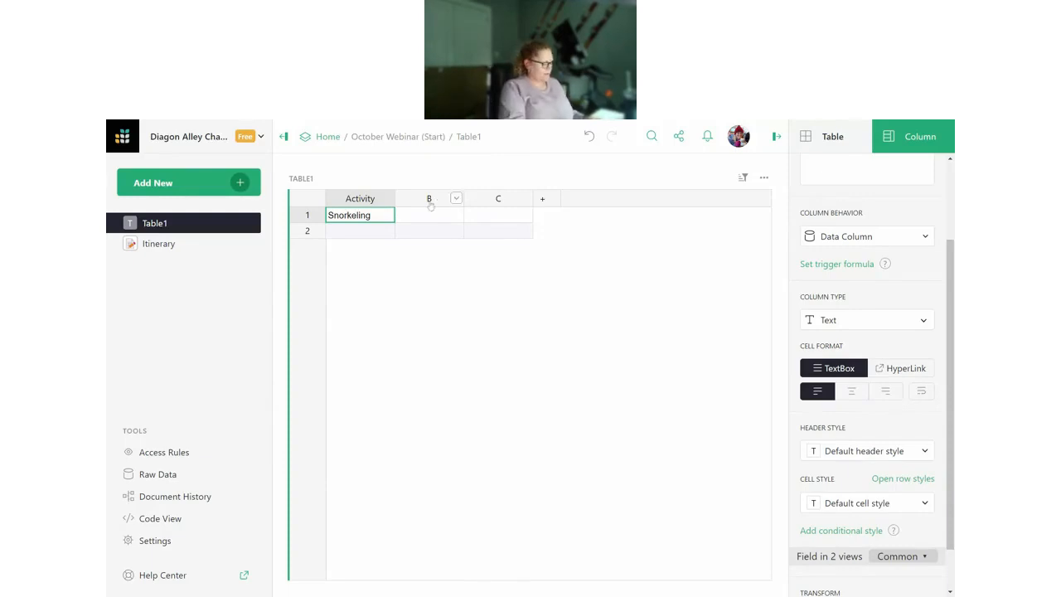
- Rename column B of Table1 as Start DateTime
double_click(430, 201)
type("Start")
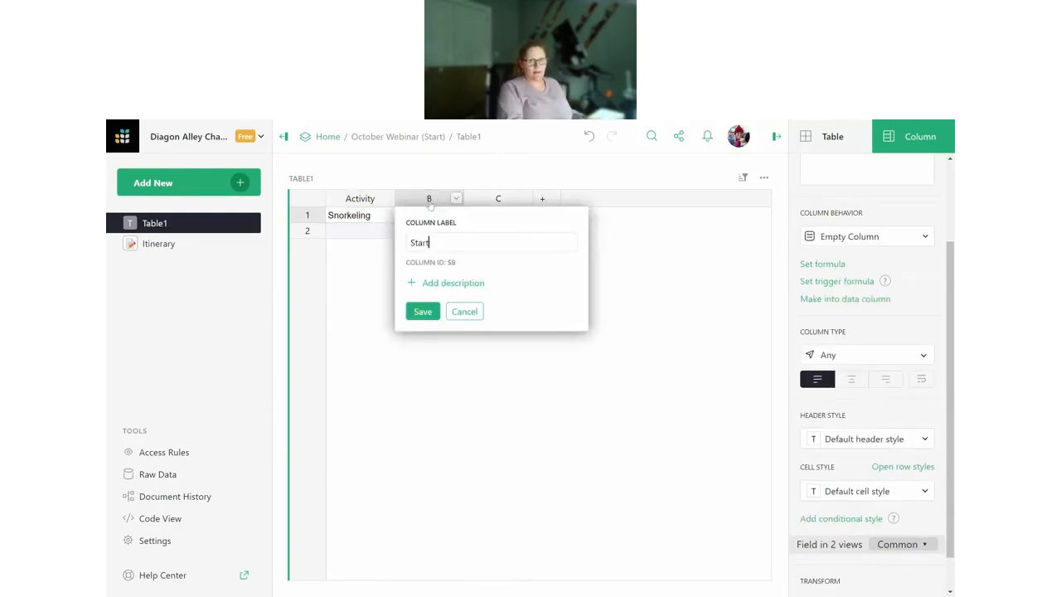
type(" DateTime")
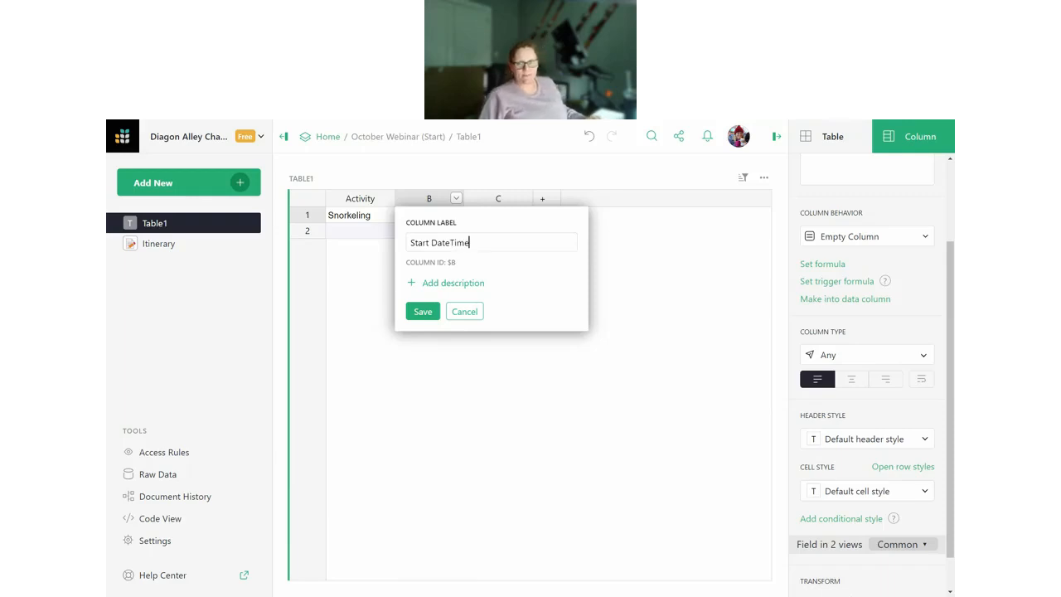
key("Return")
- Set the Start DateTime column's type to DateTime with the date format MM/DD/YYYY
left_click(860, 357)
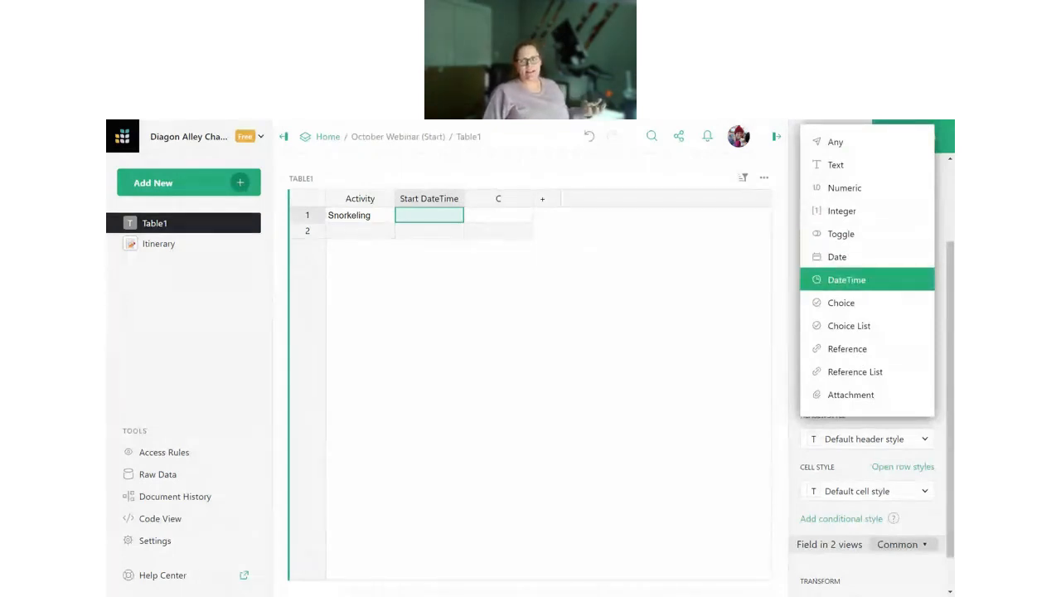
left_click(868, 283)
scroll(852, 415, "down", 1)
left_click(856, 399)
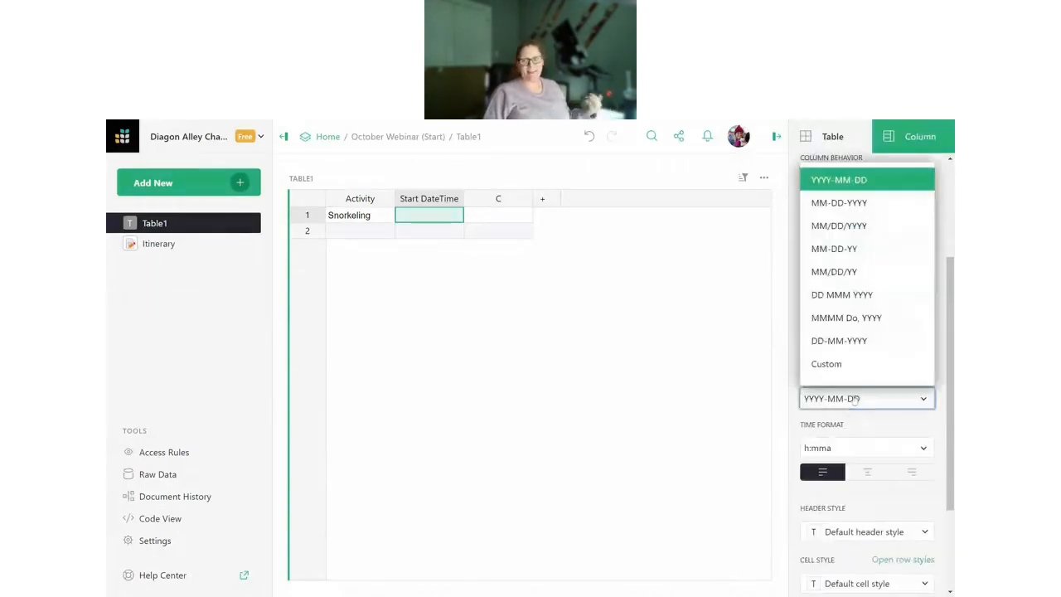
left_click(855, 399)
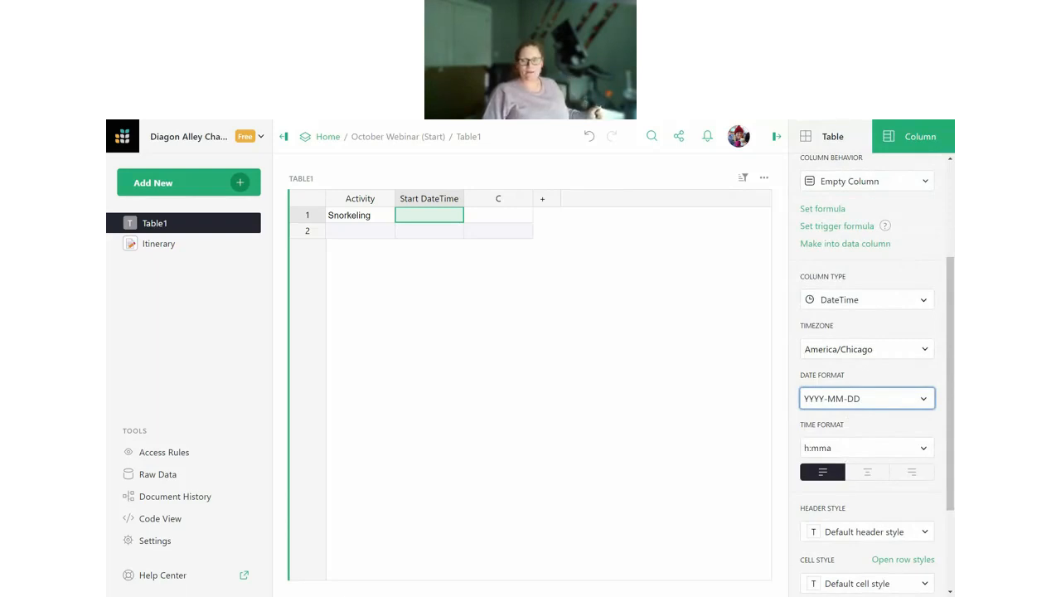
left_click(858, 402)
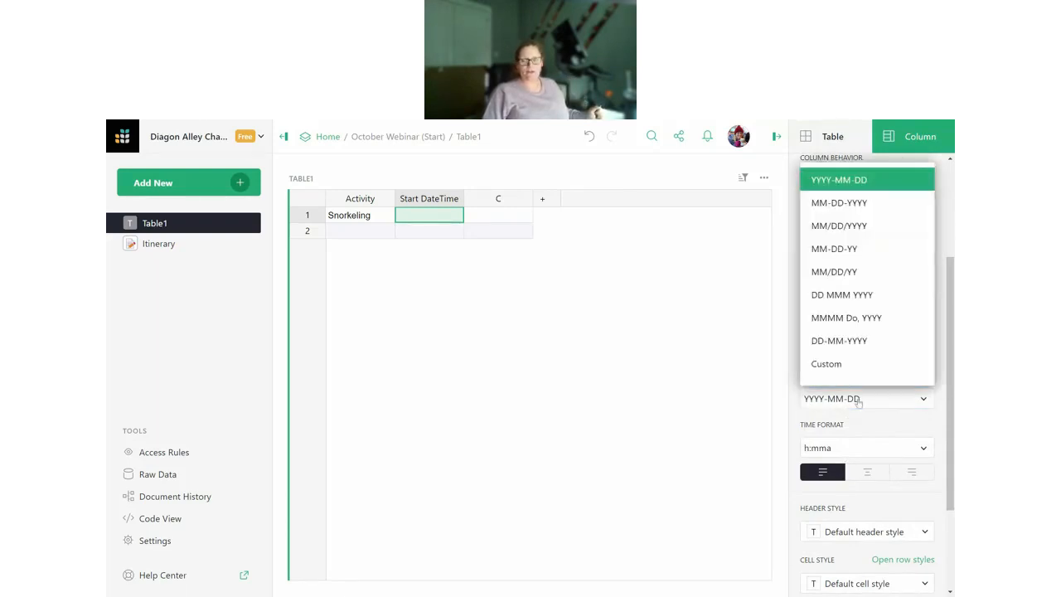
left_click(871, 227)
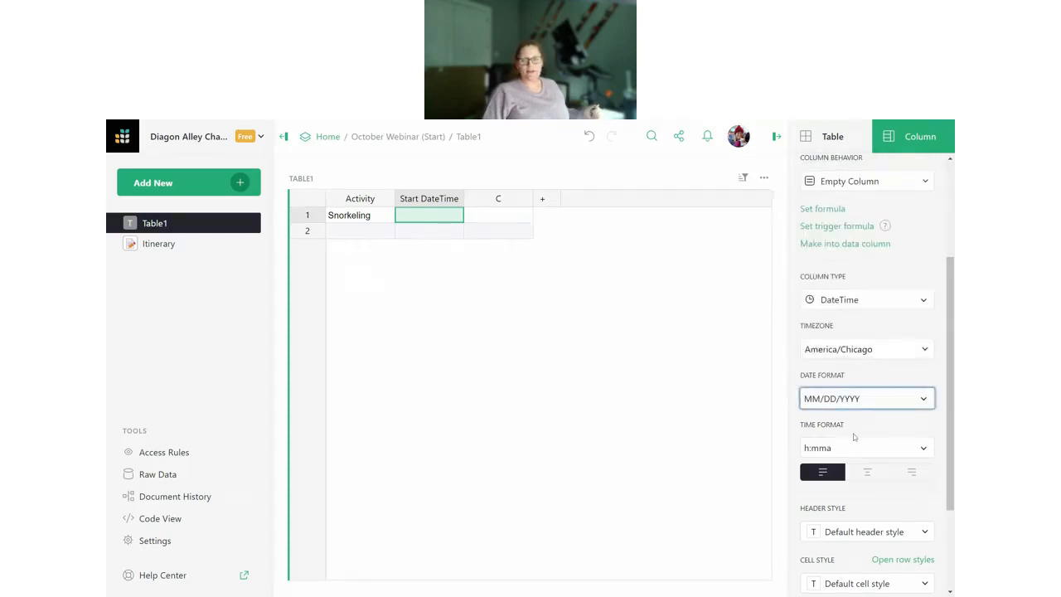
- Examine the Start DateTime column's time format and timezone choices, and the document-wide time zone setting
left_click(858, 450)
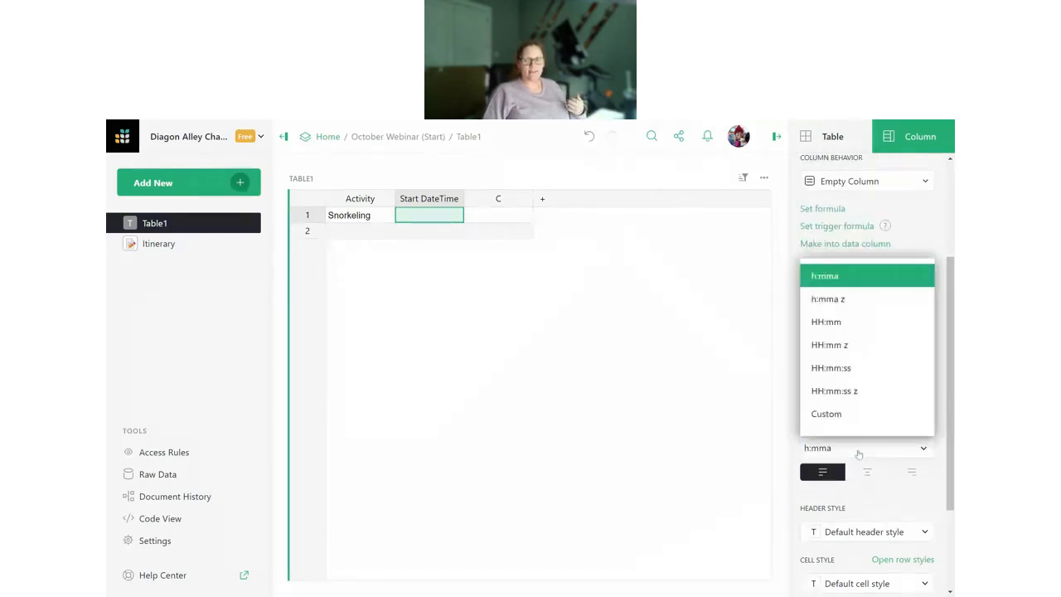
left_click(859, 447)
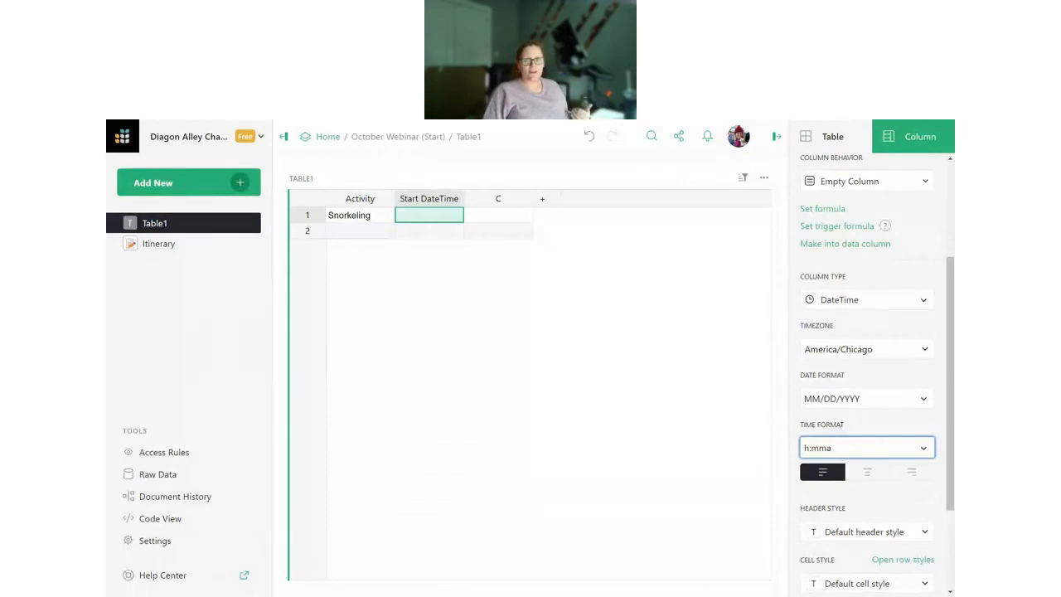
left_click(866, 349)
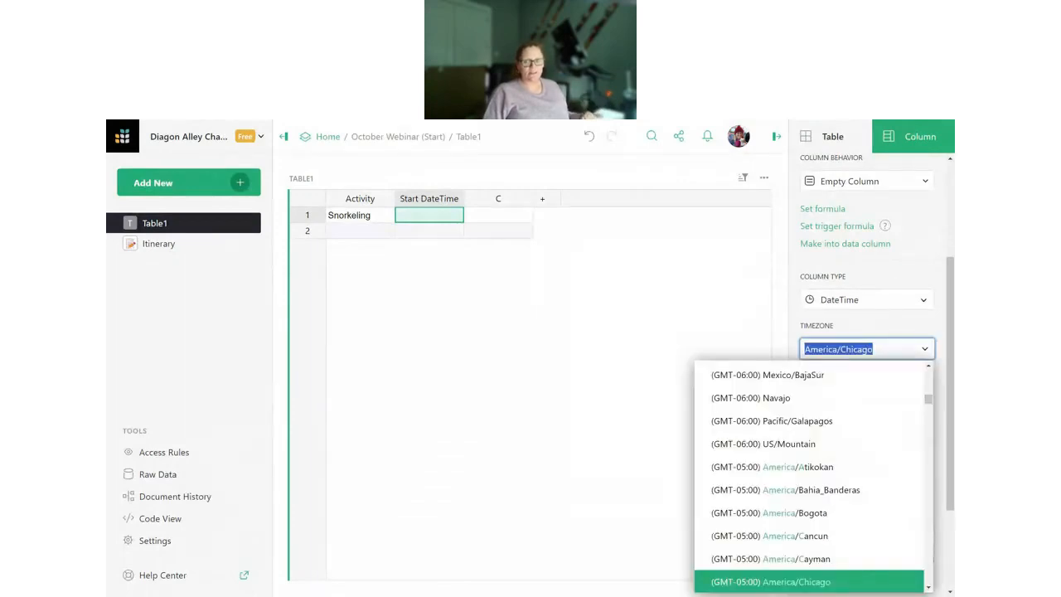
left_click(891, 329)
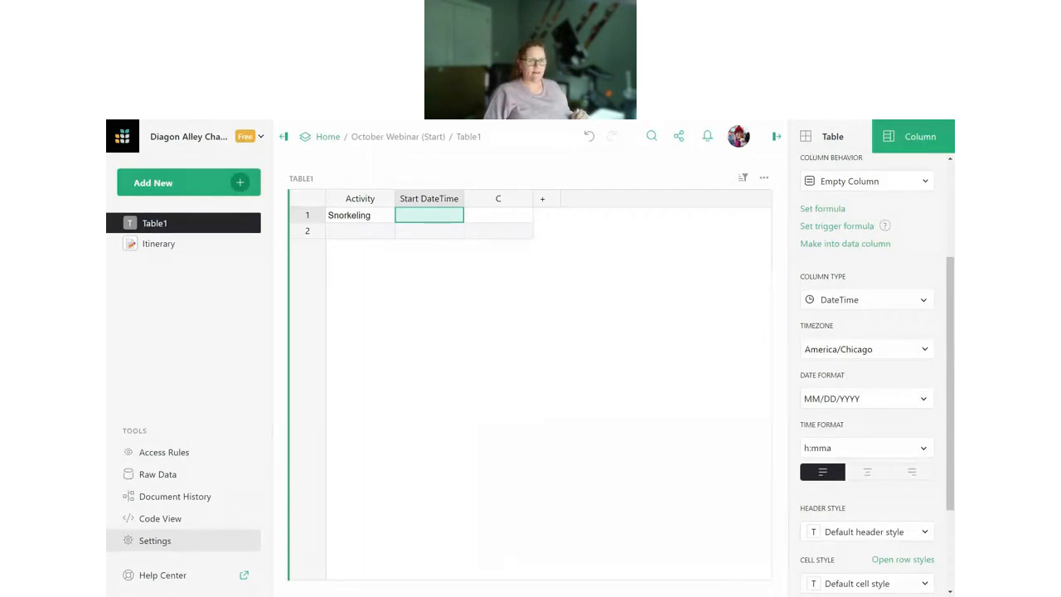
left_click(177, 543)
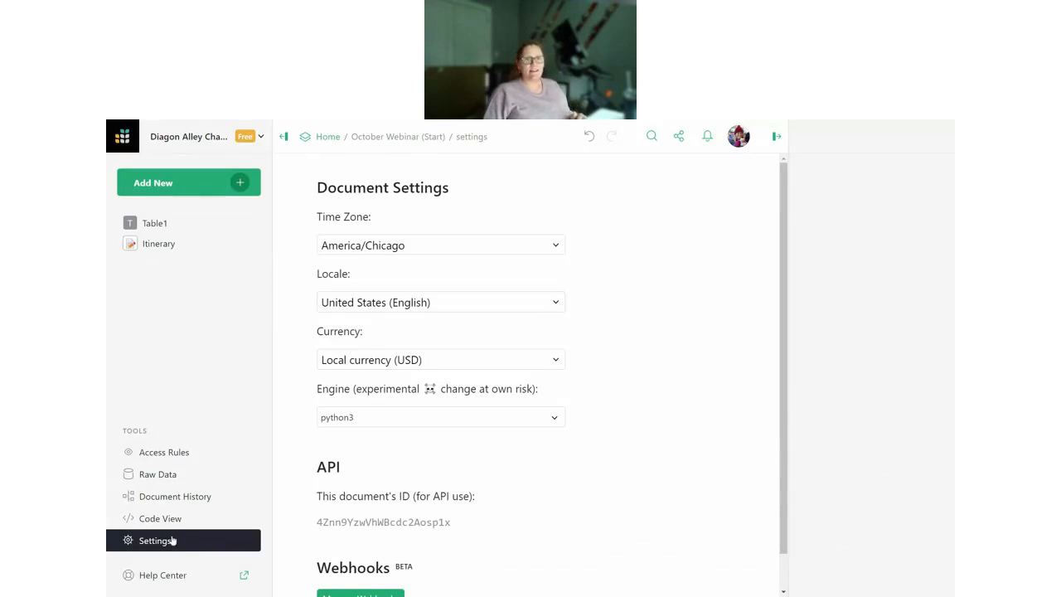
left_click(508, 246)
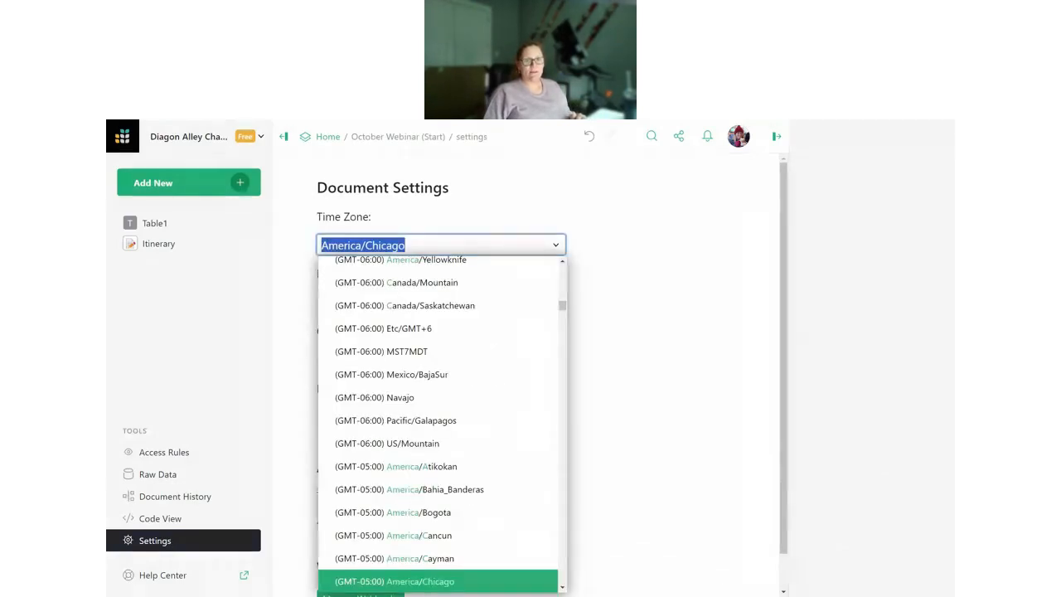
left_click(507, 227)
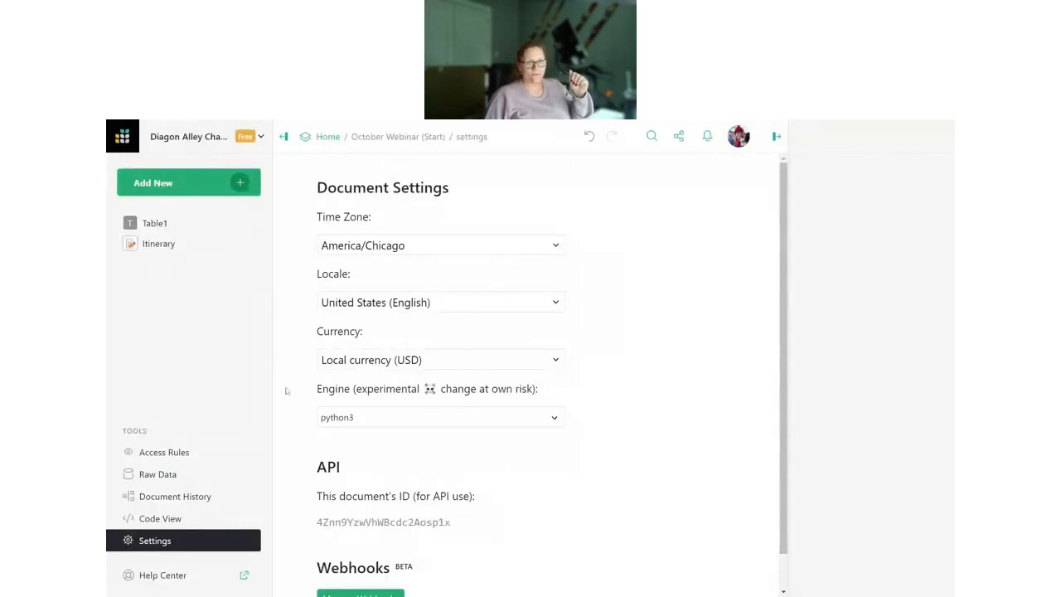
- Go back to Table1 and set the Snorkeling row's Start DateTime to October 24, 2023
left_click(154, 224)
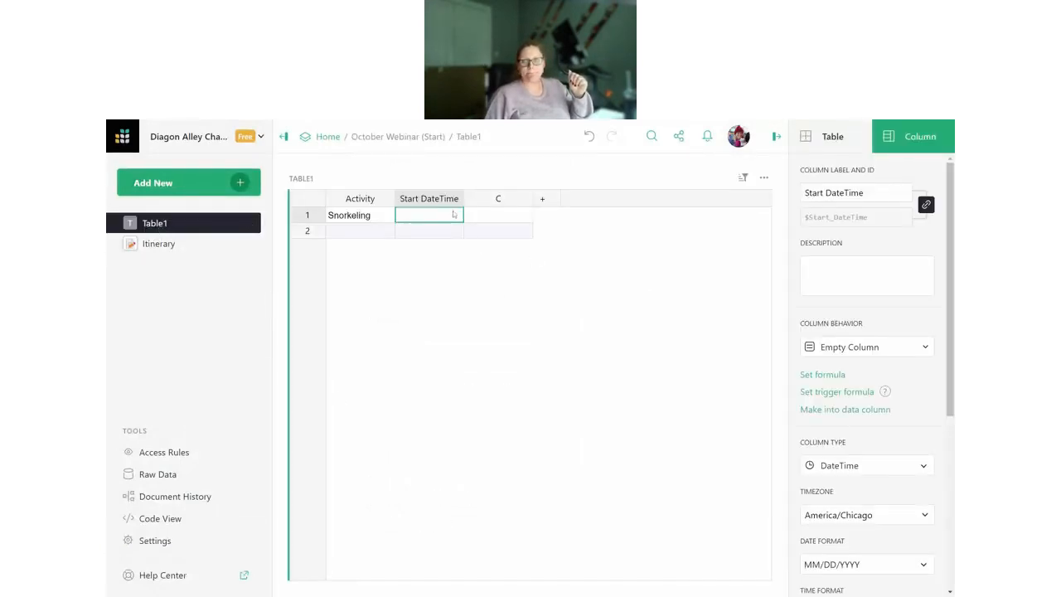
scroll(895, 426, "down", 4)
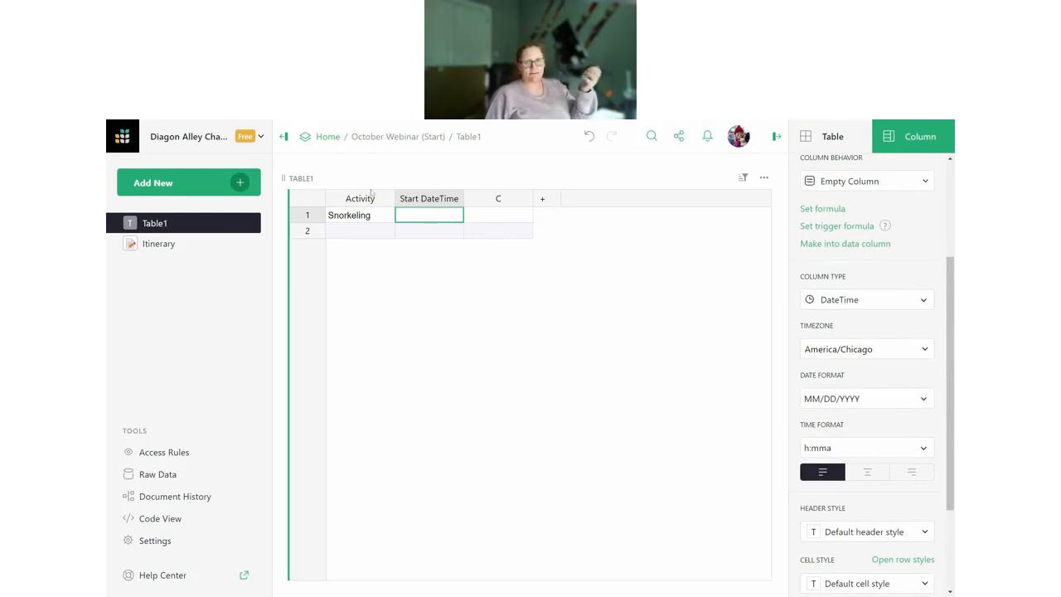
double_click(428, 216)
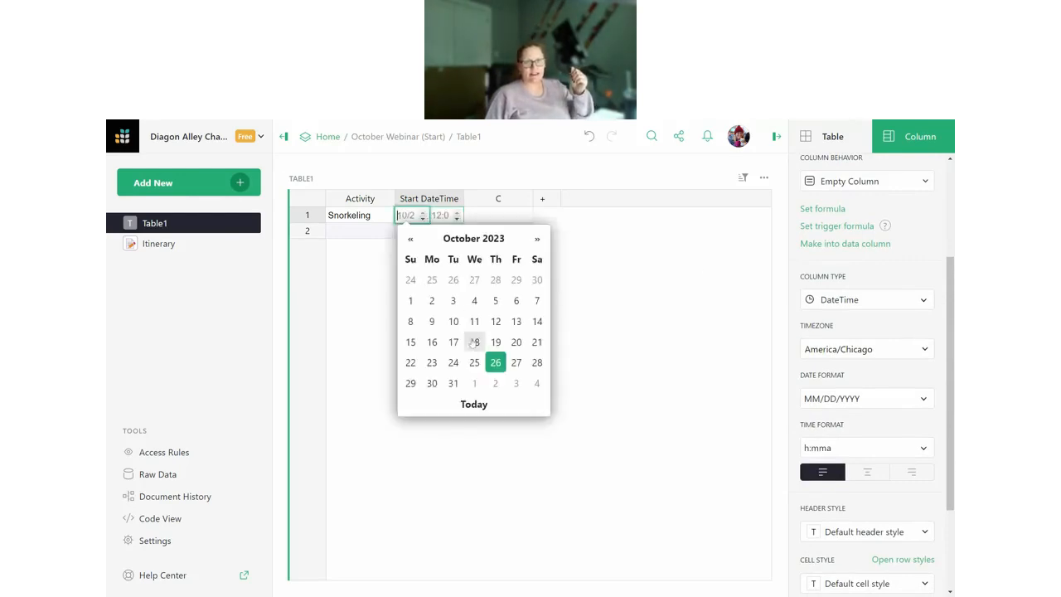
left_click(453, 362)
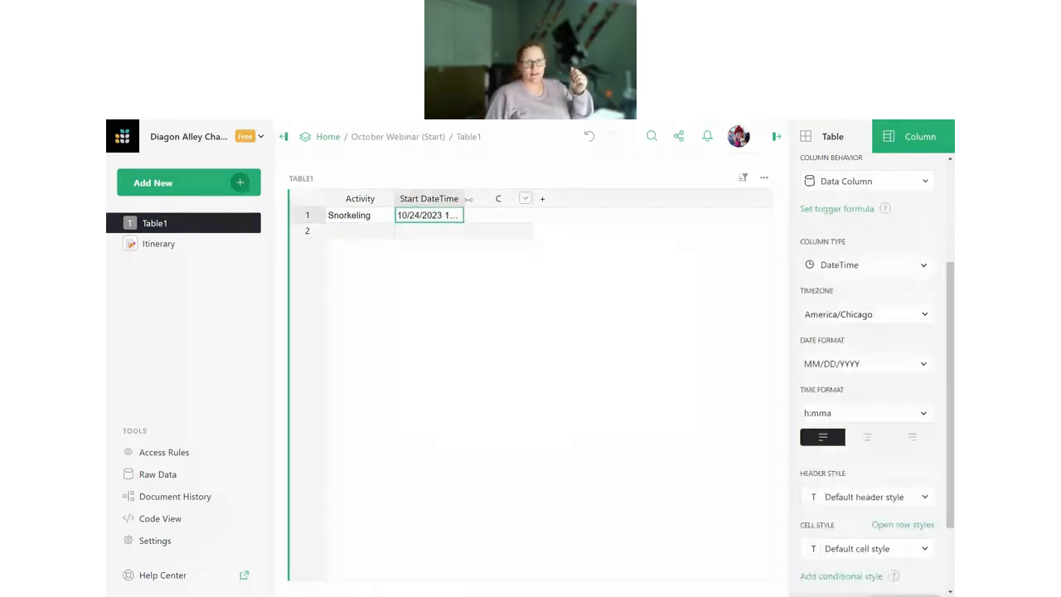
- Widen the Start DateTime column and set the Snorkeling row's start time to 8:00am
left_click_drag(469, 198, 521, 199)
double_click(477, 217)
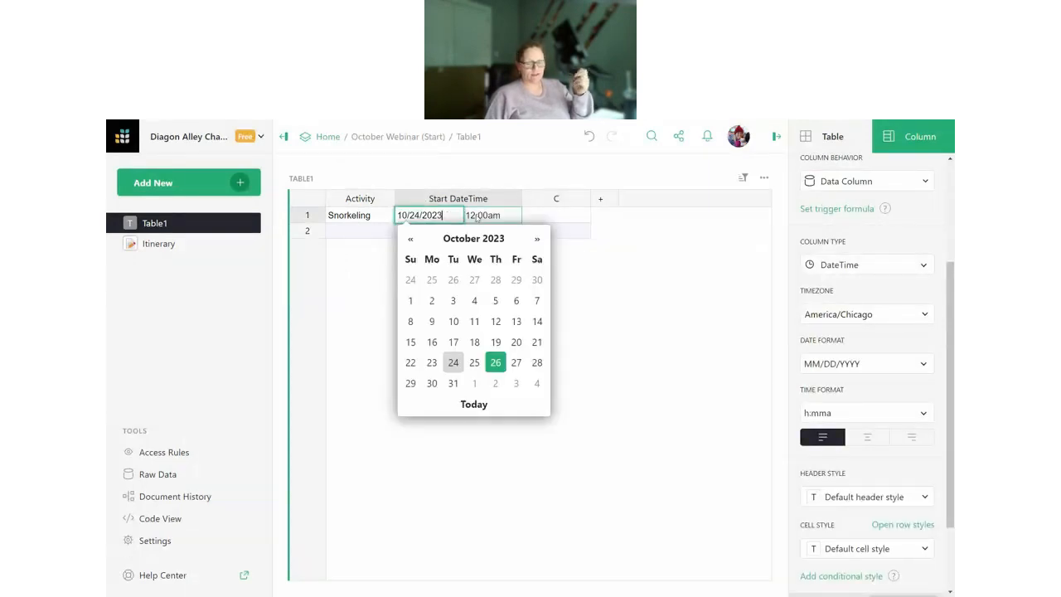
left_click(476, 216)
type("8")
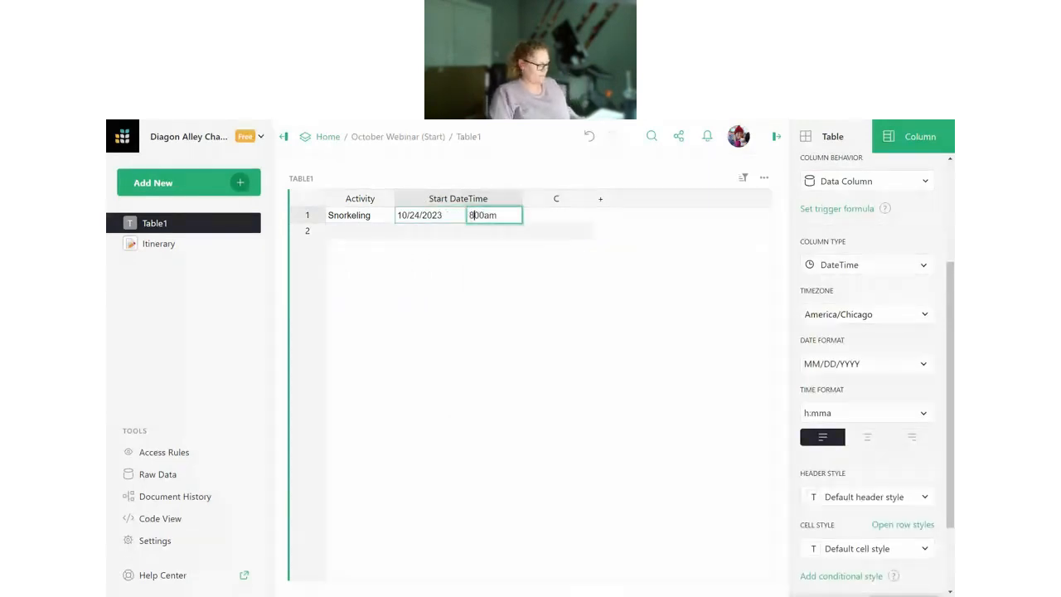
key("Return")
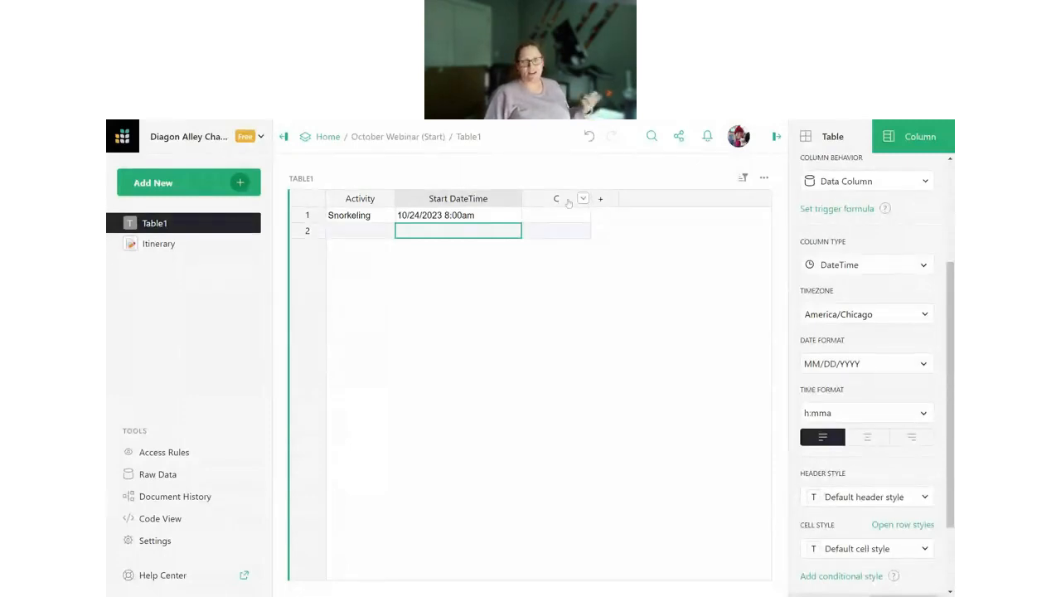
- Widen column C of Table1 and rename it End DateTime
left_click_drag(591, 200, 670, 200)
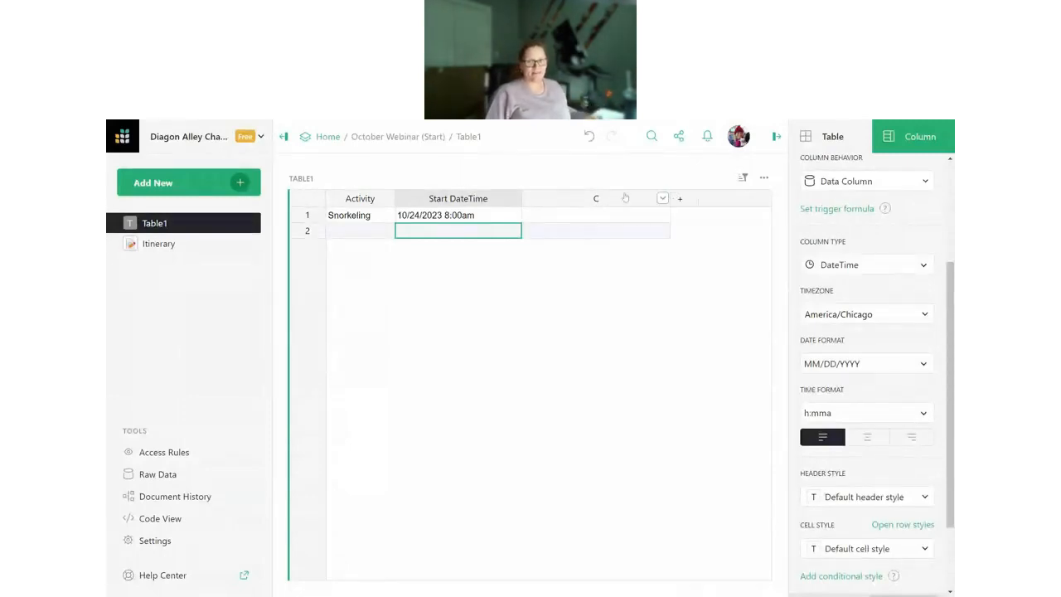
left_click(597, 201)
left_click(597, 200)
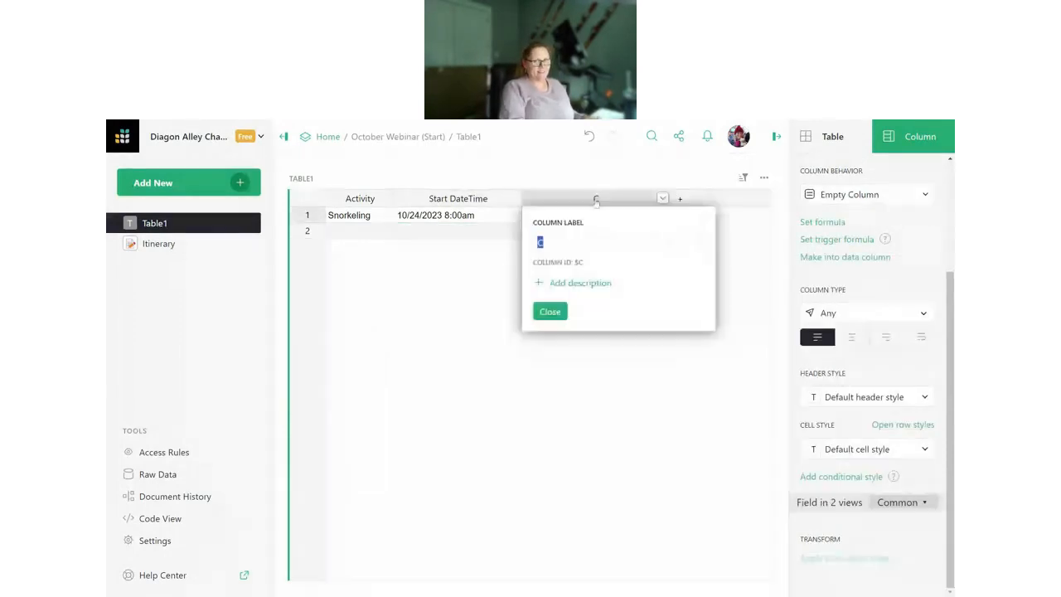
type("End Date")
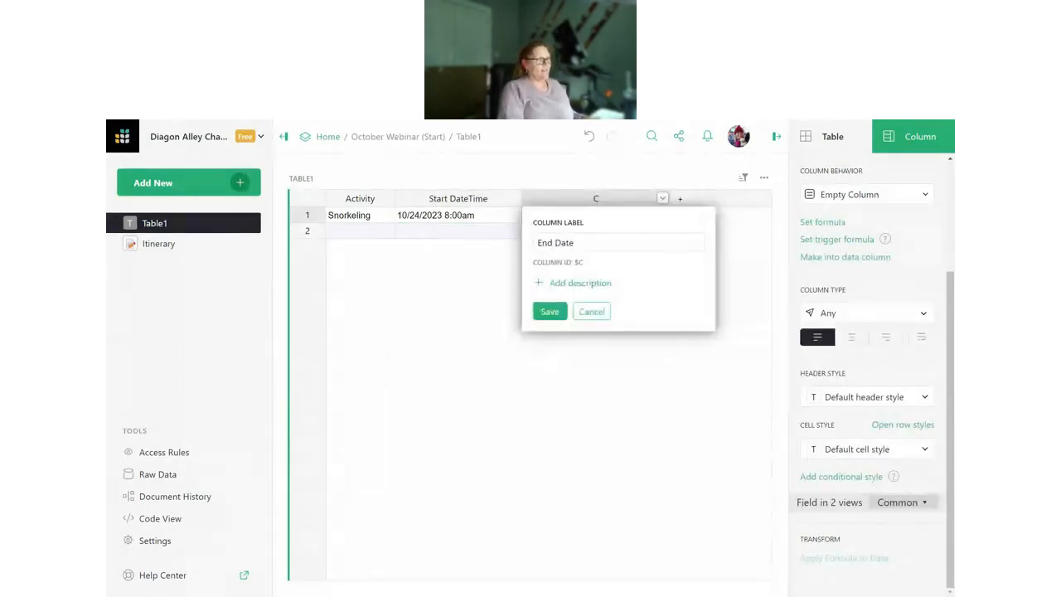
type("Time")
key("Return")
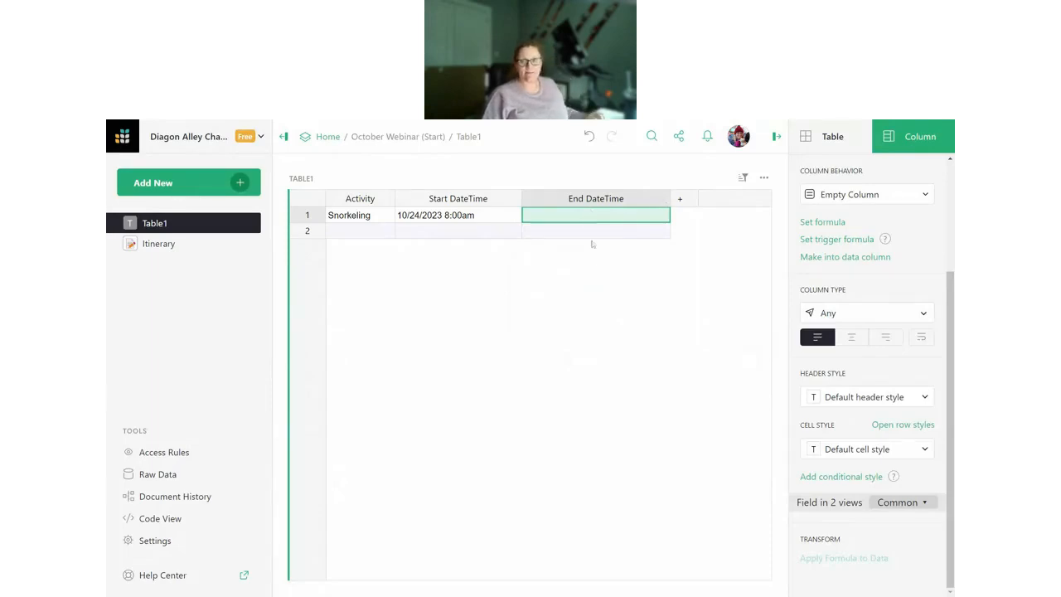
- Set the End DateTime column's type to DateTime with the date format MM/DD/YYYY
left_click(863, 314)
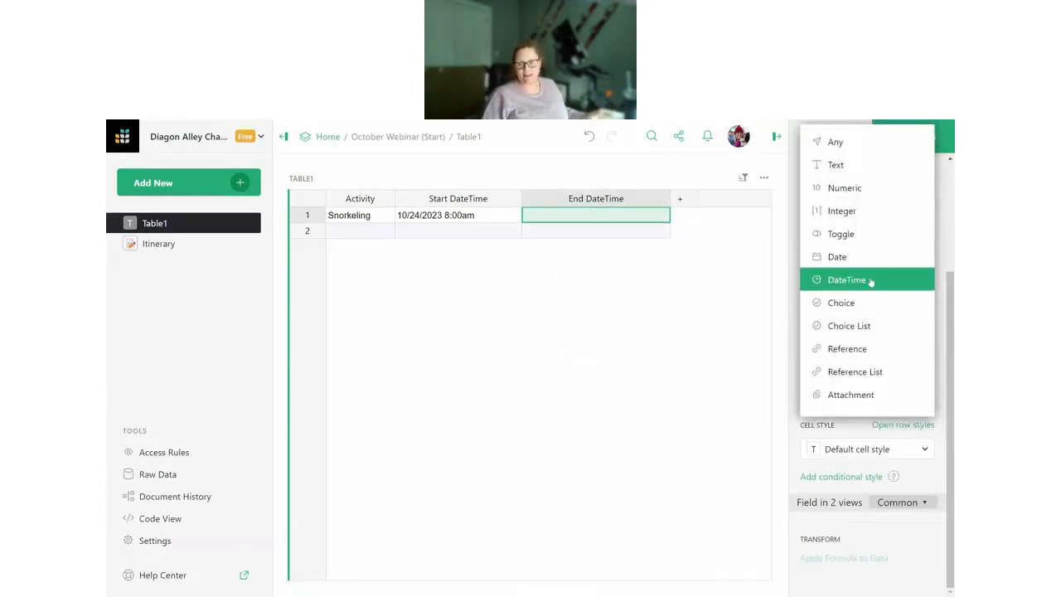
left_click(870, 279)
left_click(862, 412)
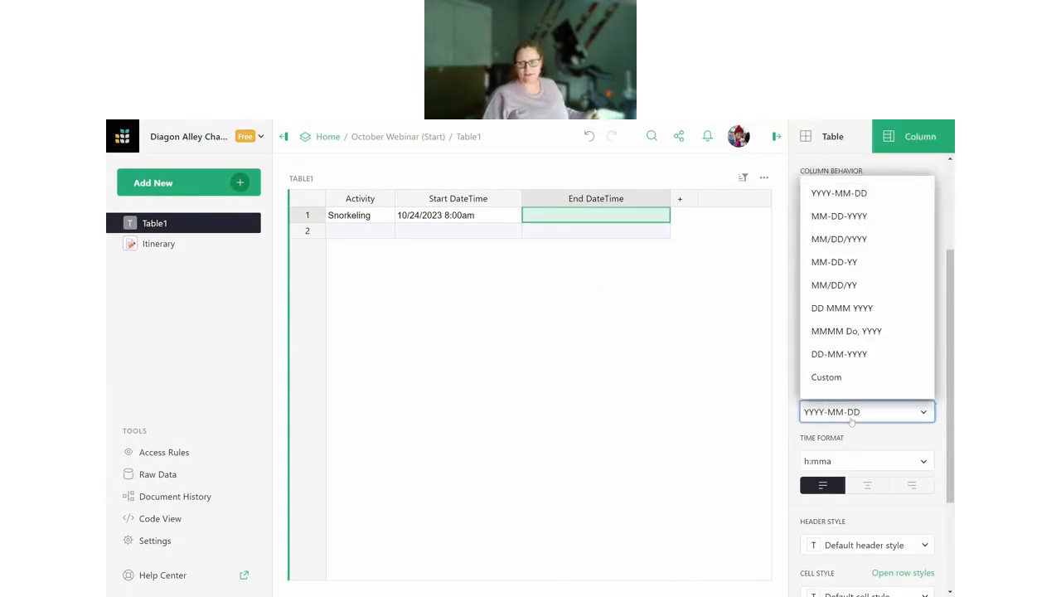
left_click(862, 238)
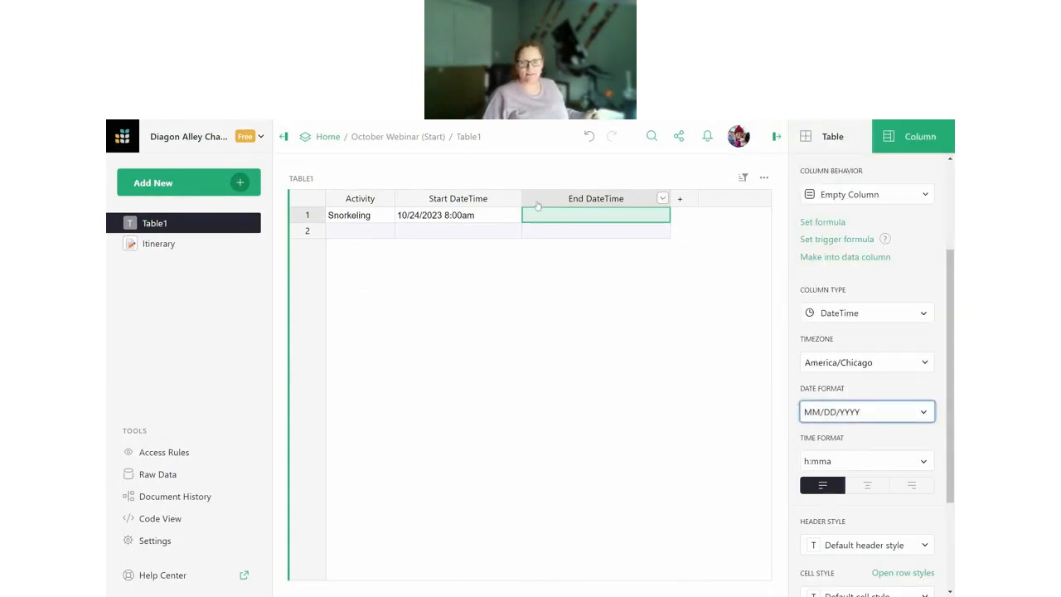
- Set the Snorkeling row's End DateTime to 10/24/2023 11:00am
double_click(607, 214)
left_click(580, 362)
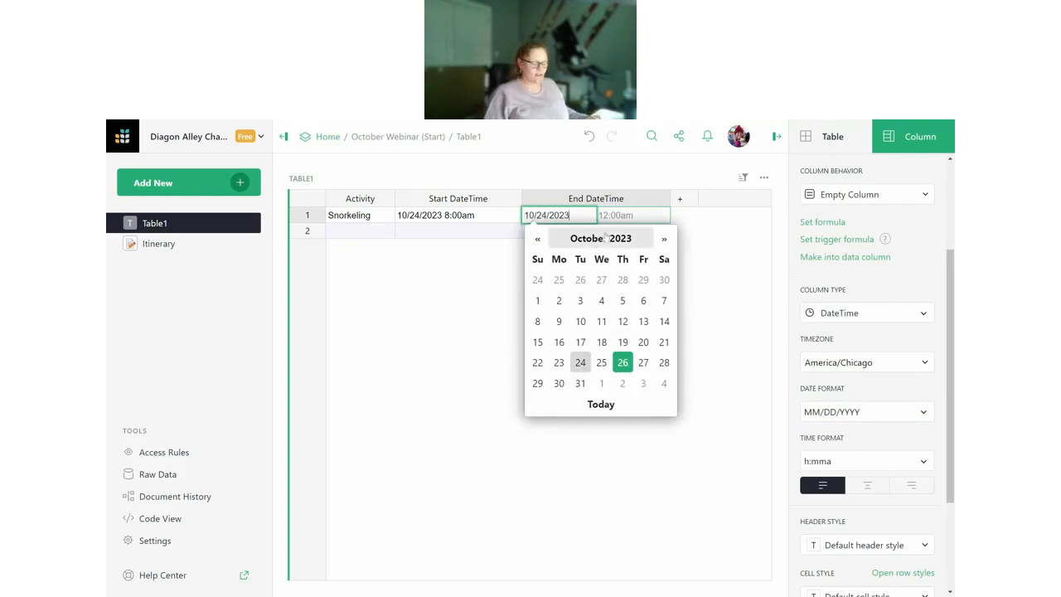
type("11a")
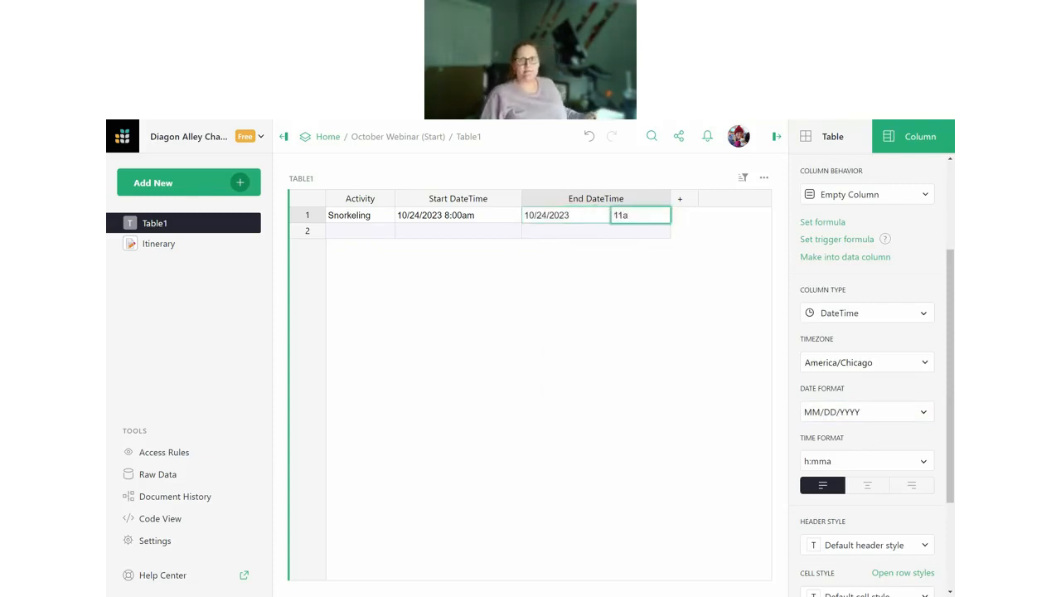
key("Return")
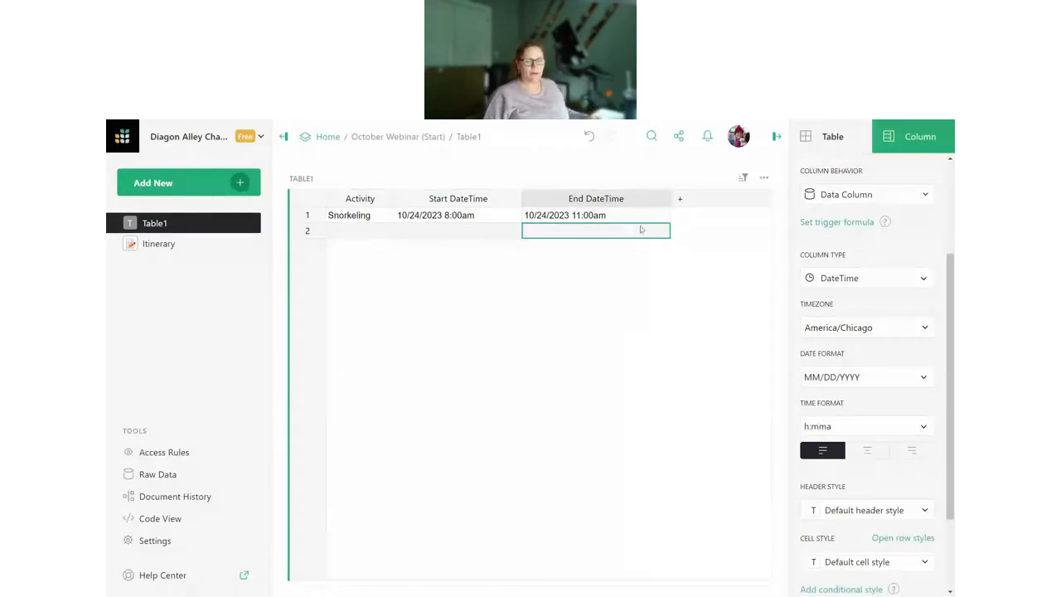
- Add a new column named "All Day?" to Table1 and set its type to Toggle
left_click(680, 201)
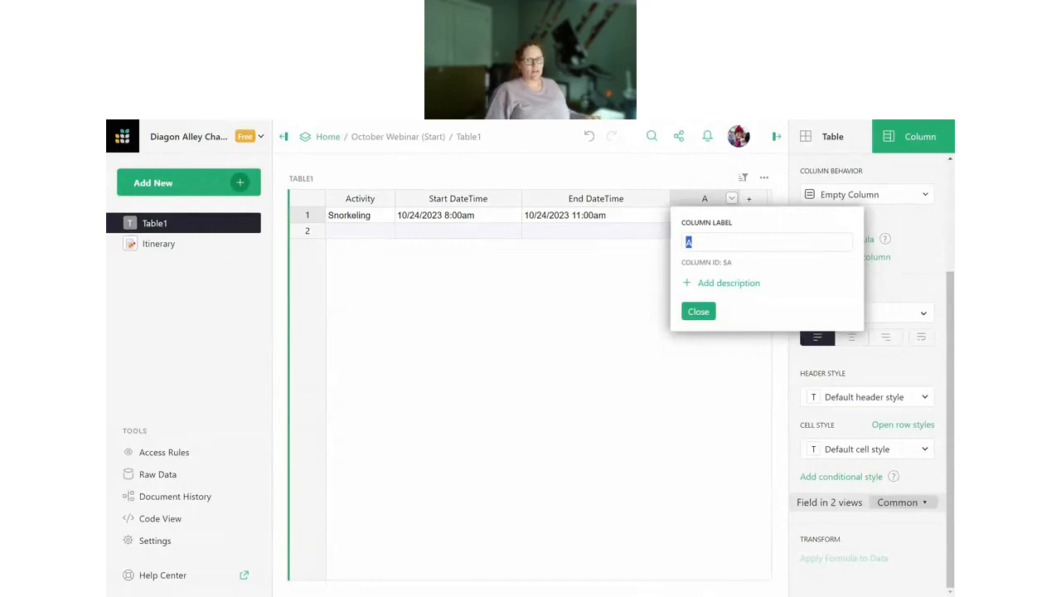
type("All Day")
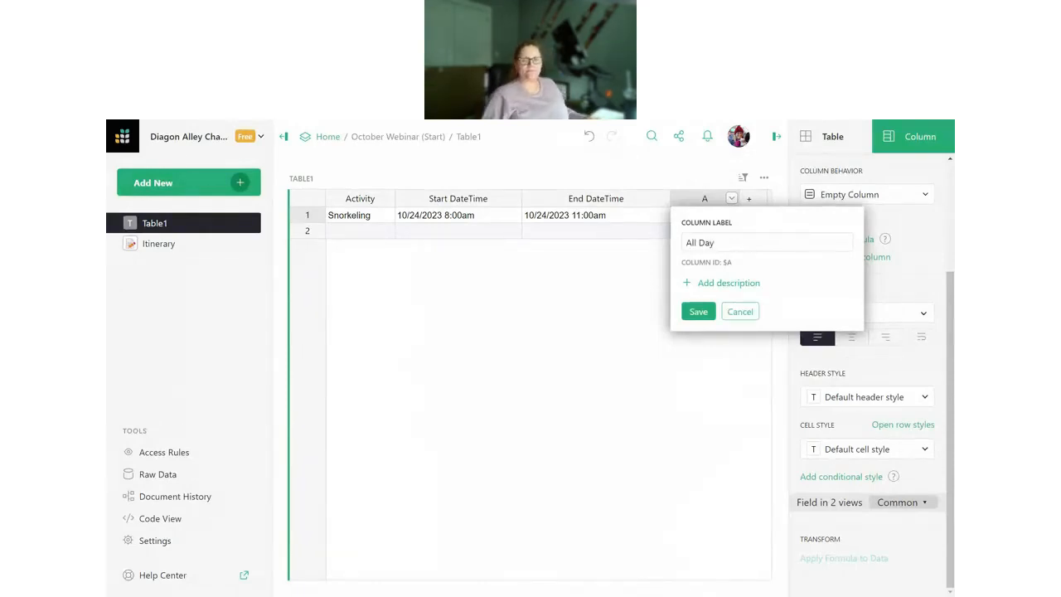
type("?")
key("Return")
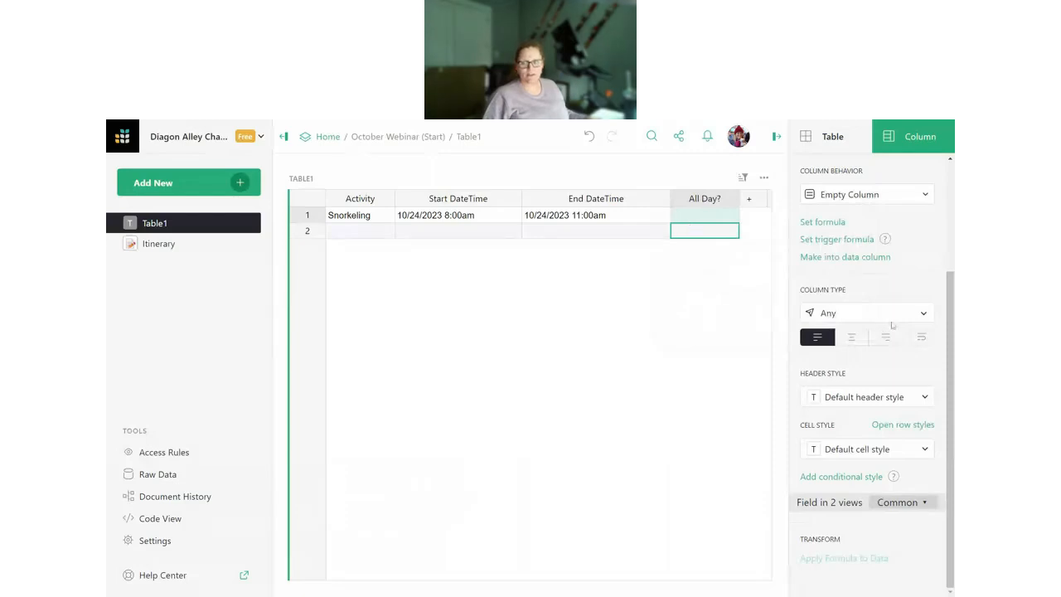
left_click(891, 315)
left_click(880, 240)
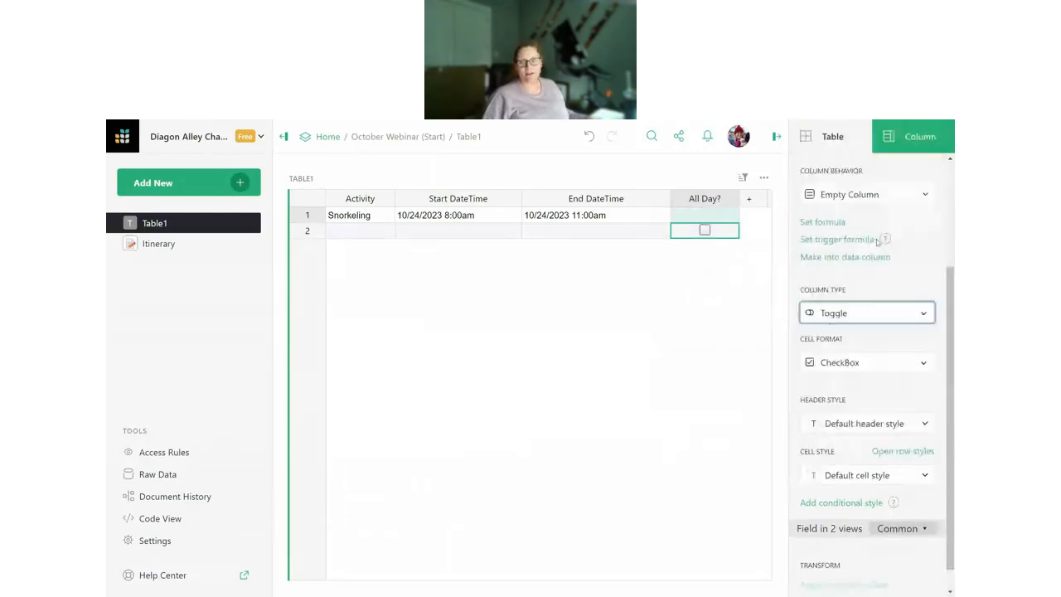
- Try the Switch cell format for the All Day? column, turning the Snorkeling row's switch on and off
left_click(876, 363)
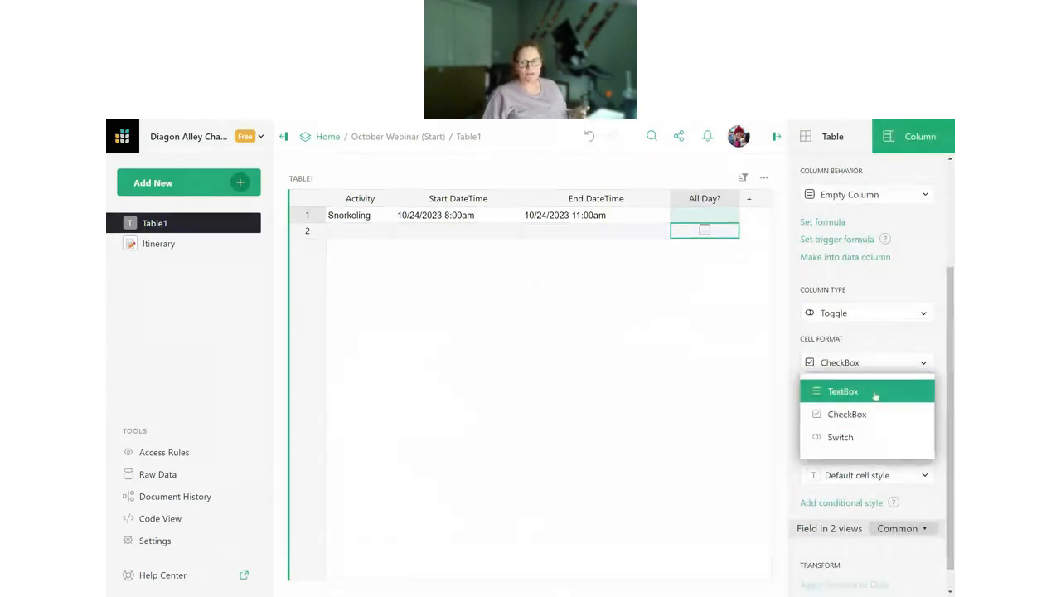
left_click(840, 437)
left_click(705, 215)
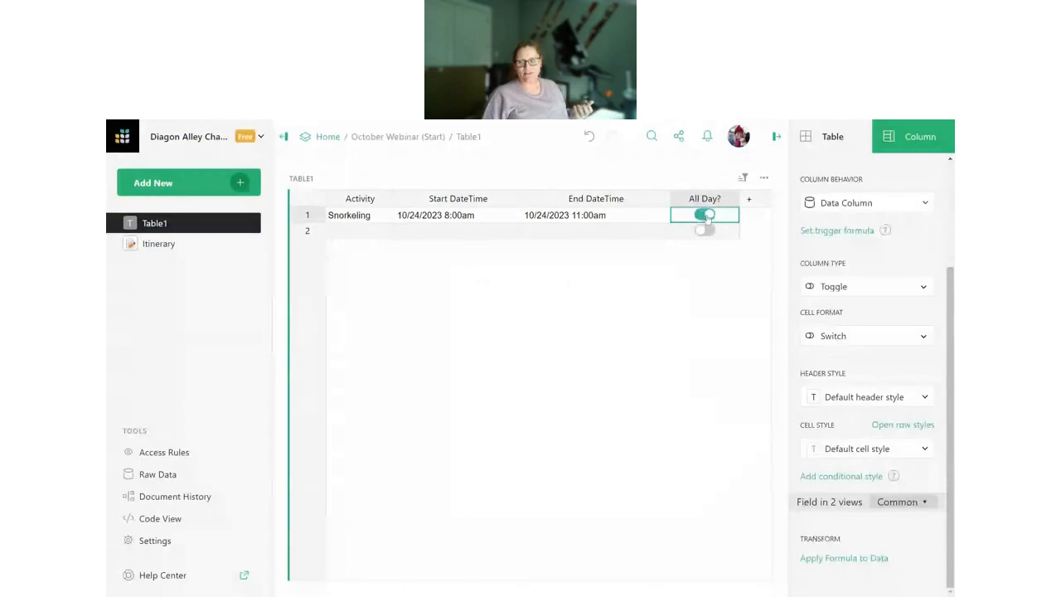
left_click(705, 215)
- Return the All Day? column's cell format to CheckBox and try checking and unchecking the Snorkeling row
left_click(860, 340)
left_click(847, 388)
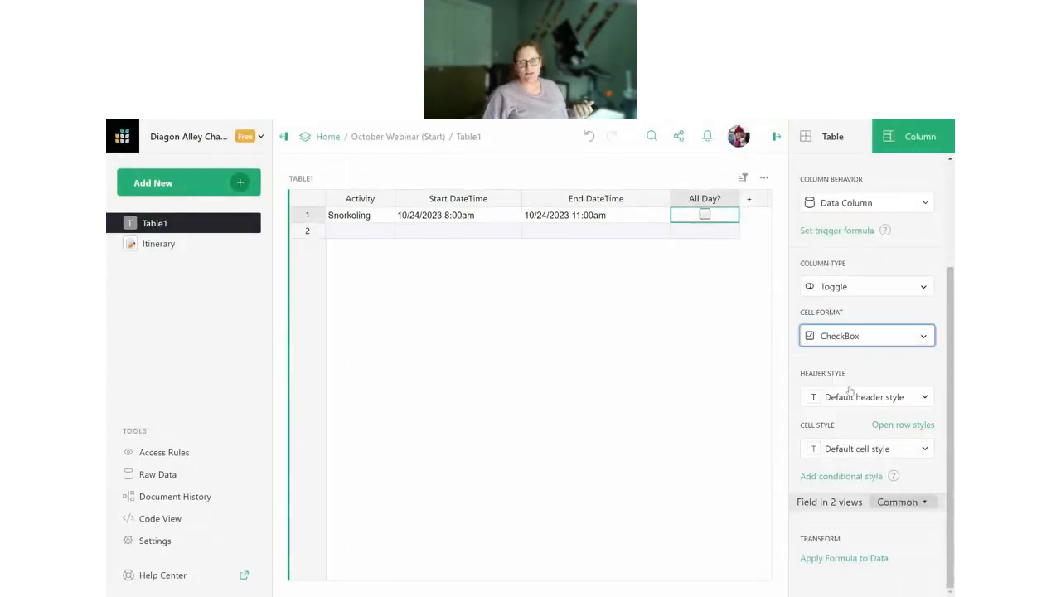
left_click(705, 215)
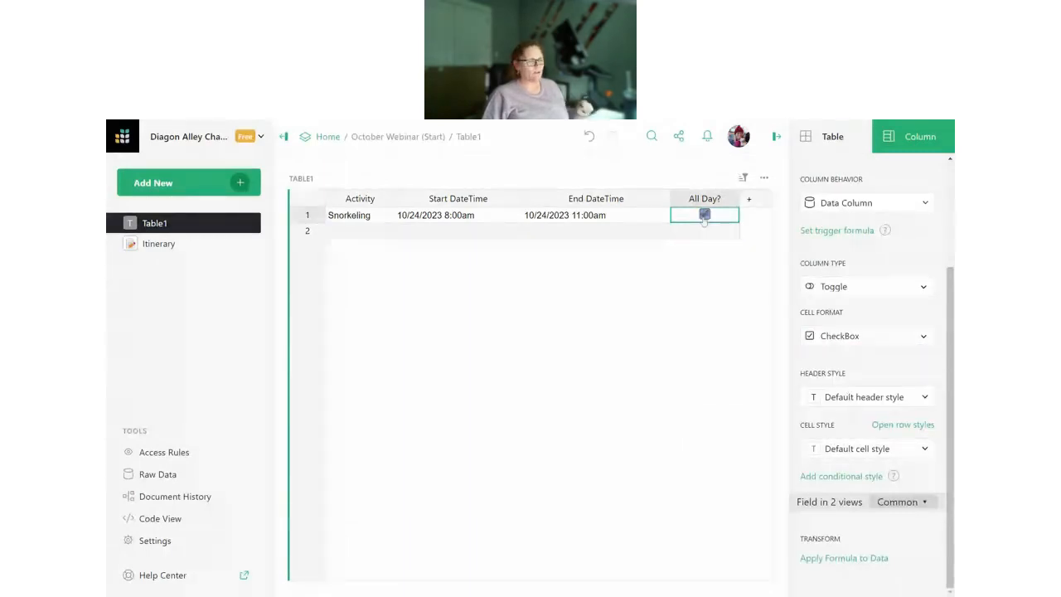
left_click(704, 216)
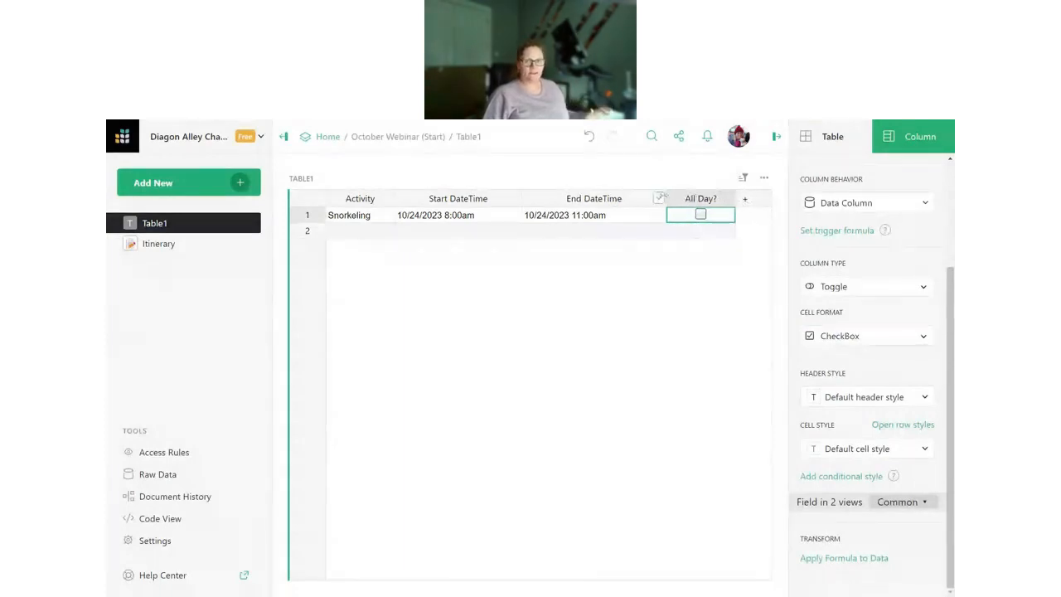
- Narrow the End DateTime and Start DateTime columns, and add a new column named Type after All Day?
left_click_drag(669, 198, 627, 198)
left_click_drag(522, 196, 499, 197)
left_click(687, 202)
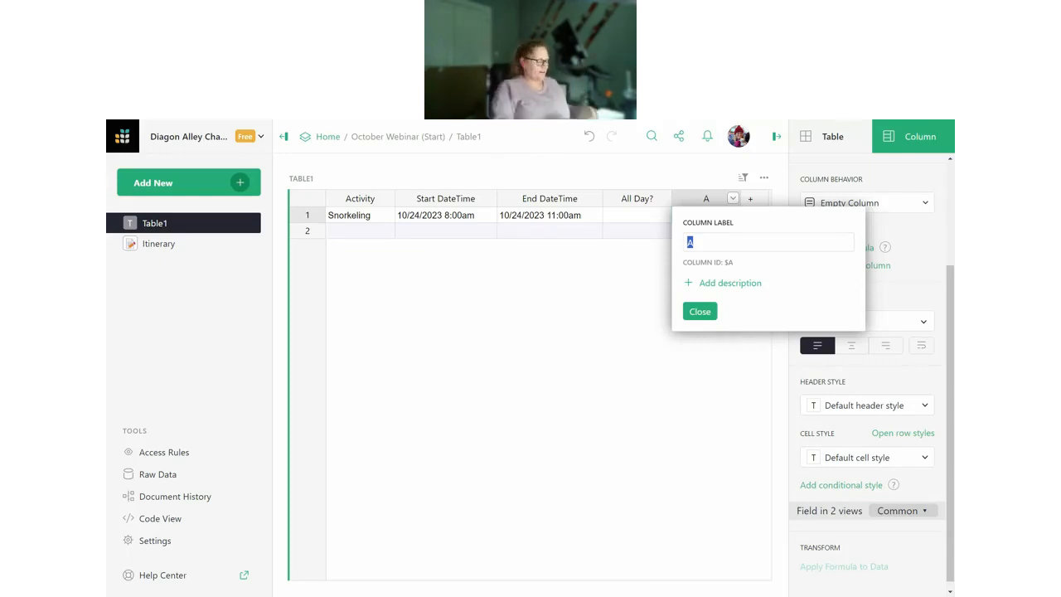
type("Type")
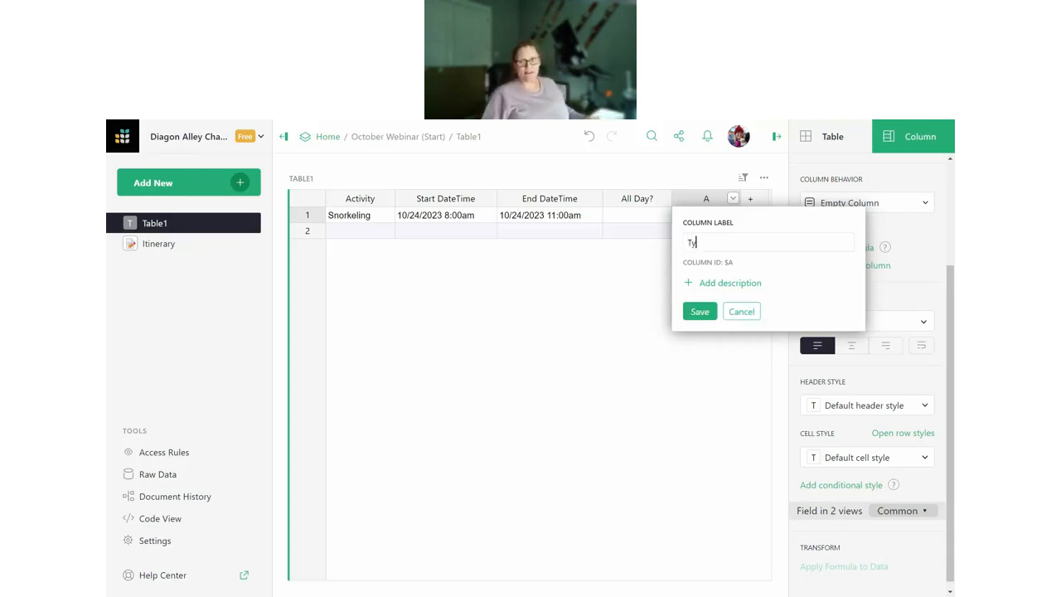
key("Return")
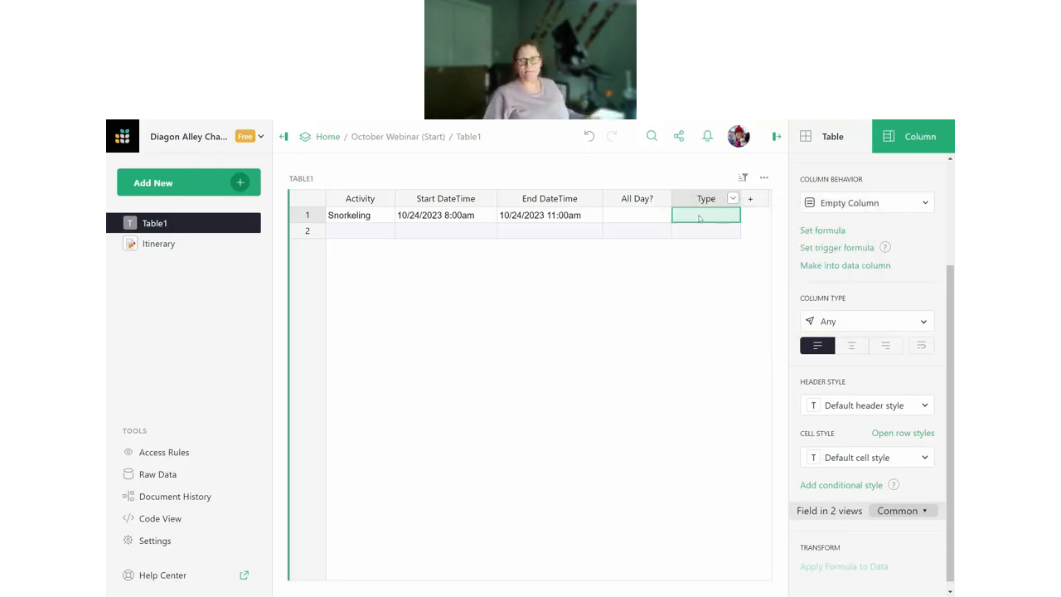
- Set the Type column's type to Choice and enter the choices Activity, Transportation and Hotel
left_click(837, 327)
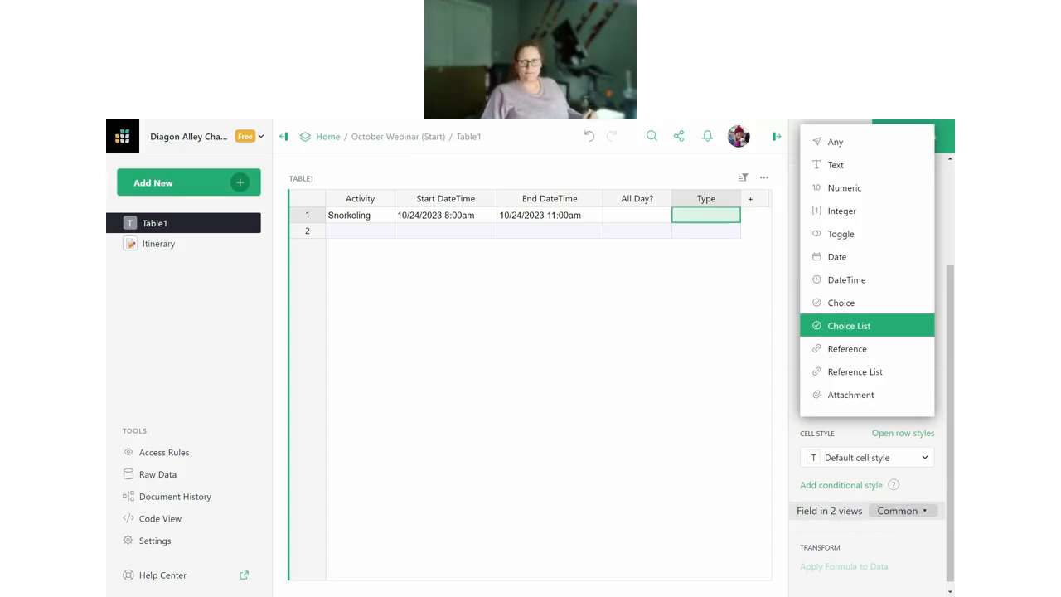
left_click(839, 303)
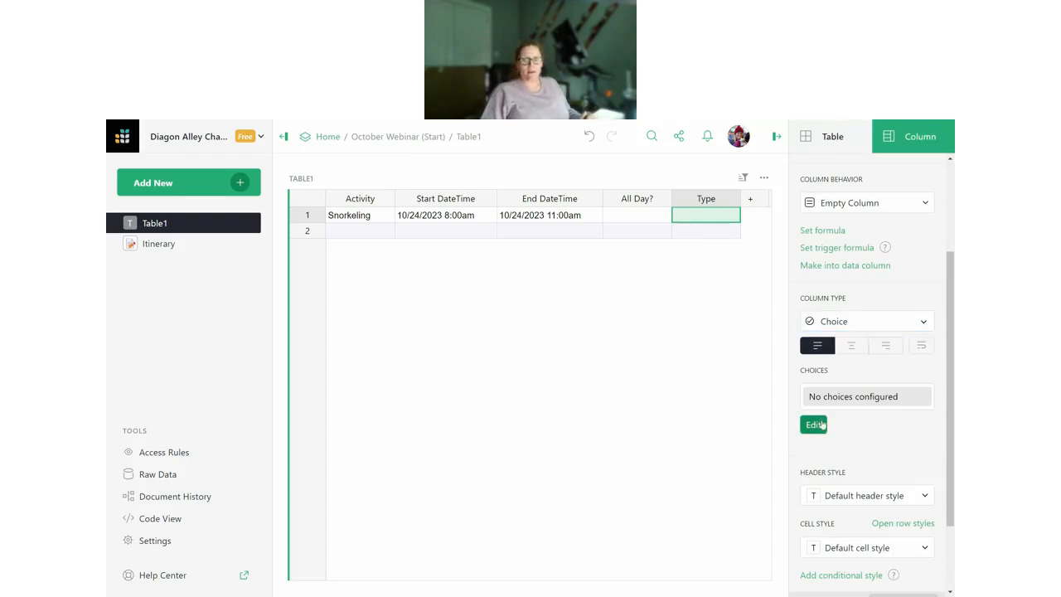
left_click(815, 425)
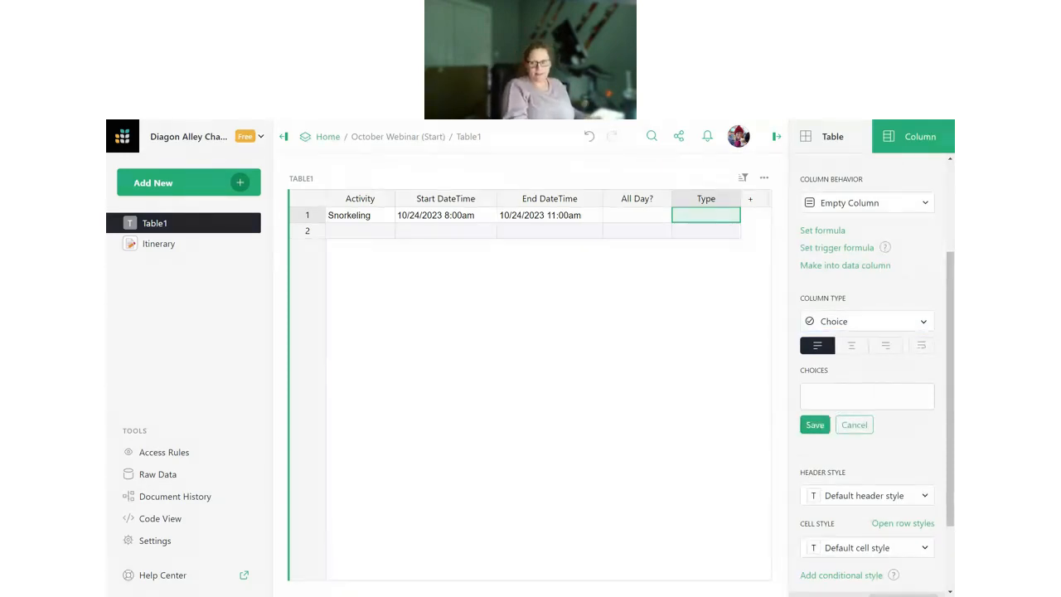
type("Activity")
key("Return")
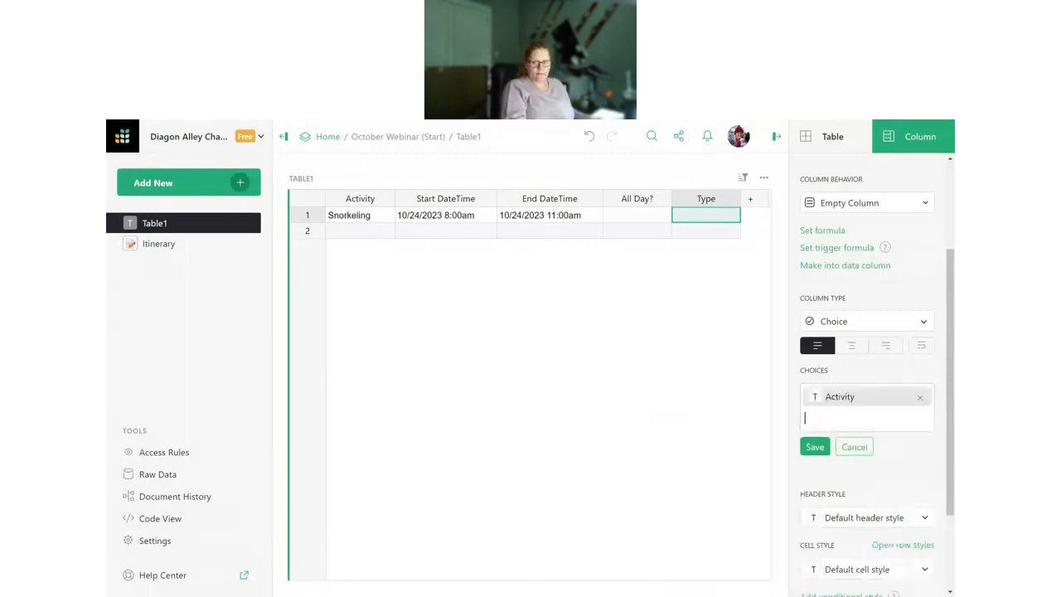
type("Transpo")
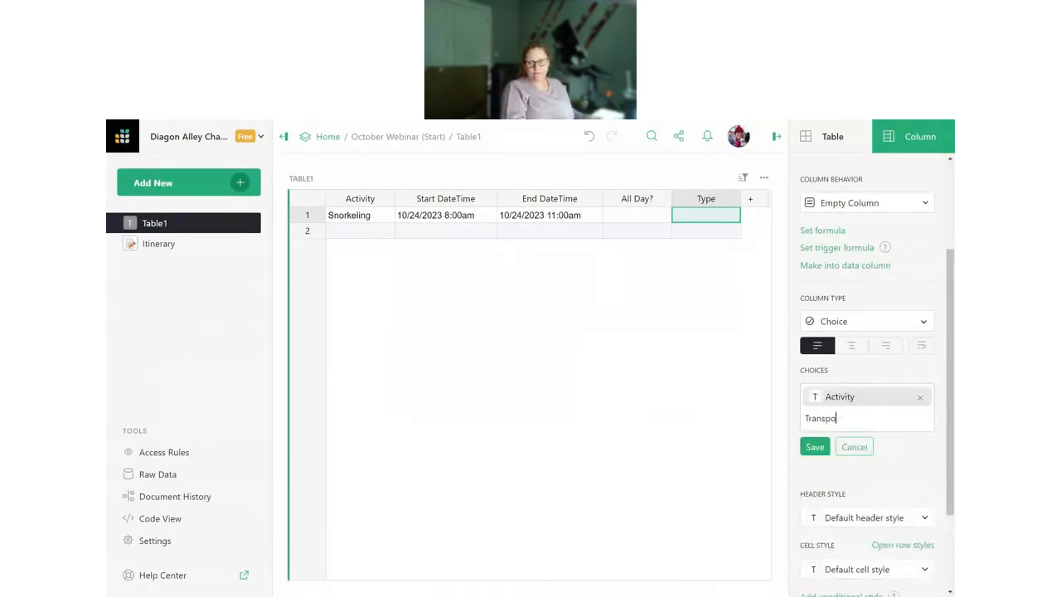
type("rtation")
key("Return")
type("Hotel")
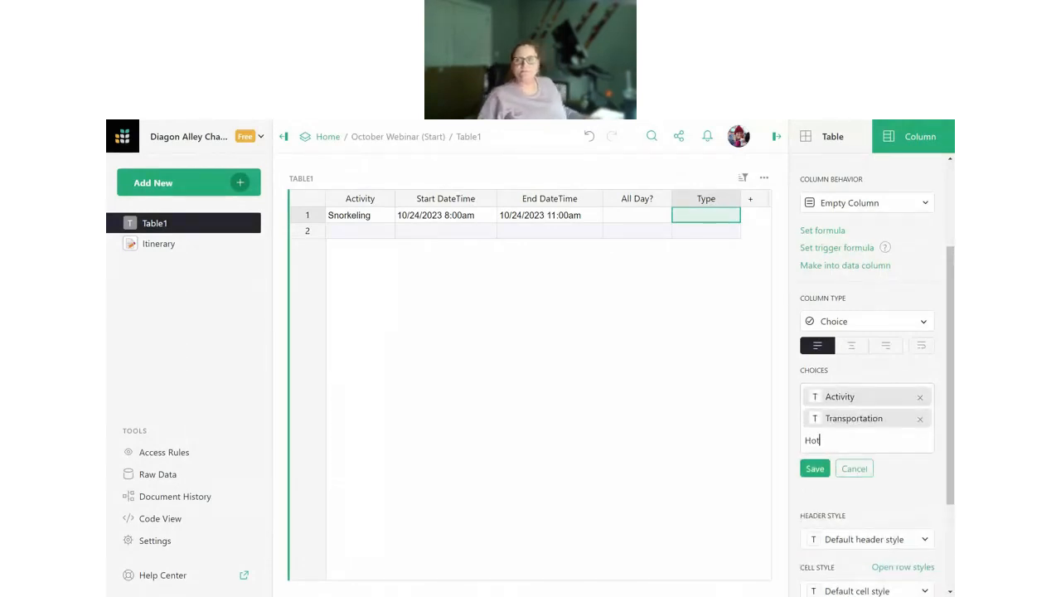
key("Return")
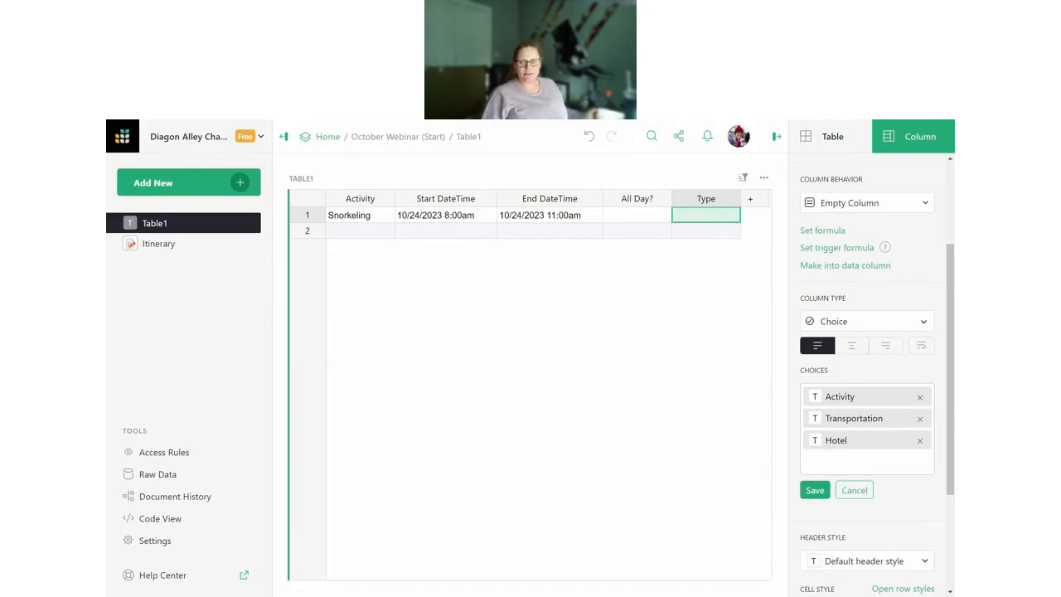
- Give the Activity choice a magenta fill (#E621D7) with white text (#FFFFFF)
left_click(818, 398)
left_click(803, 365)
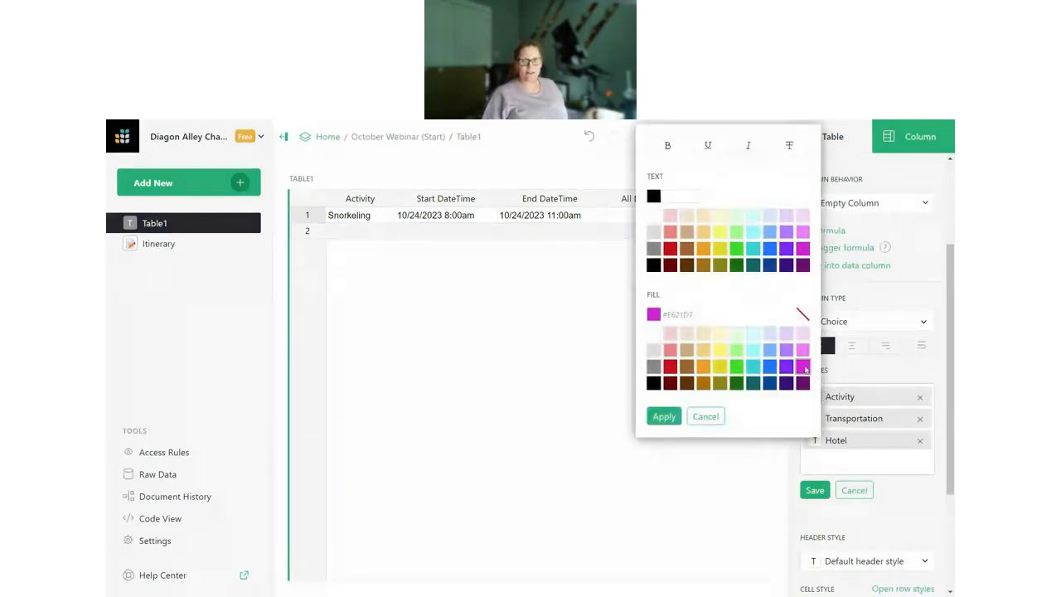
left_click(653, 216)
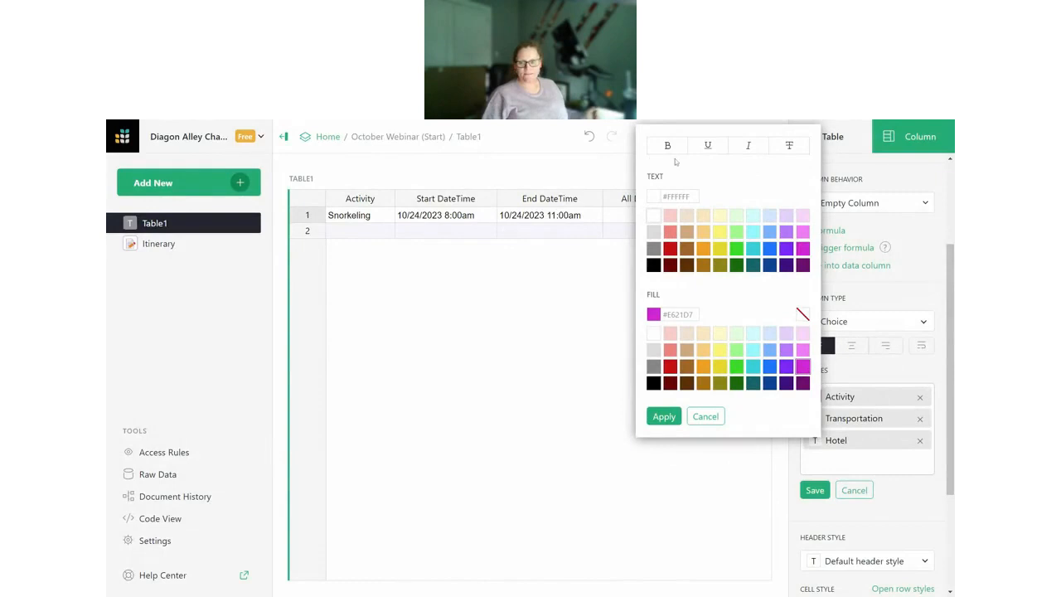
left_click(663, 417)
- Give the Transportation choice a blue fill (#157AFB) with white text
left_click(815, 418)
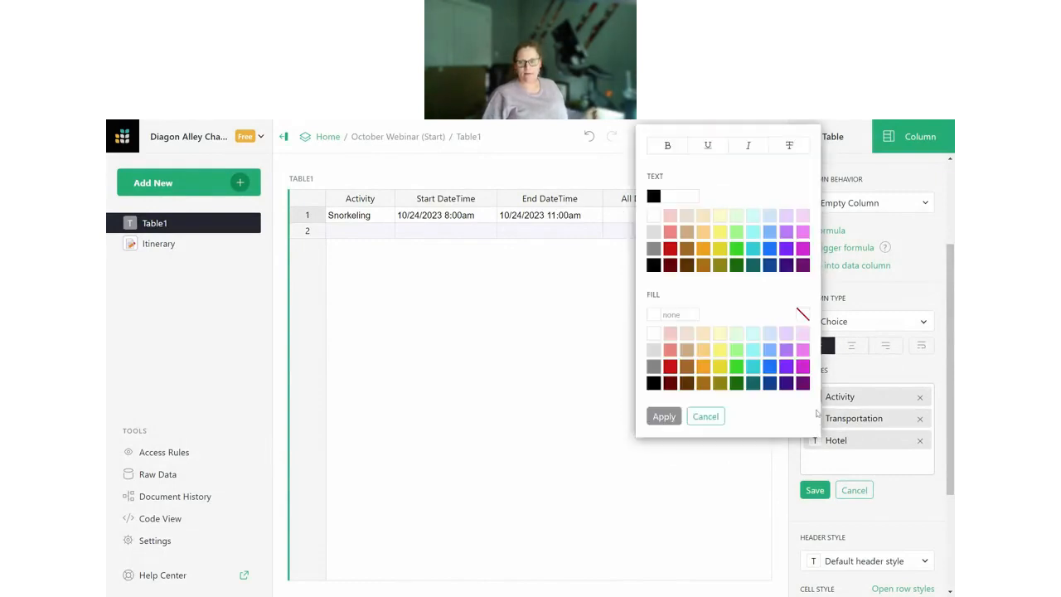
left_click(768, 366)
left_click(654, 215)
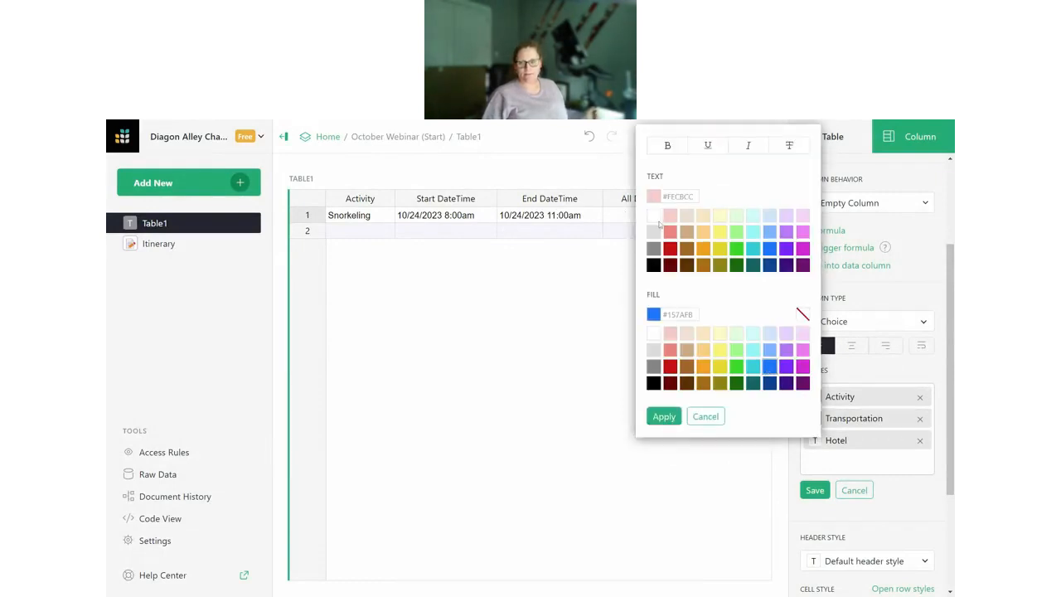
left_click(664, 417)
- Give the Hotel choice a green fill (#2AE028) with white text (#FFFFFF) and save the Type column's choices
left_click(815, 440)
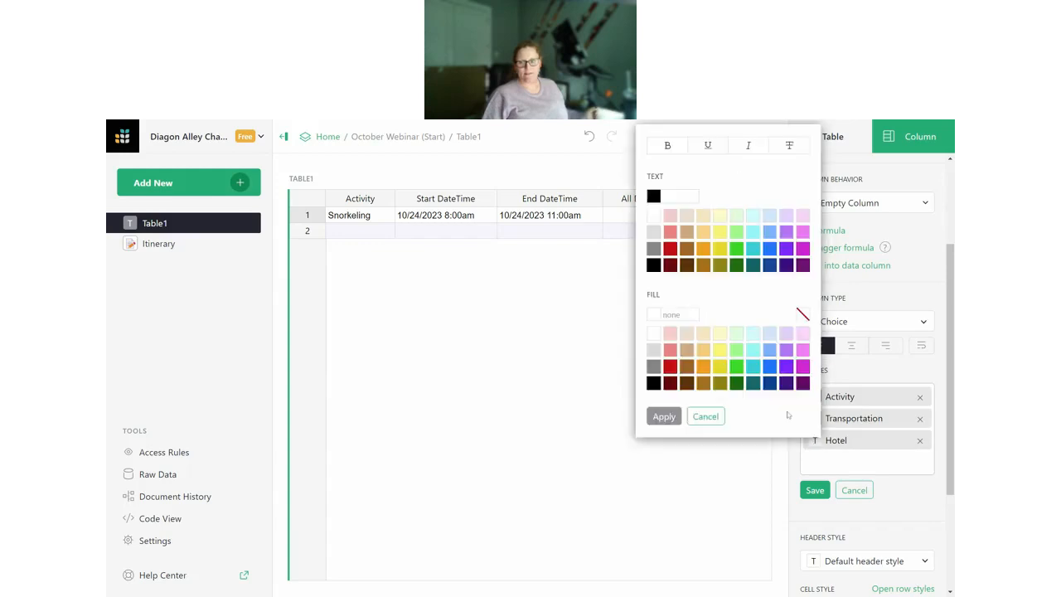
left_click(736, 367)
left_click(654, 215)
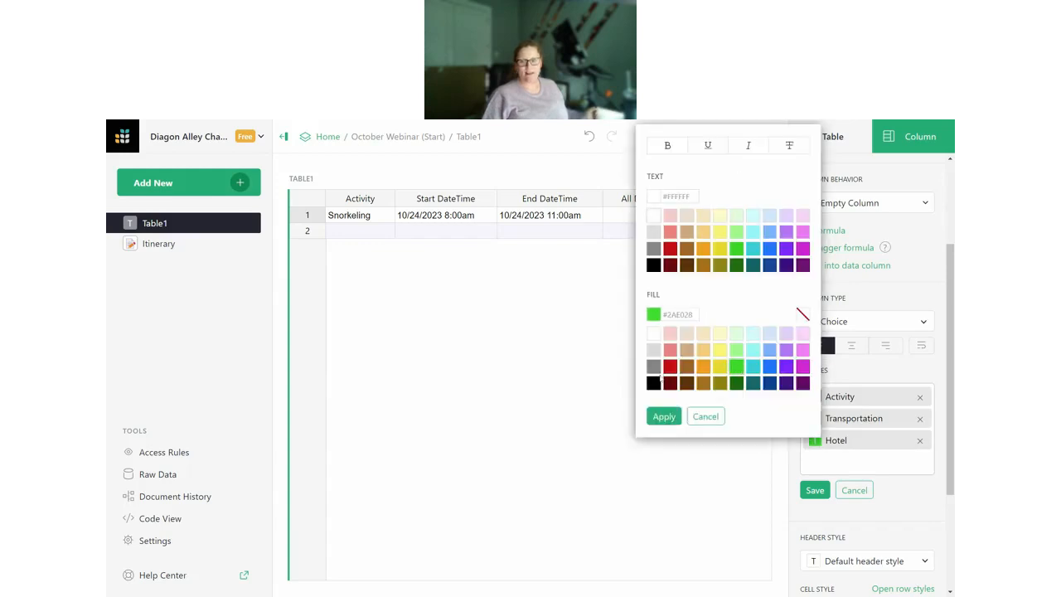
left_click(664, 416)
left_click(815, 490)
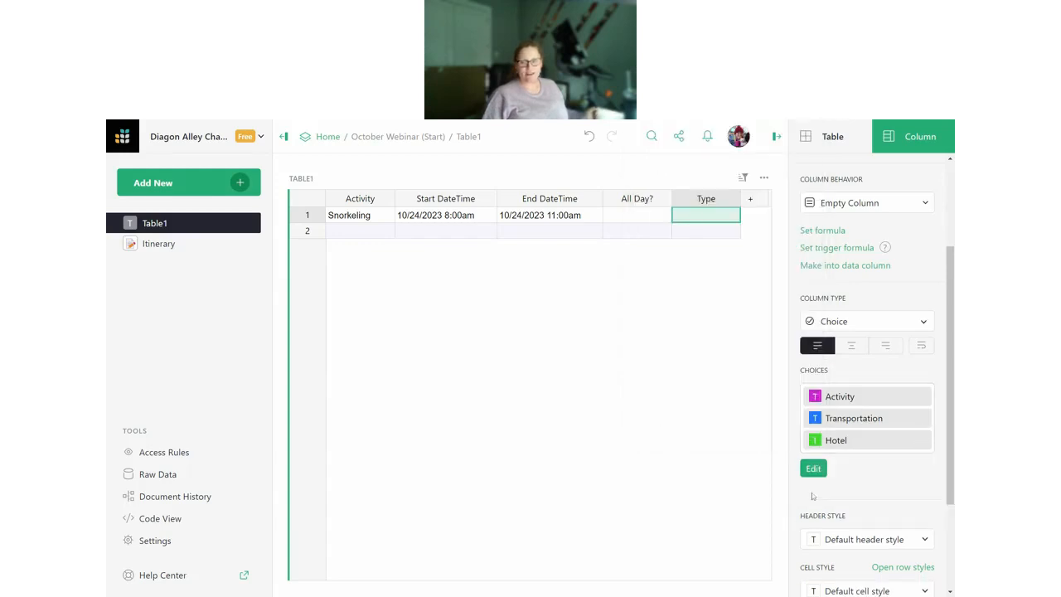
- Set the Snorkeling row's Type to Transportation and widen the Type column to fit the label
left_click(711, 222)
key("Return")
left_click(702, 270)
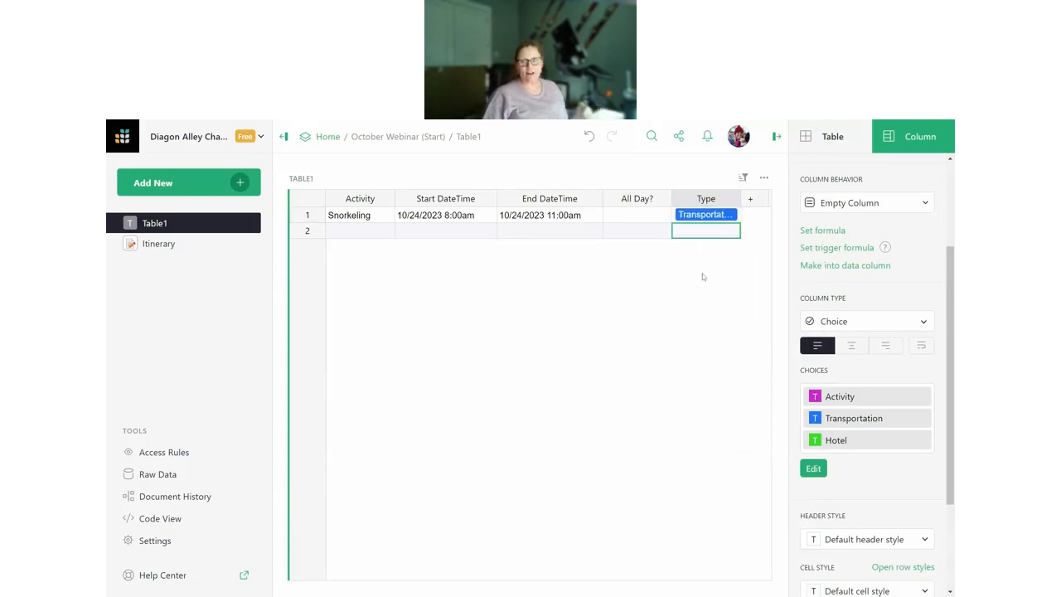
left_click_drag(742, 198, 760, 198)
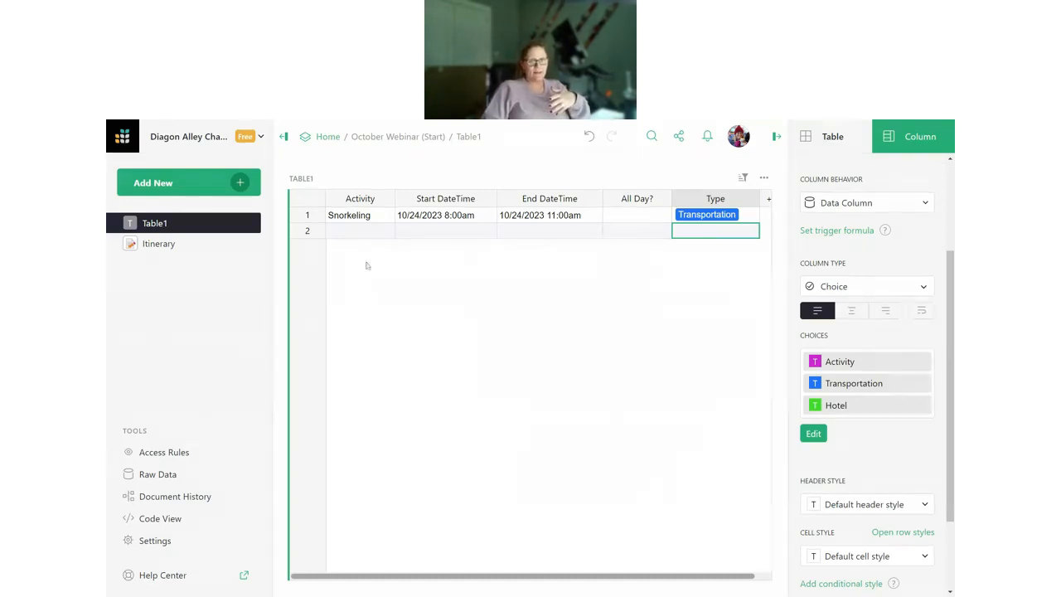
- Examine the Itinerary page's table, including its cost, link, notes, document, address and trip columns
left_click(164, 247)
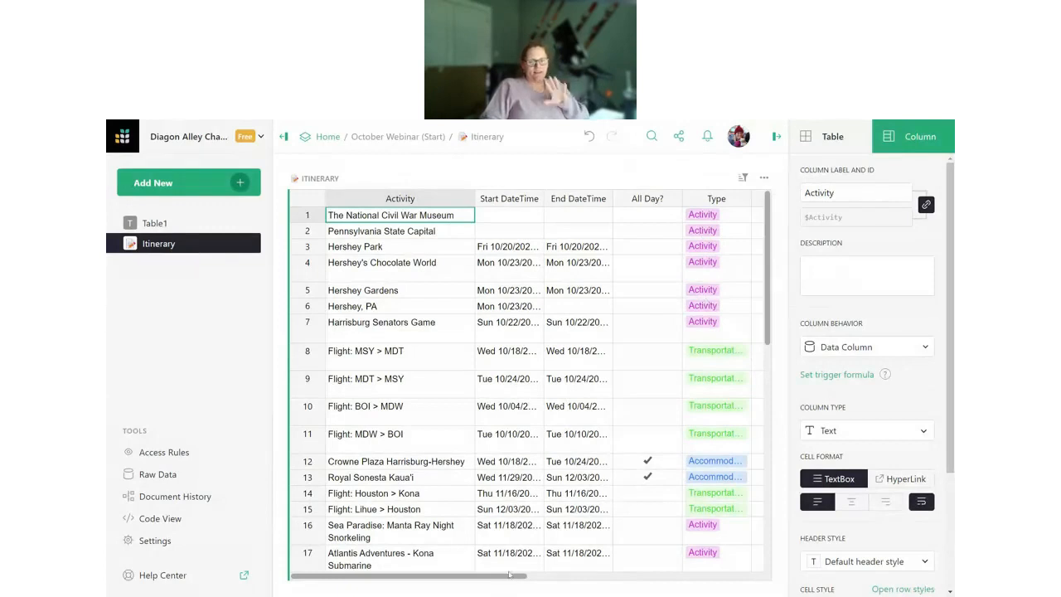
left_click_drag(510, 574, 706, 574)
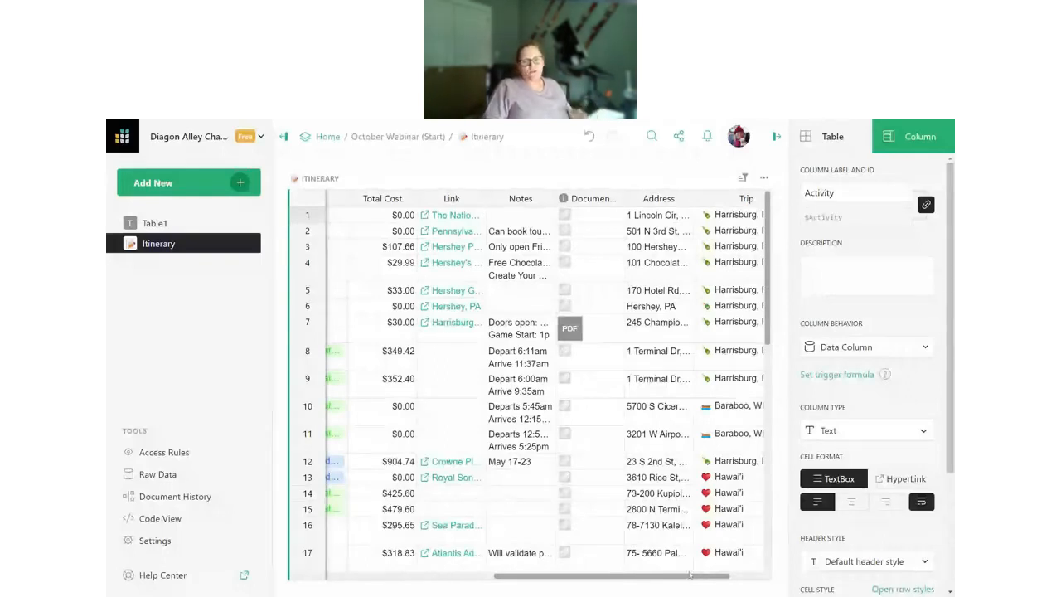
mouse_move(699, 575)
left_mouse_down()
mouse_move(707, 578)
mouse_move(691, 576)
left_mouse_up()
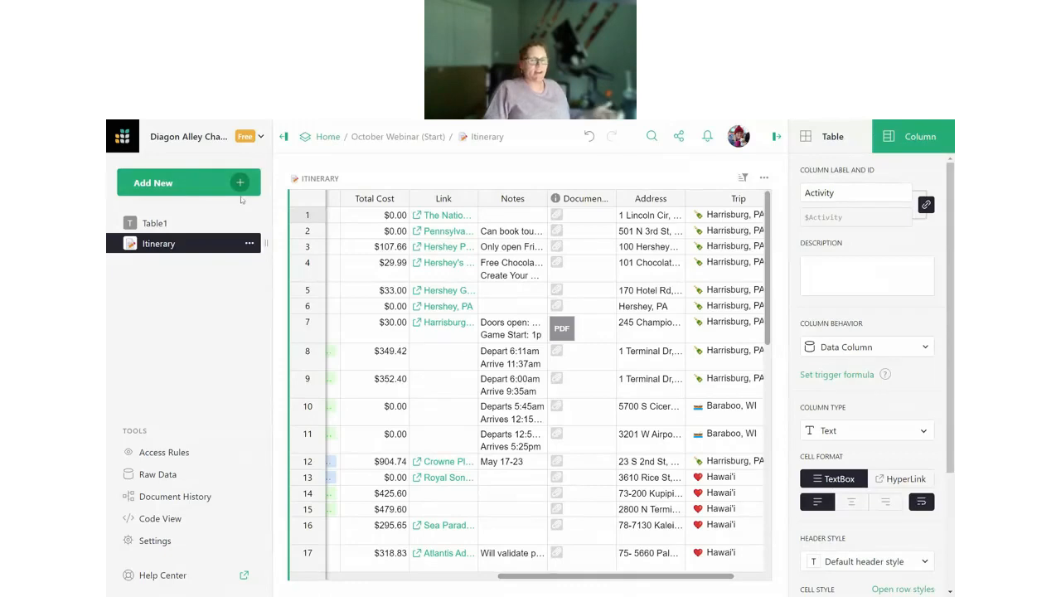
- Add a Calendar widget based on the Itinerary table to the Itinerary page
left_click(234, 184)
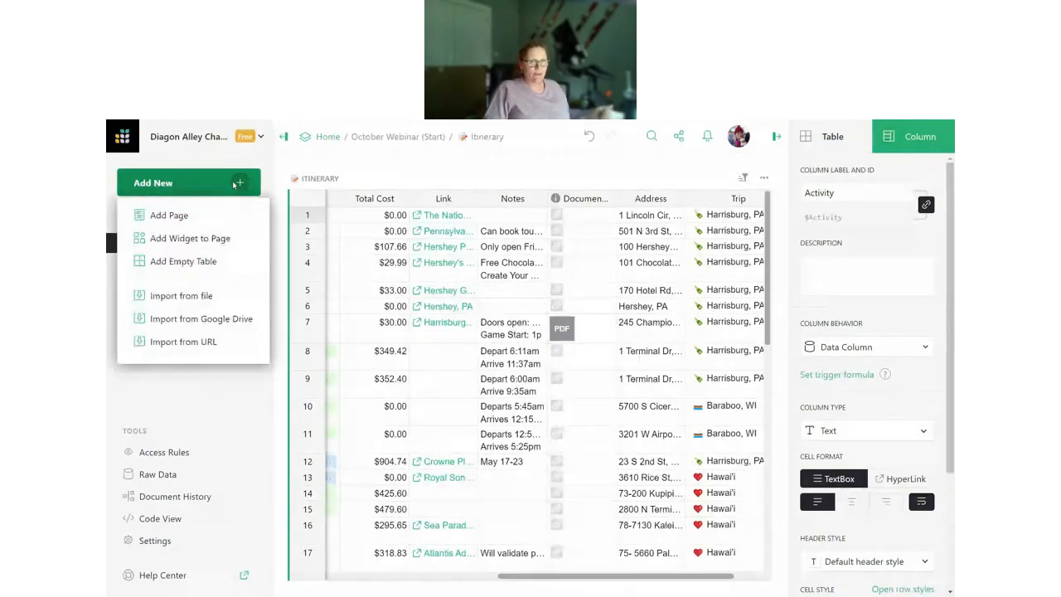
left_click(243, 240)
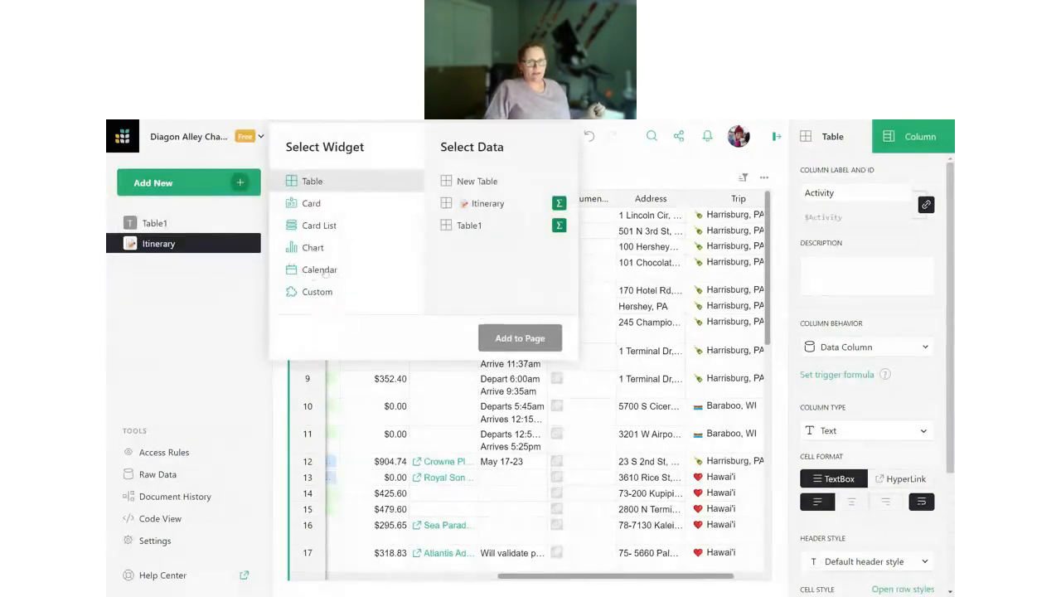
left_click(327, 272)
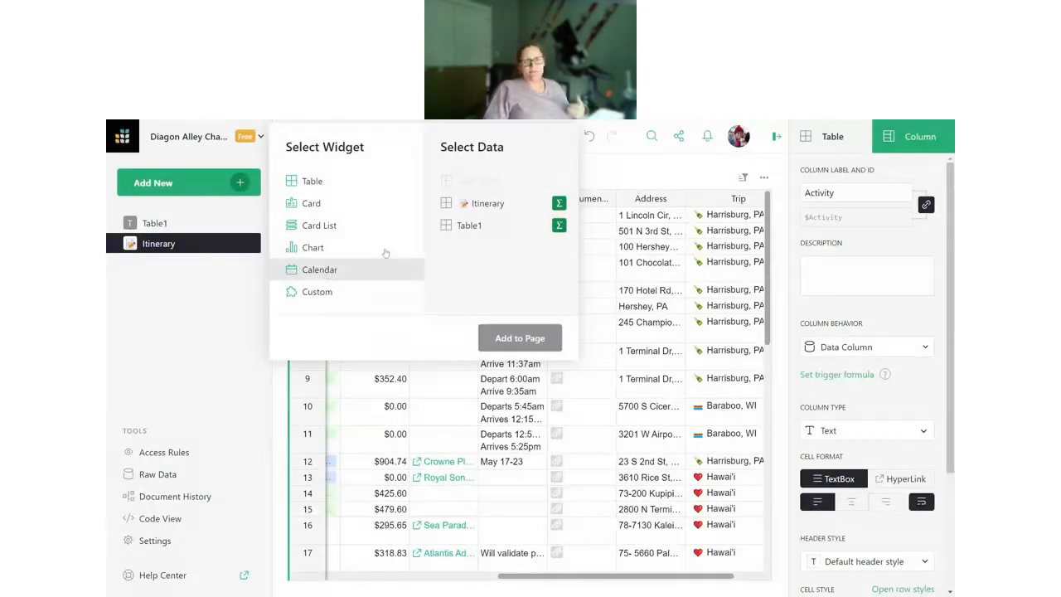
left_click(508, 207)
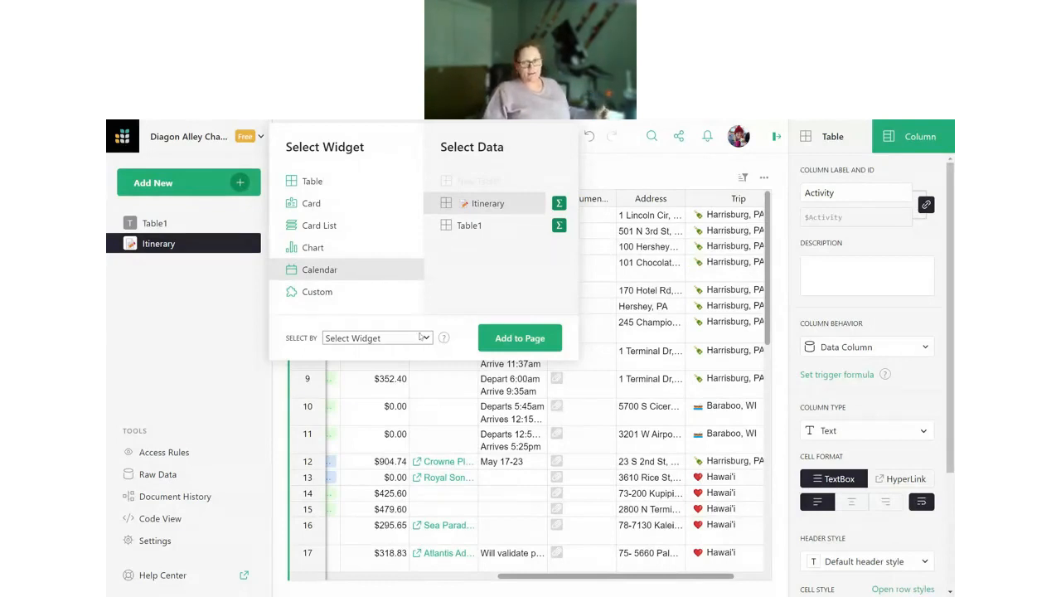
left_click(494, 338)
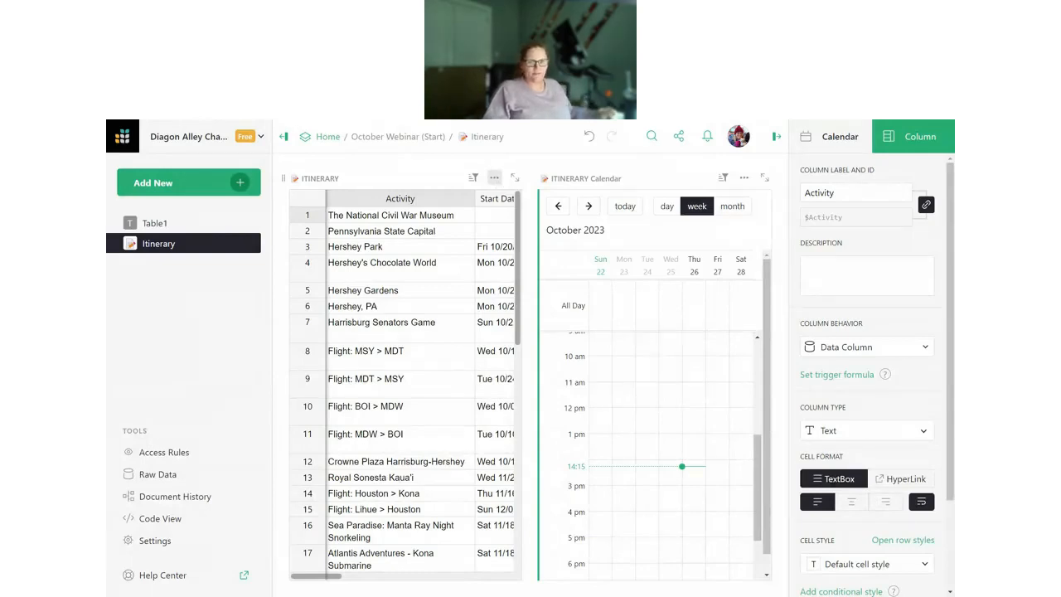
- Move the ITINERARY table widget above the calendar and collapse it
left_click(495, 177)
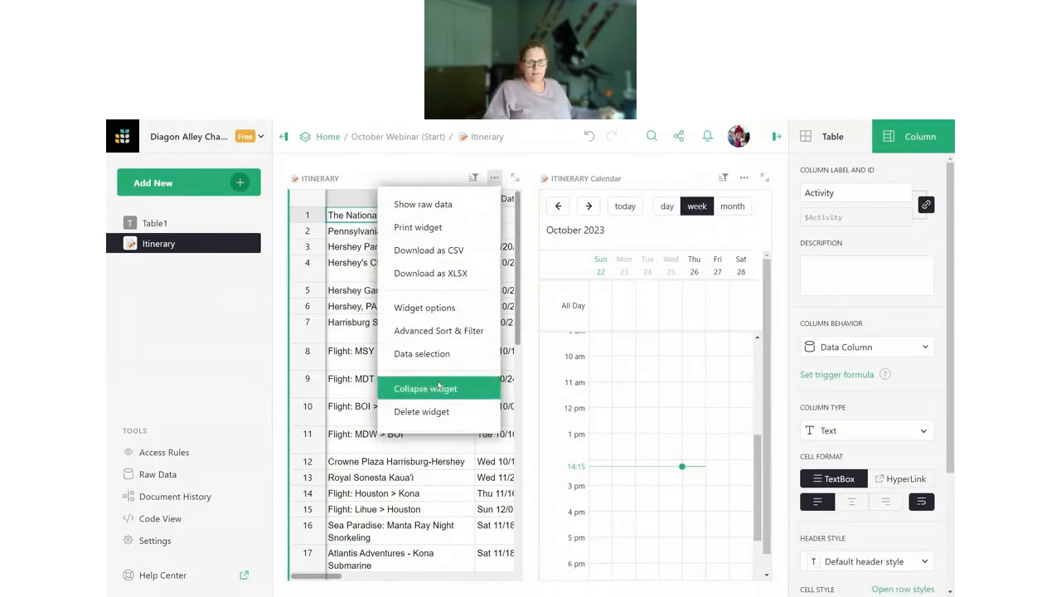
left_click(341, 165)
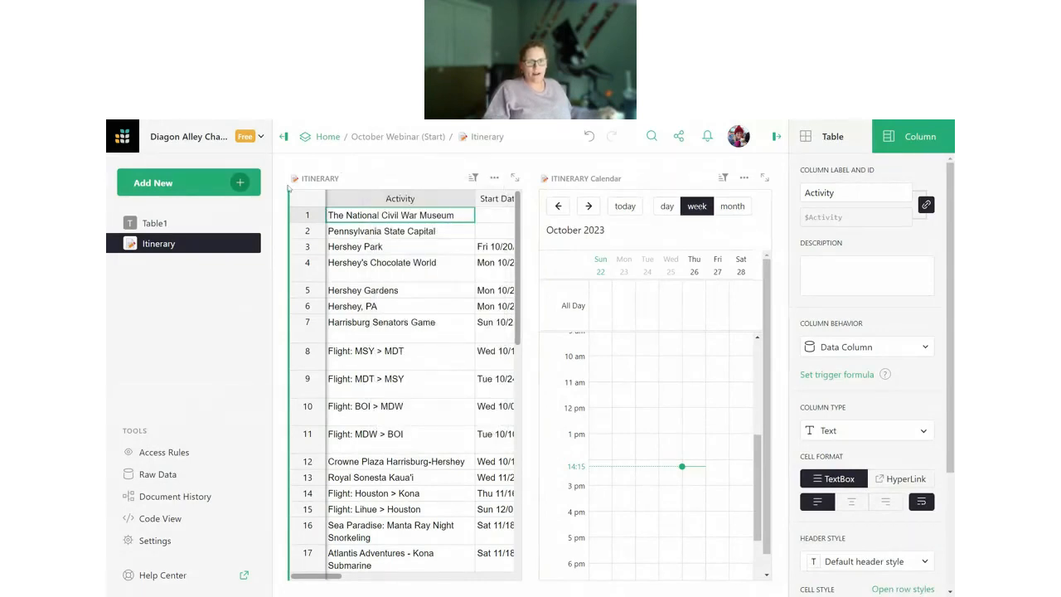
left_click_drag(283, 181, 310, 170)
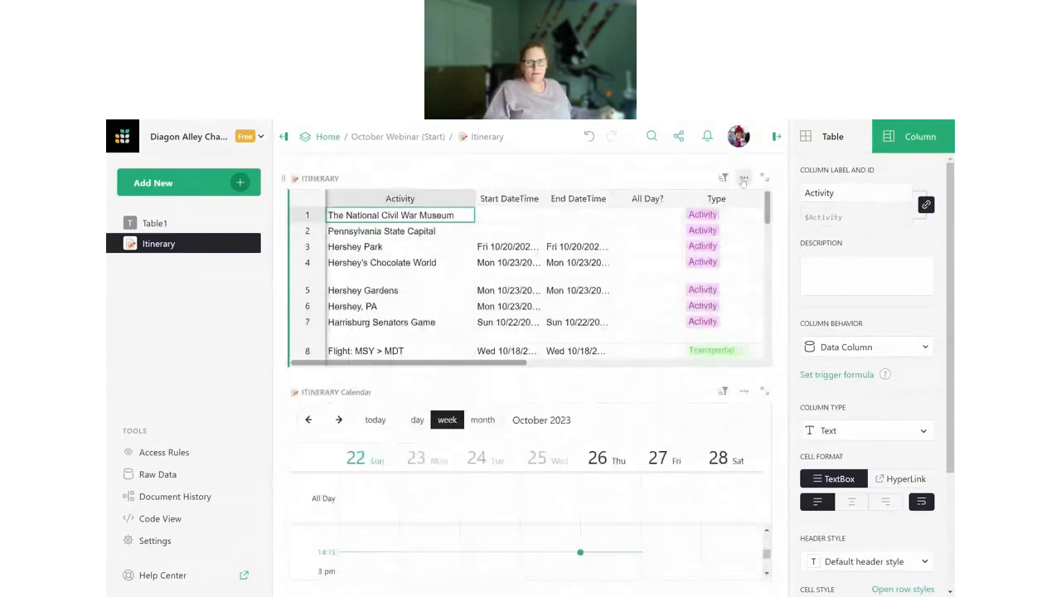
left_click(744, 179)
left_click(729, 407)
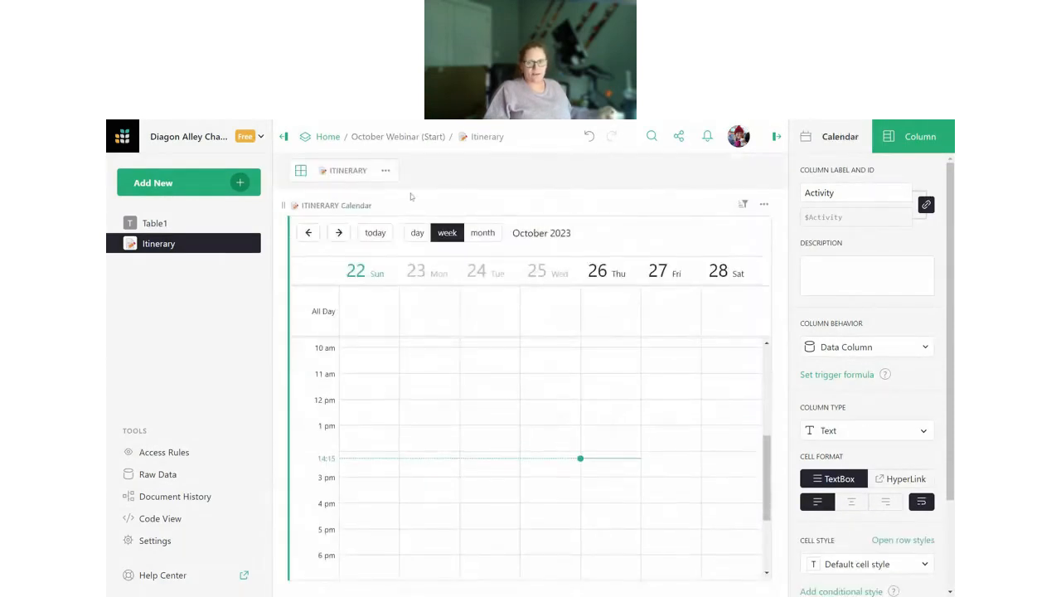
- Expand the collapsed ITINERARY table to examine its columns and widget options, and close it again
left_click(347, 181)
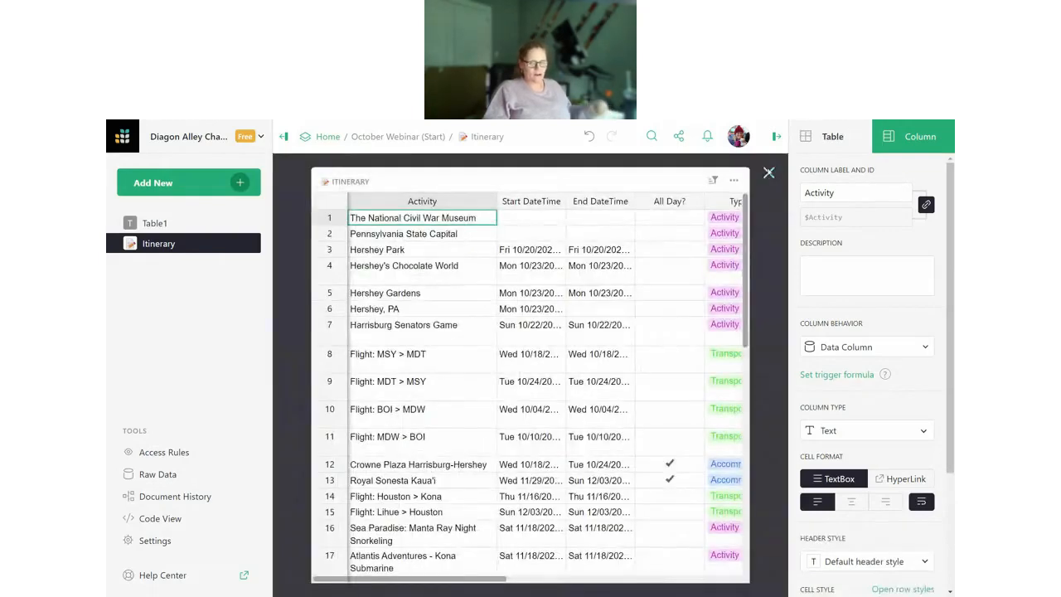
key("Escape")
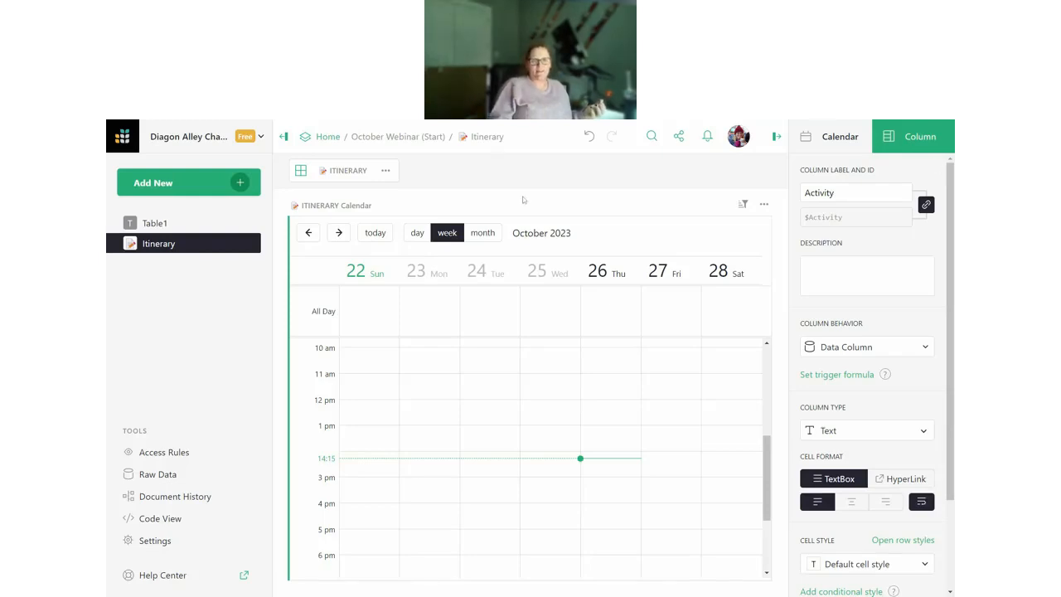
left_click(547, 282)
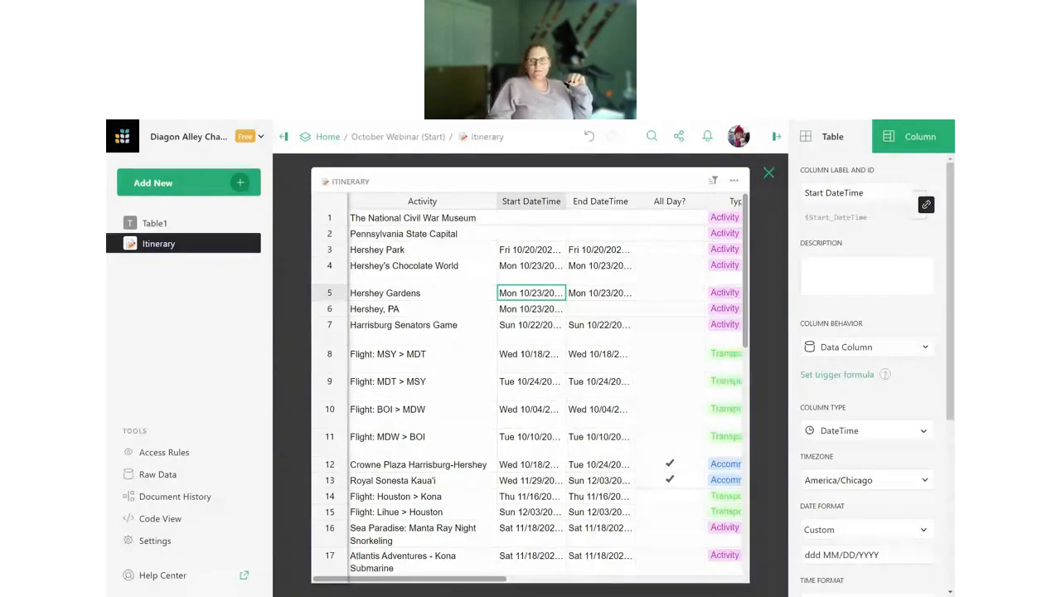
left_click(825, 136)
scroll(865, 316, "down", 1)
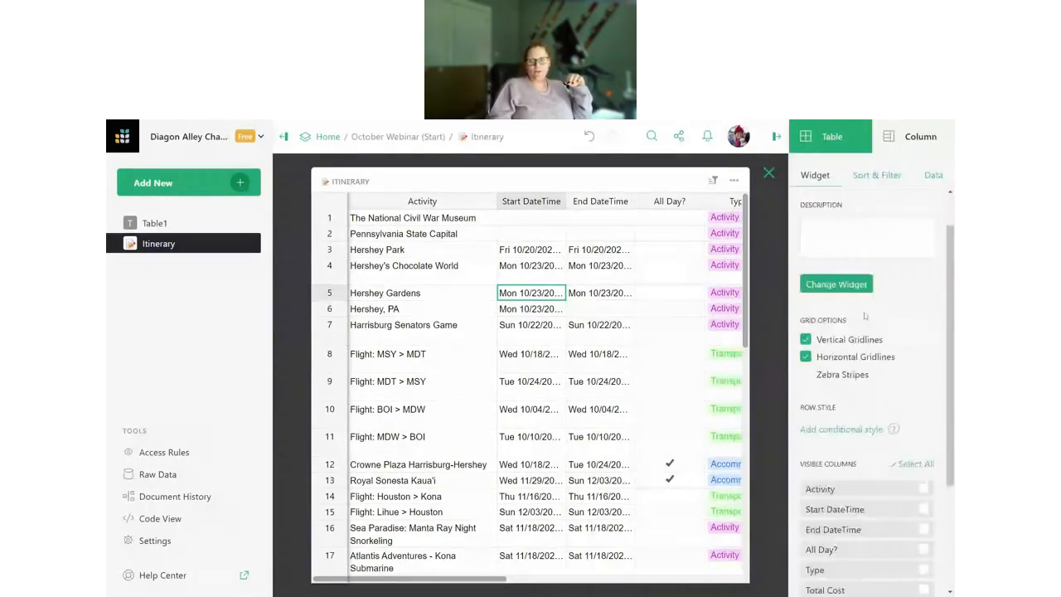
scroll(867, 323, "down", 1)
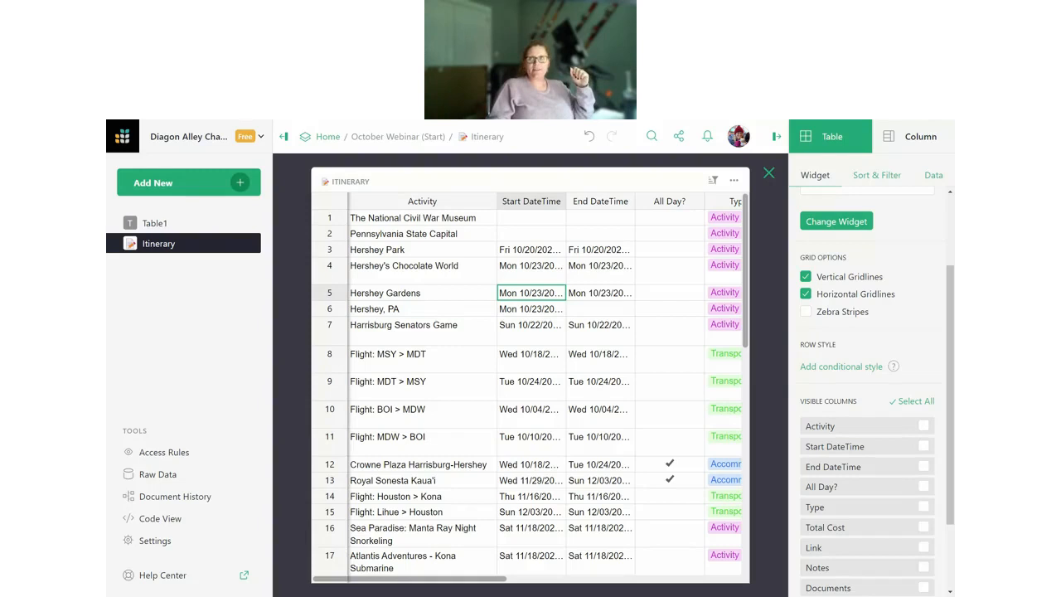
left_click(769, 174)
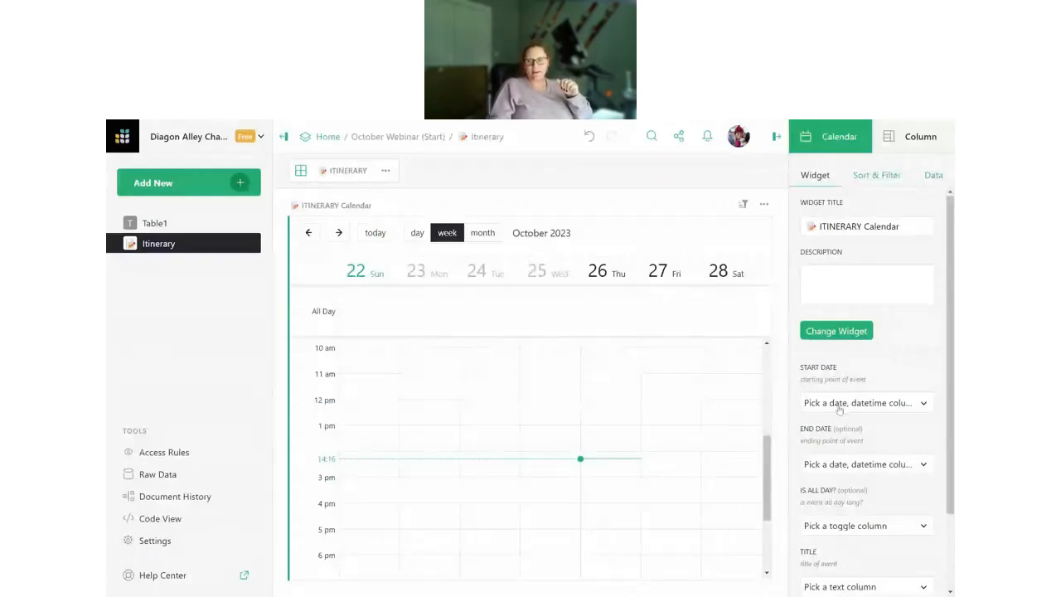
- Map the calendar's Start Date to the Start DateTime column and its End Date to the End DateTime column
scroll(904, 358, "down", 1)
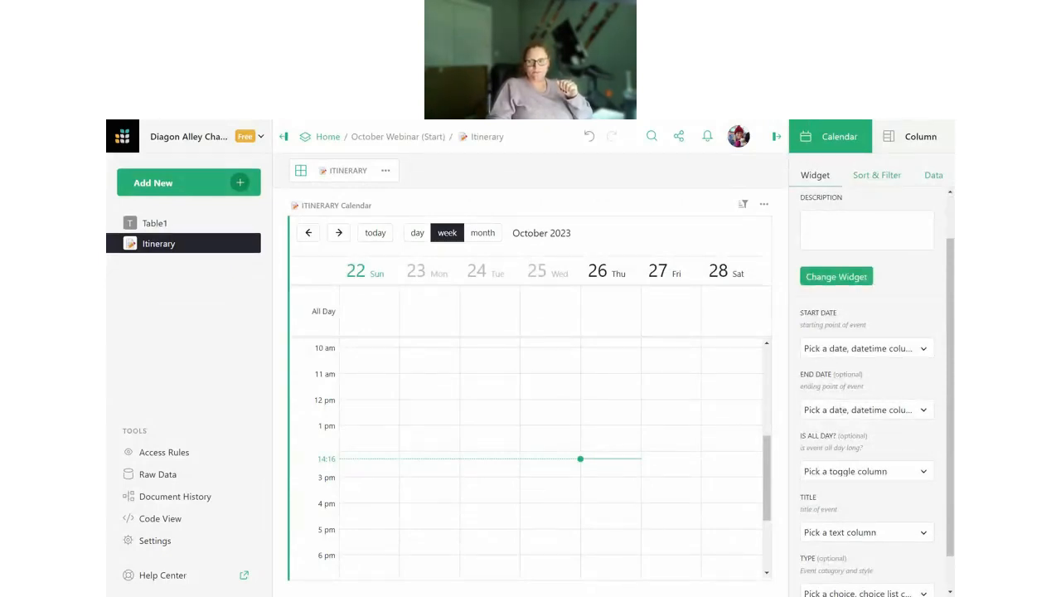
scroll(874, 304, "down", 1)
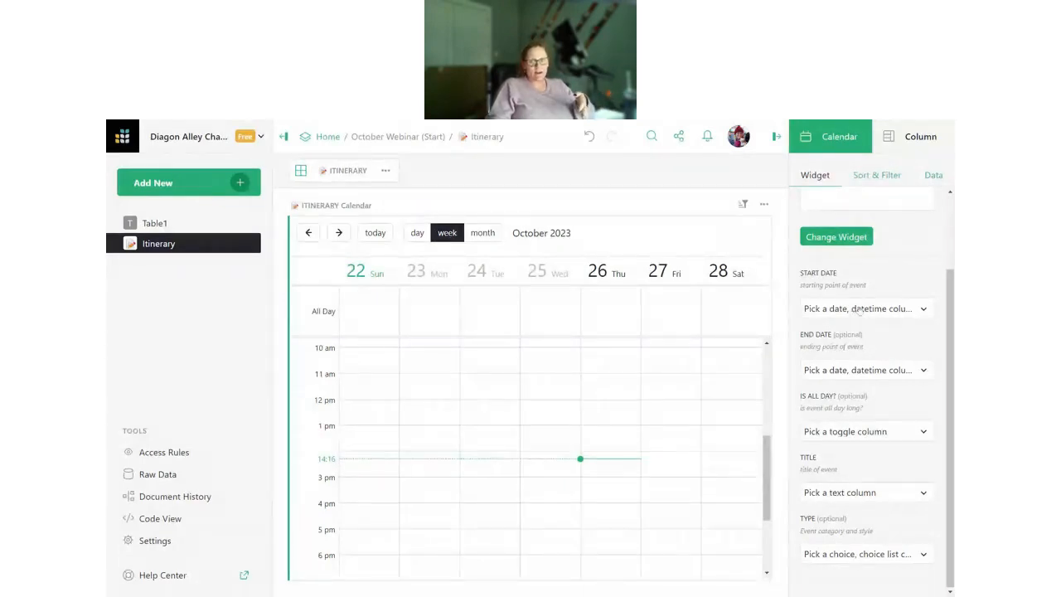
left_click(862, 309)
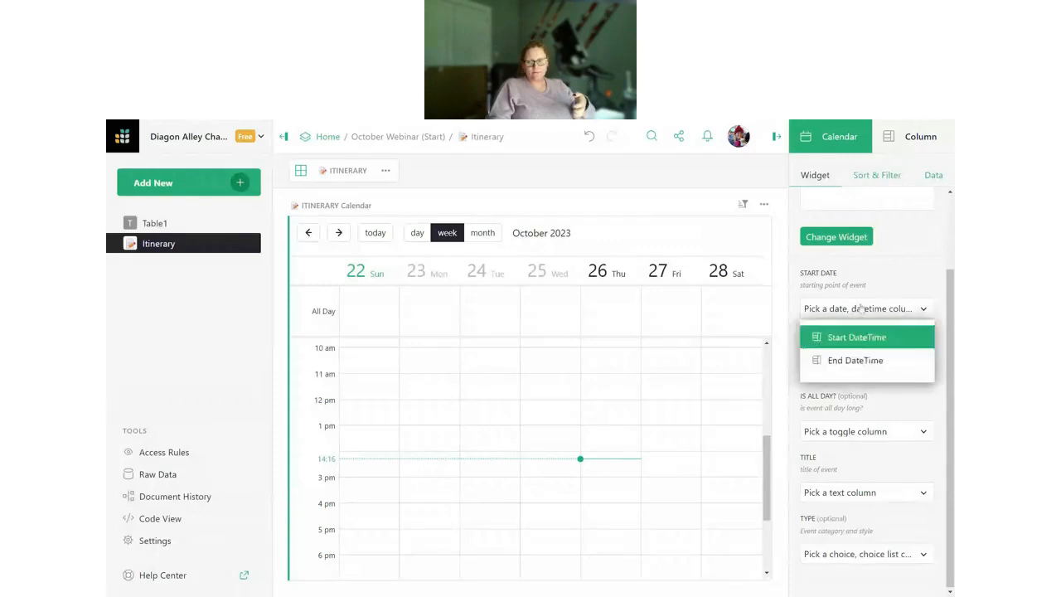
left_click(886, 339)
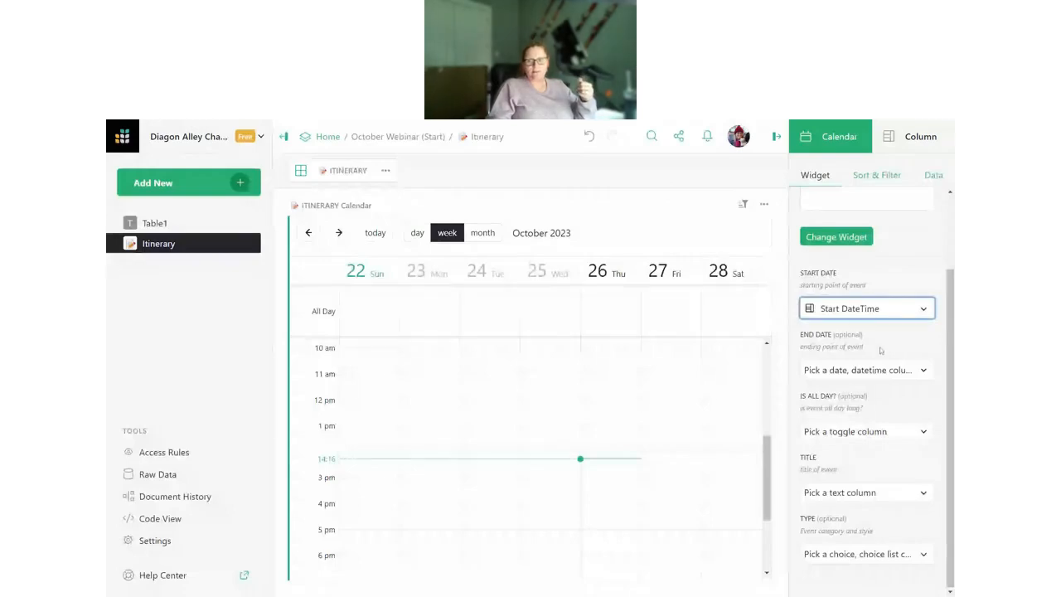
left_click(873, 369)
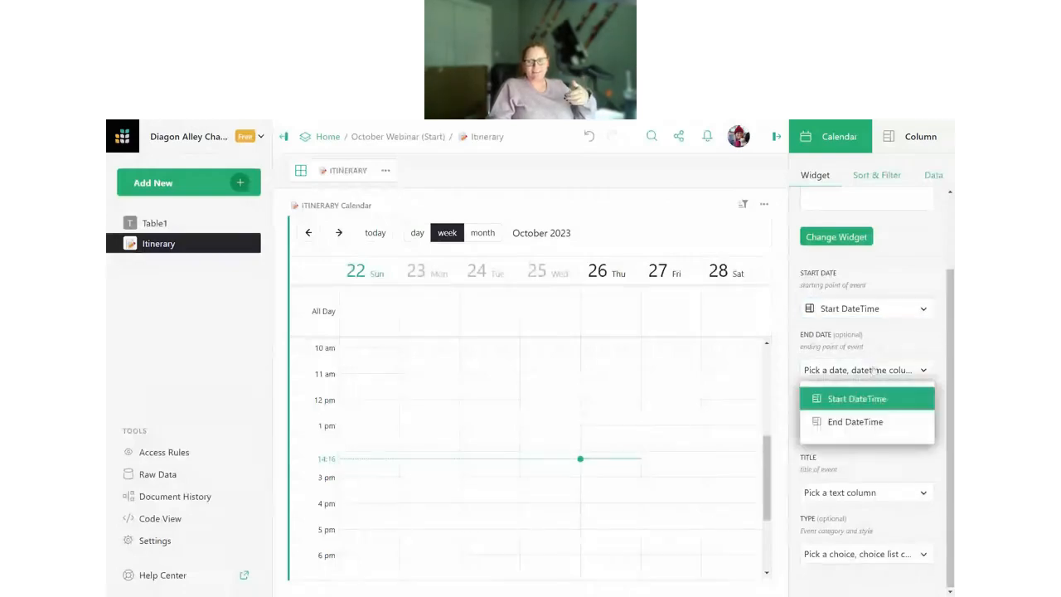
left_click(878, 422)
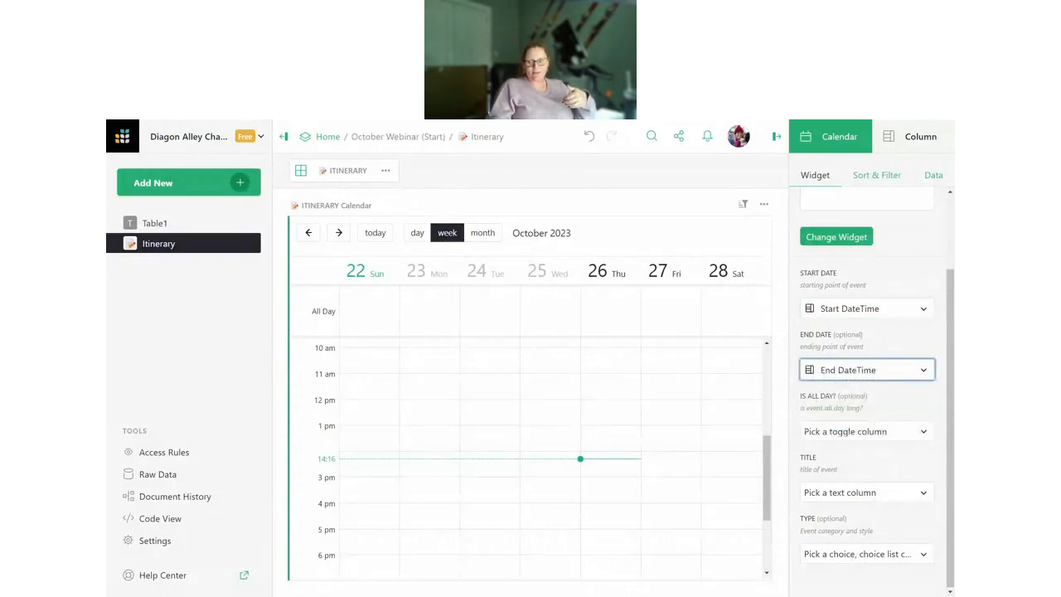
- Map the calendar's Is All Day? field to the All Day? column and its Title to the Activity column
left_click(882, 432)
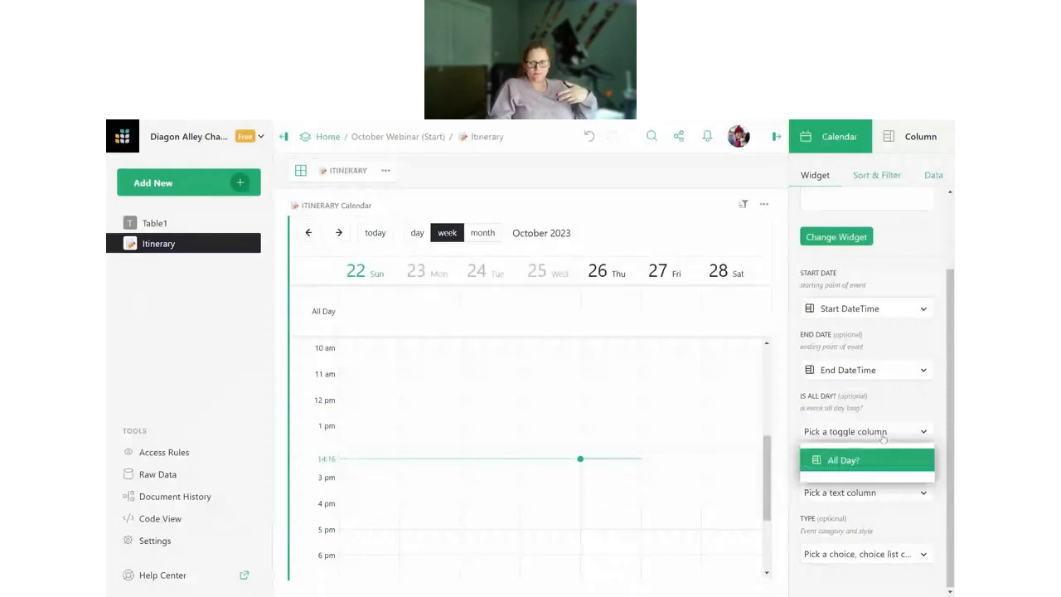
left_click(877, 461)
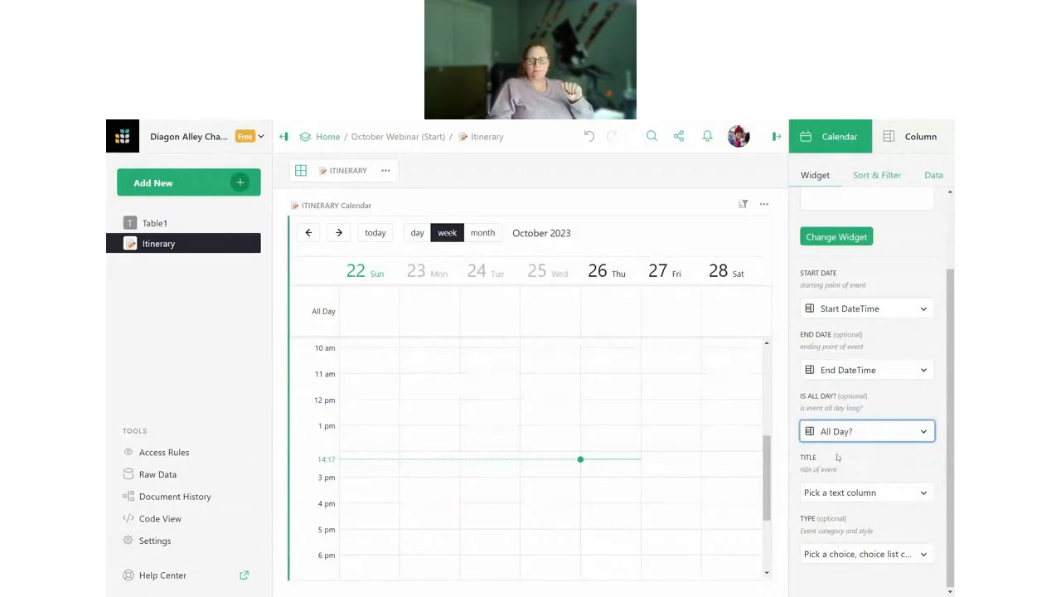
left_click(862, 494)
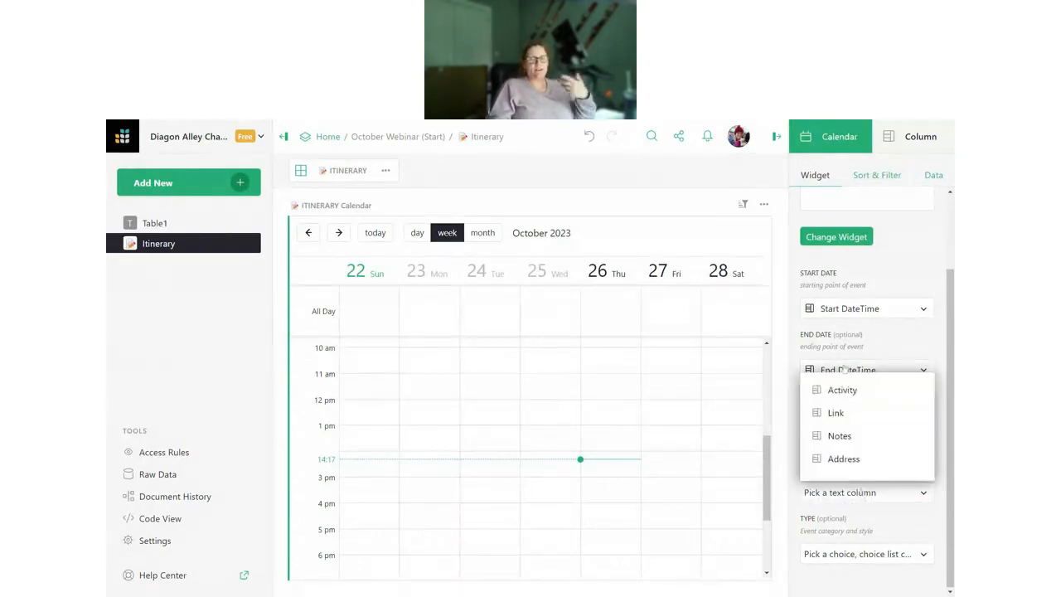
left_click(853, 392)
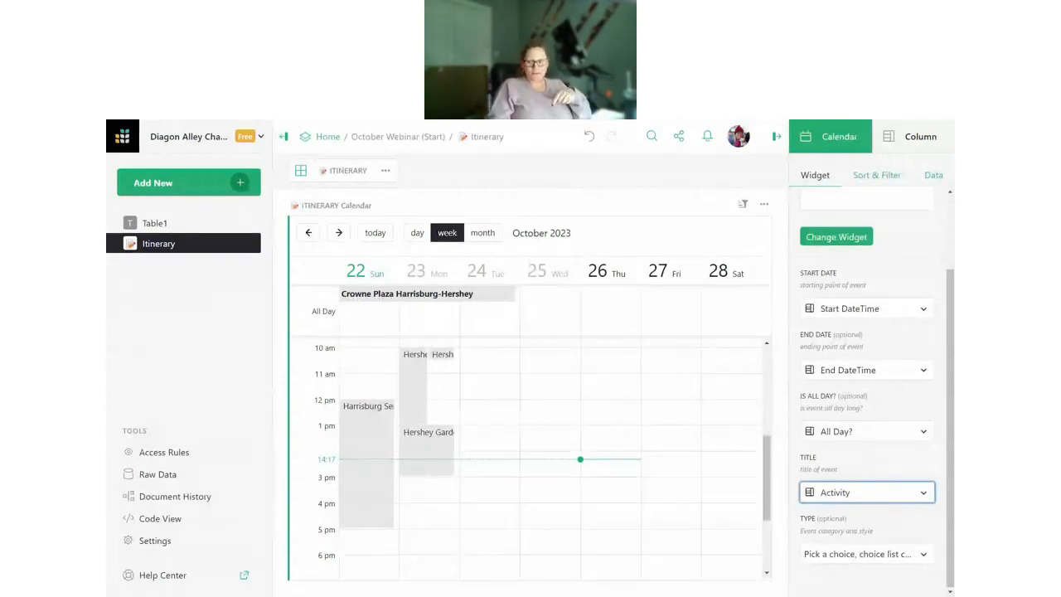
- Map the calendar's Type field to the Type column and hide the widget options to widen the calendar
left_click(883, 554)
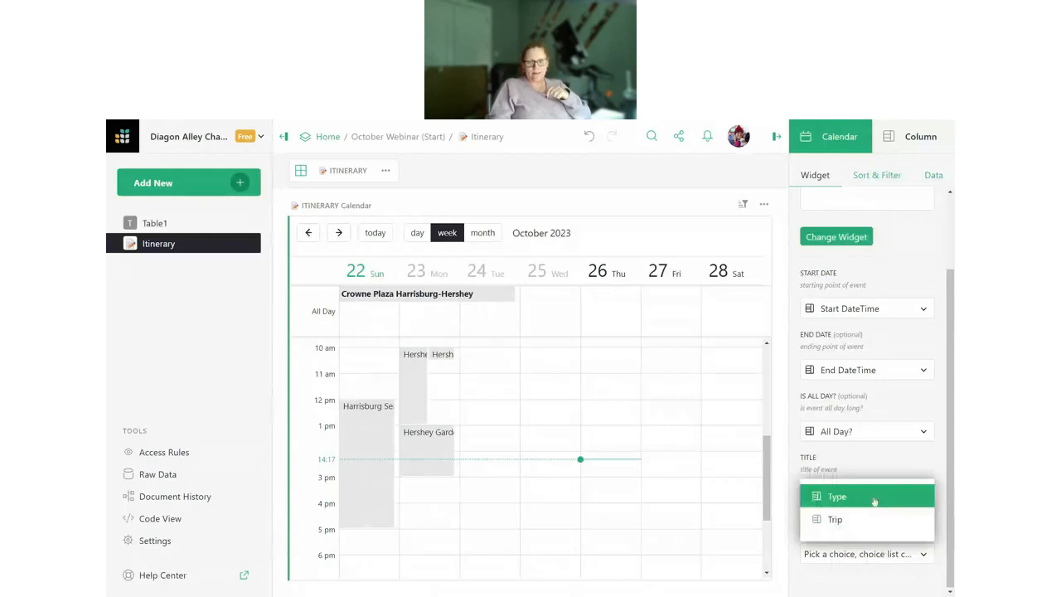
left_click(875, 500)
scroll(640, 497, "up", 3)
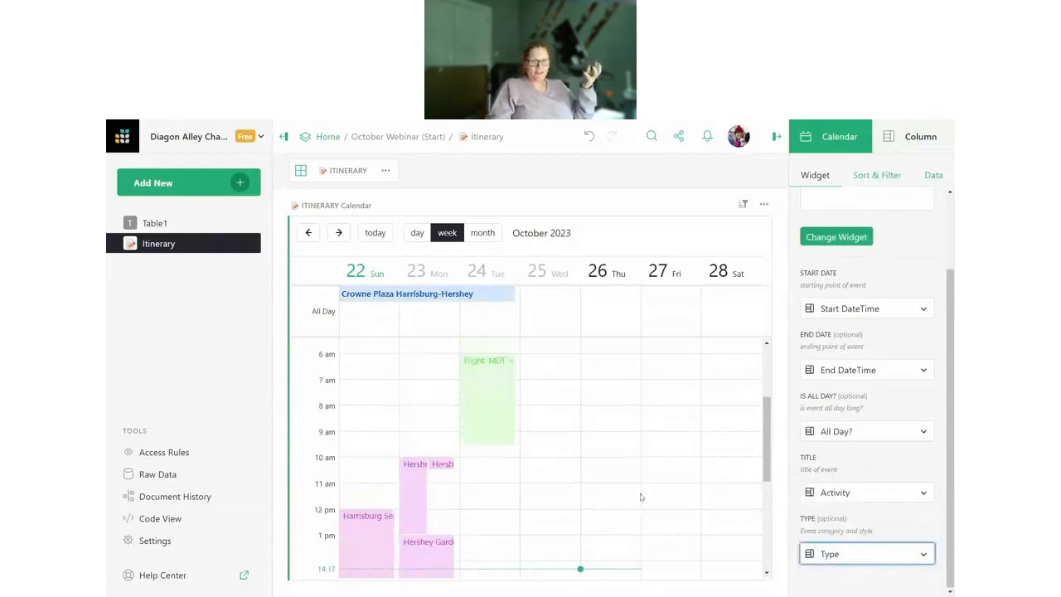
scroll(640, 497, "down", 1)
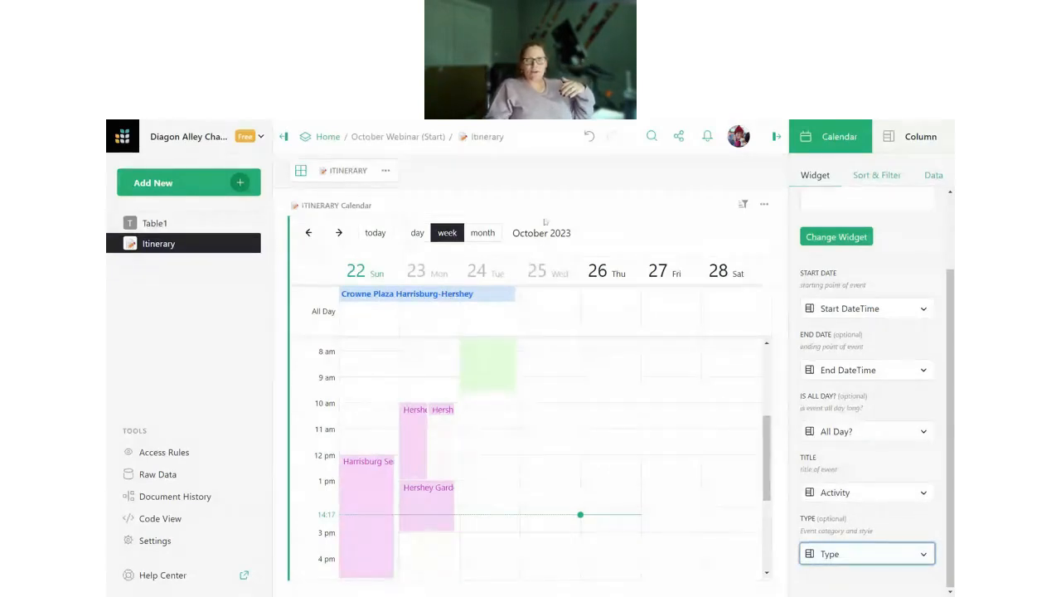
left_click(777, 138)
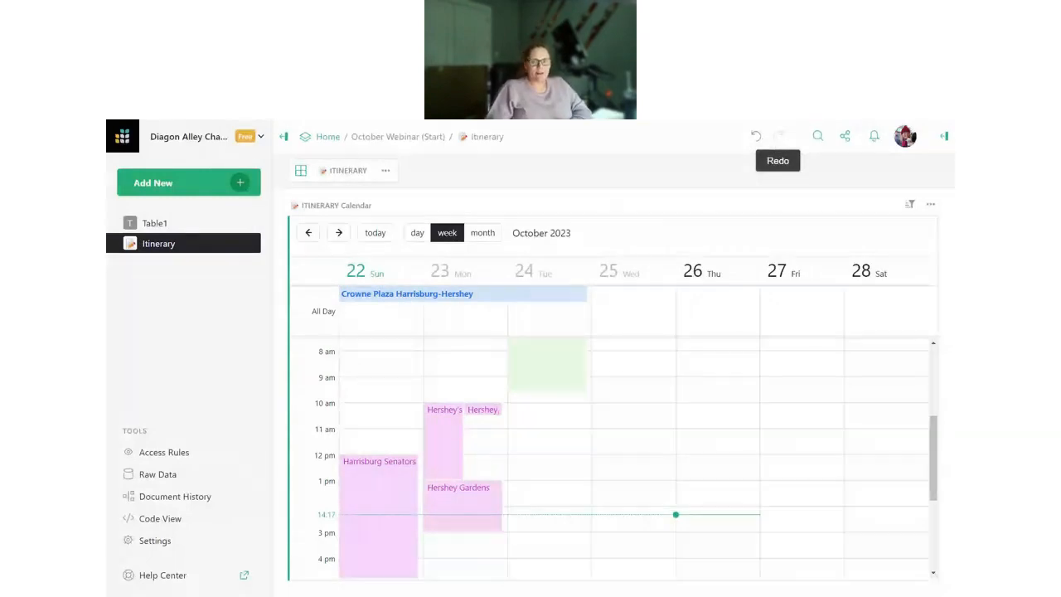
scroll(517, 453, "up", 4)
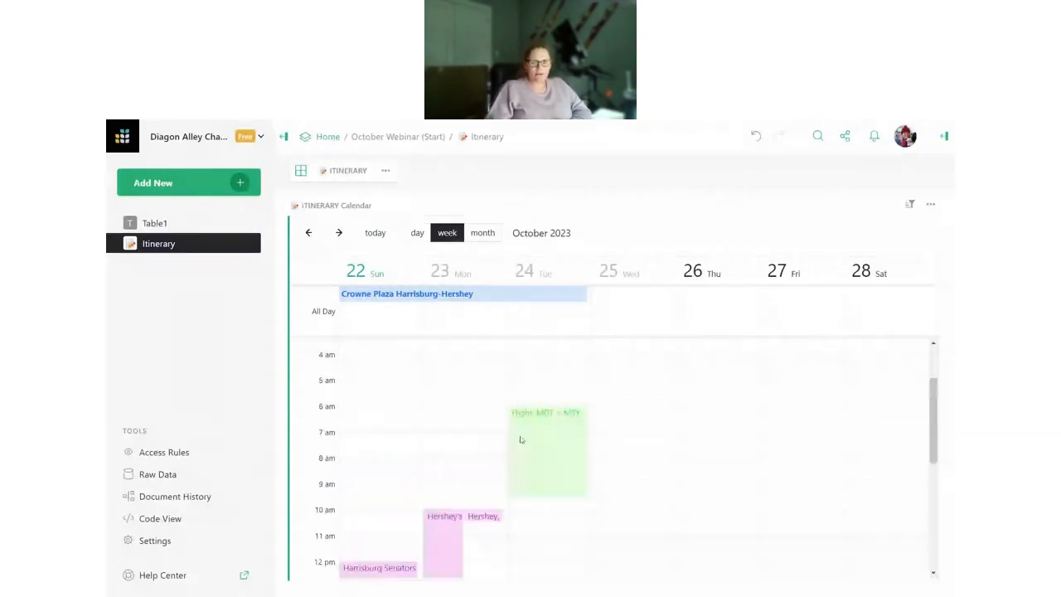
scroll(522, 440, "down", 5)
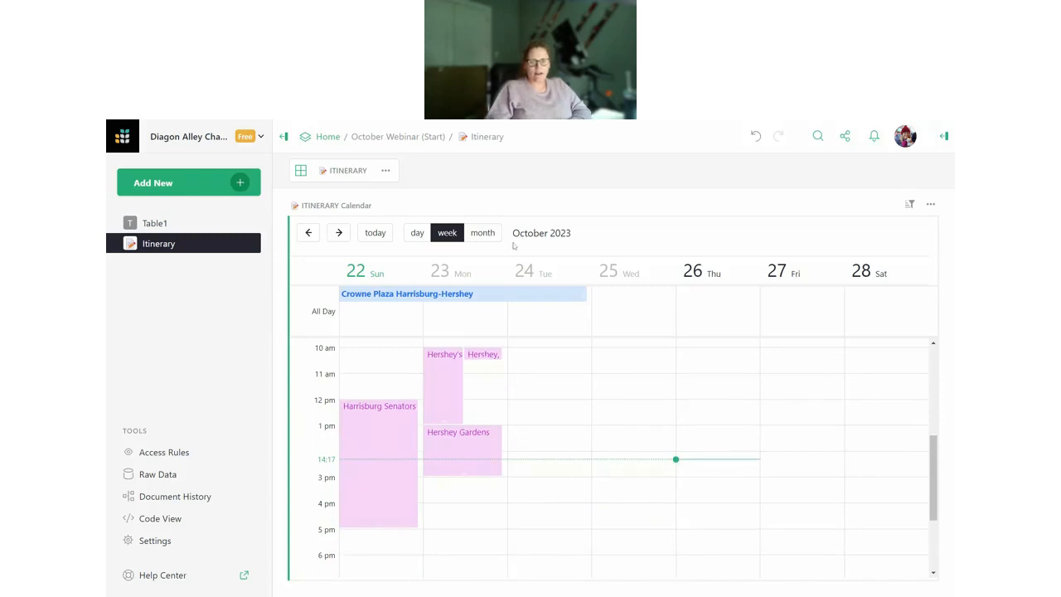
- Show the calendar by month and examine the additional events on October 6 and October 20
left_click(484, 235)
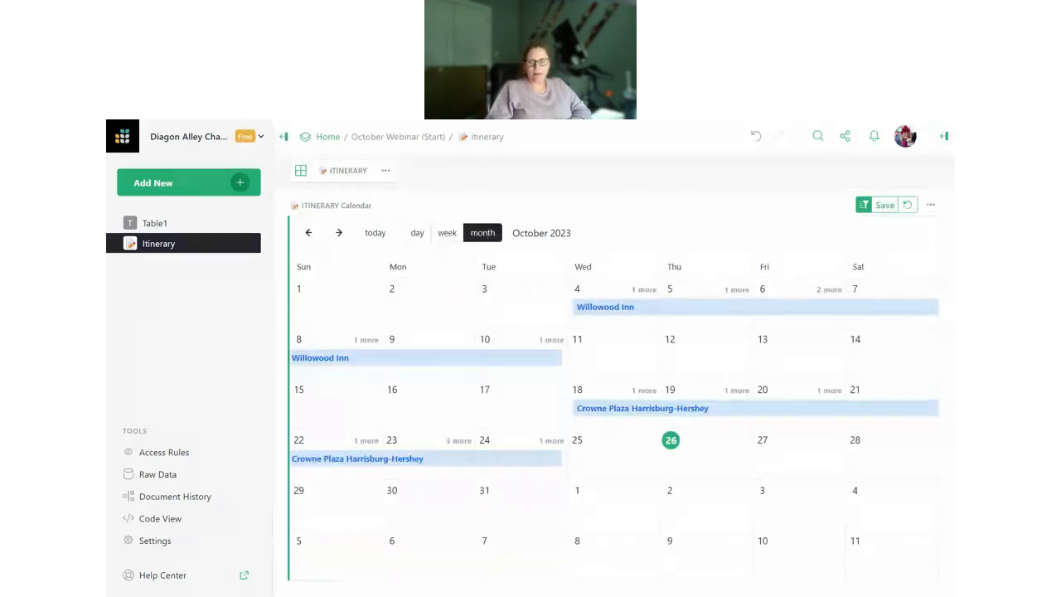
left_click(827, 290)
scroll(815, 342, "down", 1)
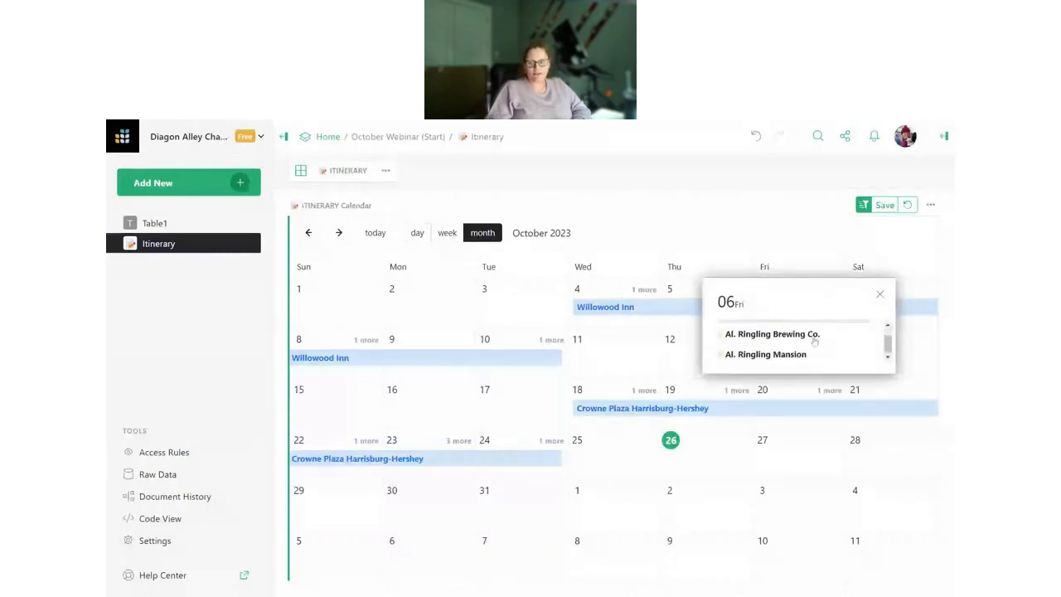
scroll(812, 348, "up", 1)
scroll(813, 348, "down", 1)
left_click(882, 295)
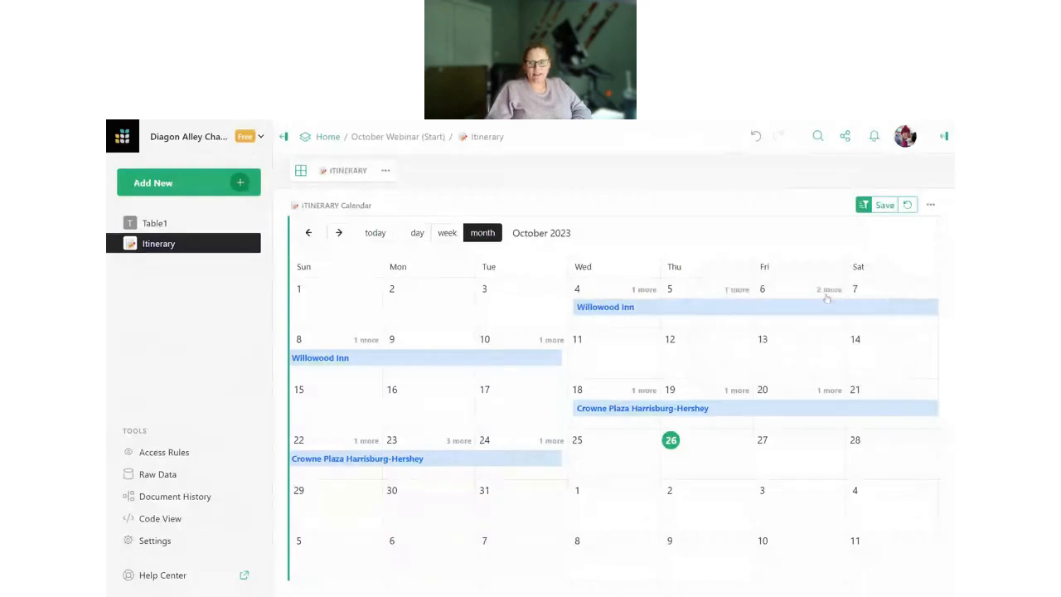
left_click(825, 392)
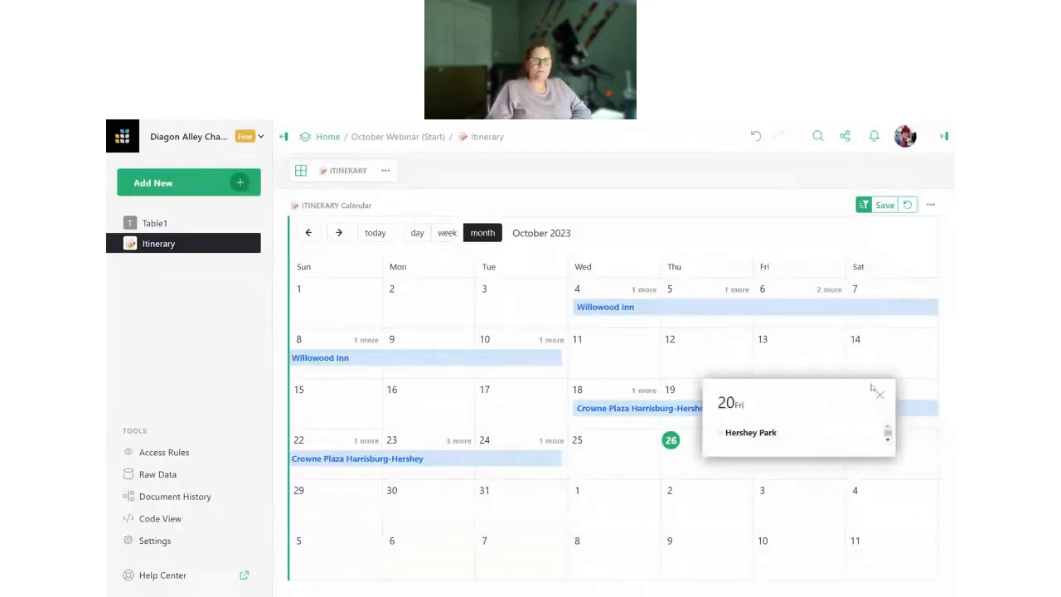
left_click(879, 393)
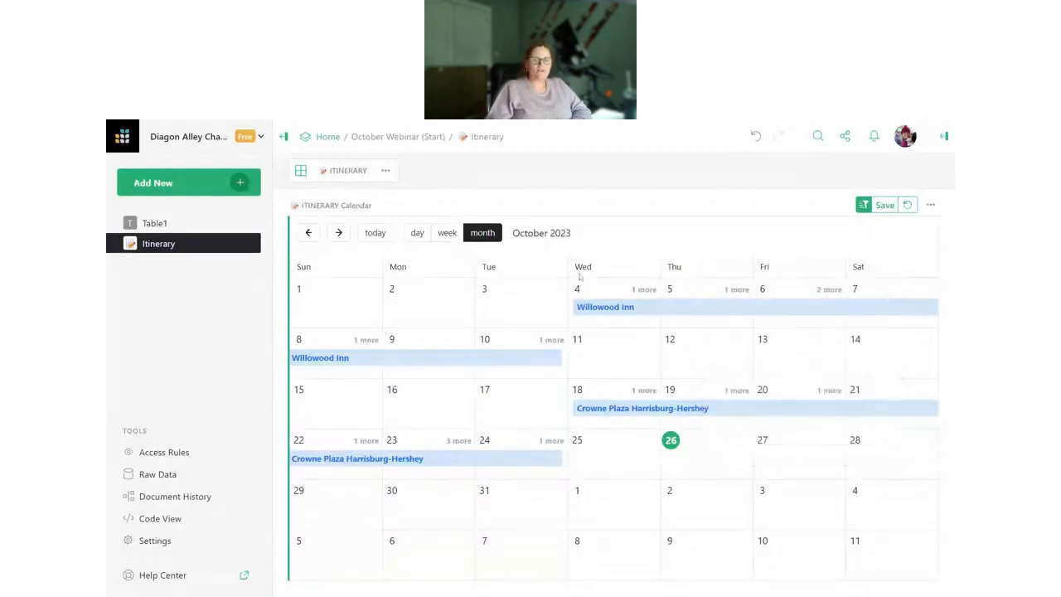
- Compare the calendar's day and week views, and examine the events for Monday, October 23 in day view
left_click(417, 233)
scroll(521, 483, "up", 5)
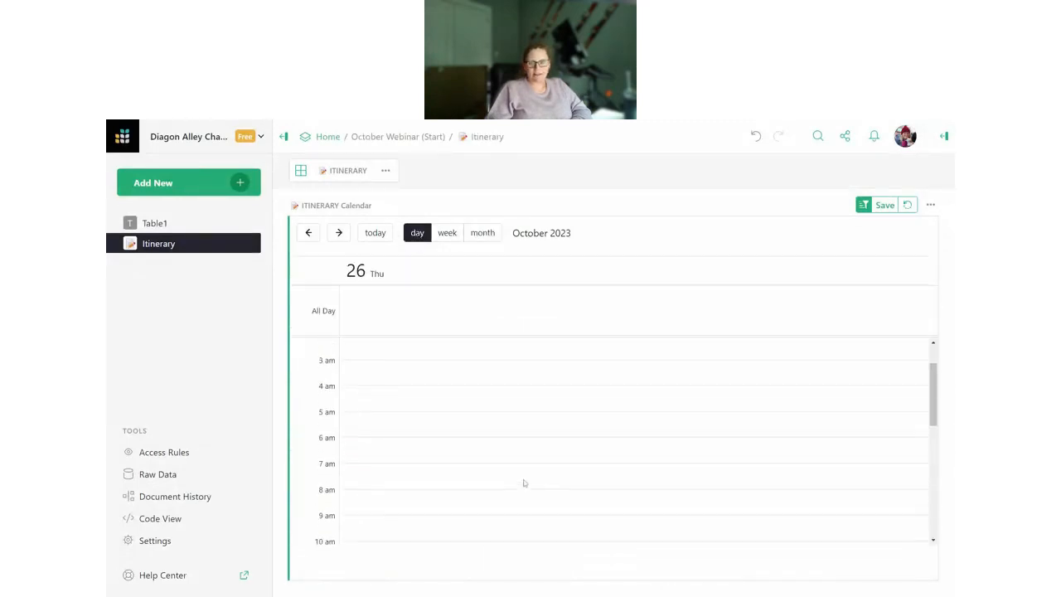
left_click(447, 233)
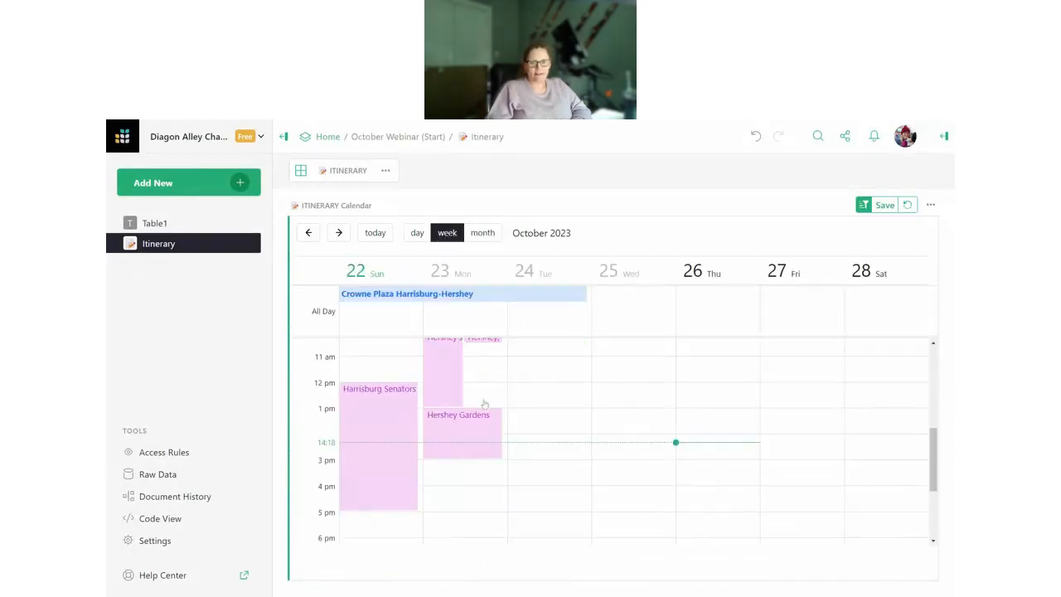
left_click(417, 233)
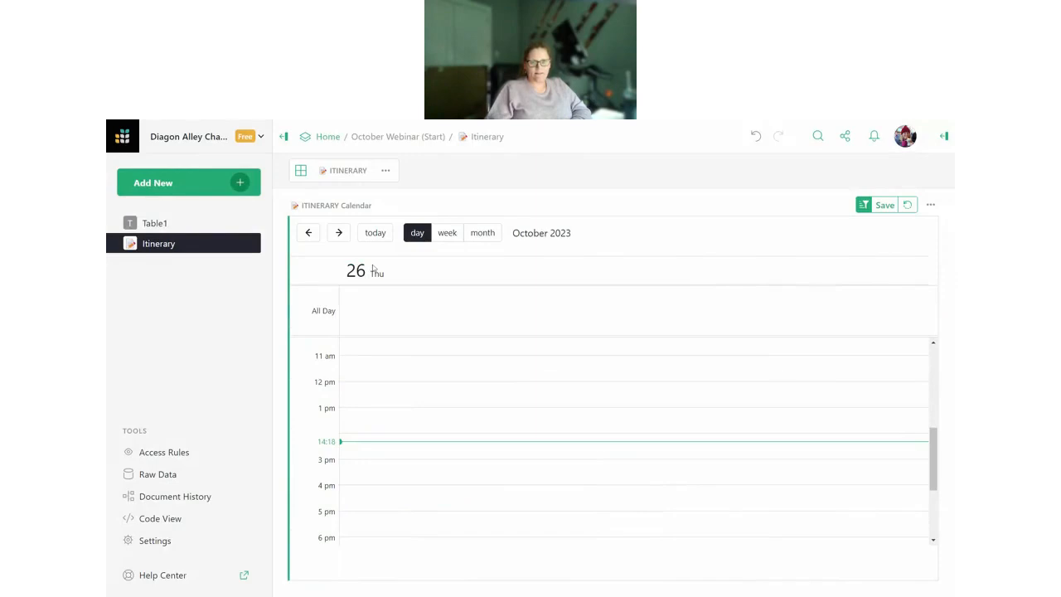
left_click(308, 233)
left_click(308, 233)
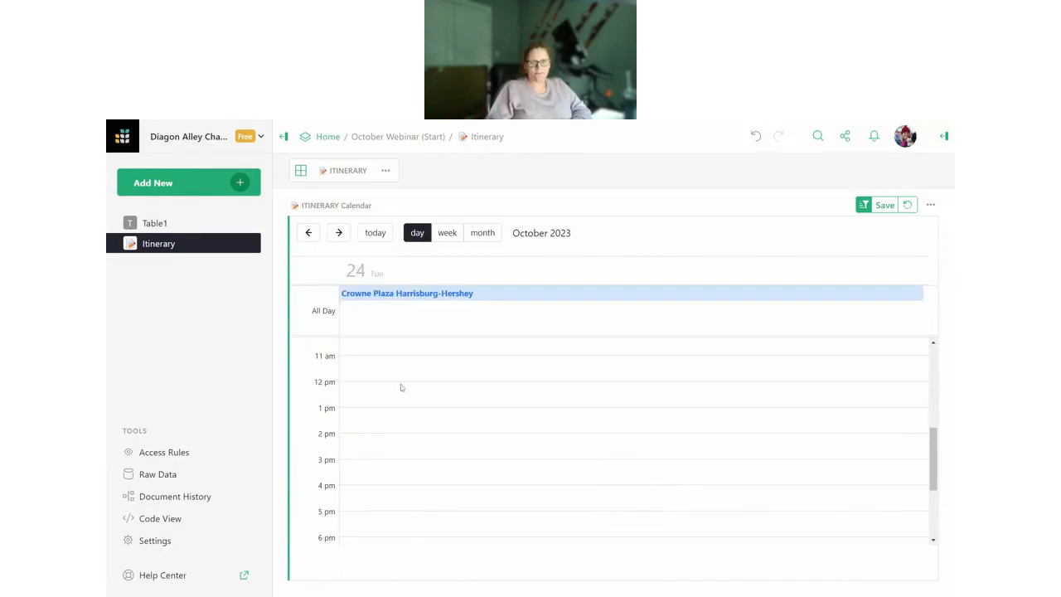
left_click(309, 233)
scroll(573, 509, "up", 1)
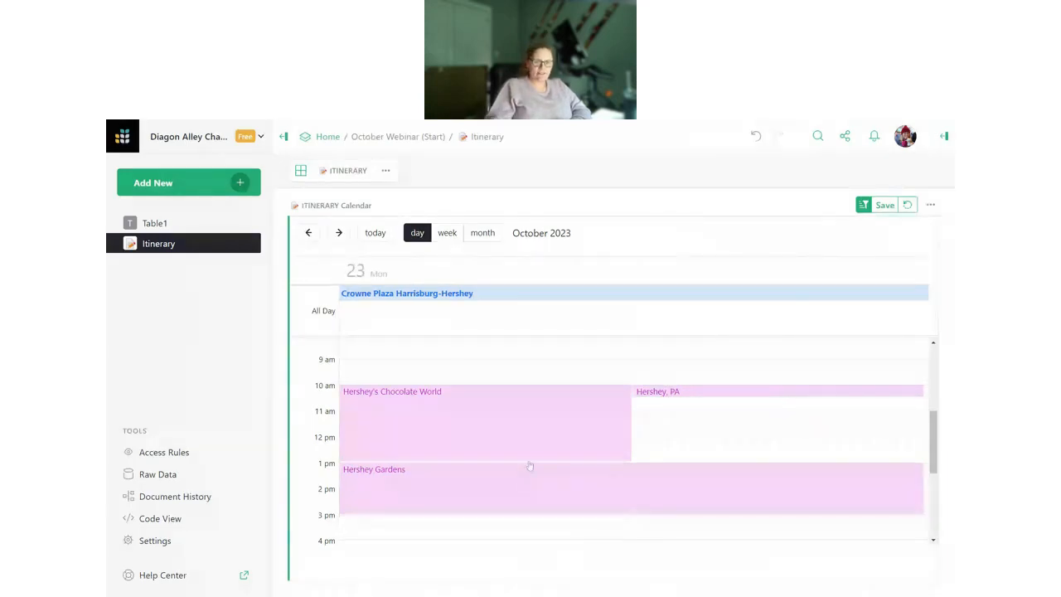
scroll(530, 462, "up", 3)
scroll(530, 461, "down", 6)
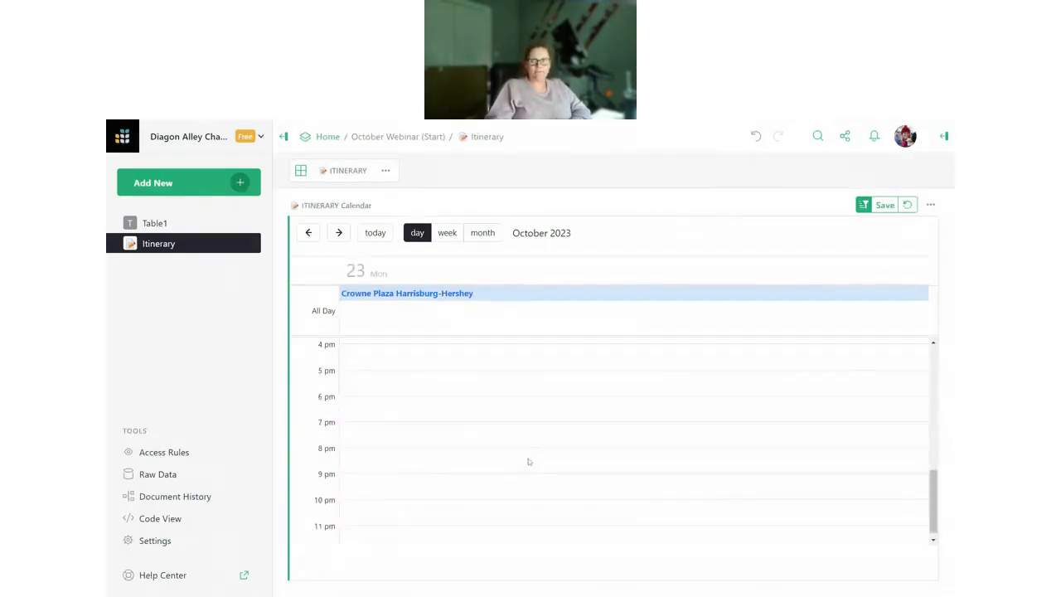
scroll(529, 462, "up", 3)
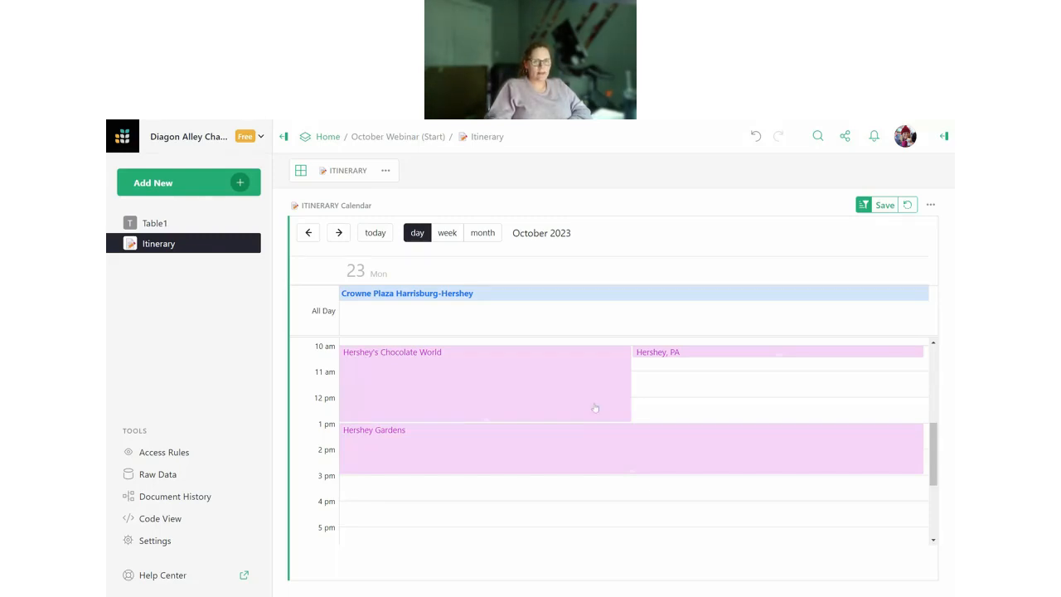
- Look at the document's access rules and the tables available for table rules, and view Table1
left_click(182, 458)
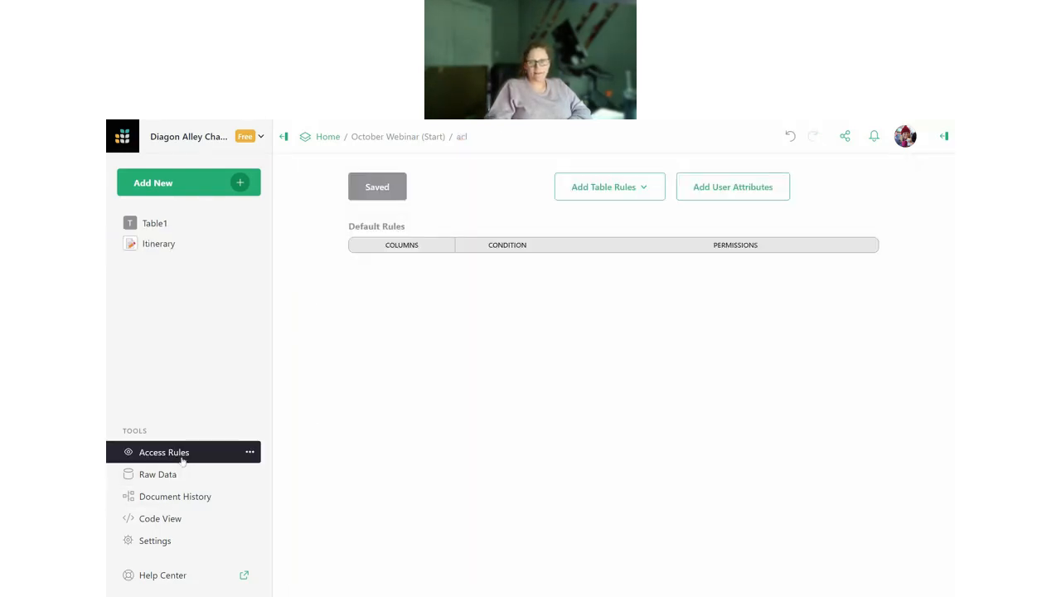
left_click(635, 190)
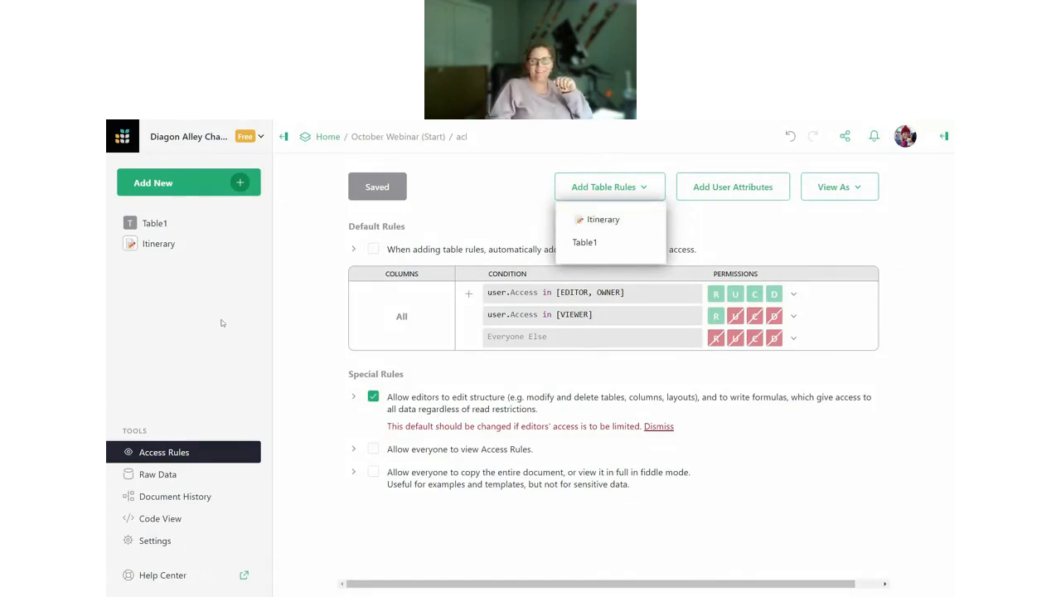
left_click(192, 226)
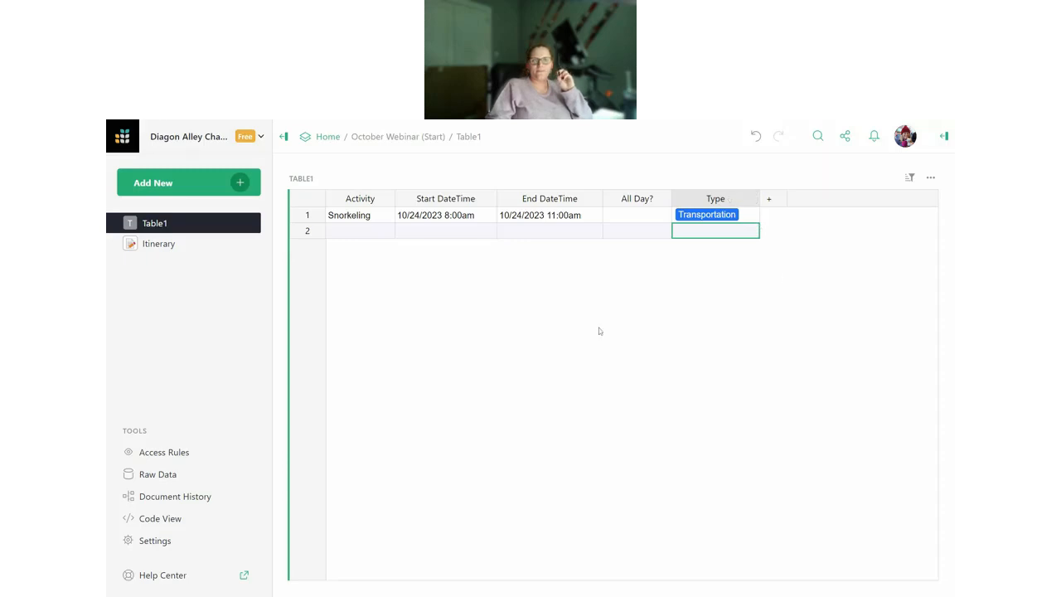
- Return to the Itinerary page and examine the calendar in week view for October 22 to 28
left_click(166, 244)
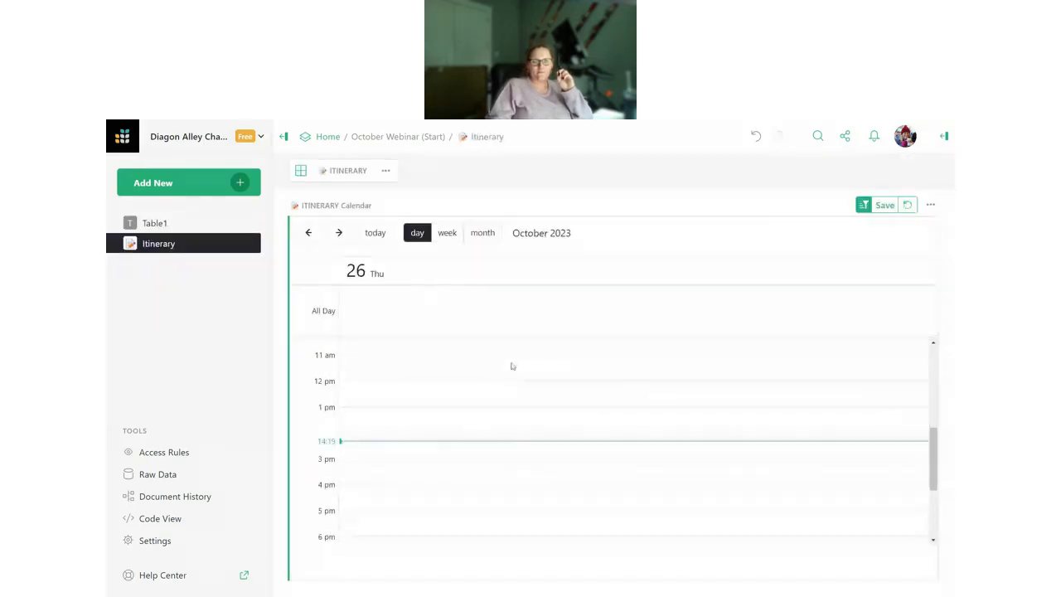
scroll(511, 366, "down", 2)
scroll(514, 365, "up", 4)
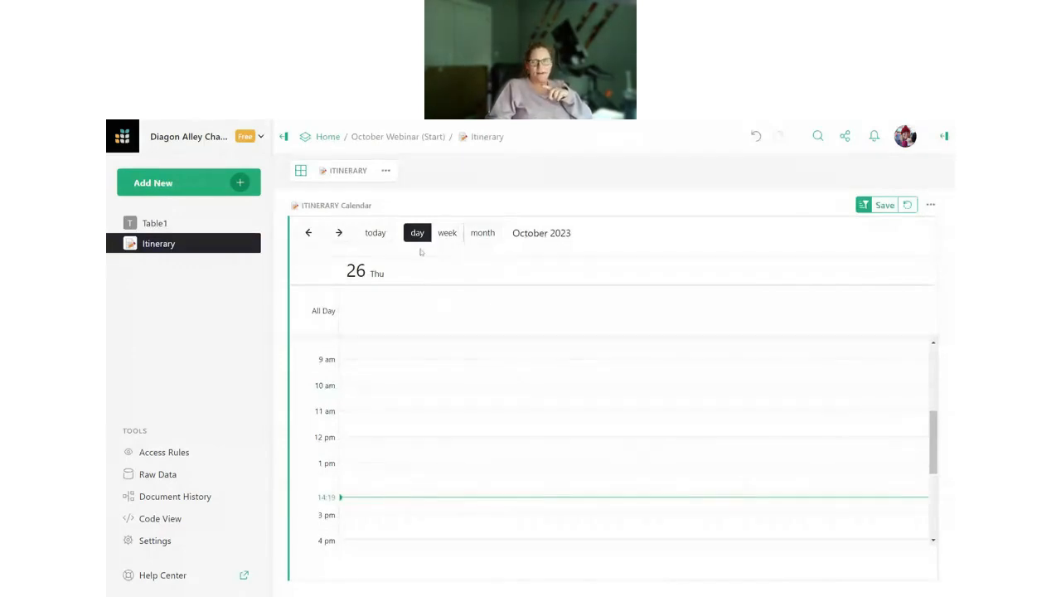
left_click(482, 233)
left_click(449, 234)
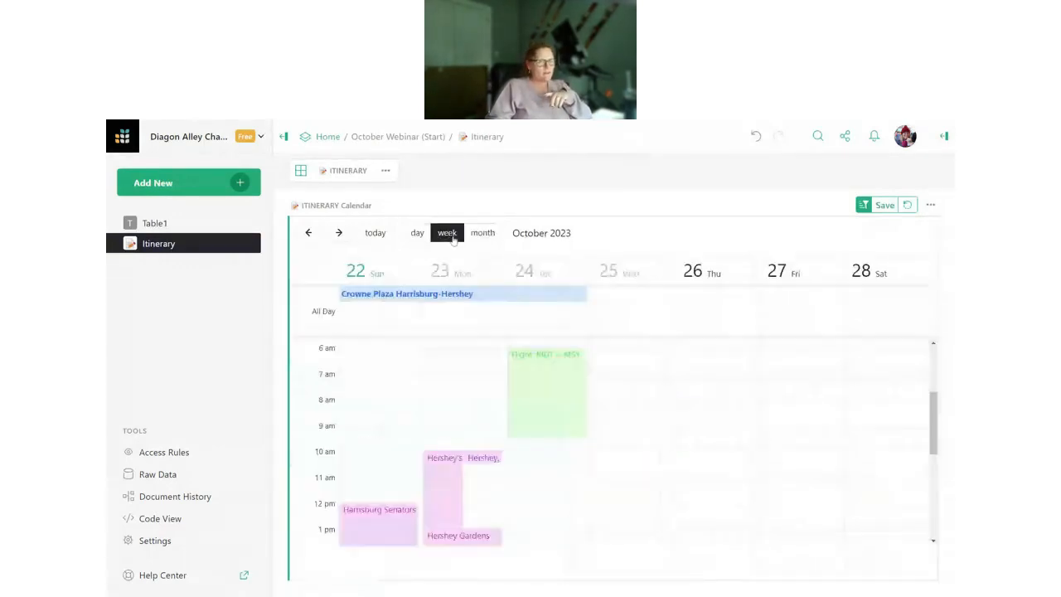
scroll(510, 431, "down", 2)
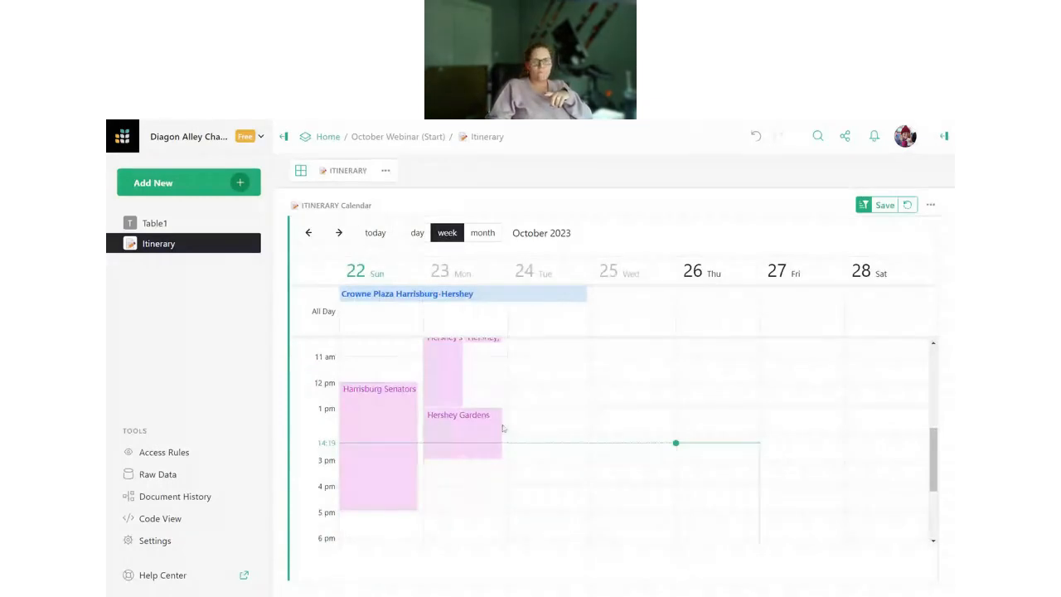
scroll(515, 419, "up", 1)
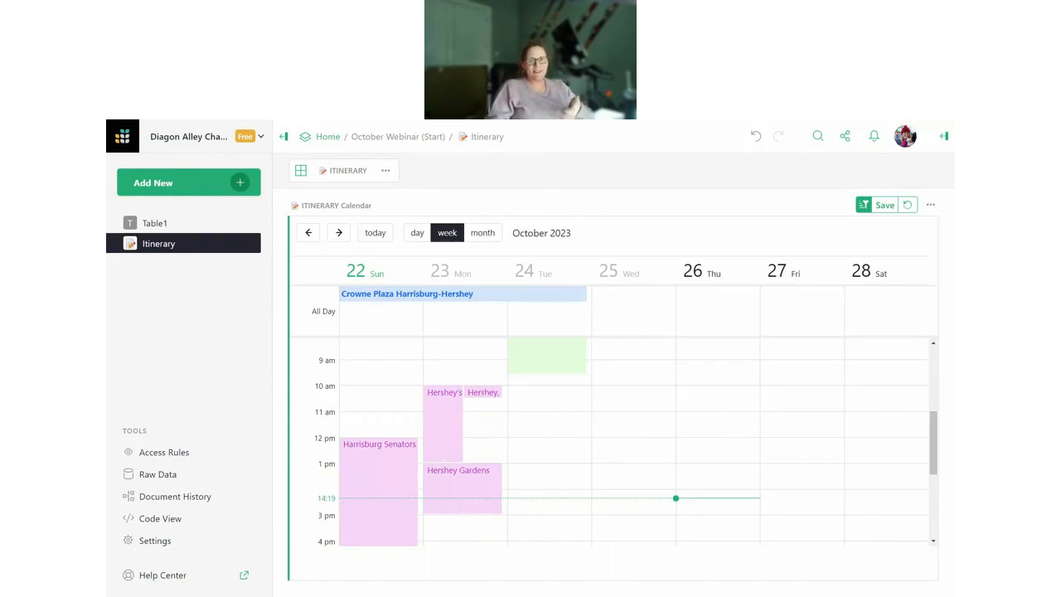
- Create an all-day calendar event titled "New Event!" on October 24, 2023
left_click(560, 413)
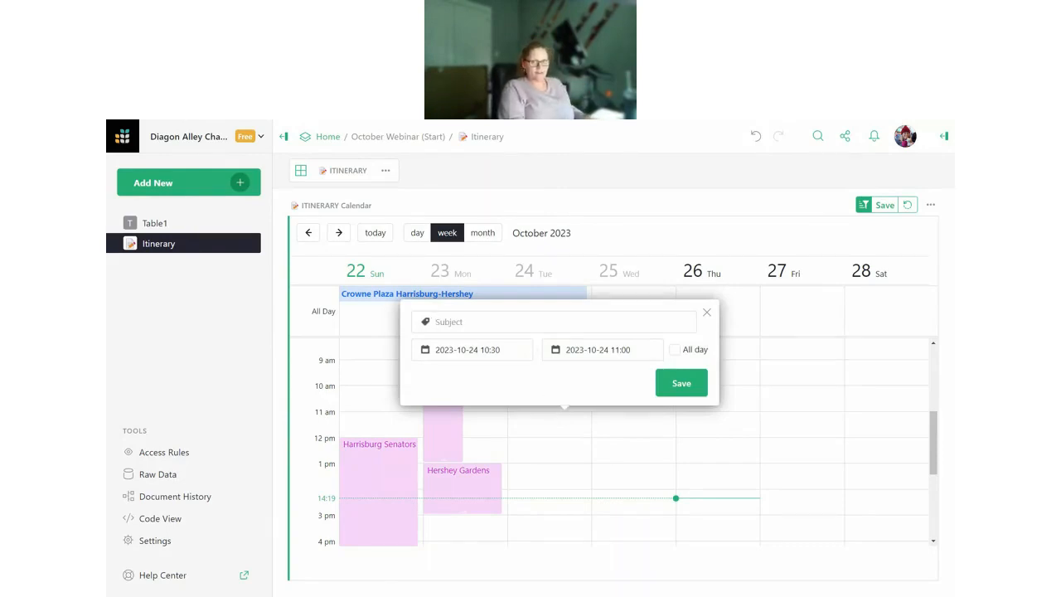
type("New Event!")
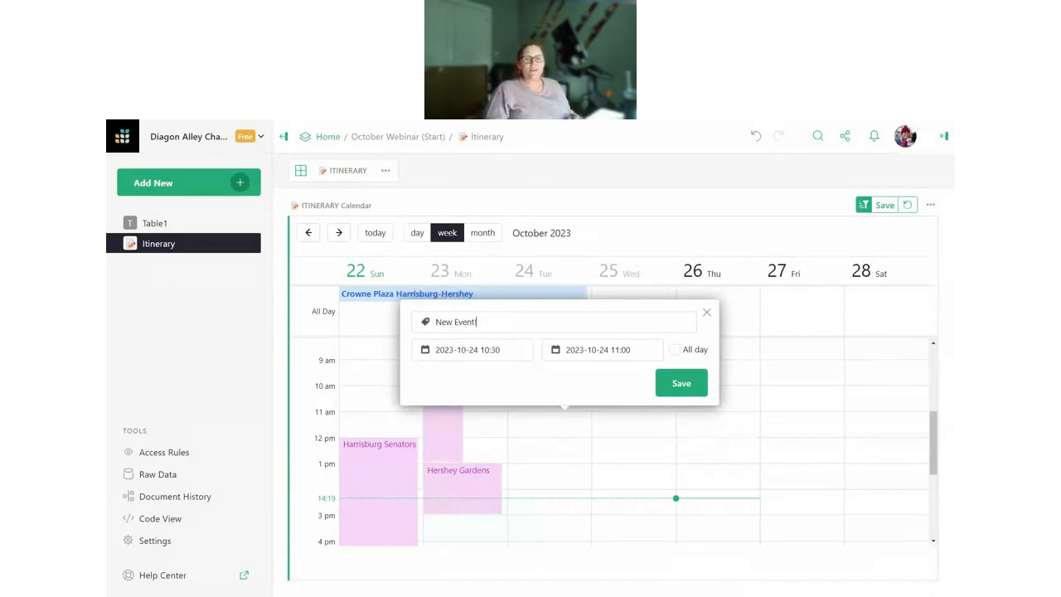
key("Tab")
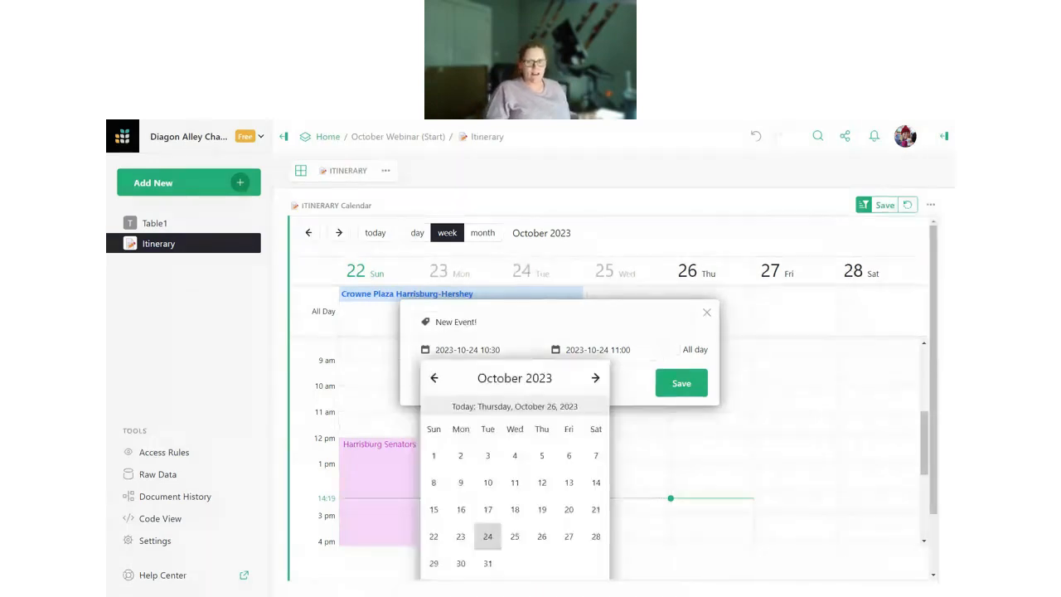
scroll(537, 406, "down", 1)
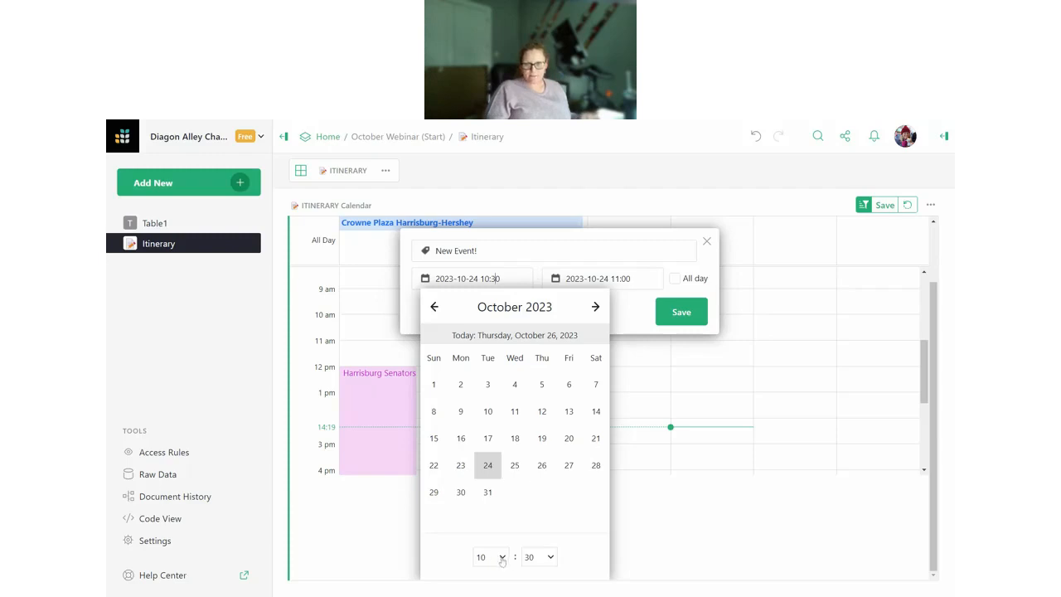
left_click(635, 311)
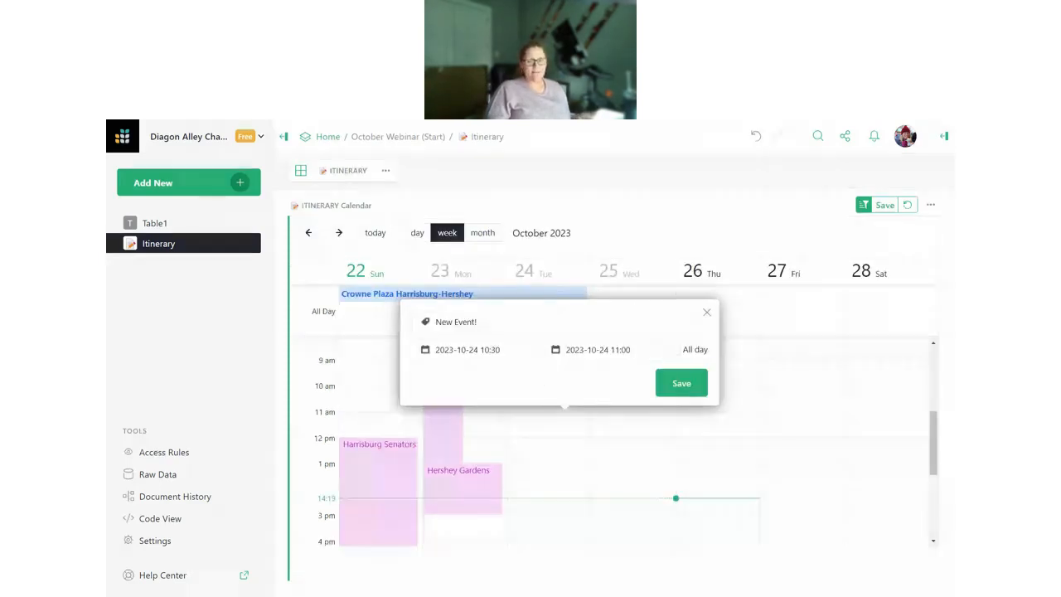
left_click(675, 351)
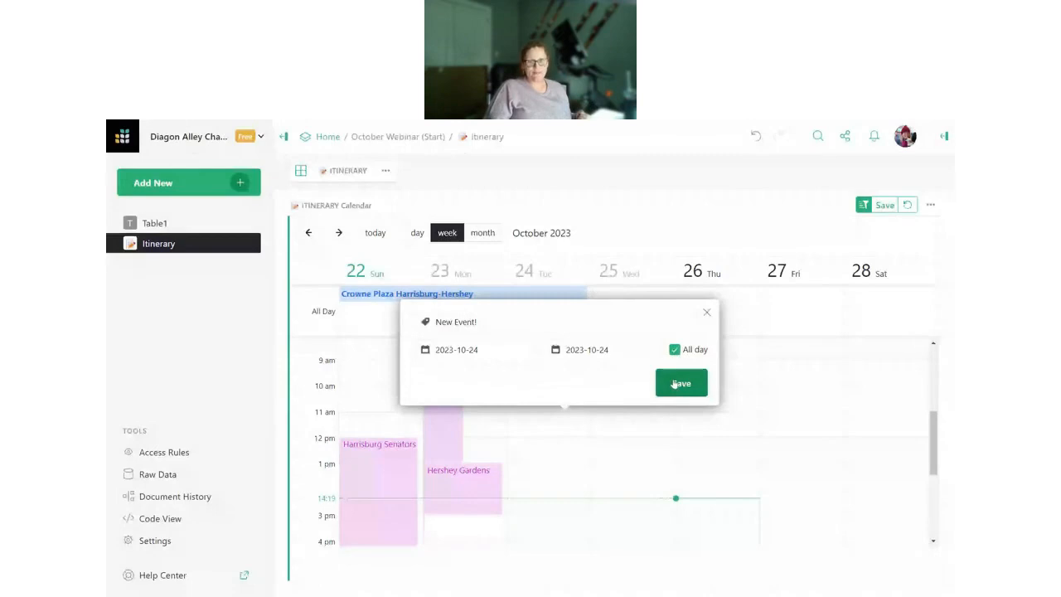
left_click(675, 383)
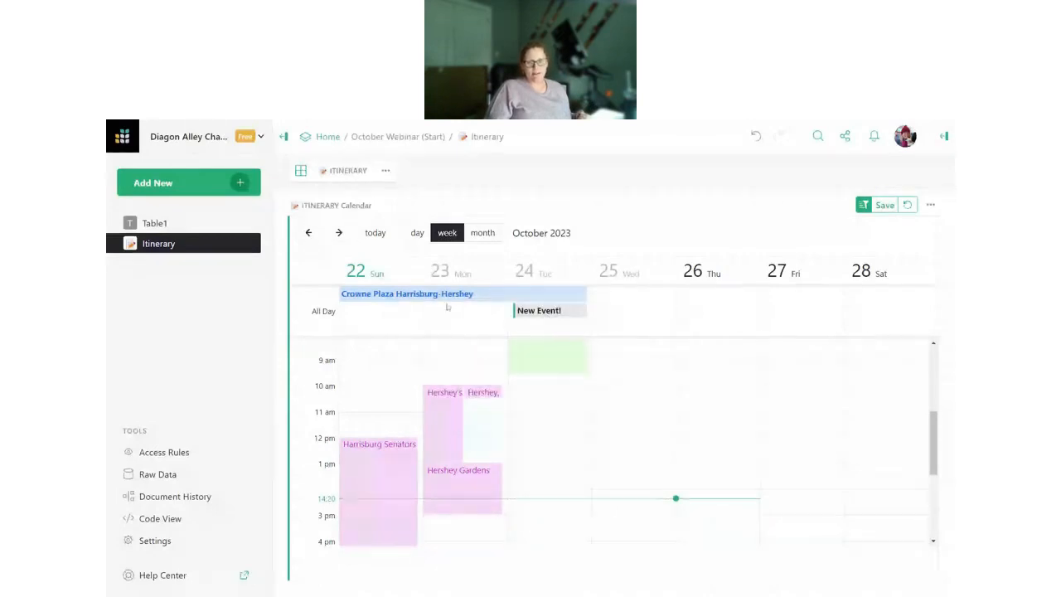
left_click(555, 311)
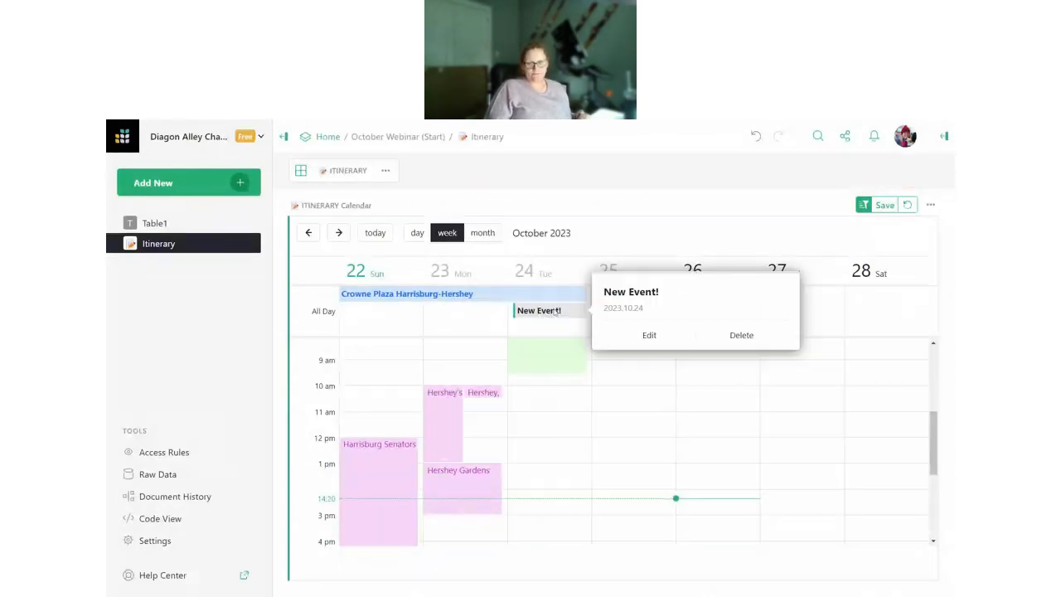
left_click(623, 336)
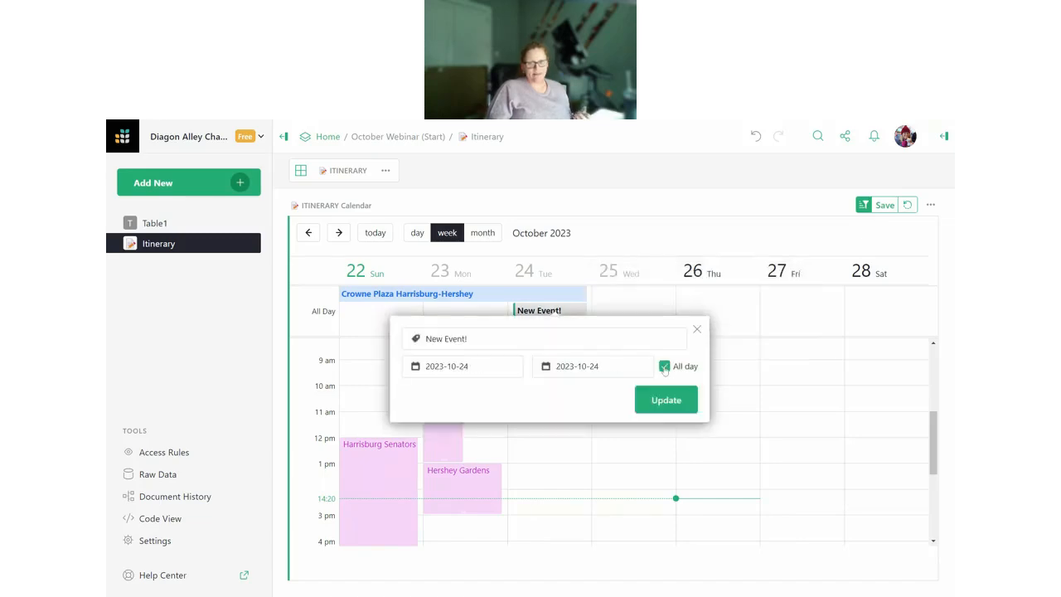
left_click(664, 367)
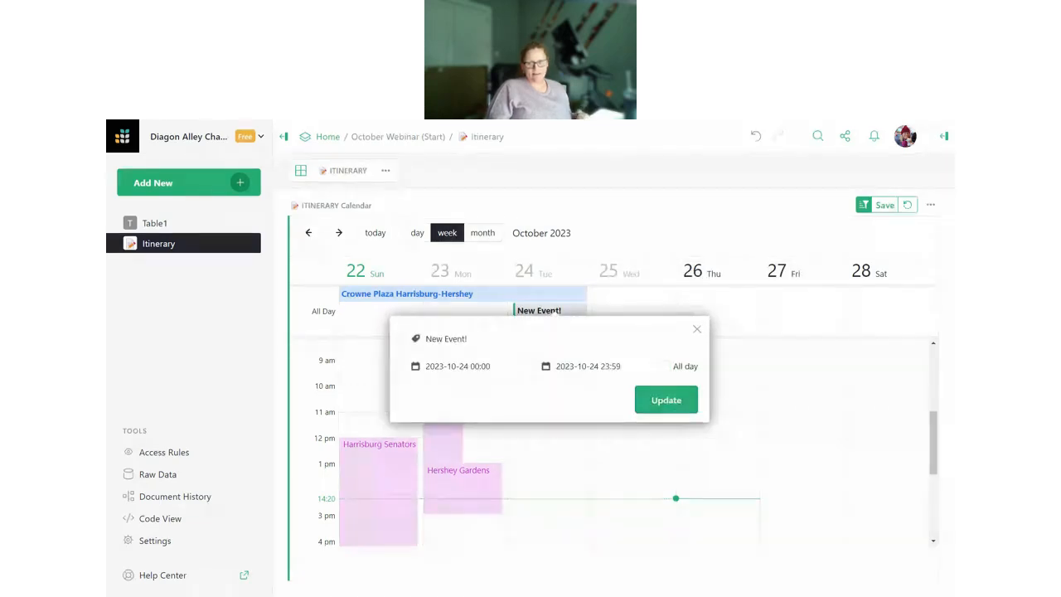
left_click(588, 365)
scroll(620, 498, "down", 1)
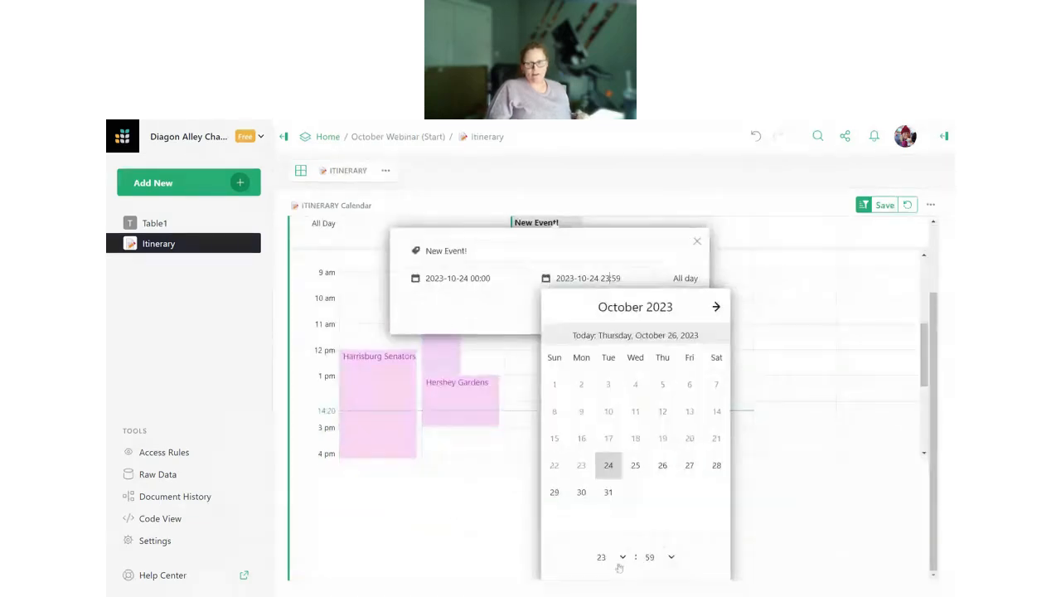
left_click(620, 557)
left_click(609, 467)
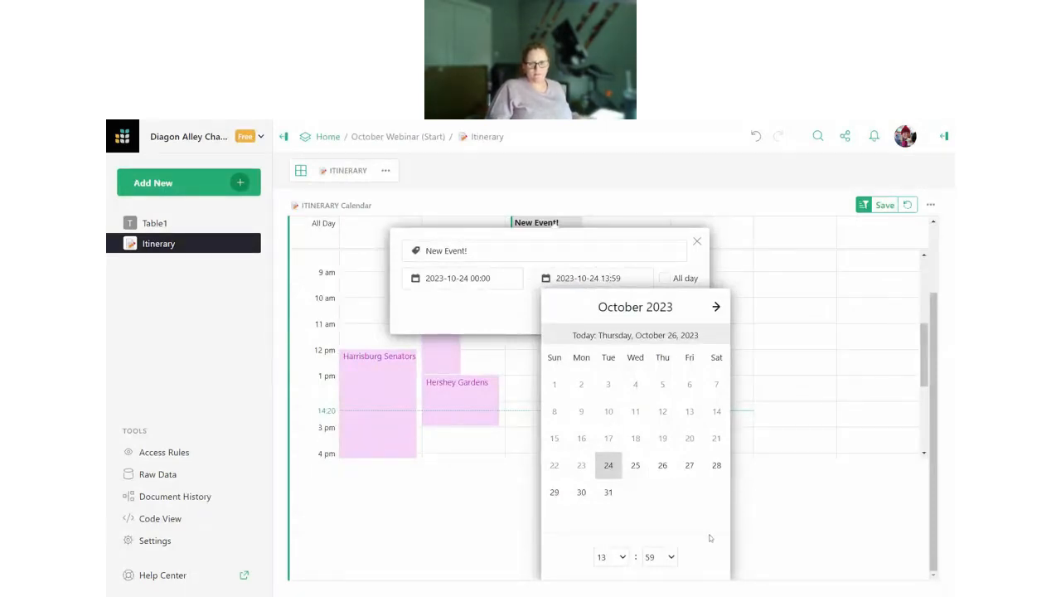
key("ctrl+minus")
key("ctrl+minus")
left_click(635, 528)
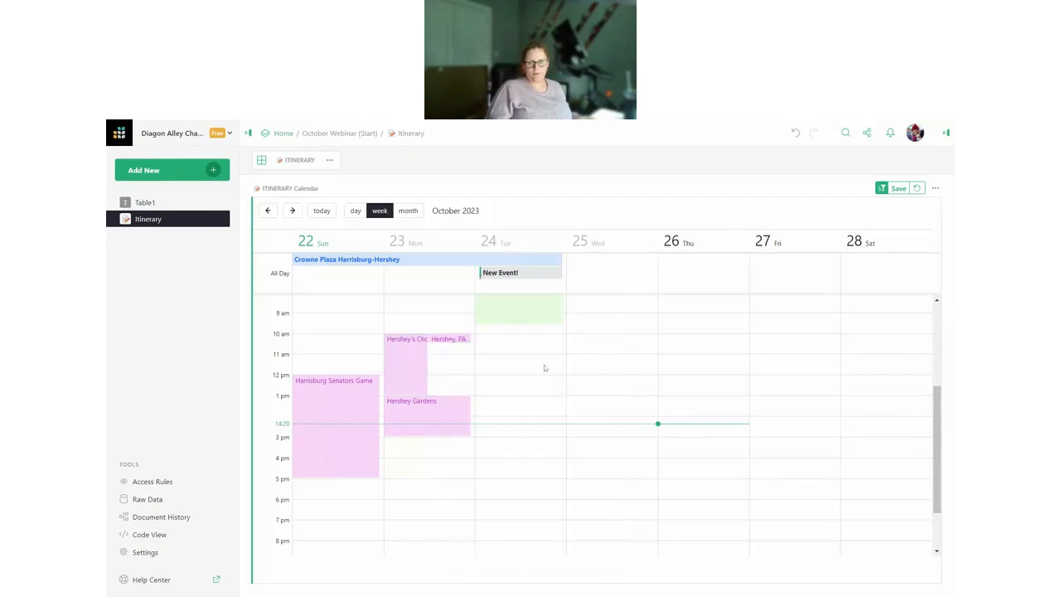
- Change the all-day "New Event!" on October 24, 2023 to a timed event from 12 pm to 15:59
scroll(543, 340, "up", 2)
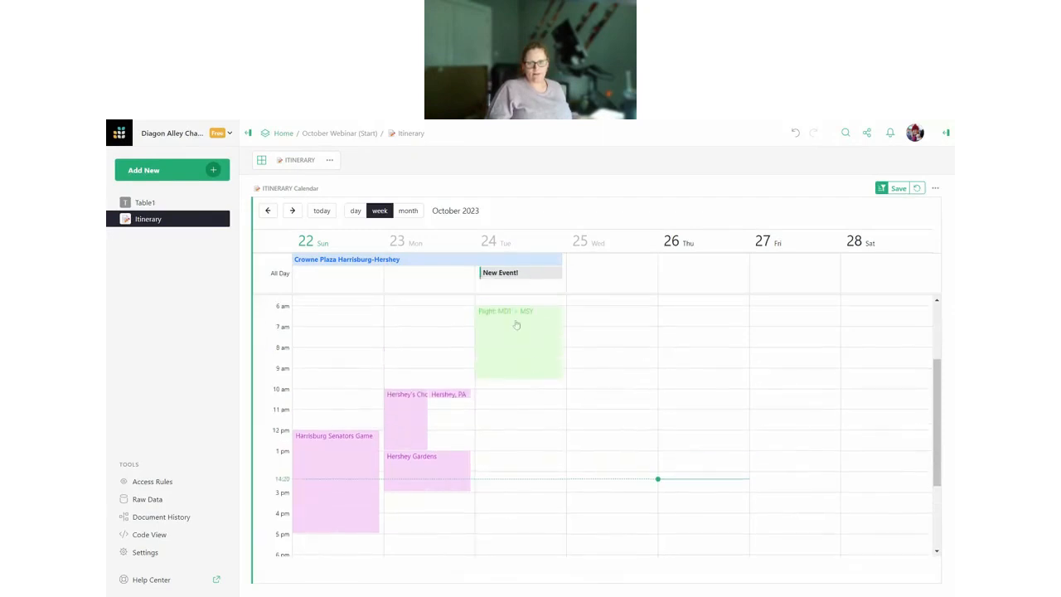
left_click(512, 276)
left_click(600, 291)
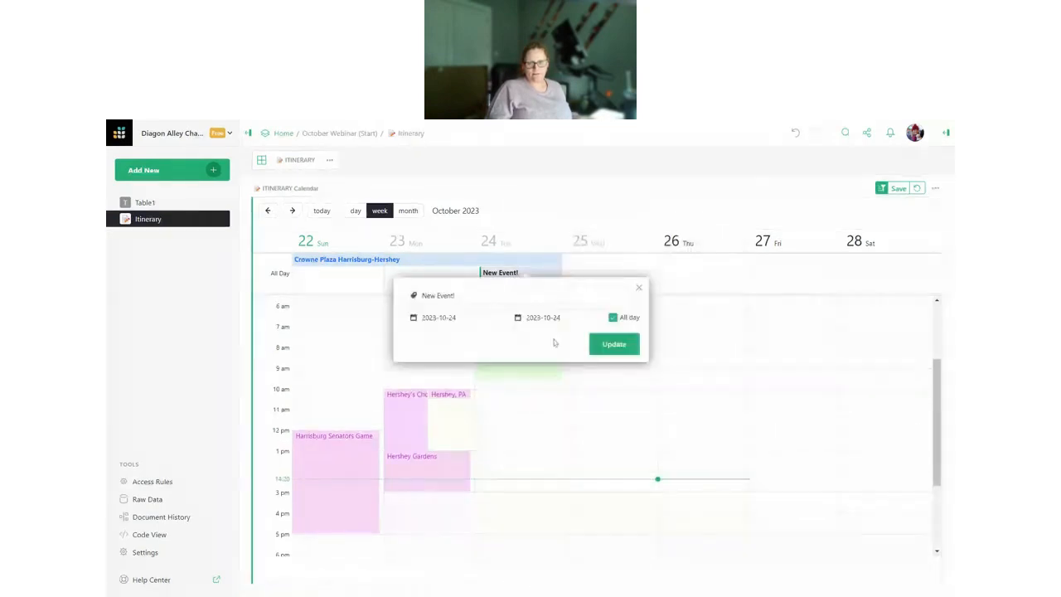
left_click(543, 318)
left_click(615, 318)
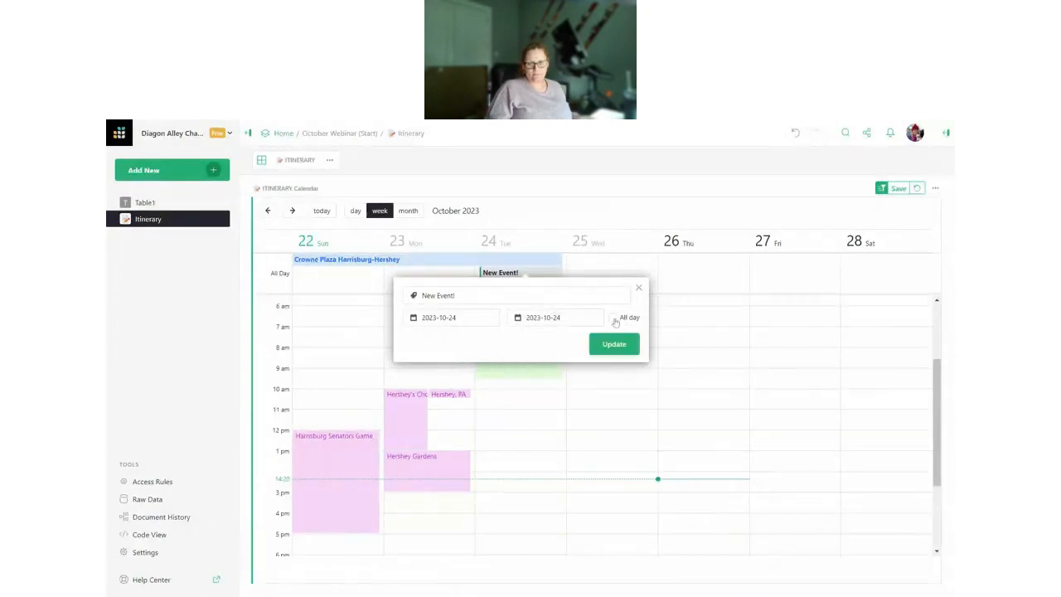
left_click(543, 317)
left_click(563, 540)
type("15:59")
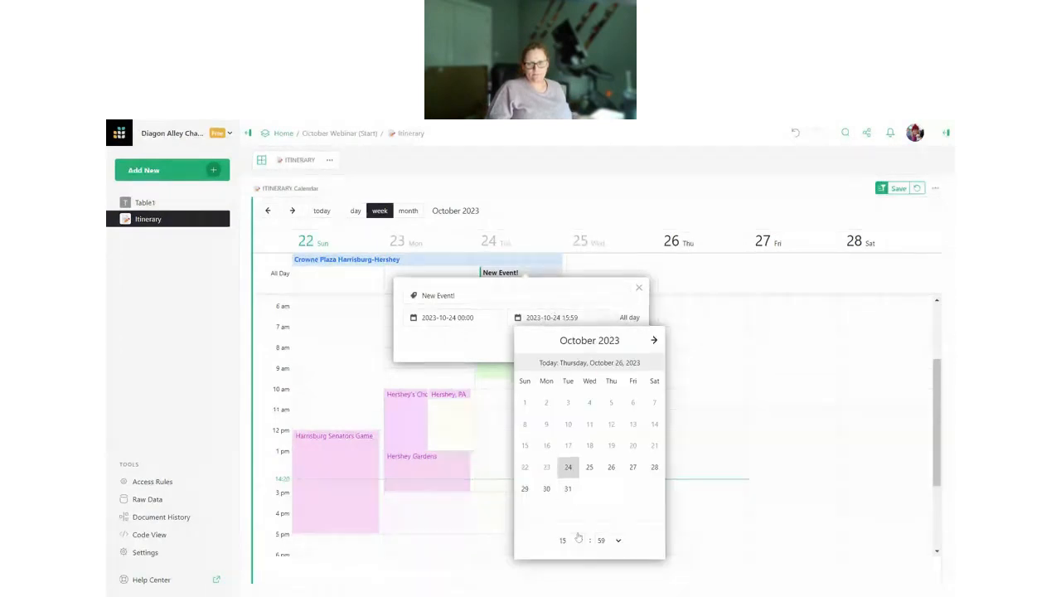
left_click(578, 290)
left_click(614, 349)
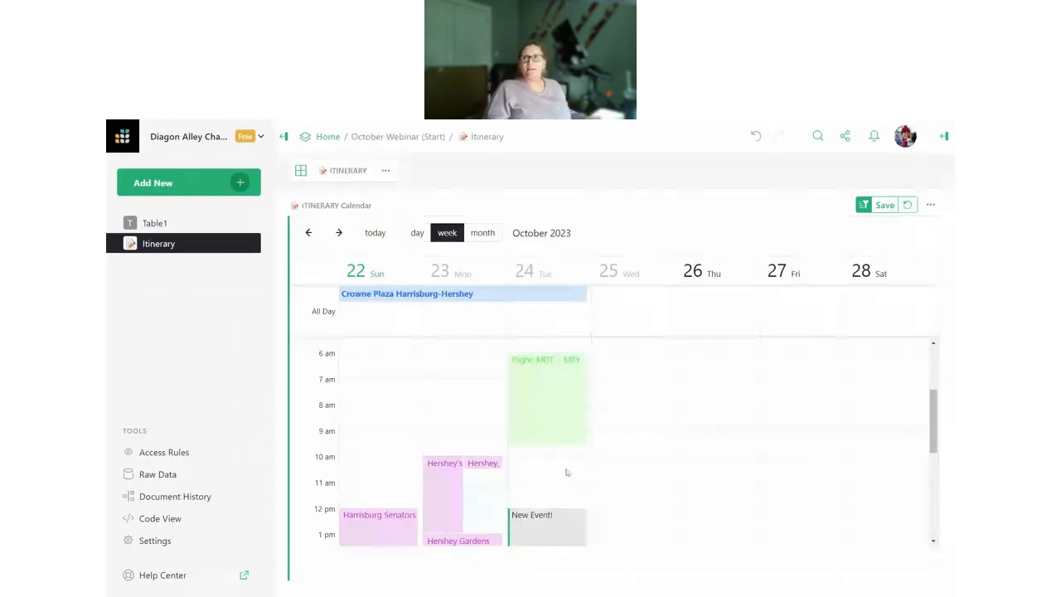
- Resize "New Event!" on October 24 in the week view to end at 4 pm, and move it to 1 pm–5 pm
scroll(581, 456, "down", 2)
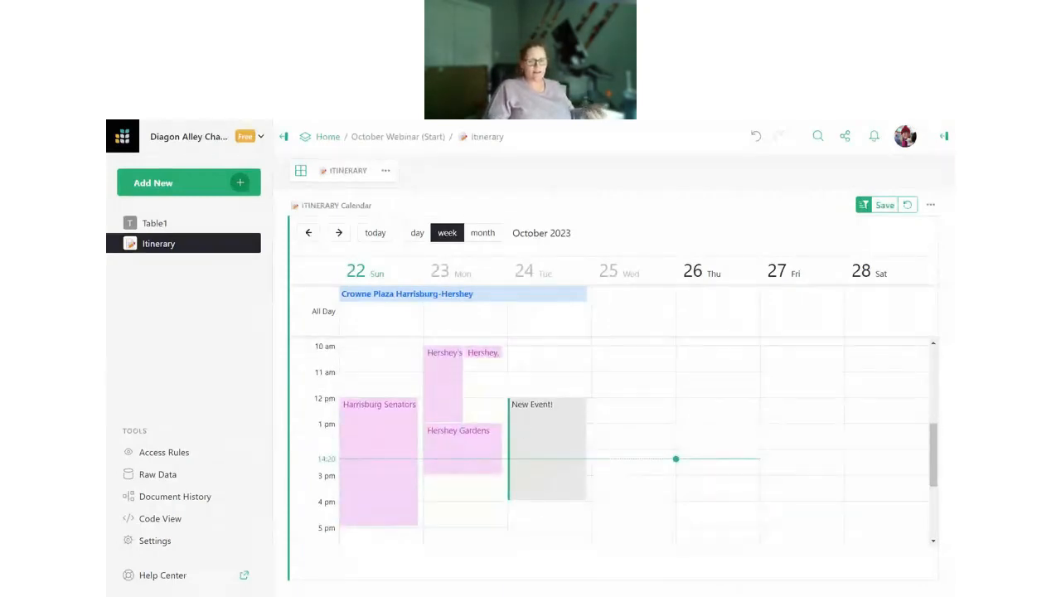
scroll(627, 442, "up", 2)
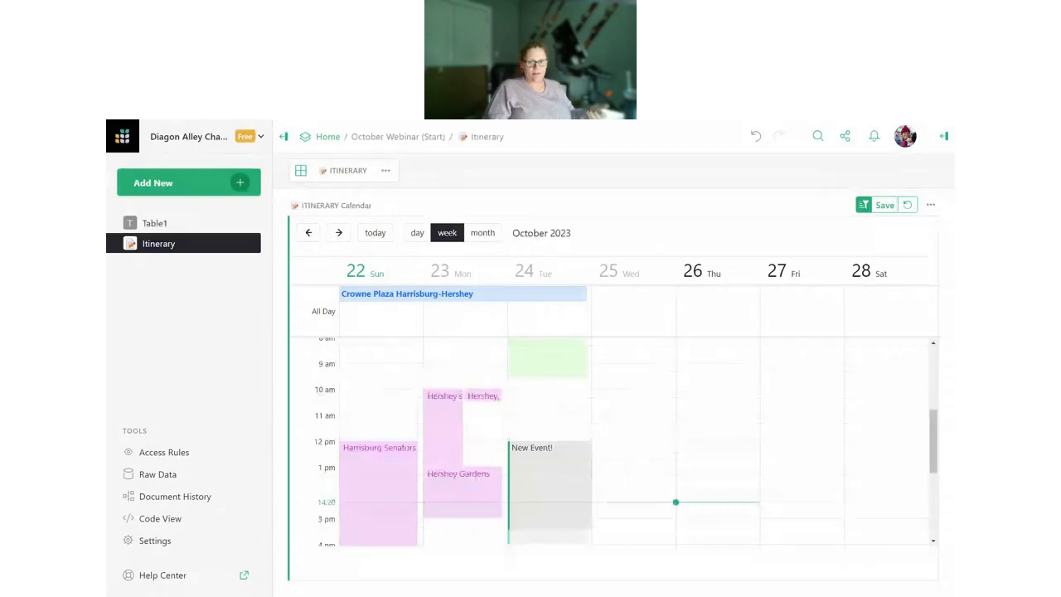
scroll(627, 442, "down", 2)
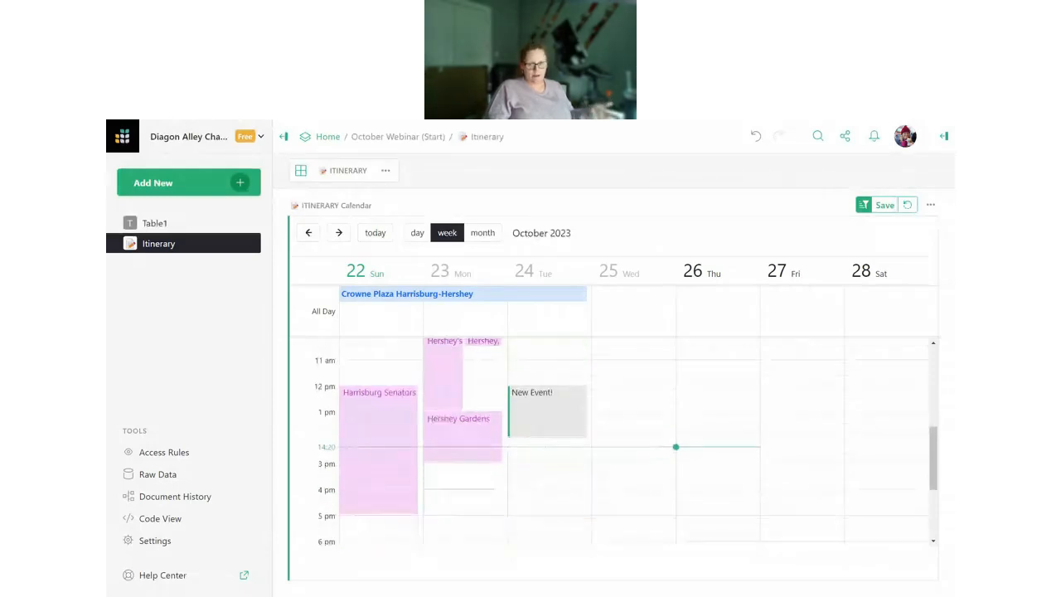
left_click_drag(548, 435, 547, 487)
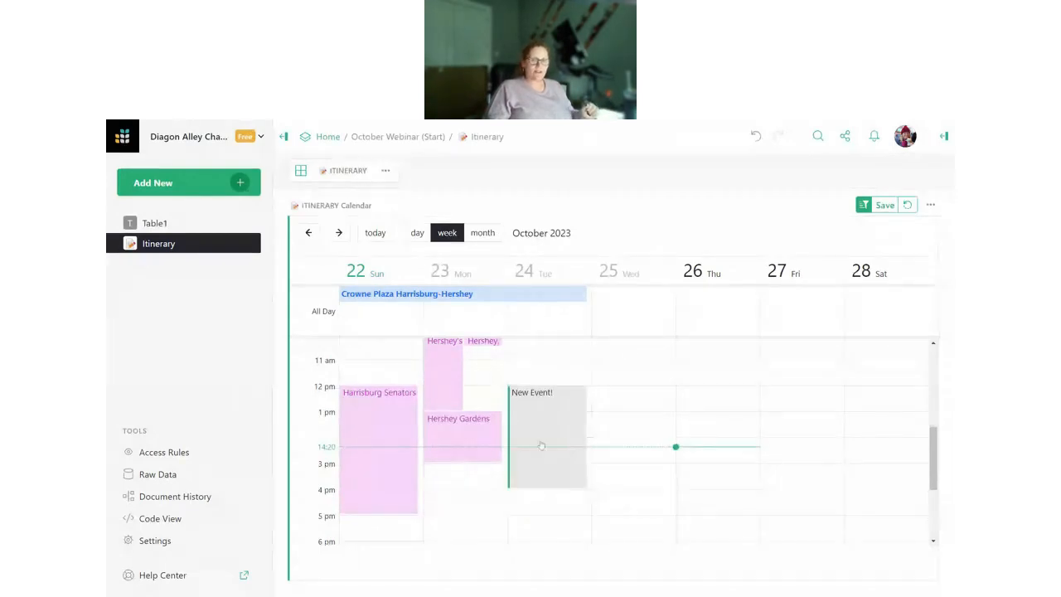
left_click_drag(547, 416, 553, 369)
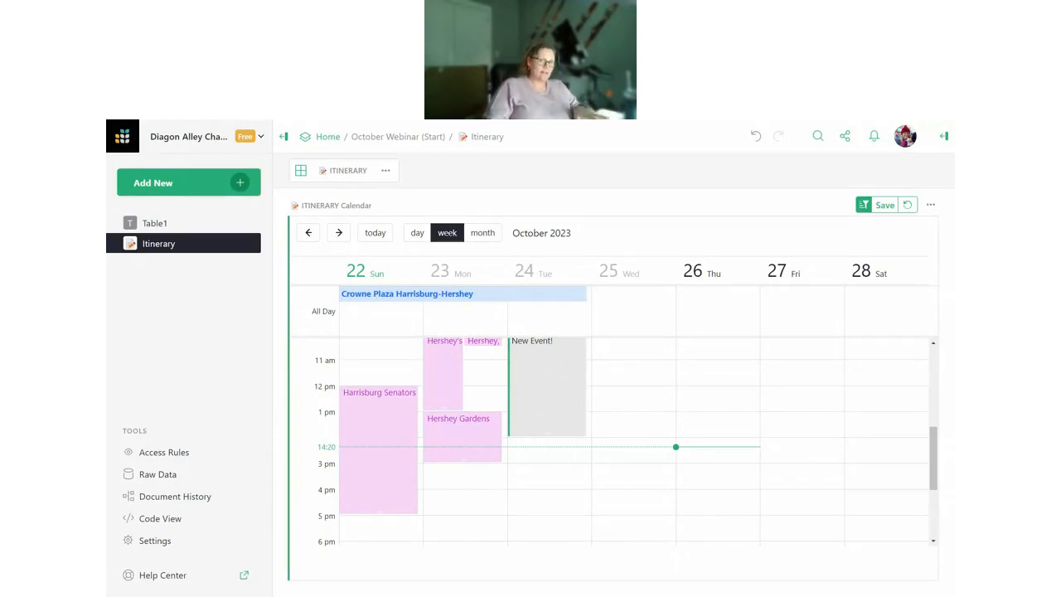
left_click_drag(546, 397, 536, 478)
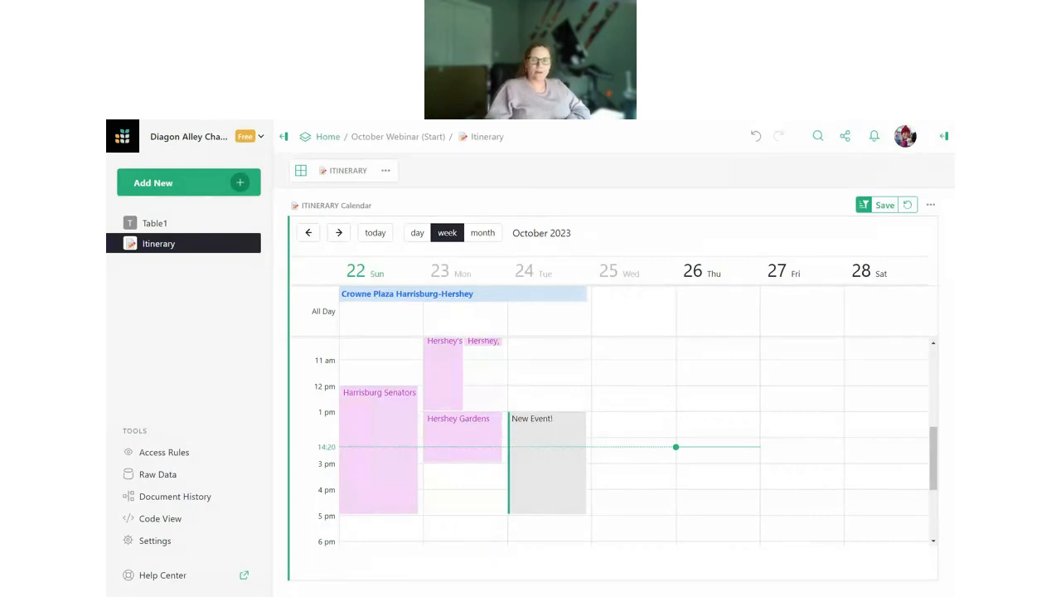
- Delete "New Event!" on October 24 from the calendar
left_click(565, 436)
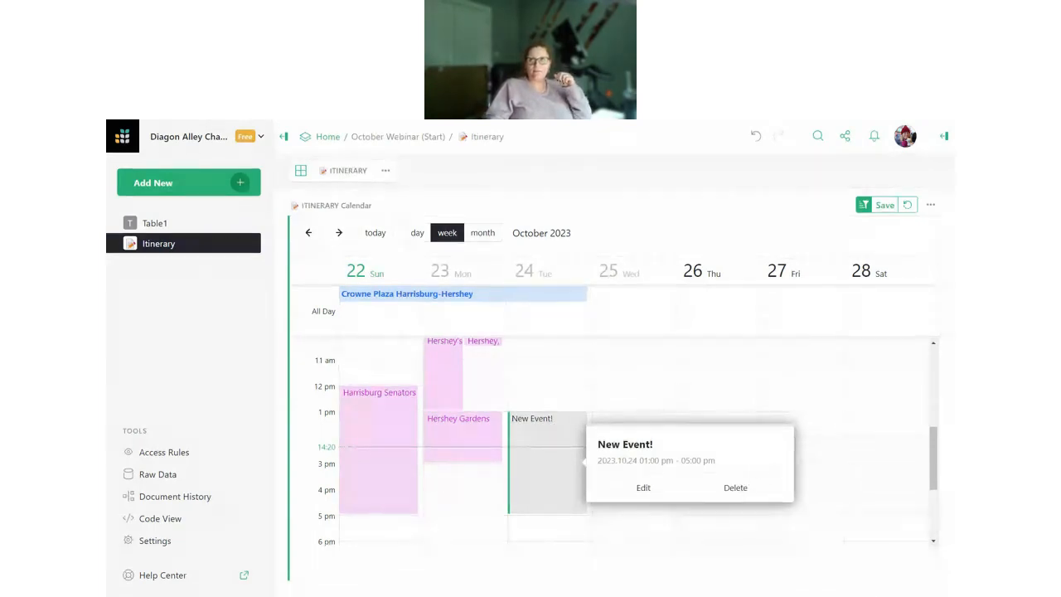
left_click(736, 488)
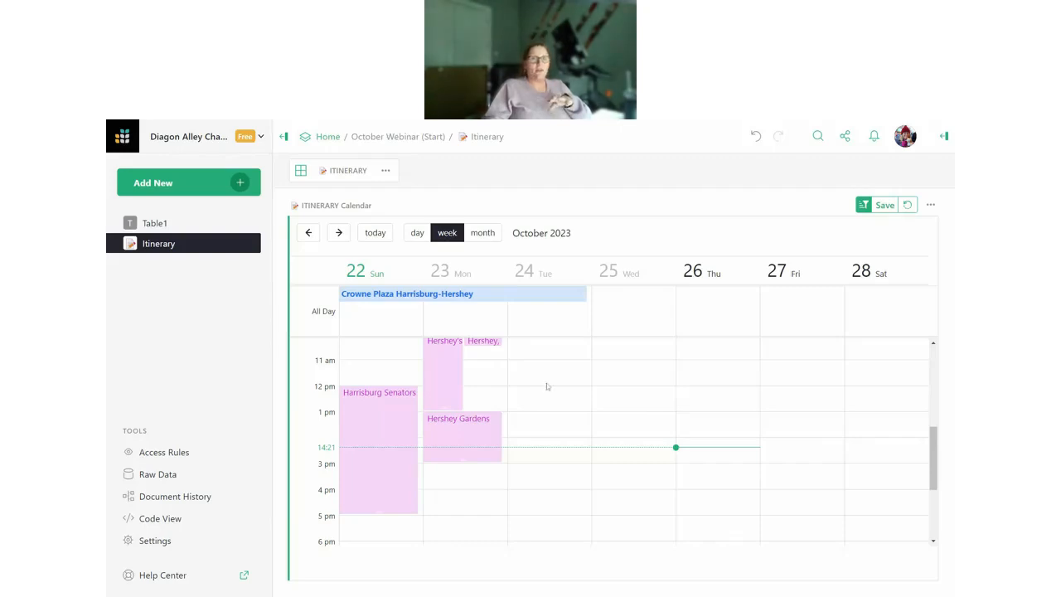
- Add a Custom widget based on the Itinerary table to the Itinerary page
left_click(188, 187)
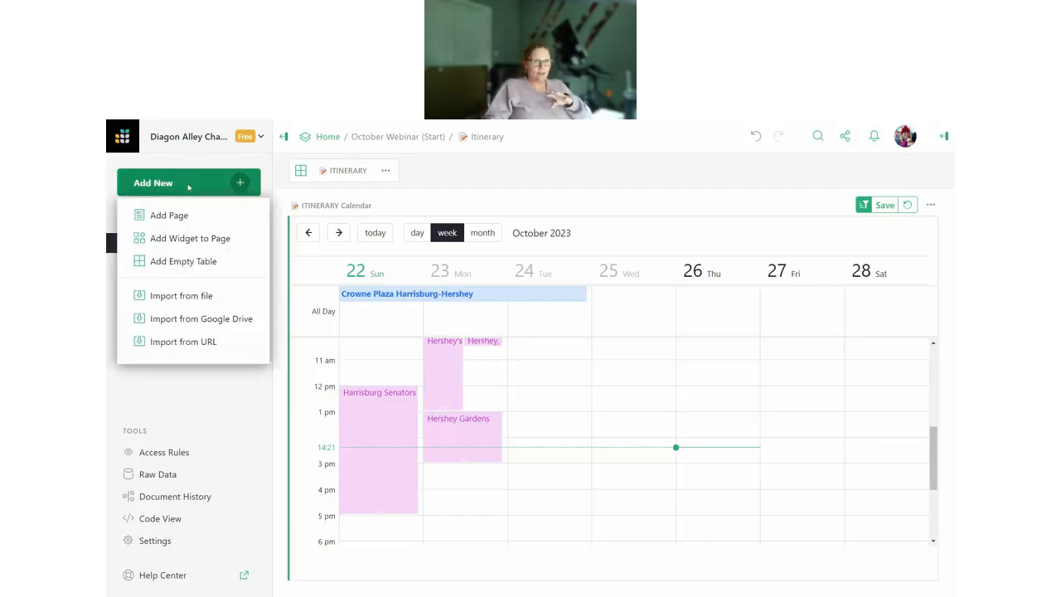
left_click(189, 238)
left_click(329, 296)
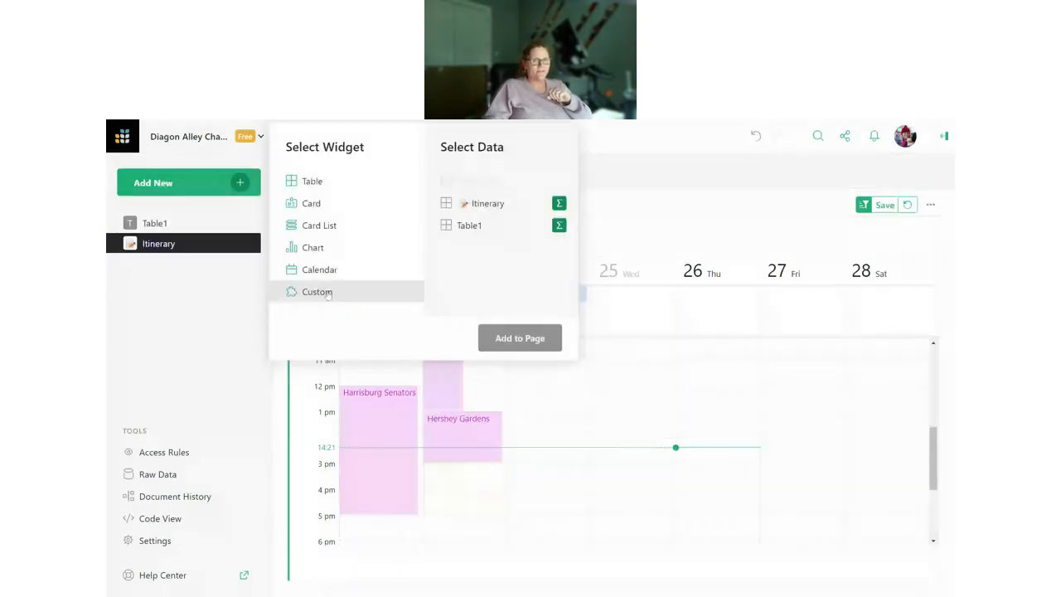
left_click(476, 204)
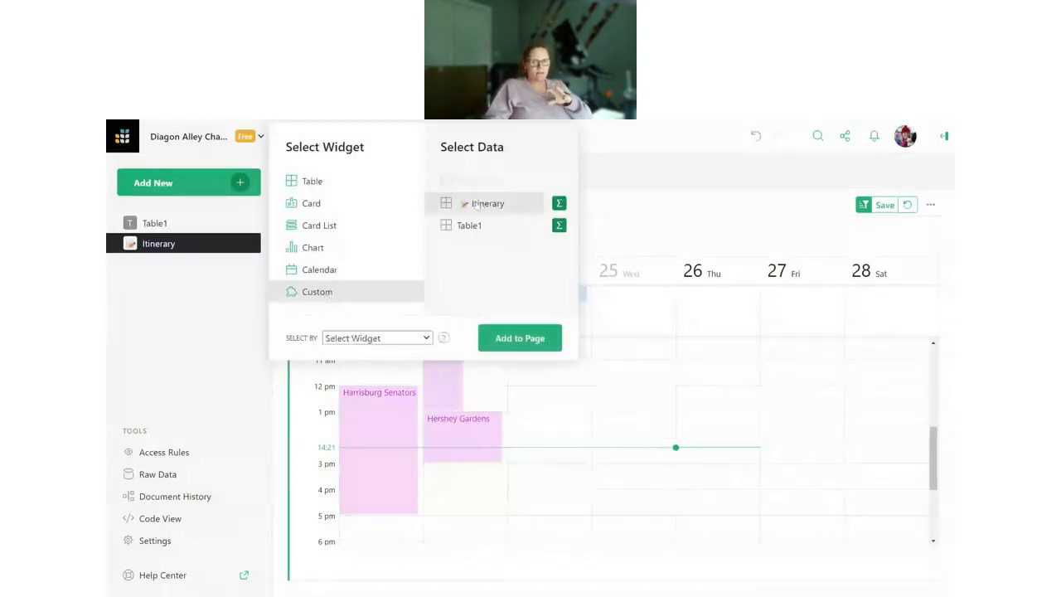
left_click(524, 337)
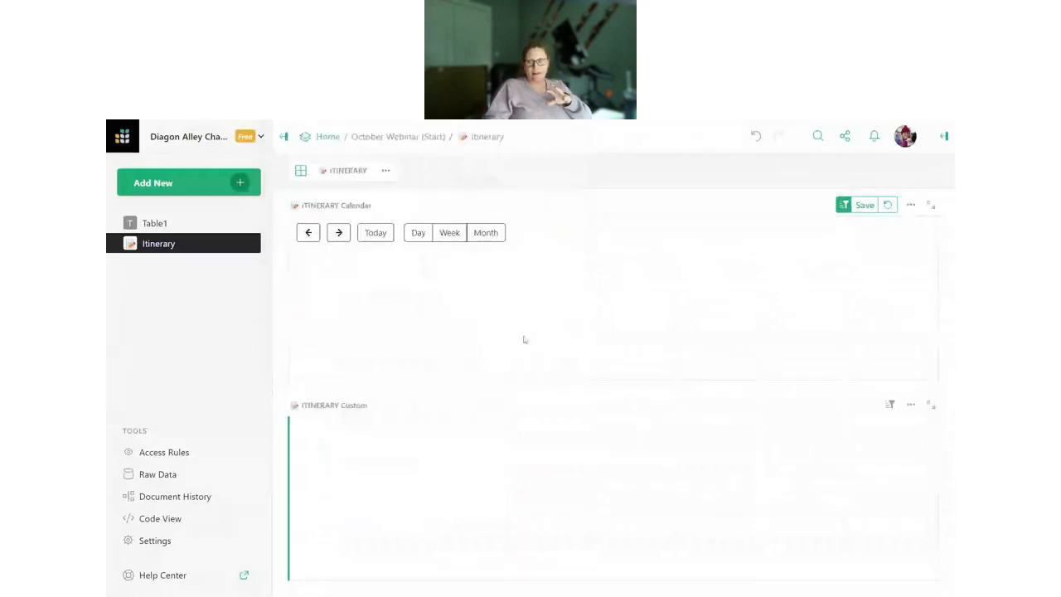
- Configure the new custom widget as a Calendar with full document access
left_click(944, 136)
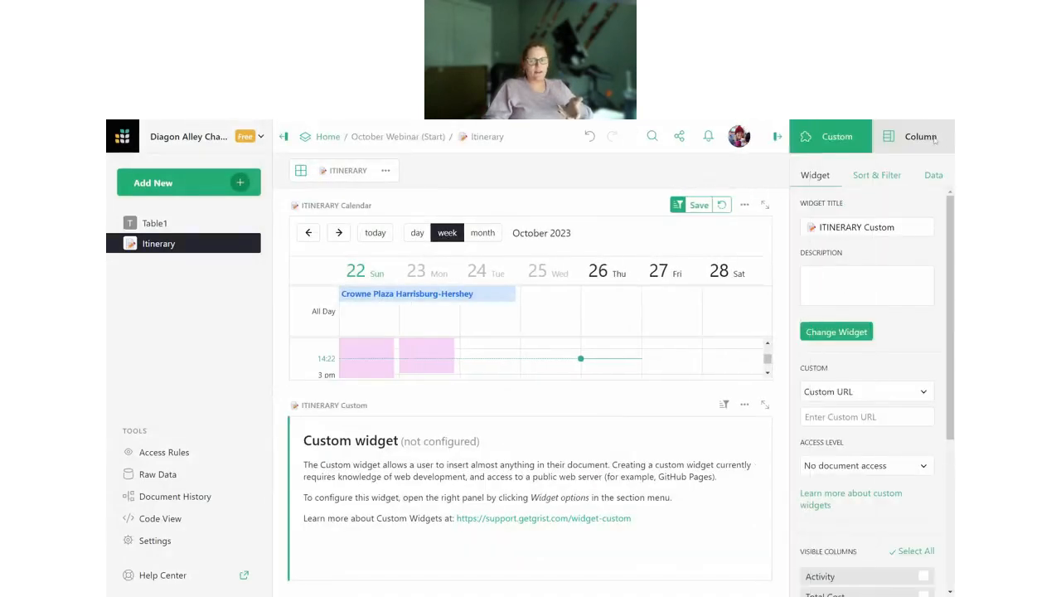
scroll(925, 317, "down", 5)
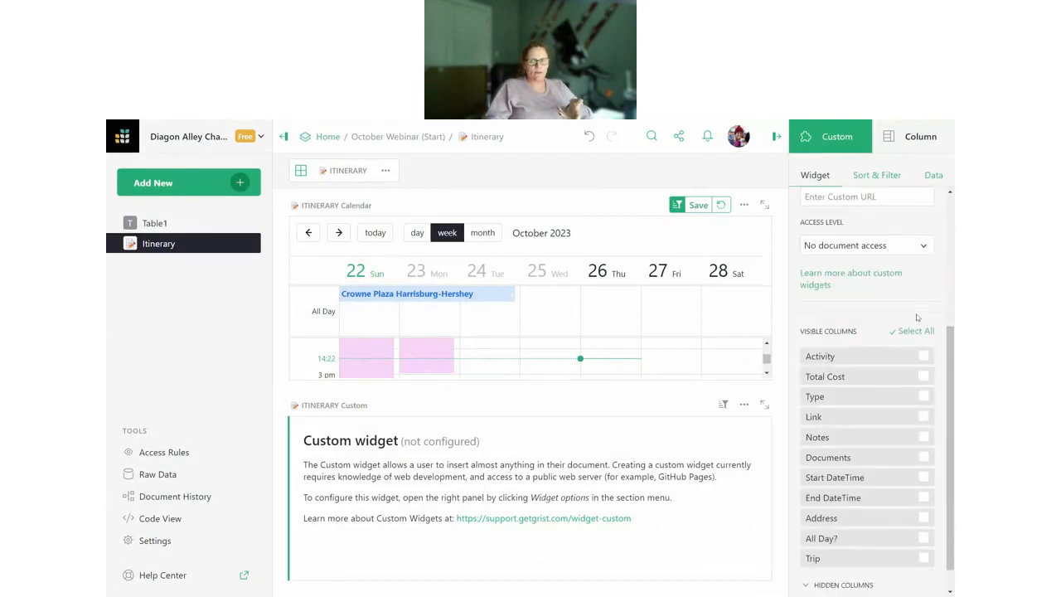
scroll(862, 286, "up", 3)
left_click(857, 281)
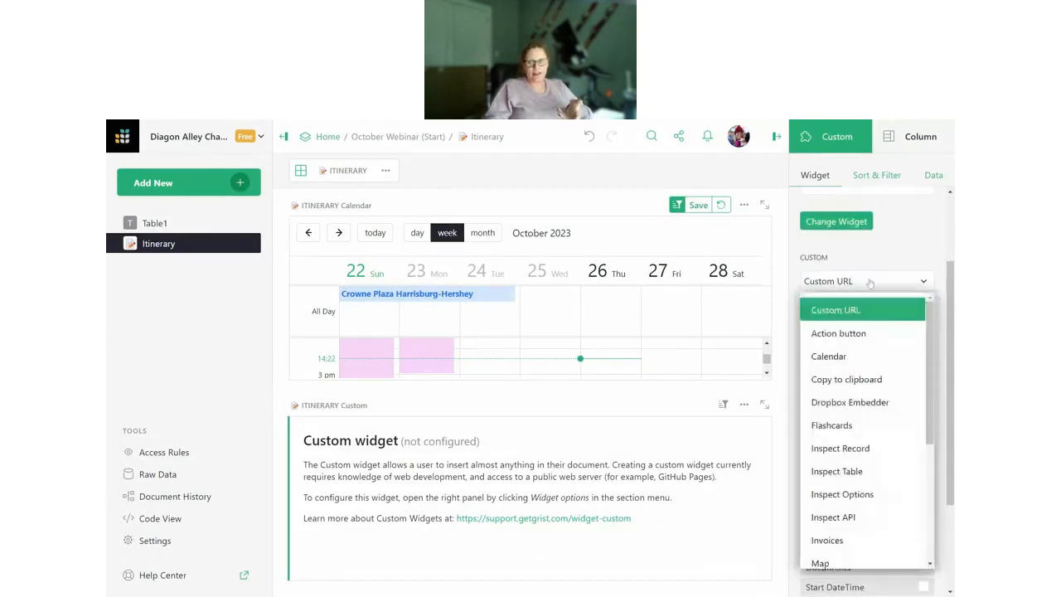
left_click(867, 357)
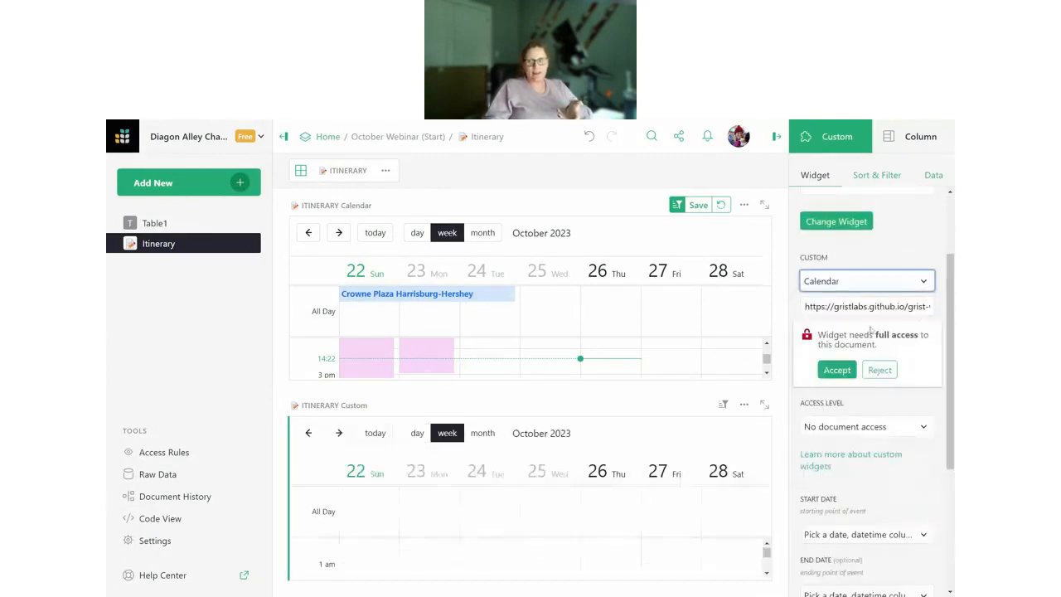
left_click(837, 371)
left_click(865, 358)
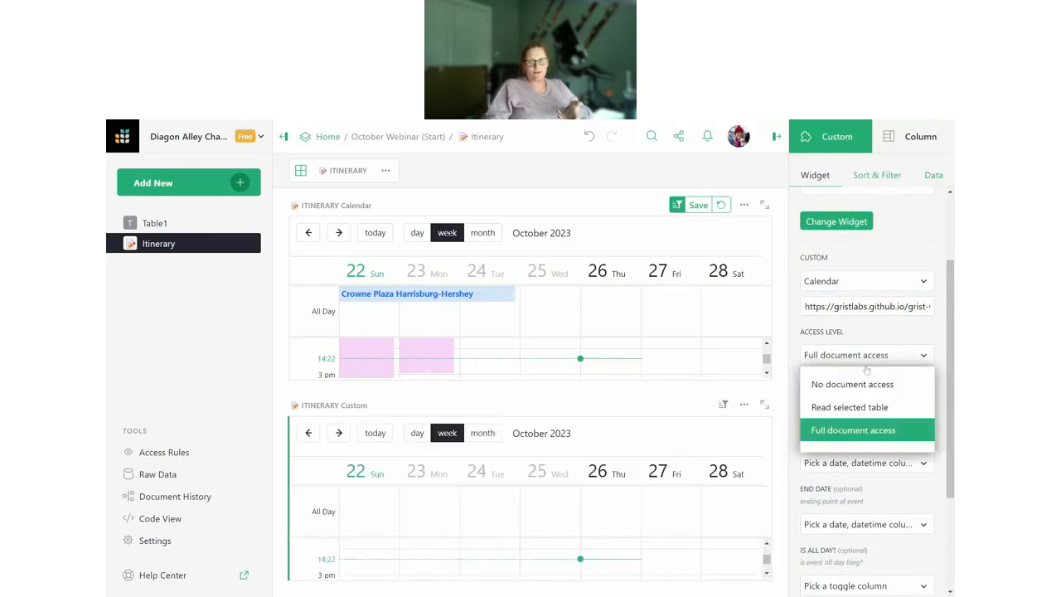
left_click(854, 411)
left_click(877, 348)
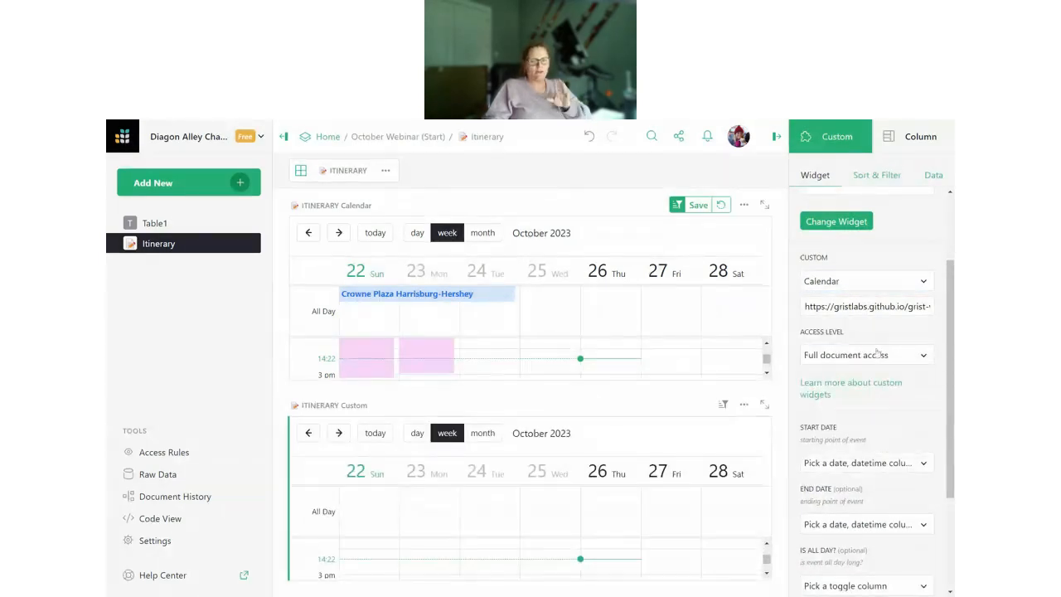
- Delete the custom calendar widget from the Itinerary page
left_click(744, 404)
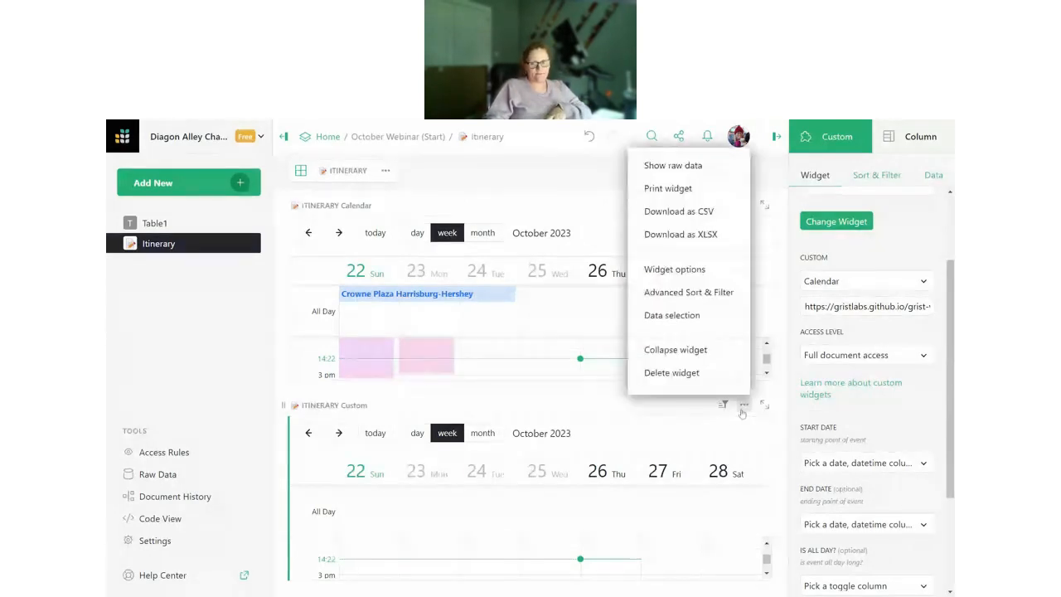
left_click(675, 374)
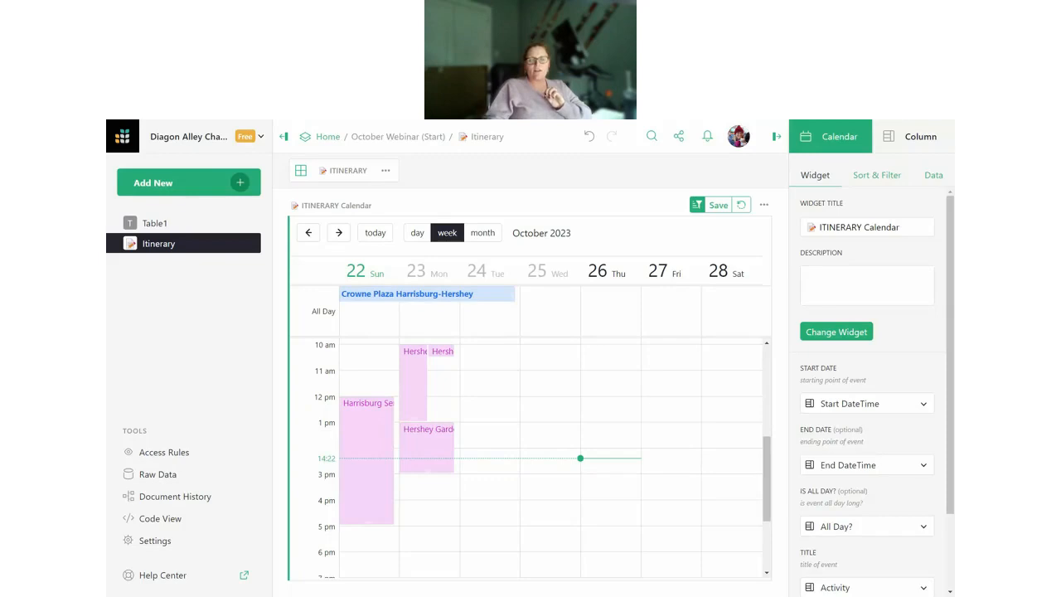
scroll(653, 398, "up", 1)
scroll(652, 399, "down", 1)
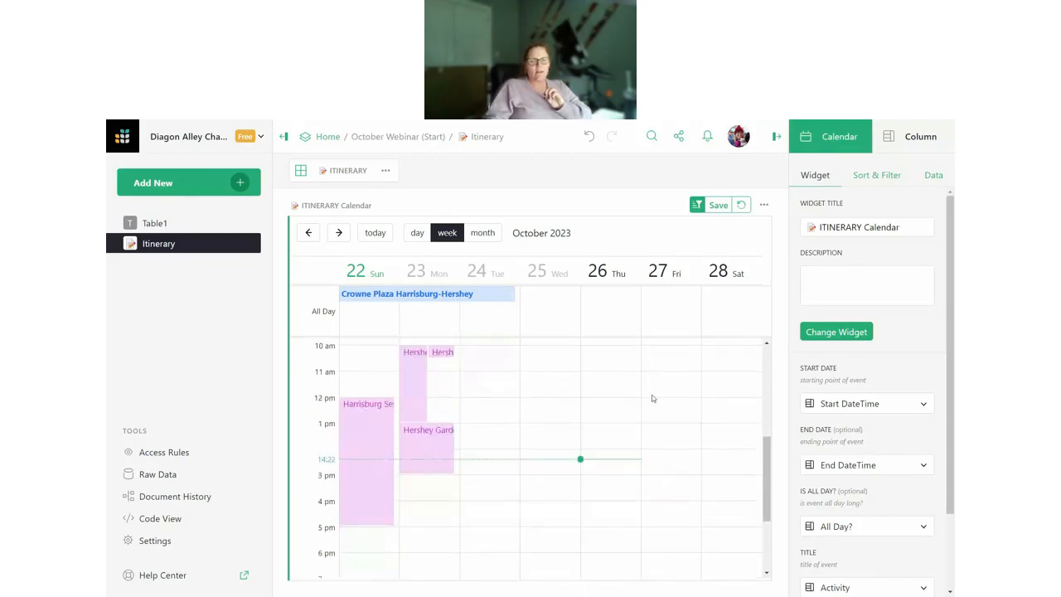
scroll(650, 399, "up", 1)
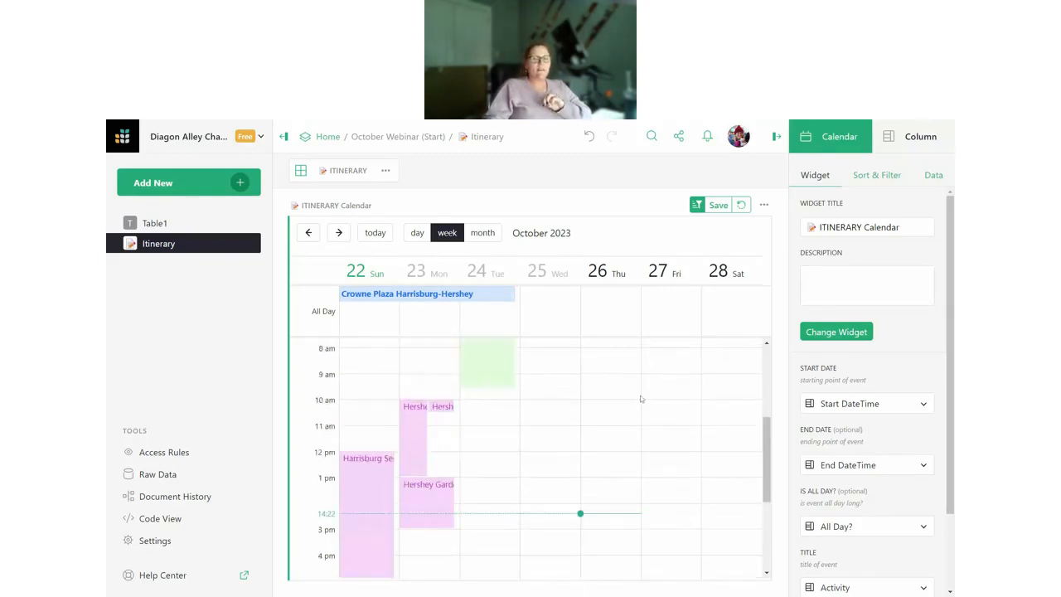
- In the access rules, add table rules for Itinerary and enable automatically granting OWNER full access when adding table rules
left_click(183, 454)
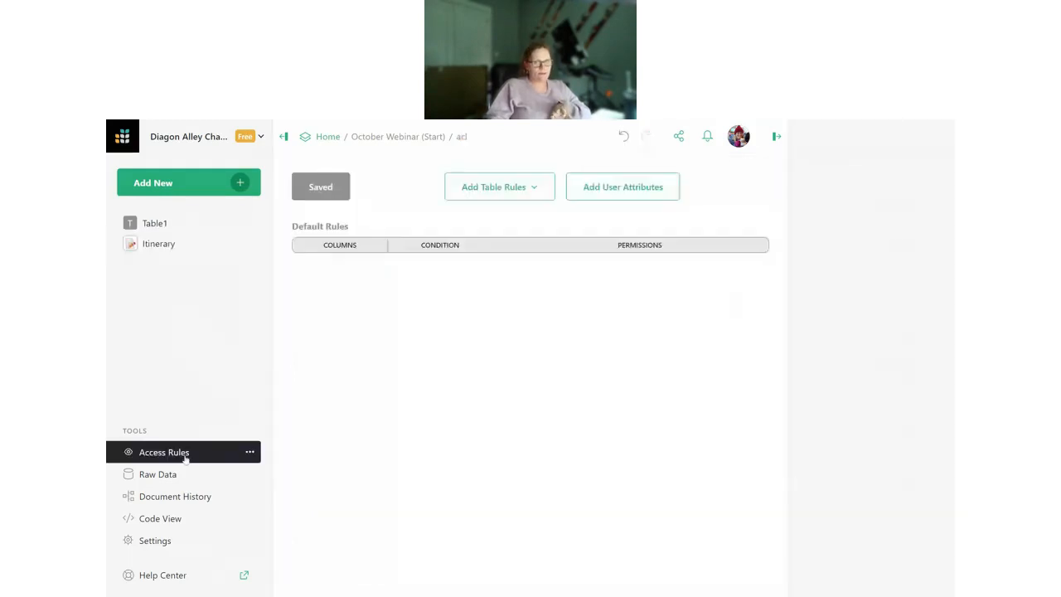
left_click(526, 195)
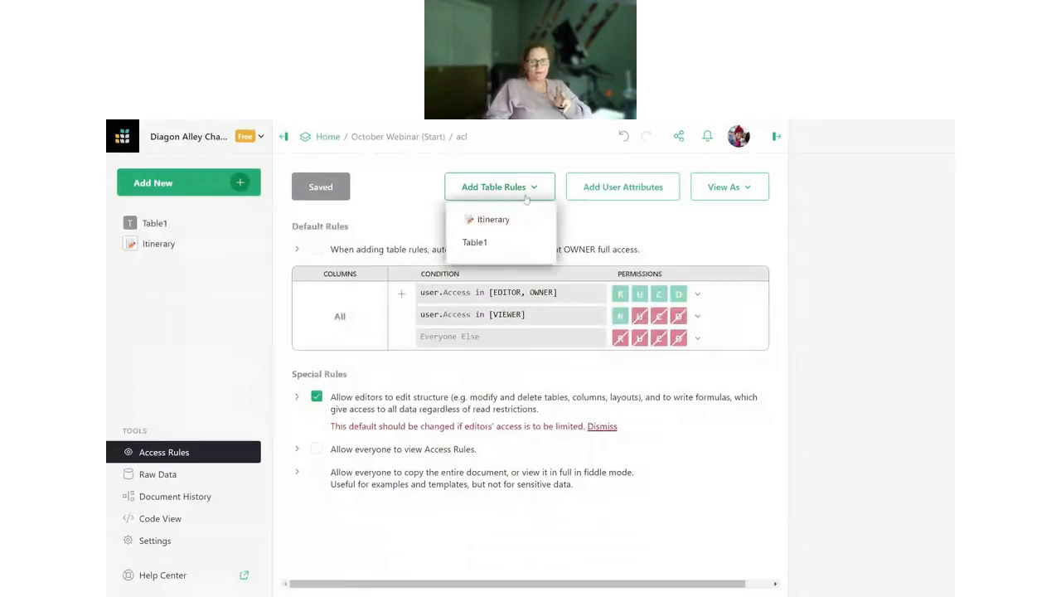
left_click(526, 226)
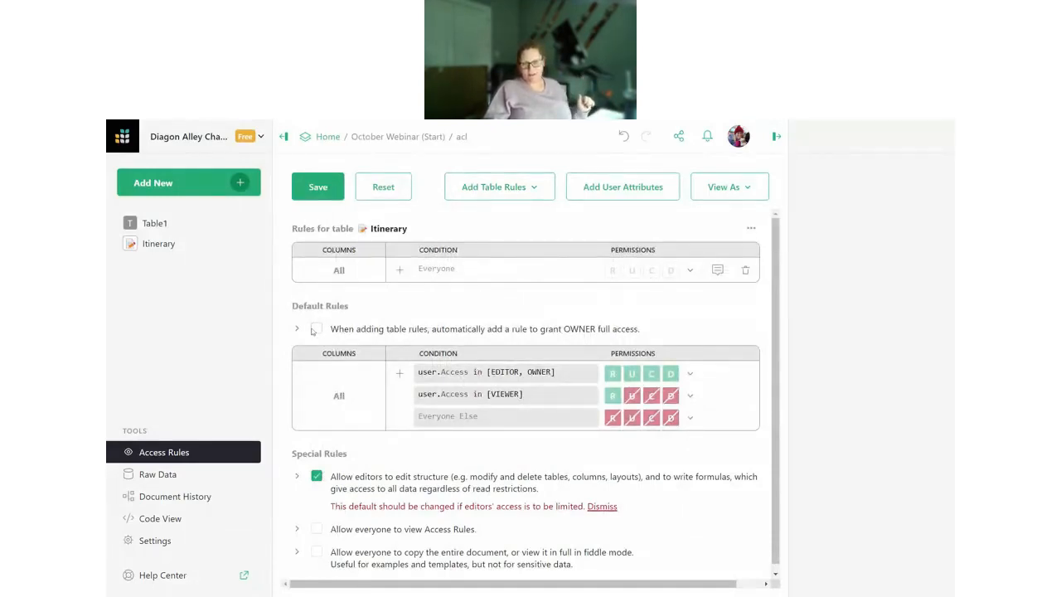
left_click(320, 332)
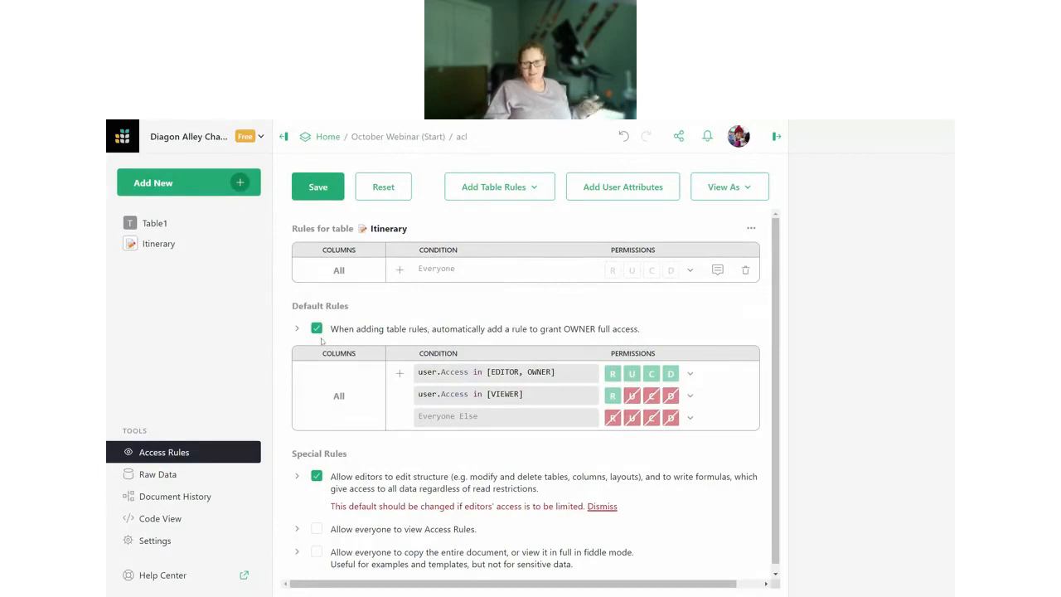
- Set the Itinerary table rule's condition to user.Access == OWNER and allow all permissions
left_click(437, 270)
type("user.Acce")
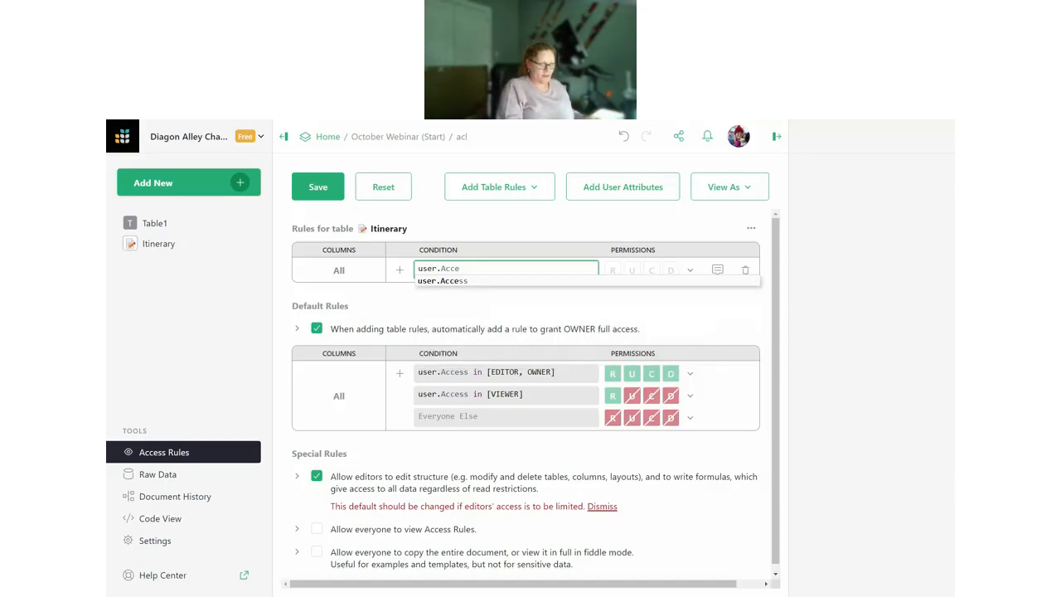
key("Tab")
type("=")
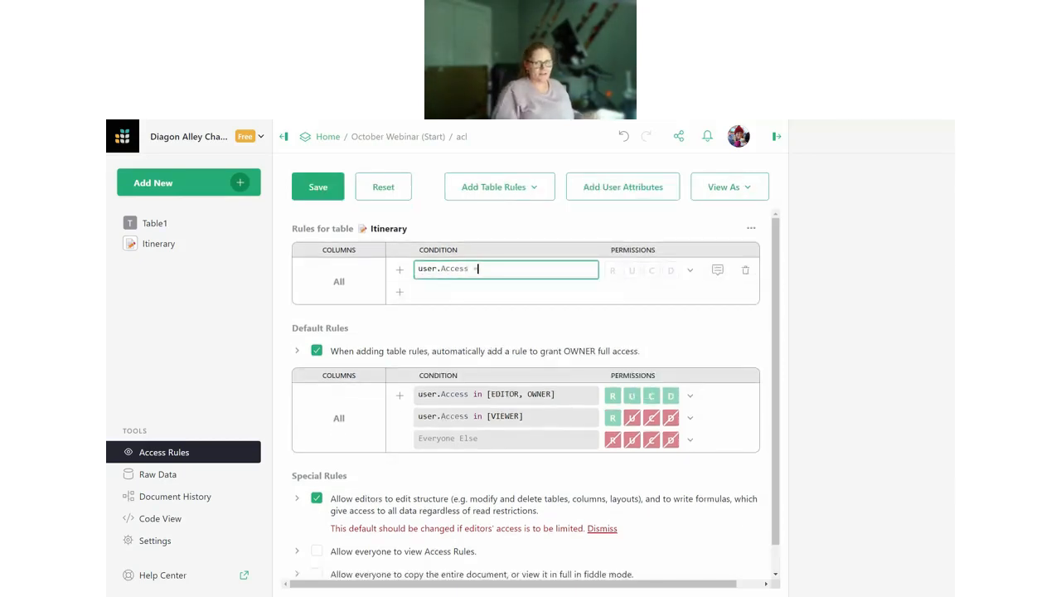
type("= OWNER")
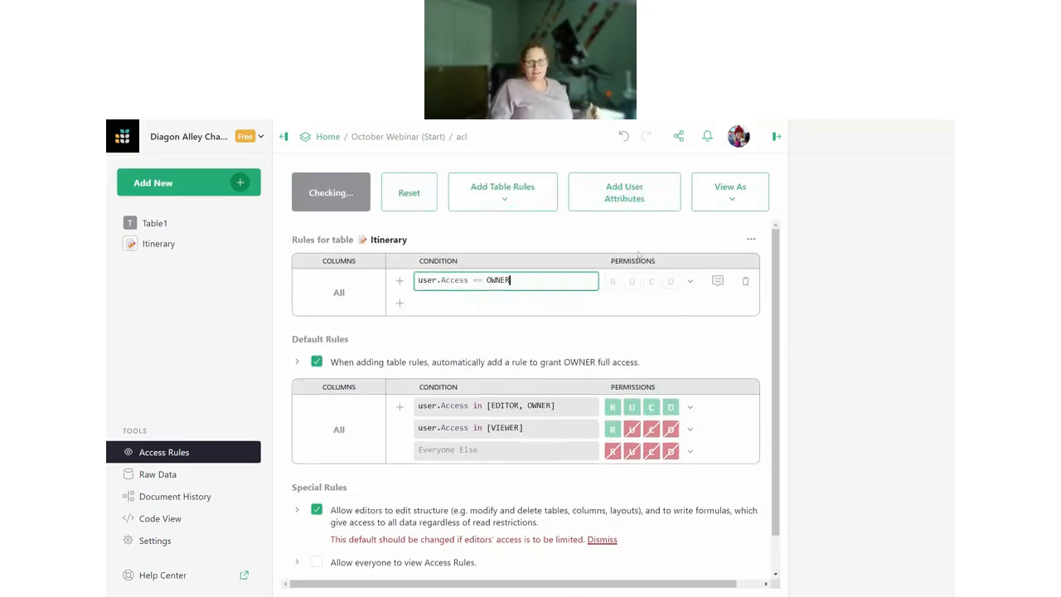
left_click(690, 269)
left_click(706, 298)
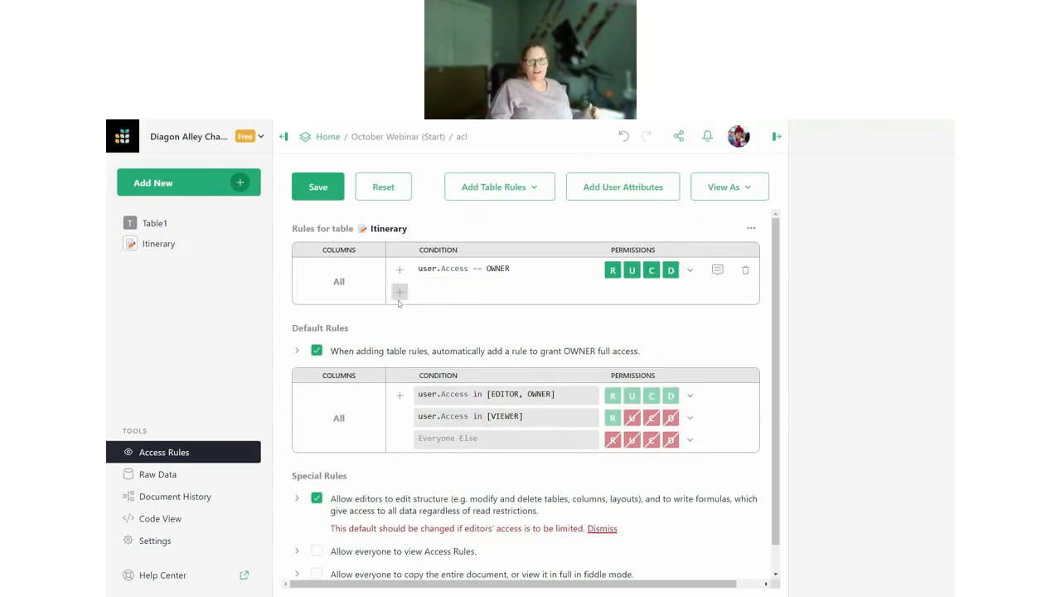
- Add an Everyone Else rule granting read-only permission on the Itinerary table, and return to the Itinerary page
left_click(401, 291)
left_click(461, 292)
left_click(690, 291)
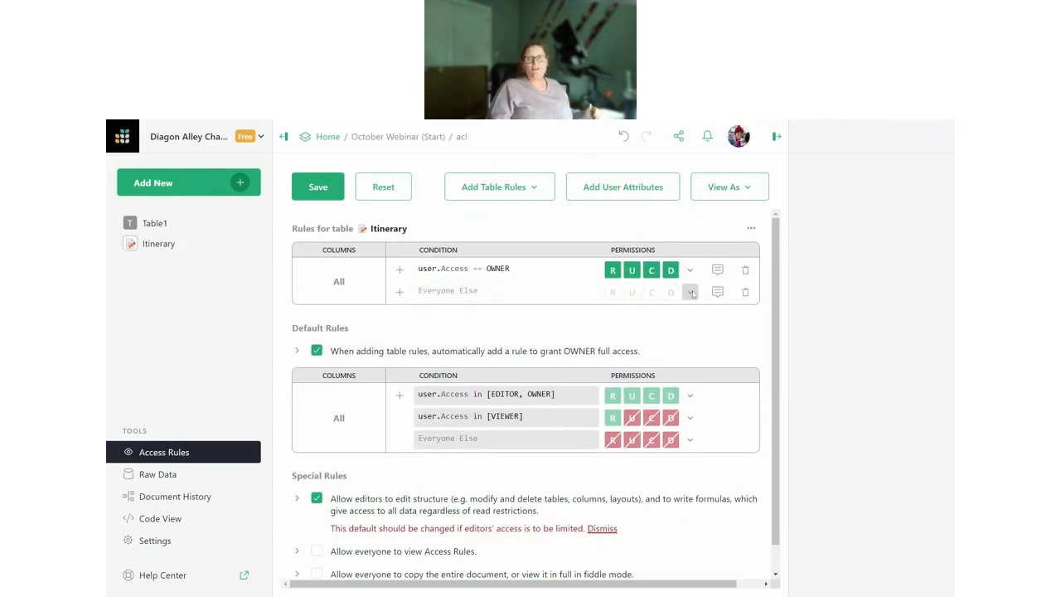
left_click(731, 365)
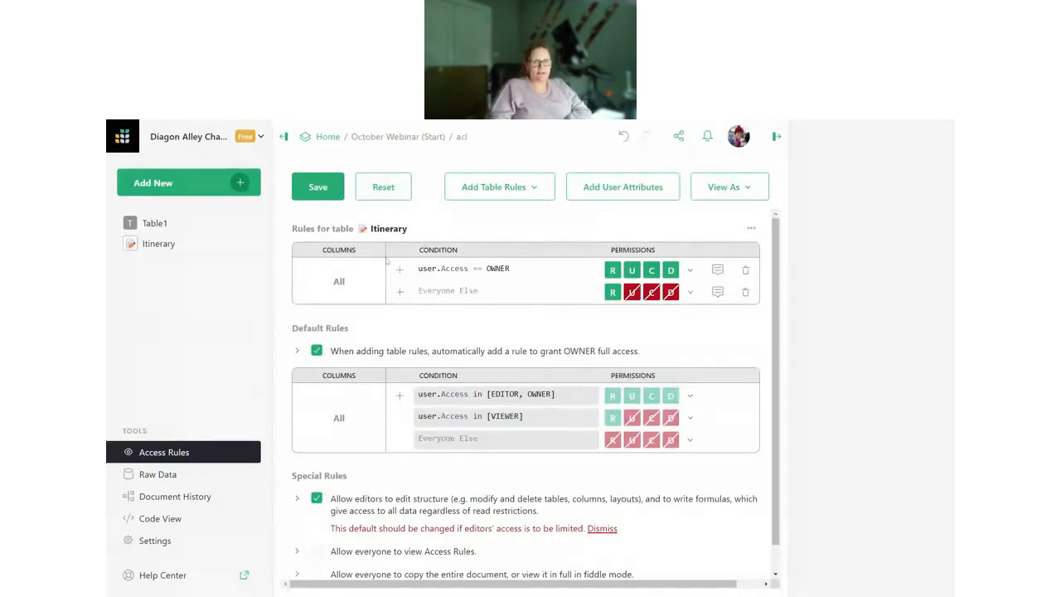
left_click(158, 243)
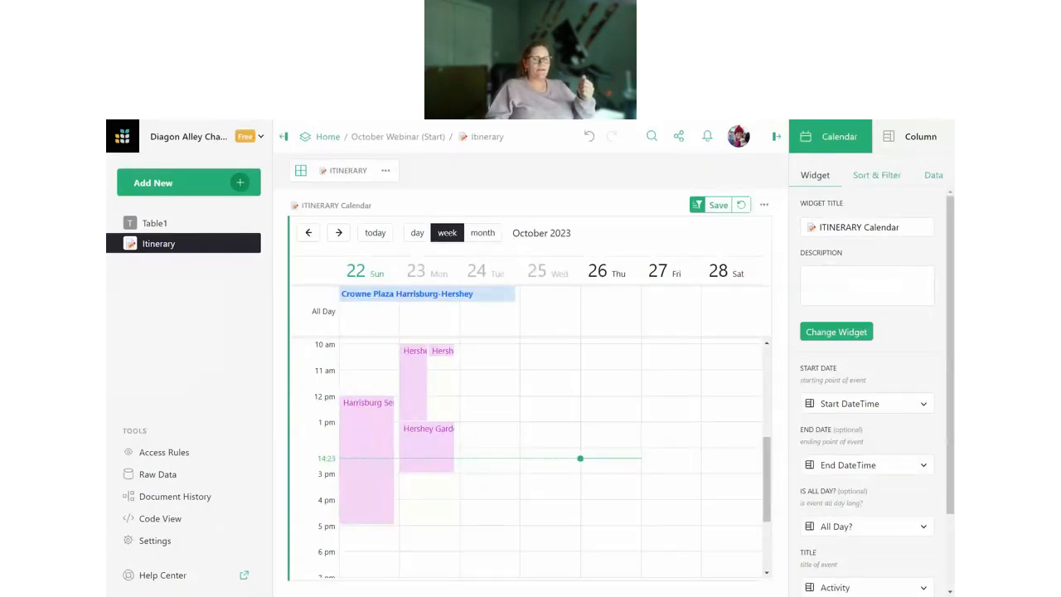
- Add a Card widget for the Itinerary table, selected by ITINERARY Calendar, place it beside the calendar and collapse the page navigation
left_click(367, 427)
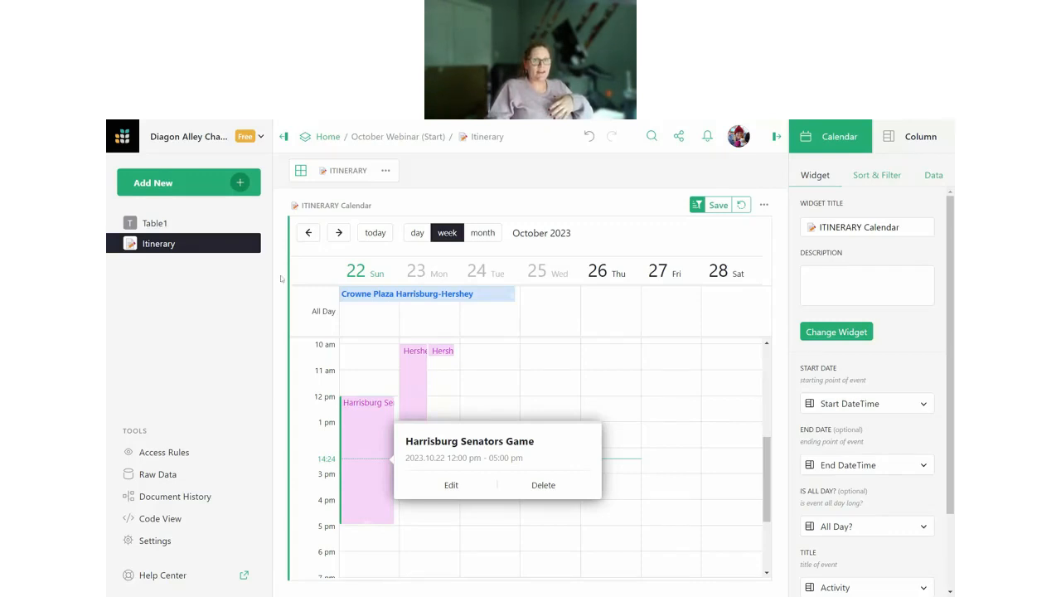
left_click(202, 183)
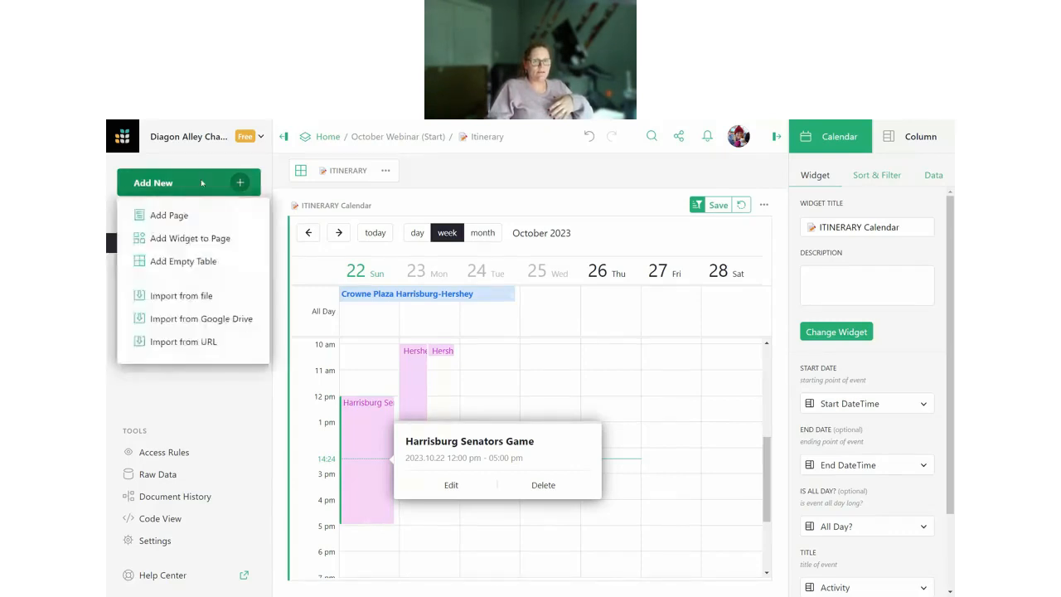
left_click(218, 238)
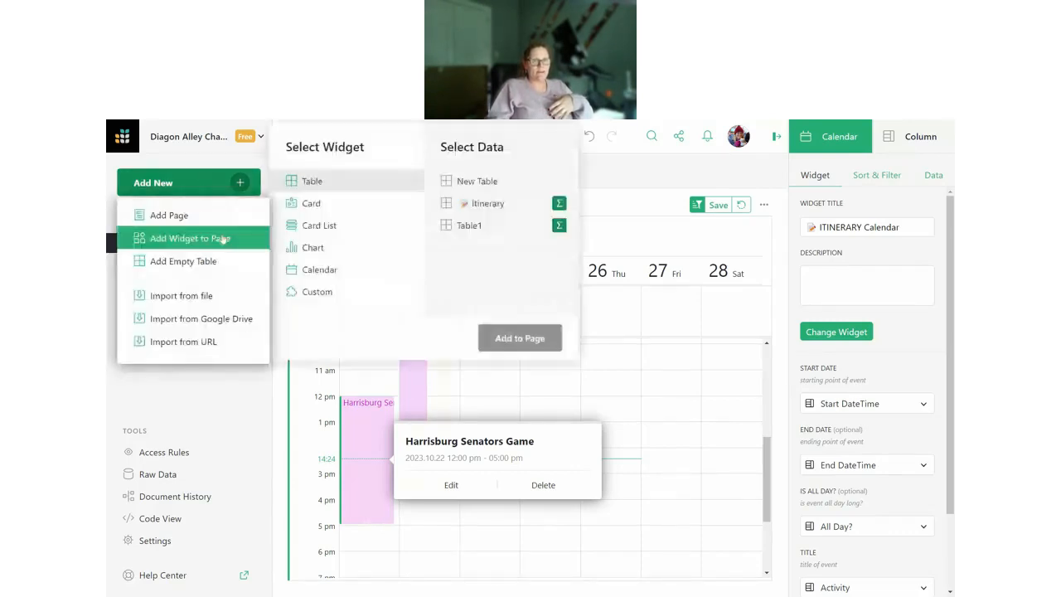
left_click(311, 210)
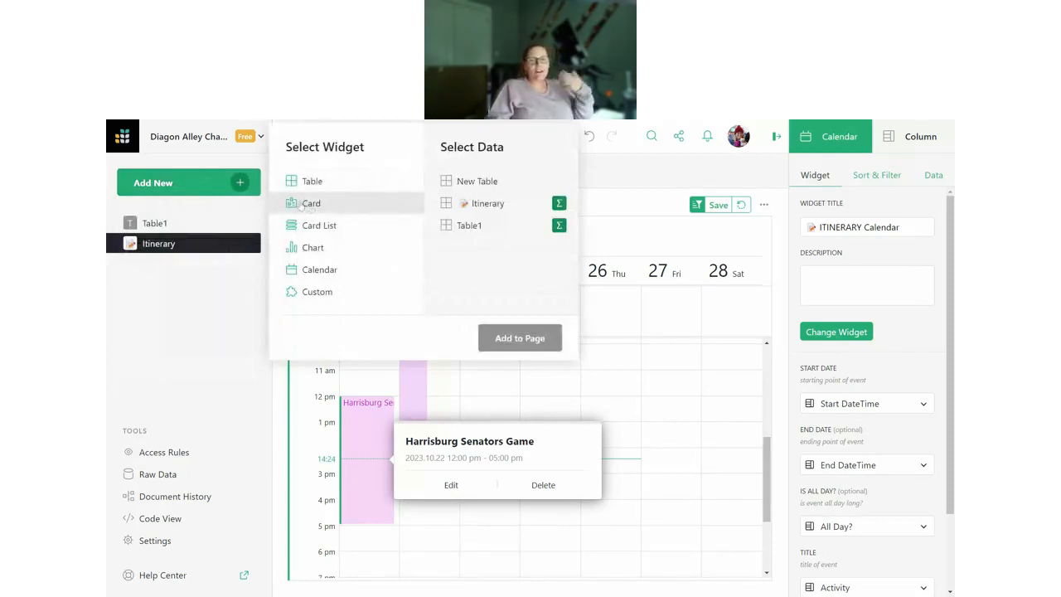
left_click(487, 206)
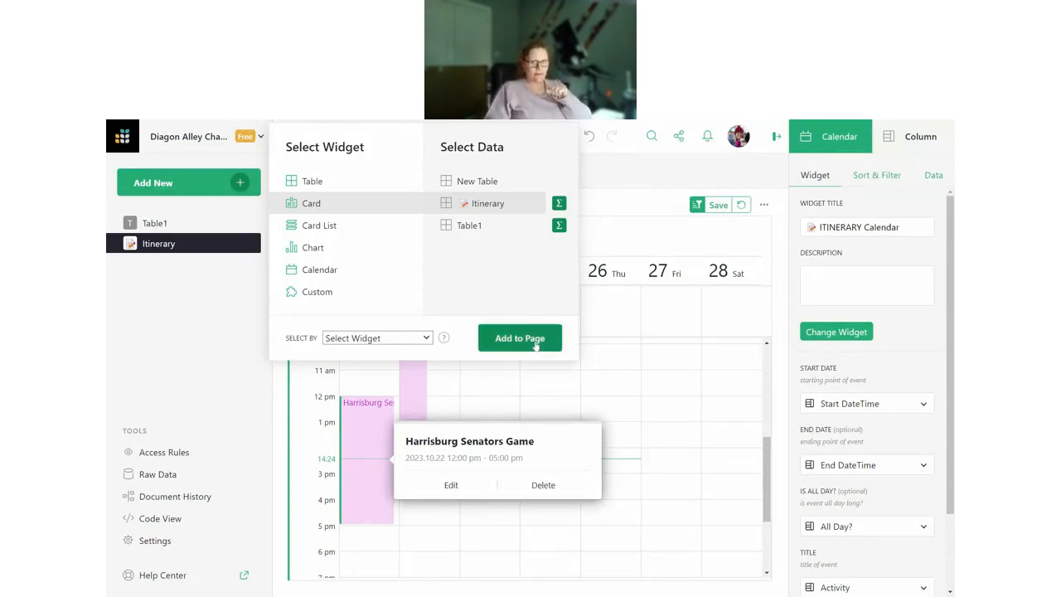
left_click(401, 384)
left_click(497, 348)
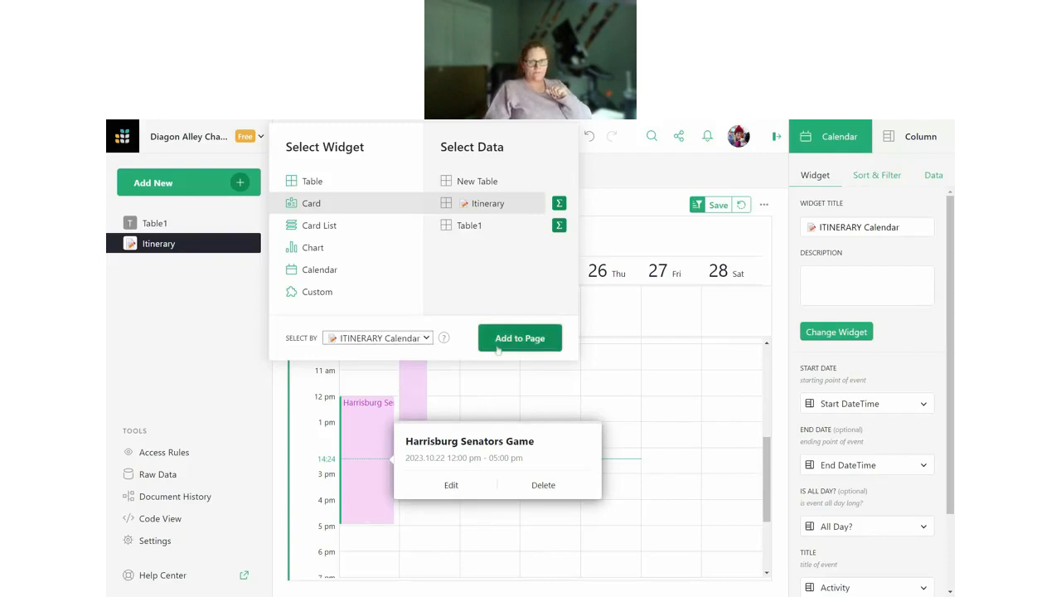
left_click_drag(315, 408, 779, 331)
left_click(283, 136)
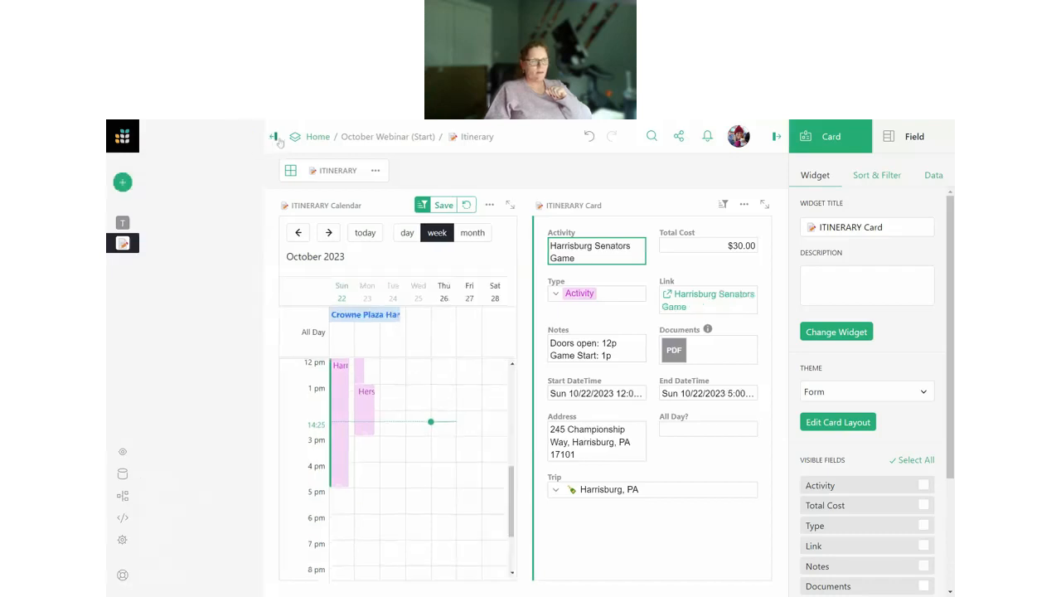
- Select Hershey's Chocolate World and Hershey Gardens in the calendar to view each event's details in the linked card
scroll(385, 441, "up", 1)
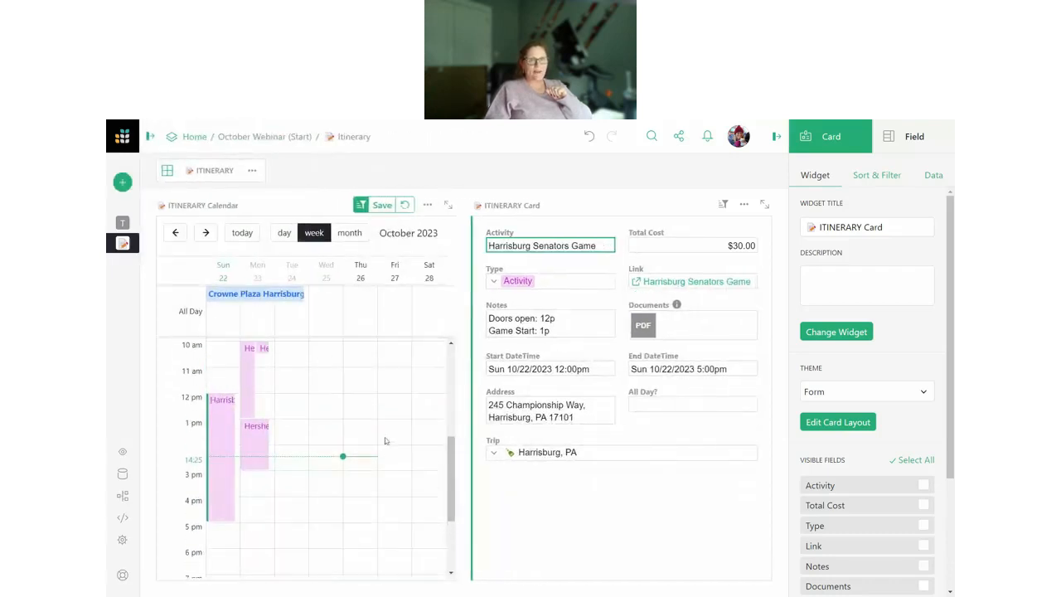
left_click(249, 358)
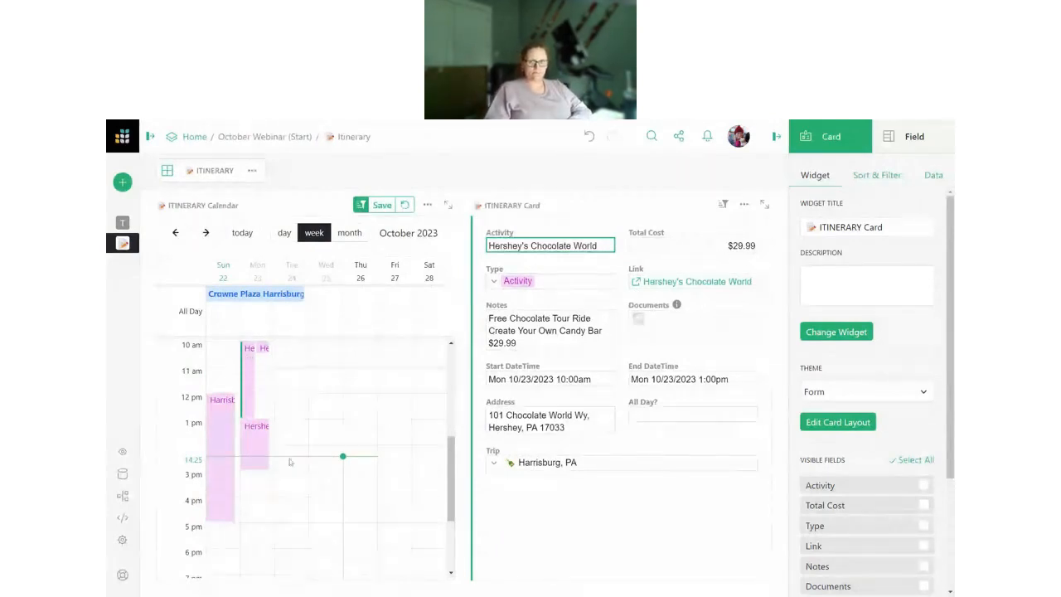
left_click(263, 442)
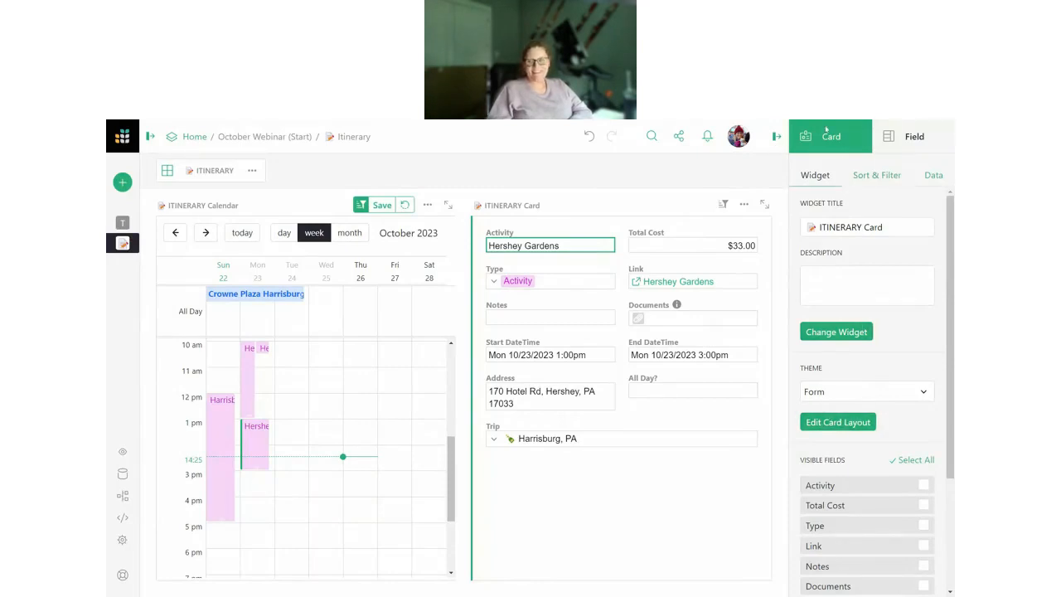
- Try the Compact and Blocks themes on the Itinerary card, and restore the Form theme
left_click(892, 399)
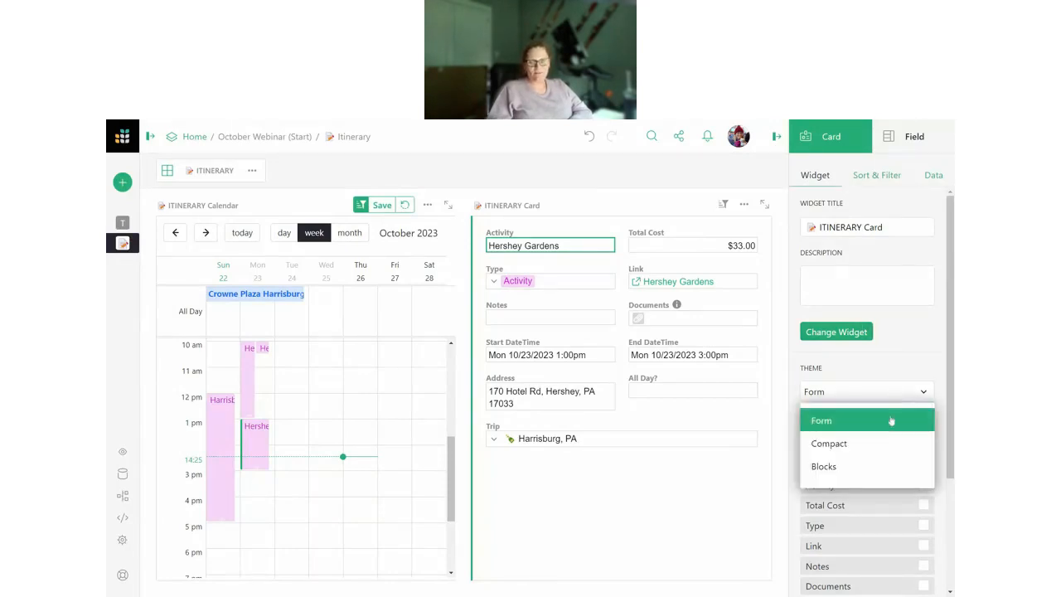
left_click(887, 442)
left_click(894, 398)
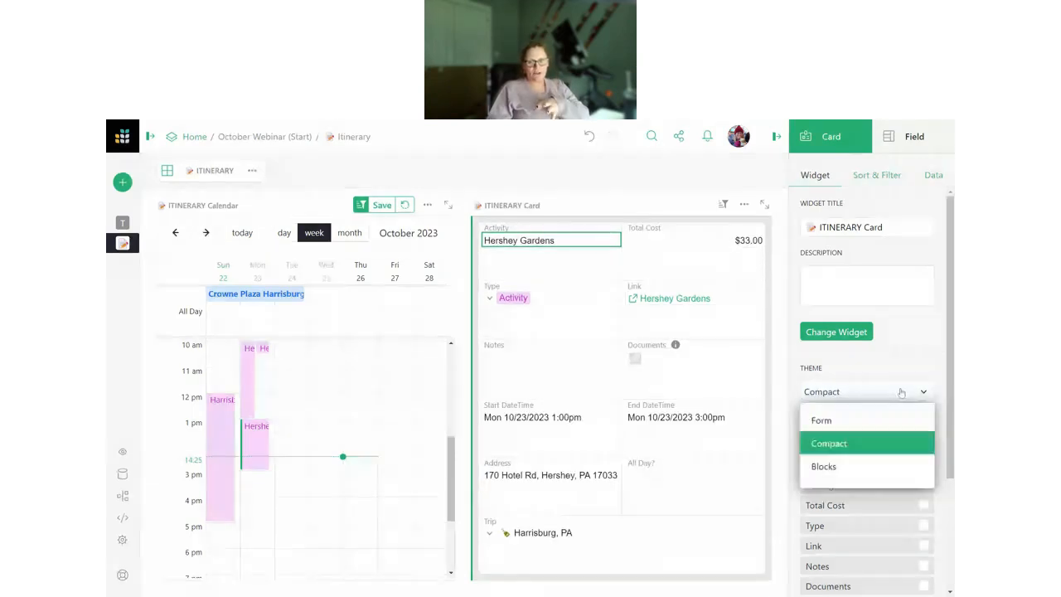
left_click(891, 467)
left_click(896, 401)
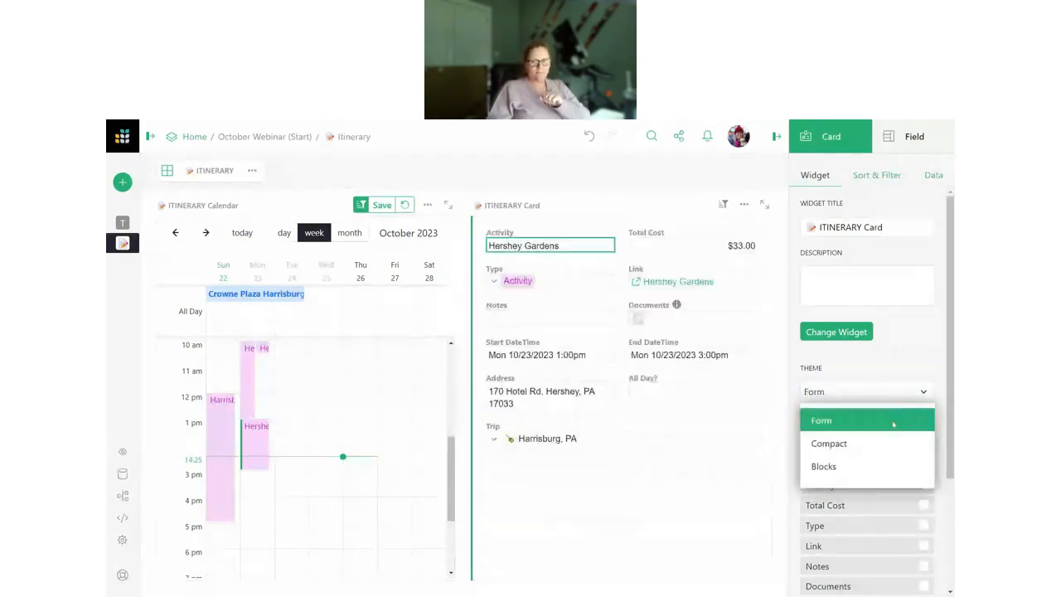
left_click(887, 418)
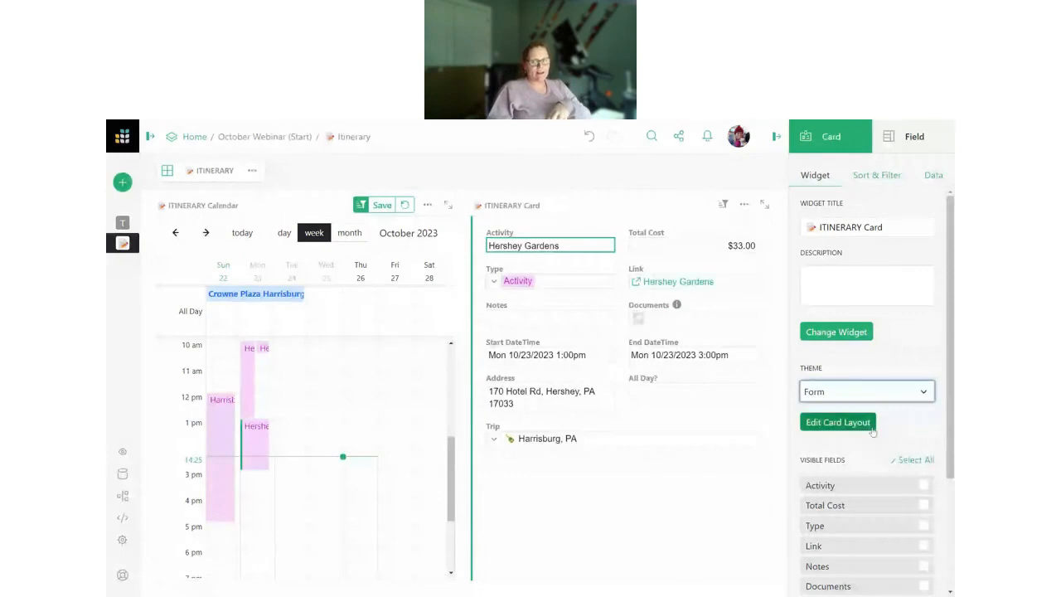
- Edit the card layout to place Type before Activity and hide the Start DateTime and End DateTime fields
left_click(870, 425)
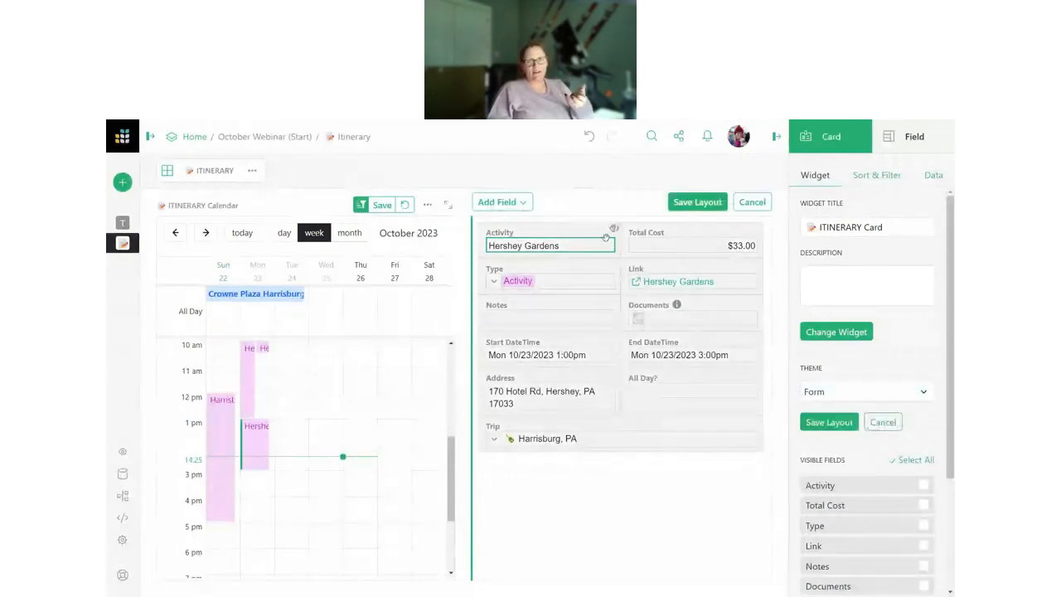
left_click_drag(597, 271, 507, 242)
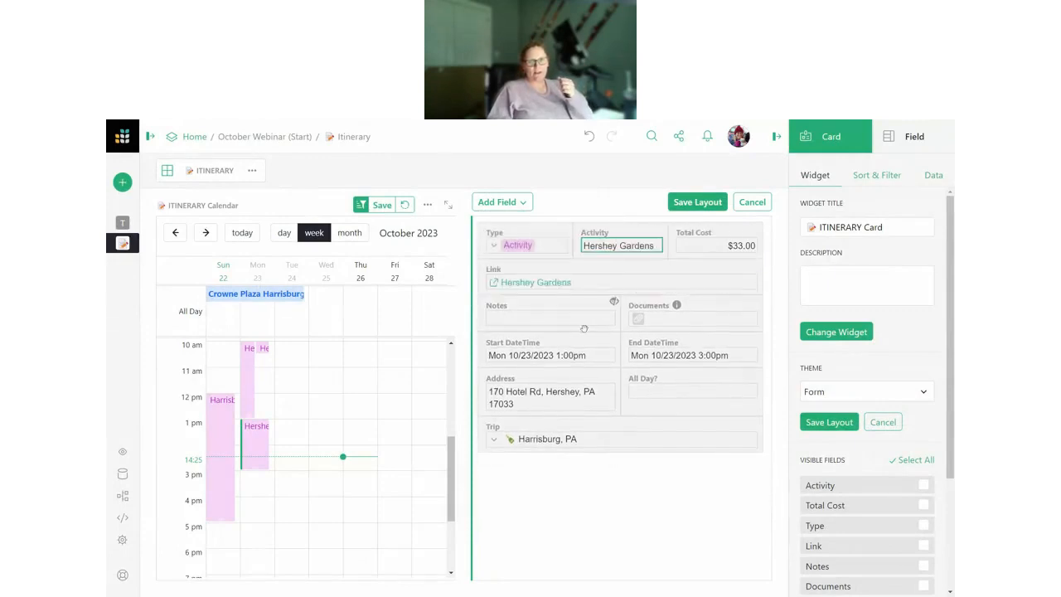
left_click(754, 338)
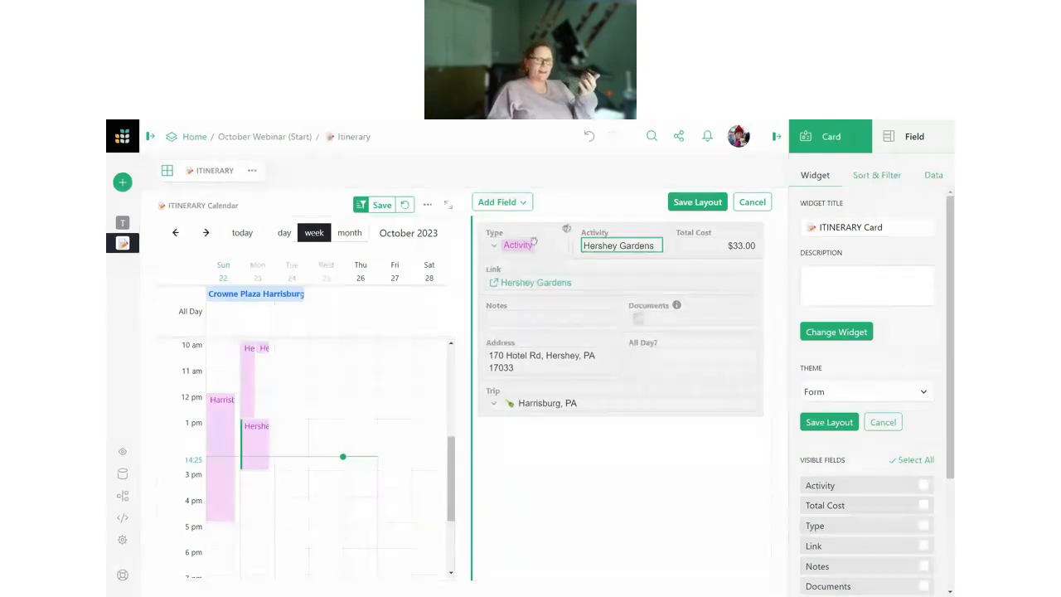
- Add the Start DateTime and End DateTime fields back to the card layout
left_click(506, 204)
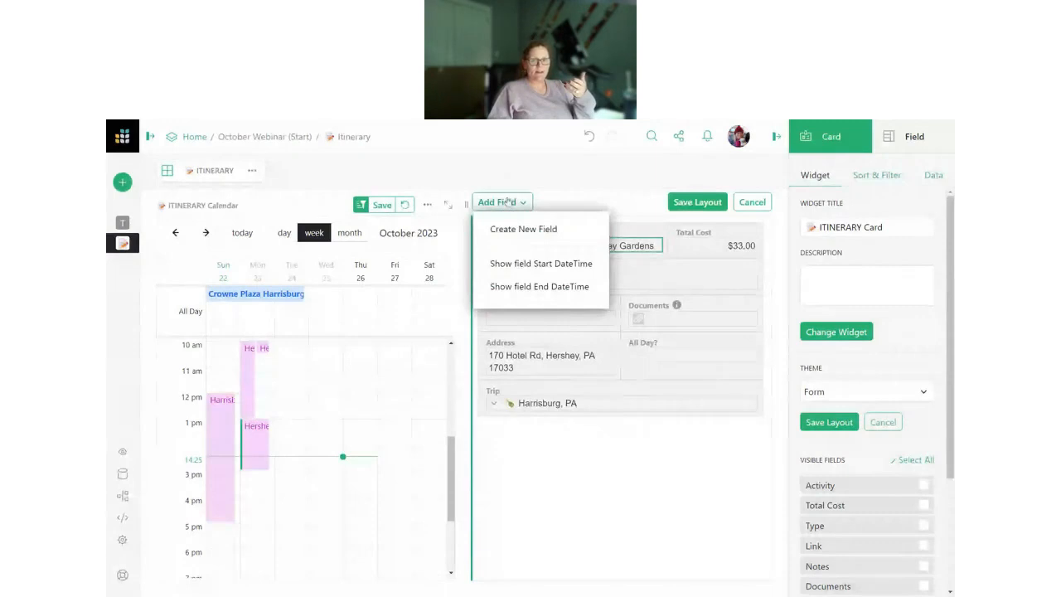
left_click(513, 260)
left_click(505, 203)
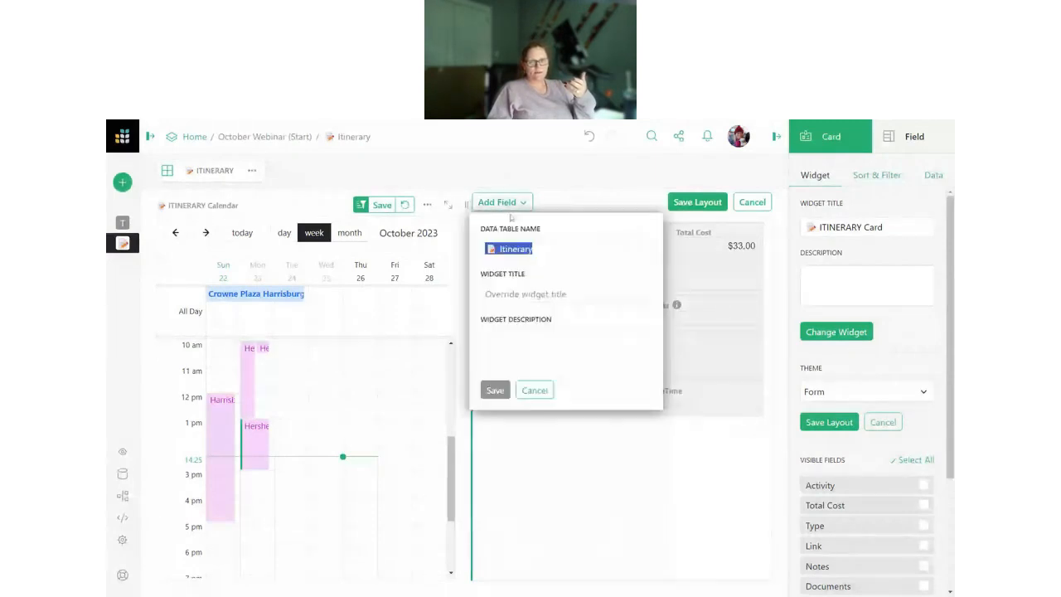
left_click(524, 260)
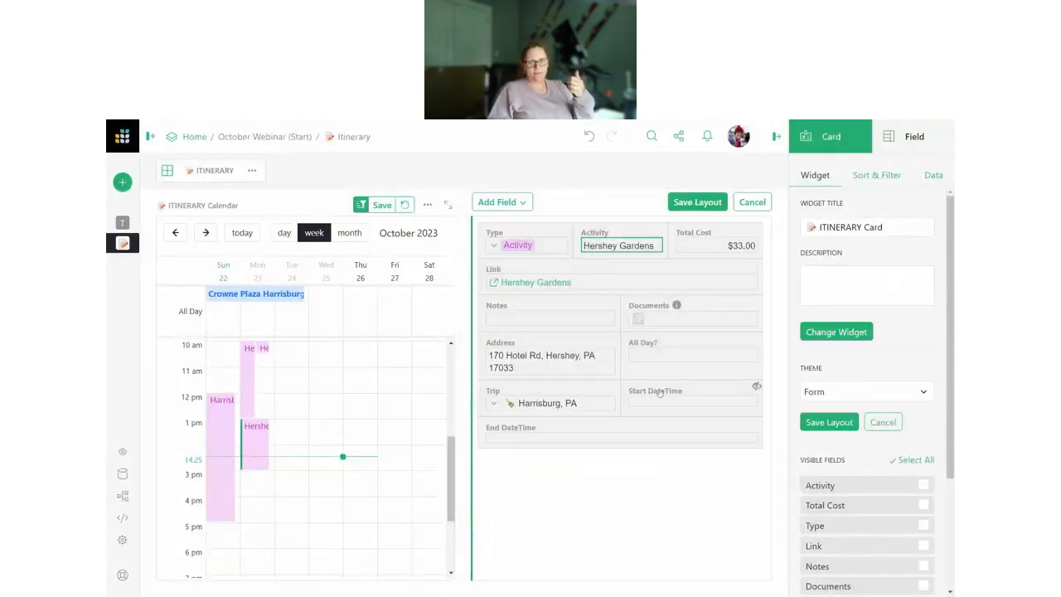
- Arrange Start DateTime on its own row above a widened End DateTime beside All Day?, and save the card layout
left_click_drag(663, 394, 611, 330)
left_click_drag(599, 464, 629, 389)
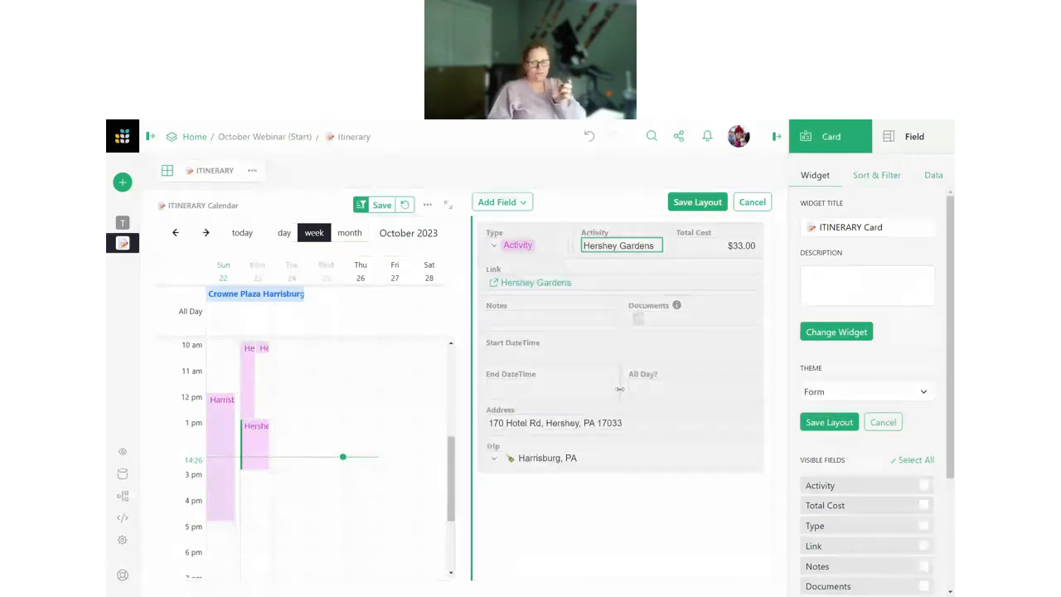
left_click_drag(620, 384, 688, 382)
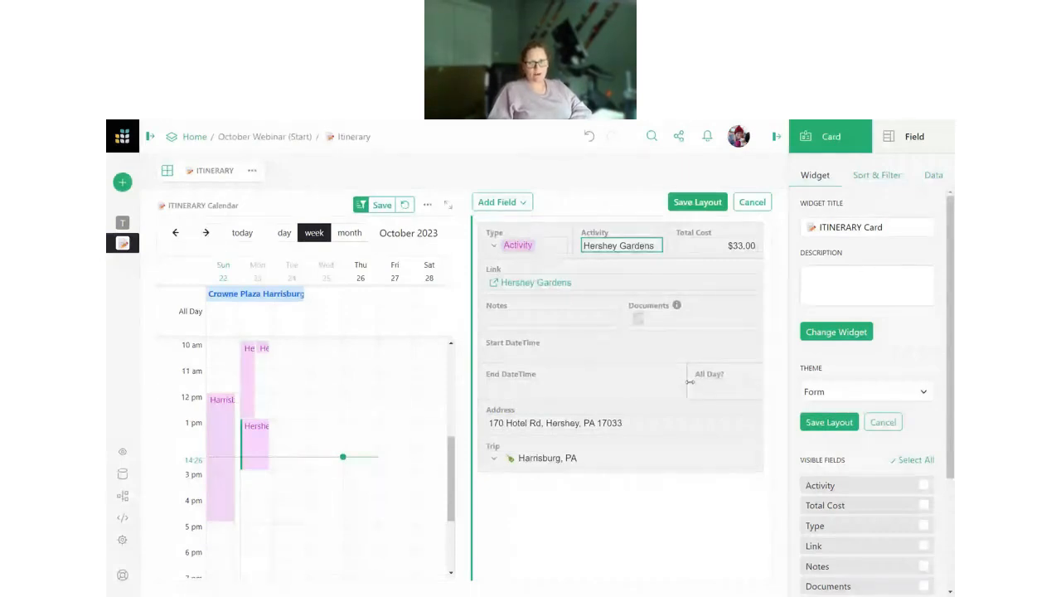
left_click(697, 201)
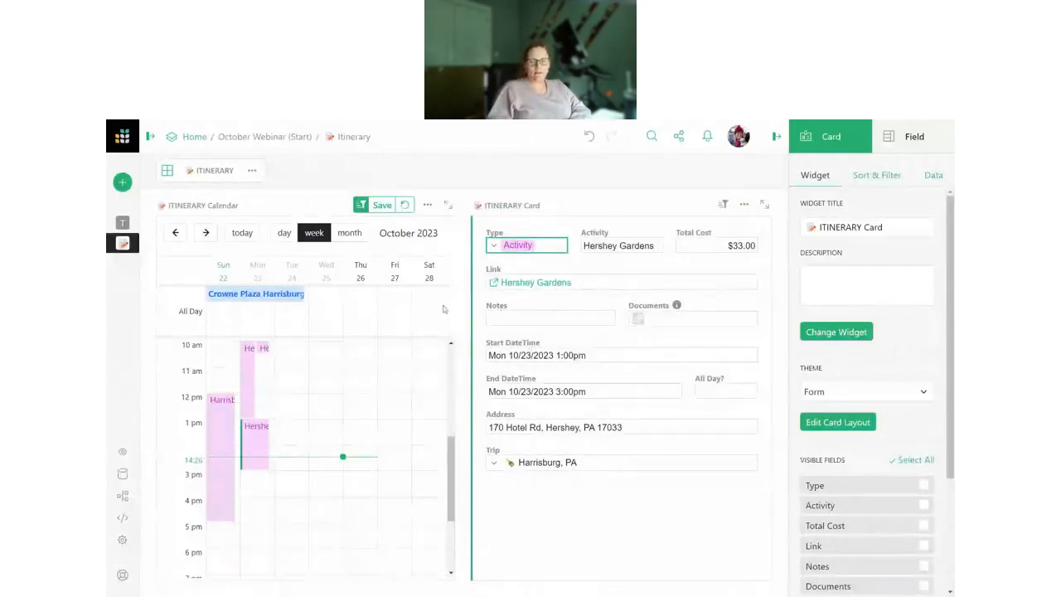
- Widen the calendar widget by narrowing the card widget beside it
left_click_drag(465, 312, 566, 314)
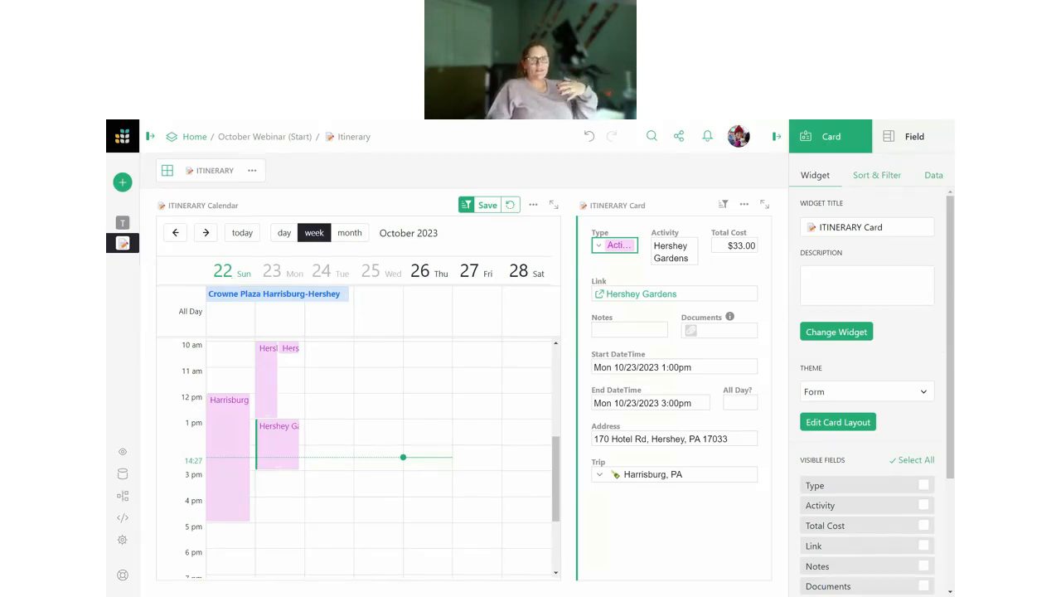
- Expand the collapsed ITINERARY table to review its Trip column, and close the expanded view
left_click(188, 170)
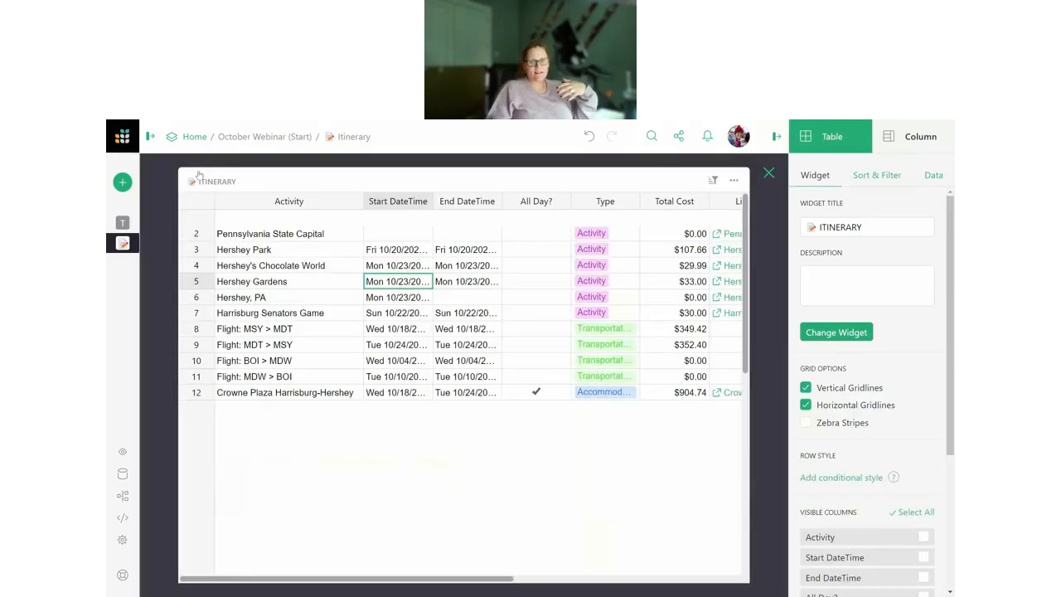
left_click_drag(497, 588, 730, 591)
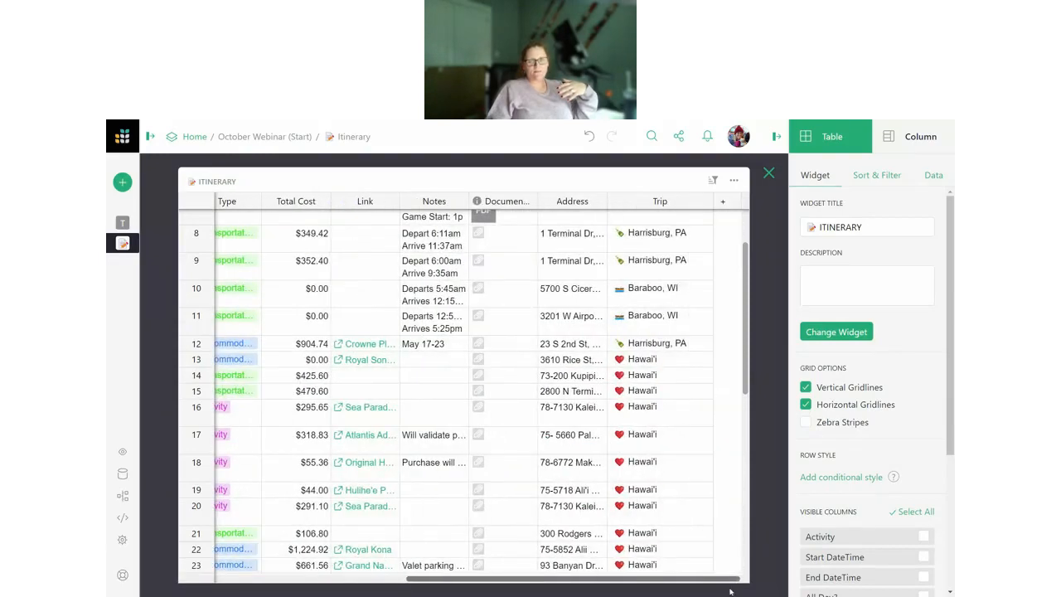
left_click(663, 201)
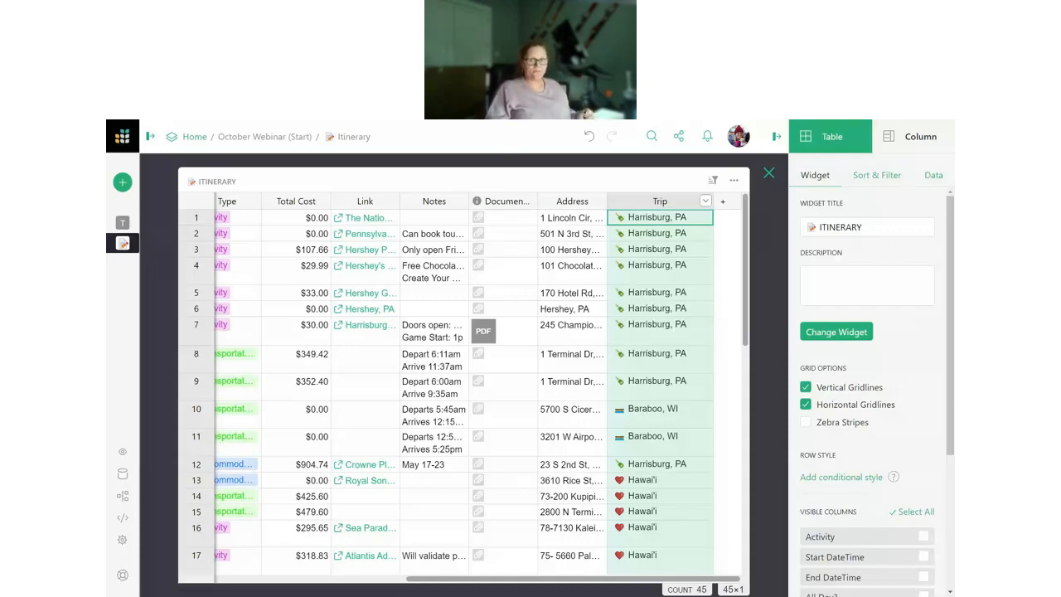
left_click(768, 173)
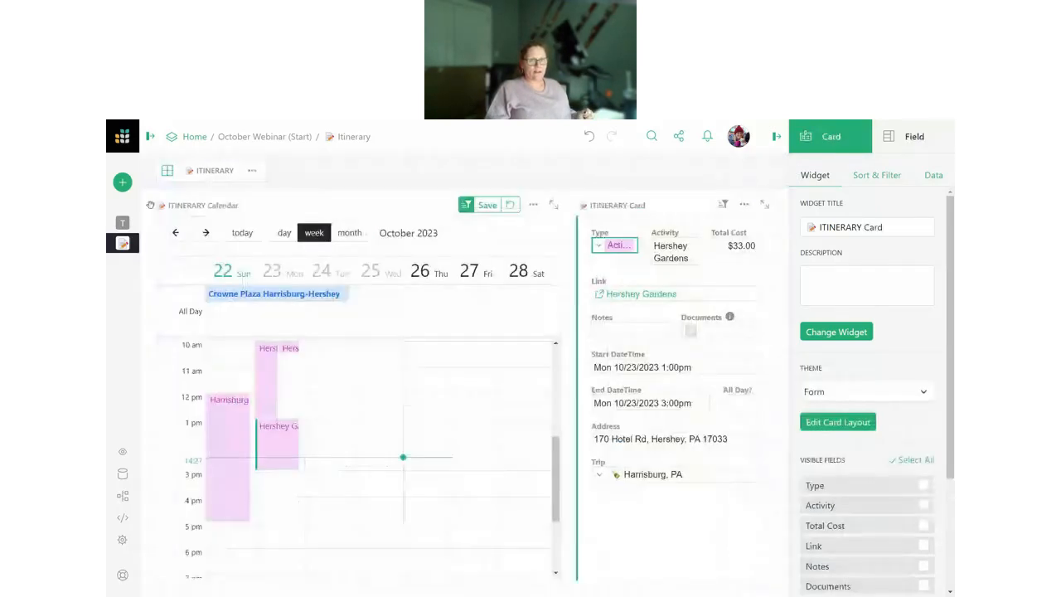
- Add a new page with a summary table of the Itinerary data grouped by Trip
left_click(126, 190)
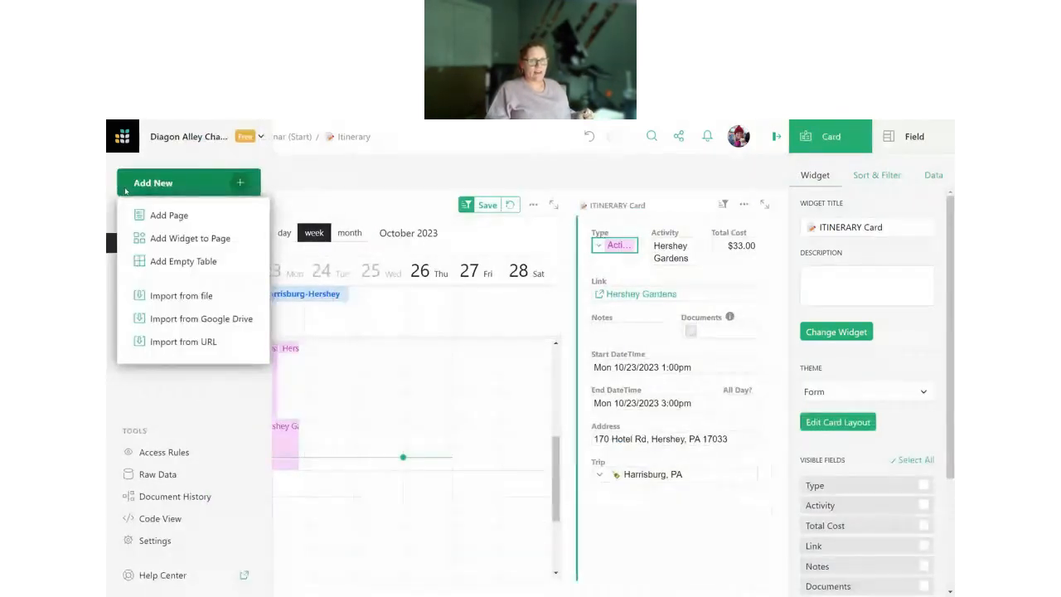
left_click(162, 215)
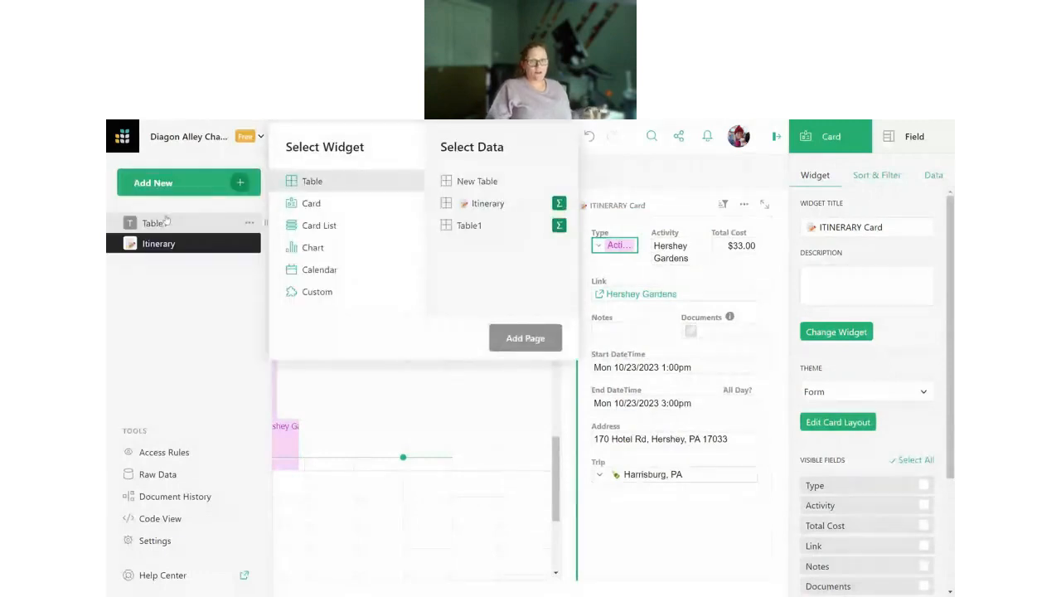
left_click(559, 204)
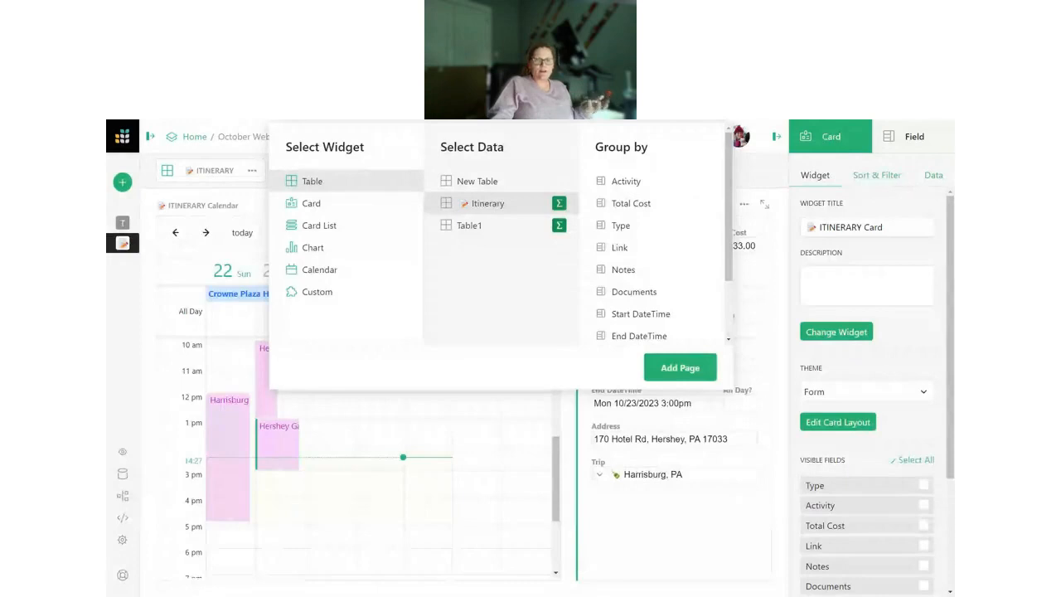
scroll(682, 209, "down", 3)
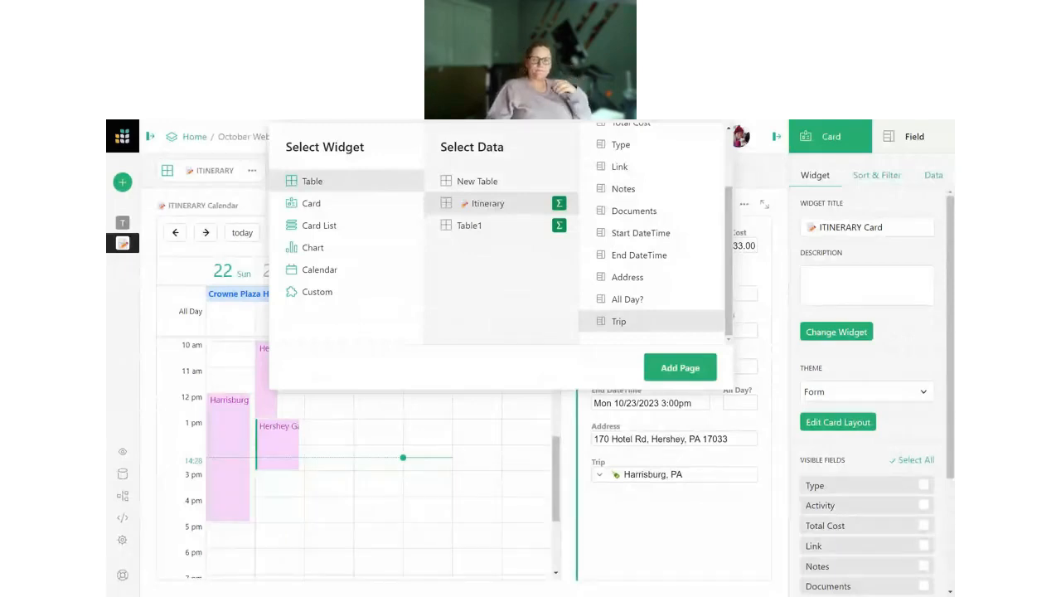
left_click(651, 368)
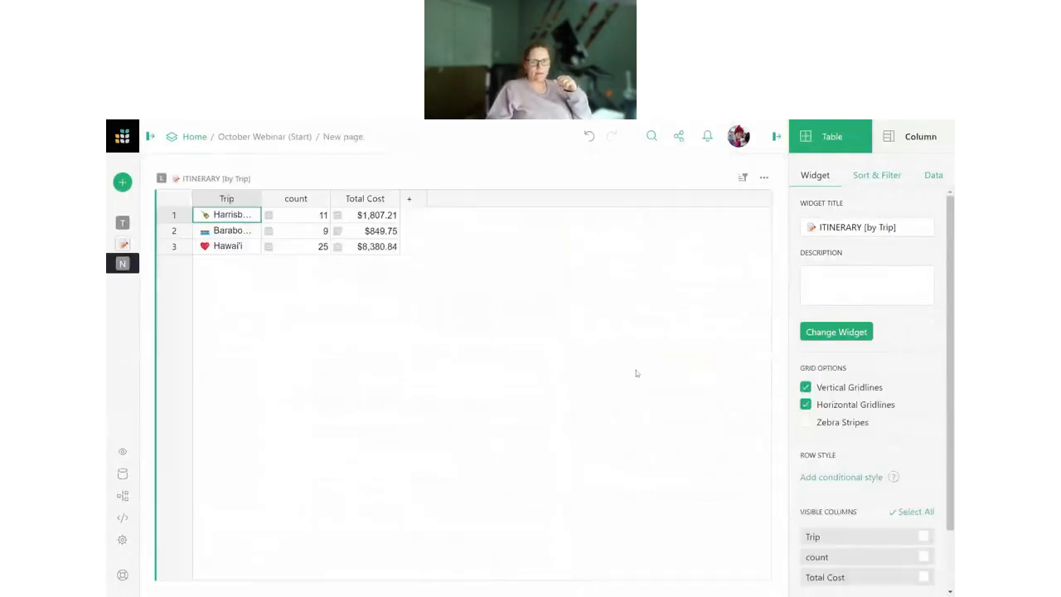
- Widen the Trip column and narrow the count column in the trip summary table
left_click_drag(262, 204, 296, 204)
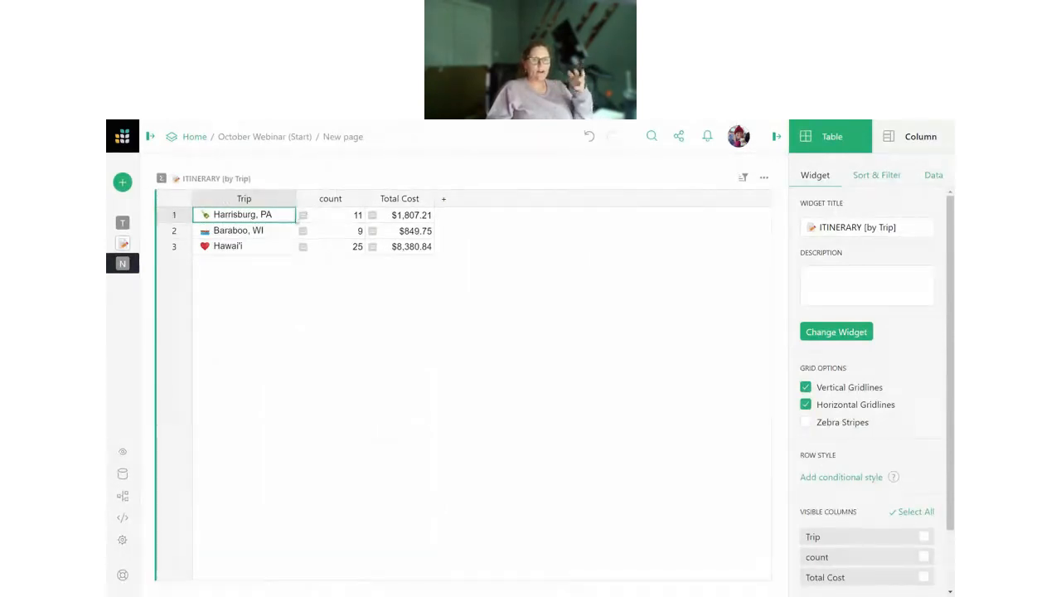
left_click(323, 221)
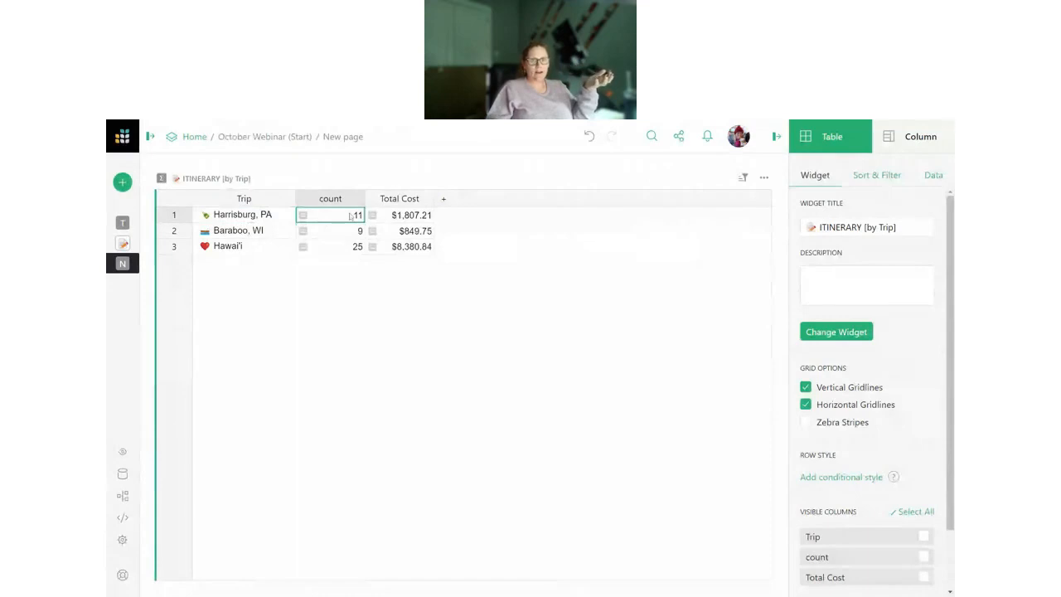
left_click_drag(365, 199, 345, 199)
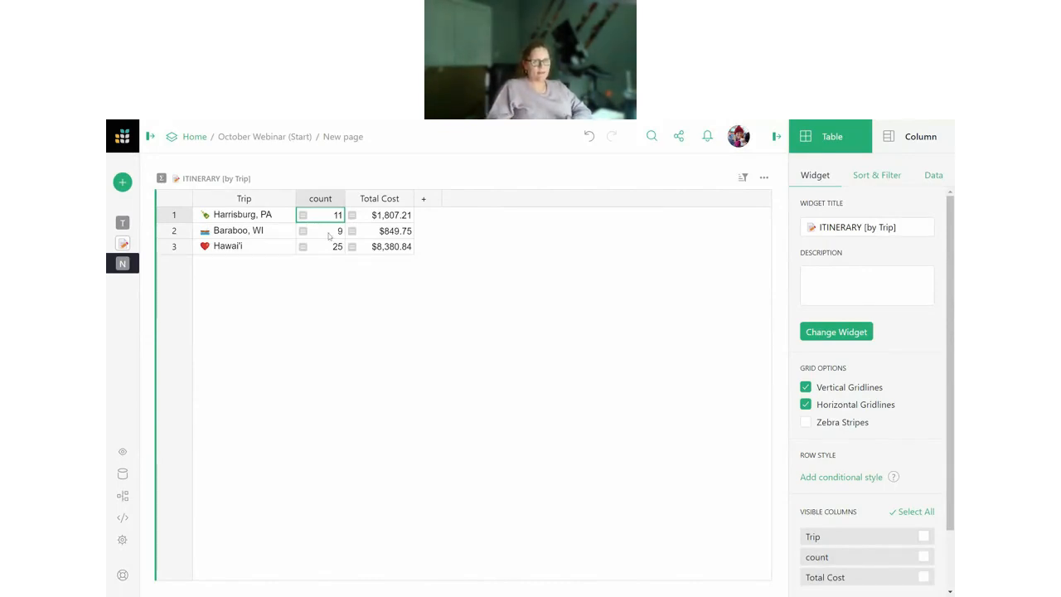
- Add an Itinerary table widget to the page, selected by ITINERARY [by Trip]
mouse_move(123, 181)
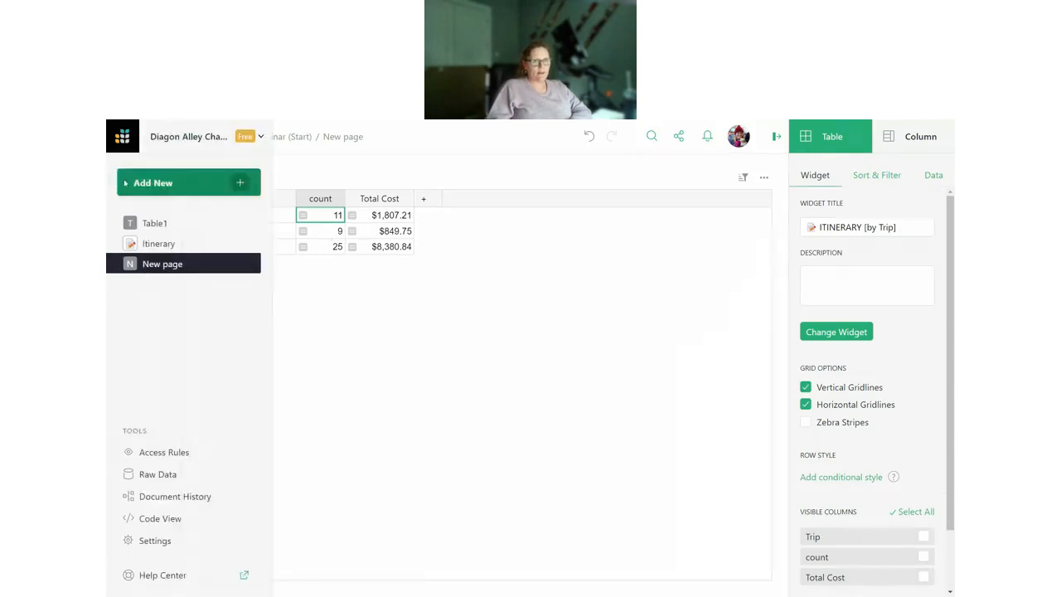
left_click(181, 186)
left_click(199, 240)
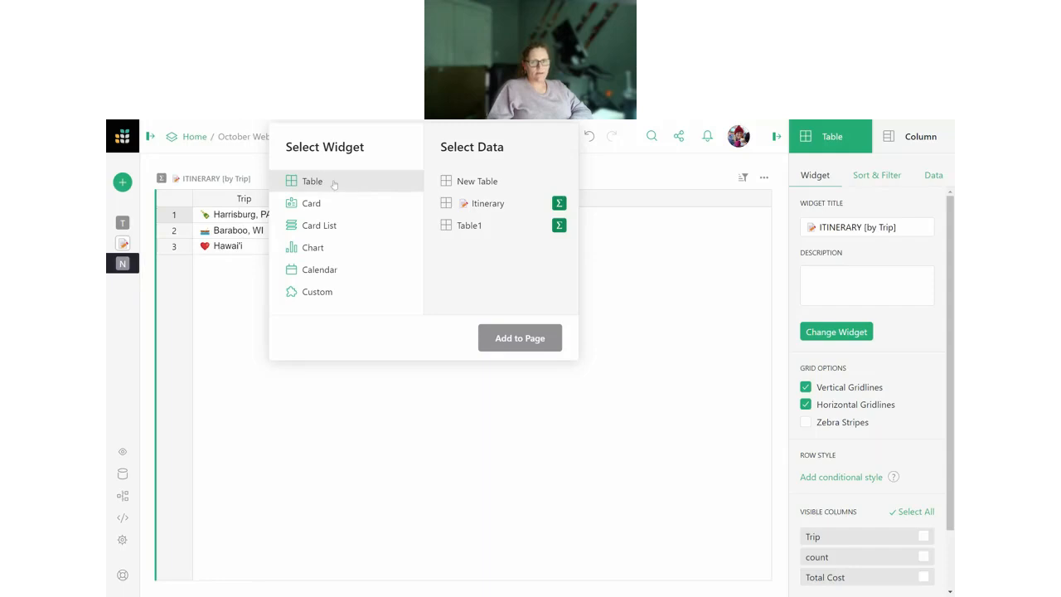
left_click(501, 209)
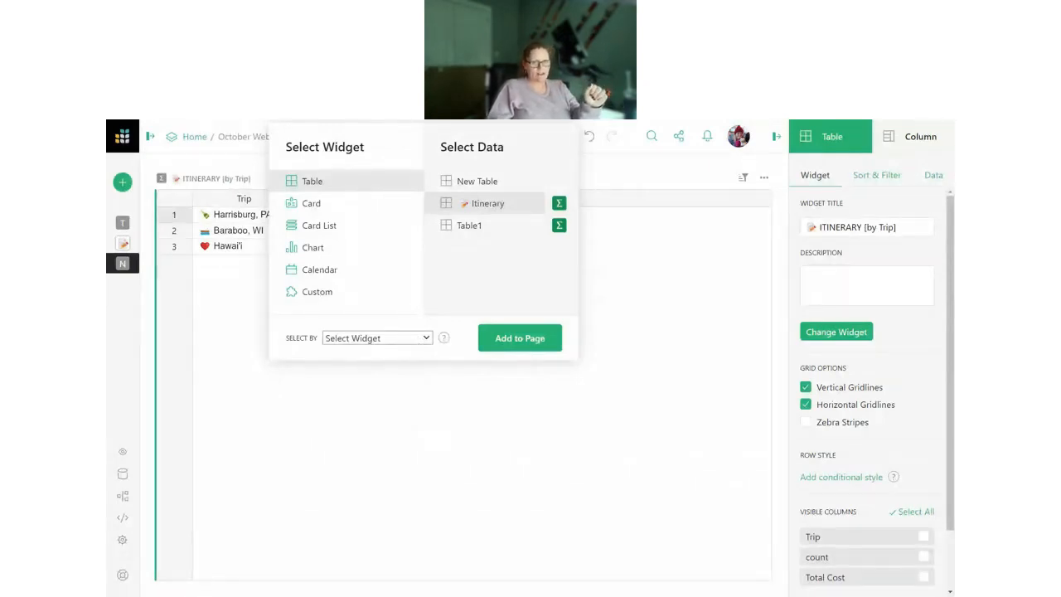
left_click(417, 350)
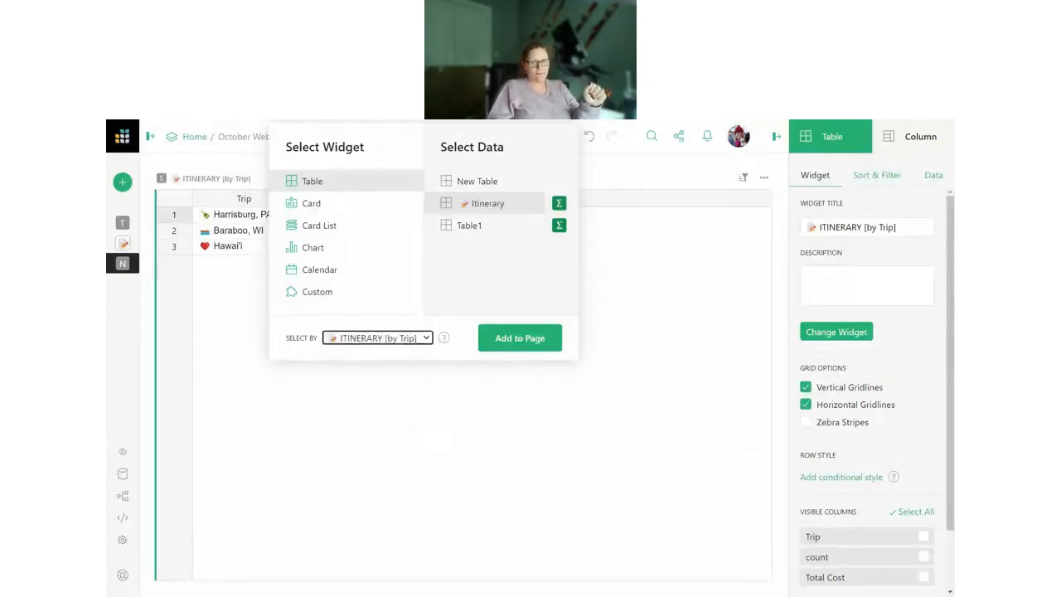
left_click(504, 341)
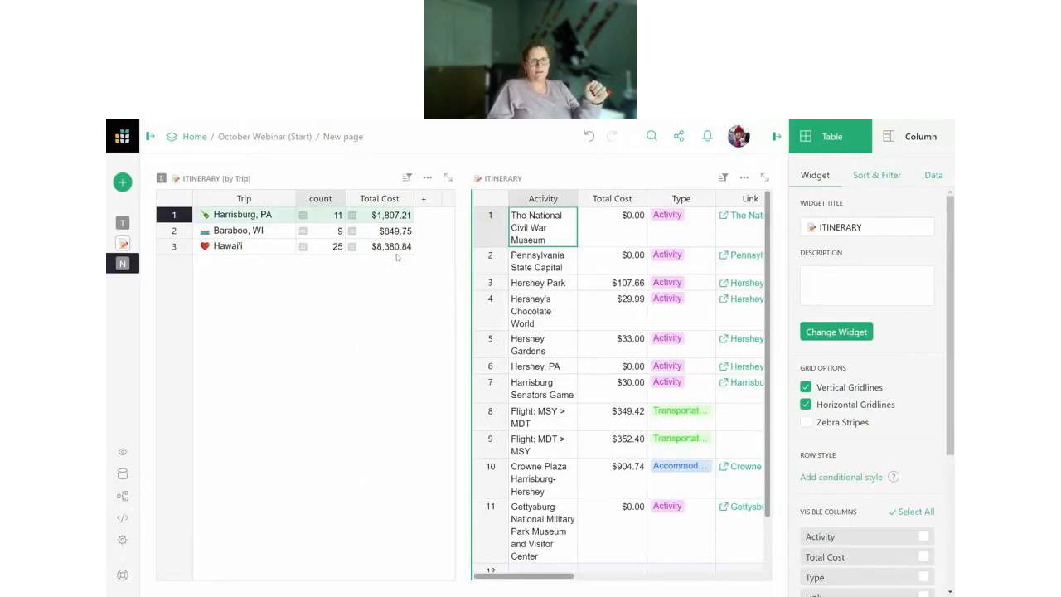
- Select the Baraboo, Hawai'i and Harrisburg trips in turn to check how the linked itinerary table filters
left_click(241, 233)
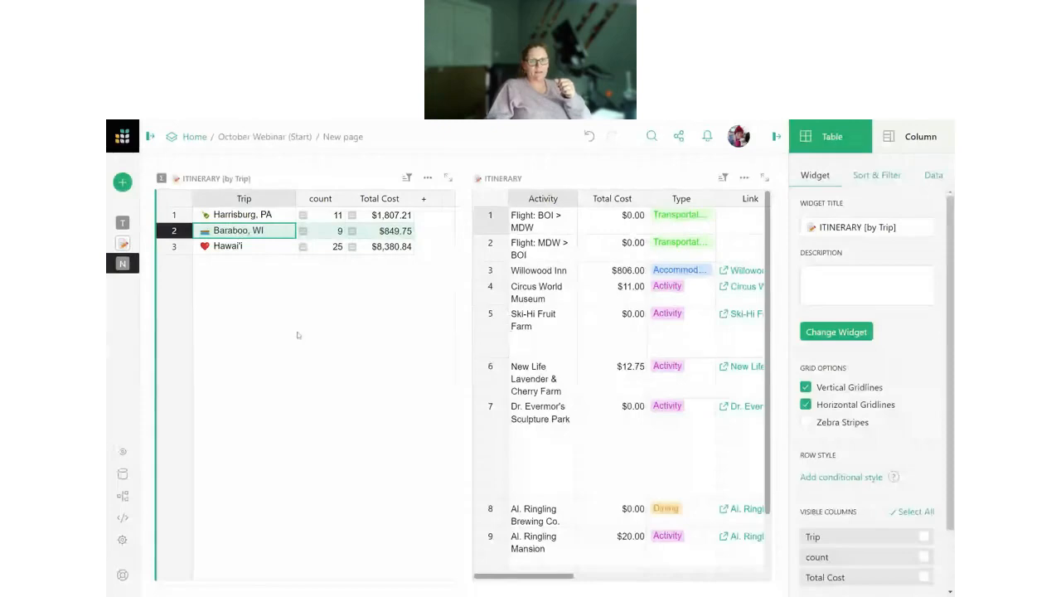
left_click(240, 246)
scroll(592, 337, "down", 3)
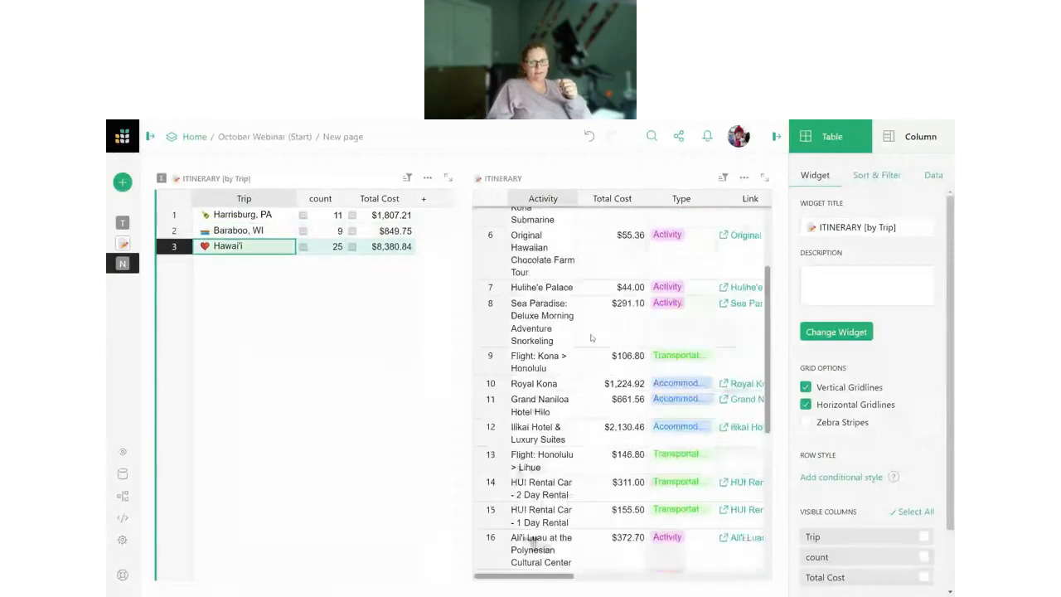
scroll(592, 337, "up", 3)
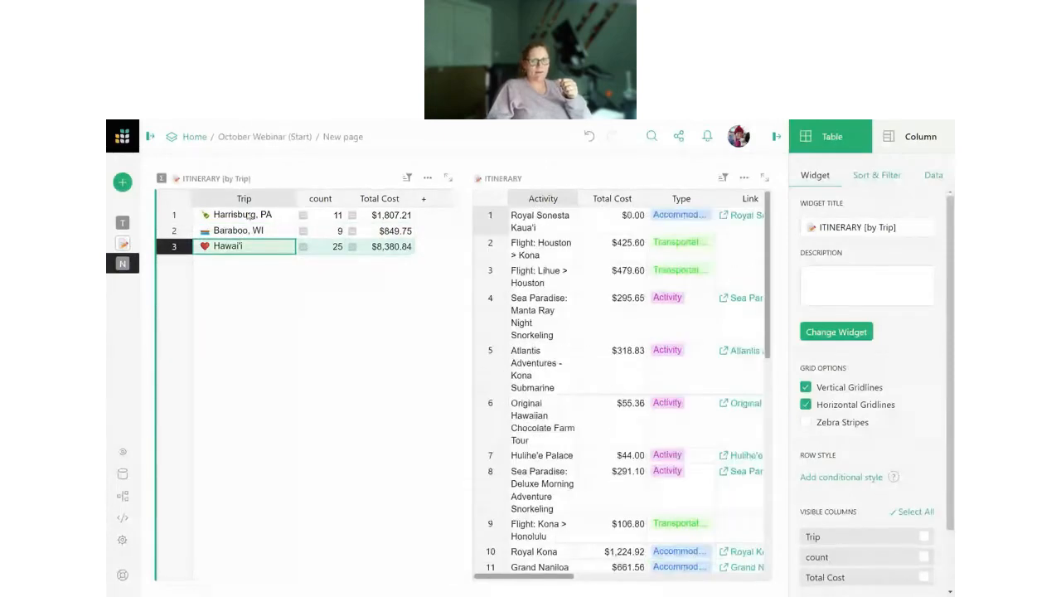
left_click(249, 215)
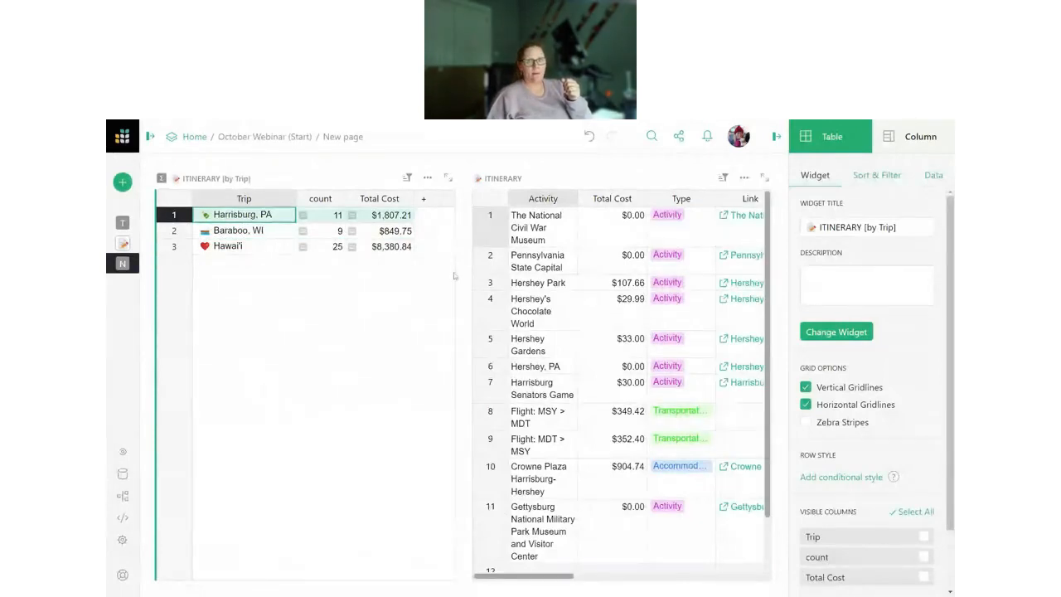
- Move the ITINERARY table below the trip summary and widen its Activity column to fit the names on one line
left_click_drag(489, 178, 307, 461)
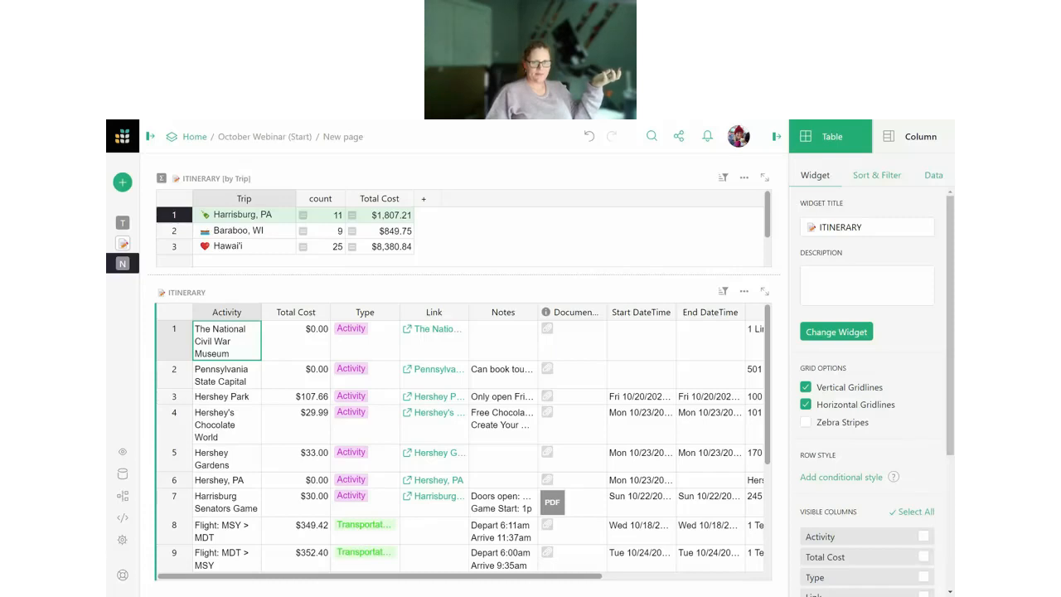
left_click_drag(261, 312, 351, 301)
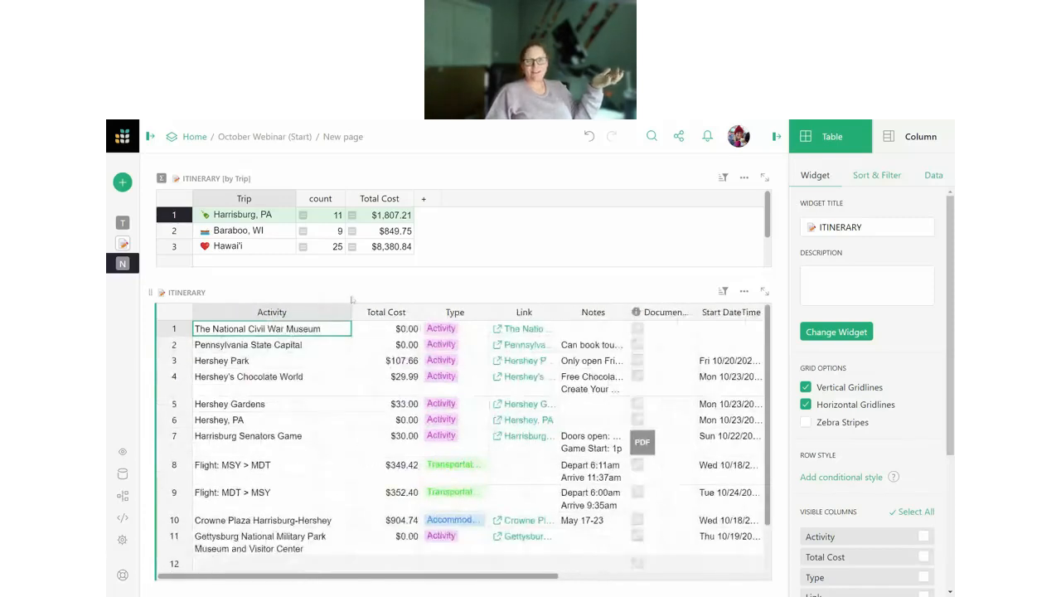
- Add an Itinerary card widget to the page, selected by the ITINERARY table
left_click(125, 182)
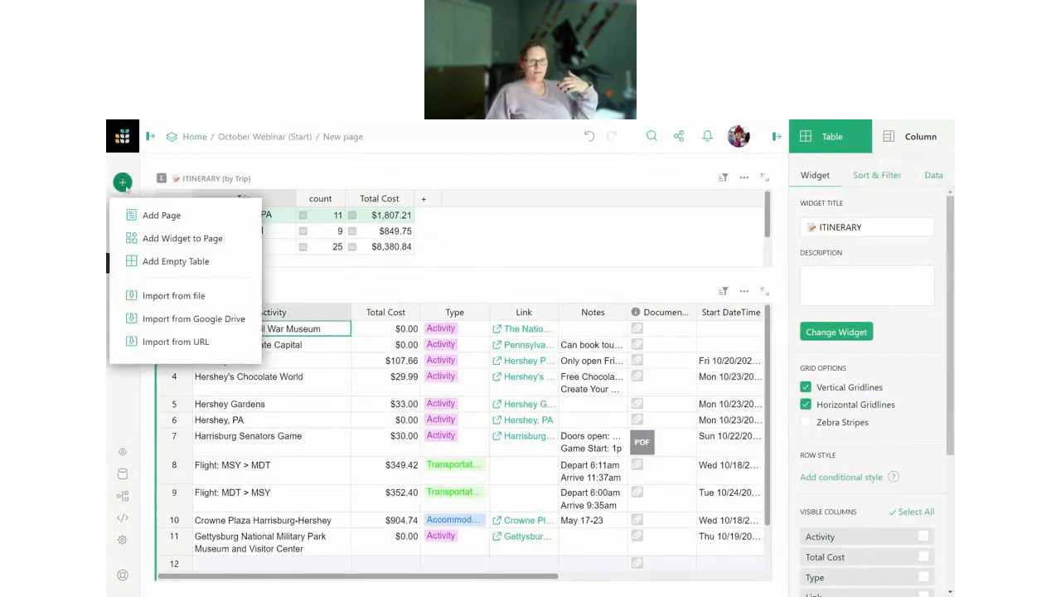
left_click(209, 237)
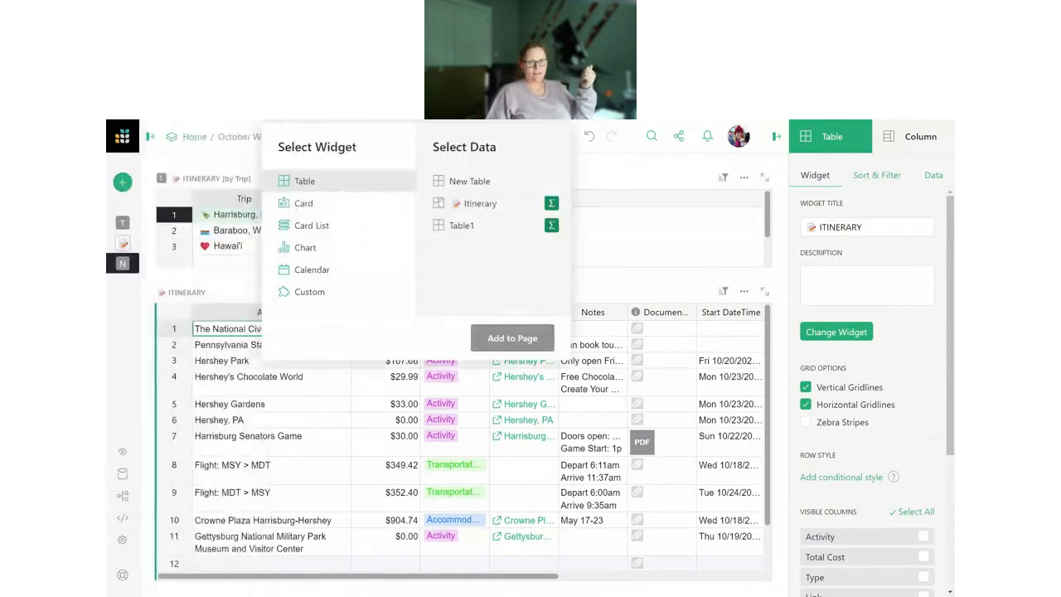
left_click(365, 209)
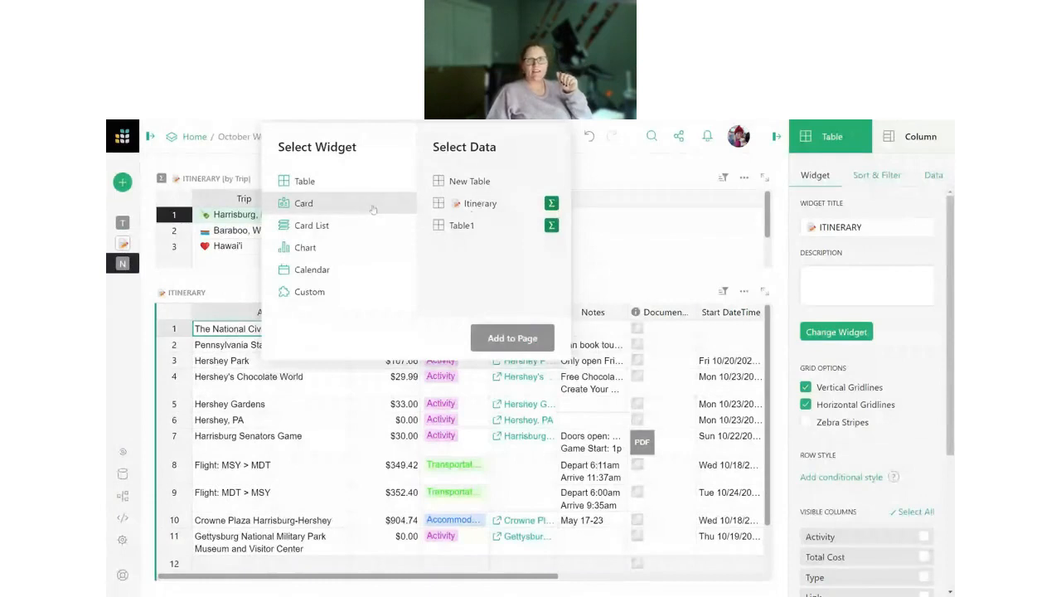
left_click(489, 204)
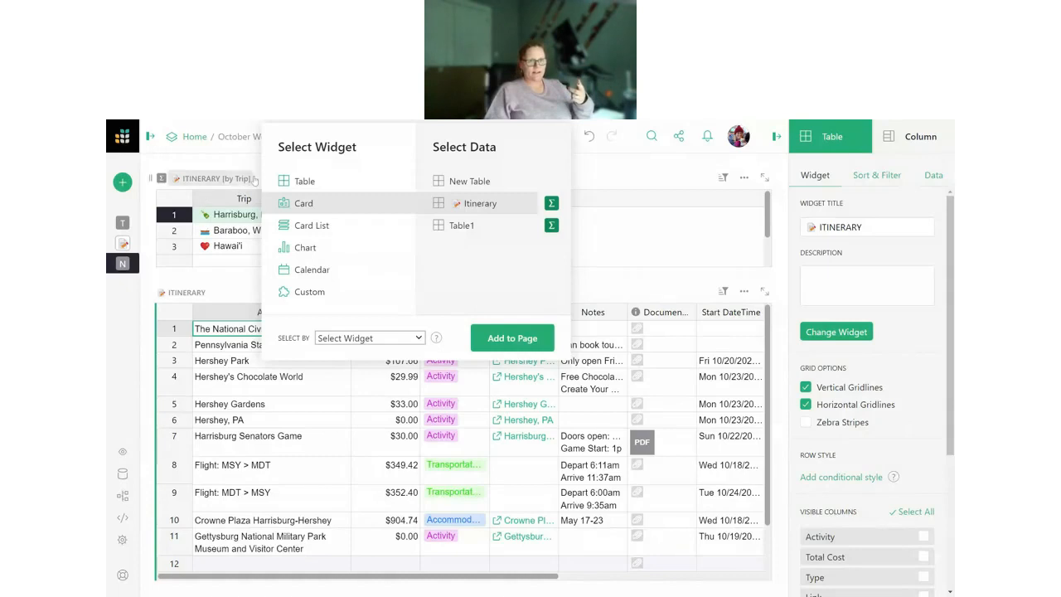
left_click(397, 385)
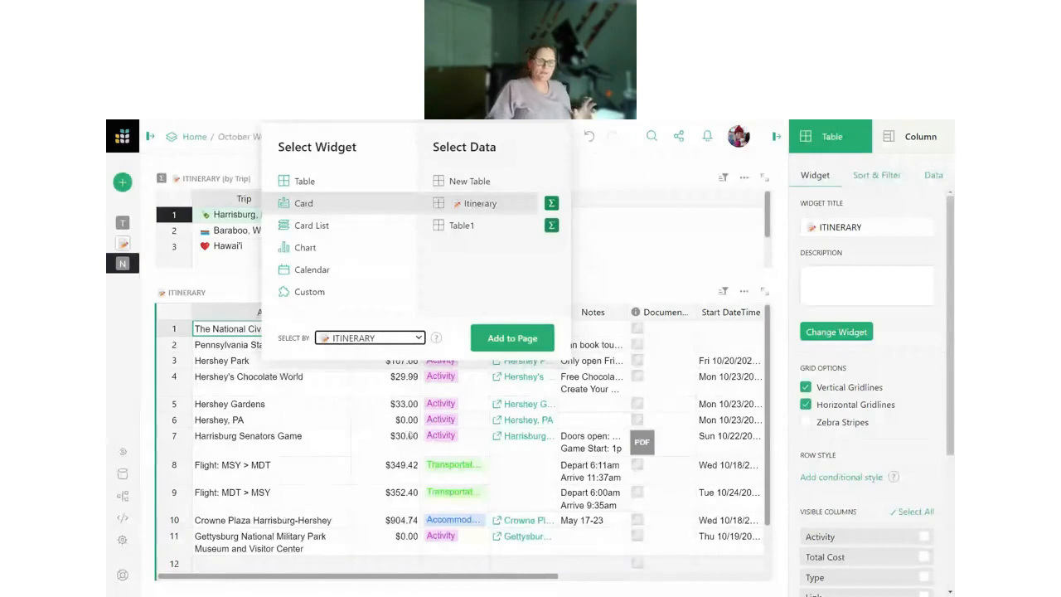
left_click(506, 337)
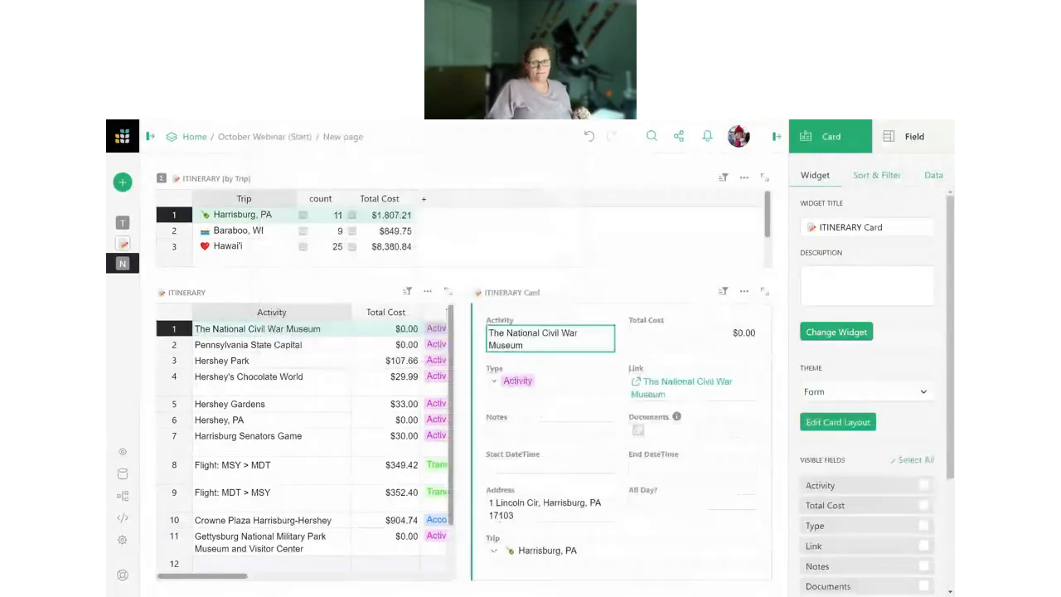
- Select several Harrisburg activities and look through the table's columns to compare them with the linked card's details
left_click(251, 346)
left_click(258, 363)
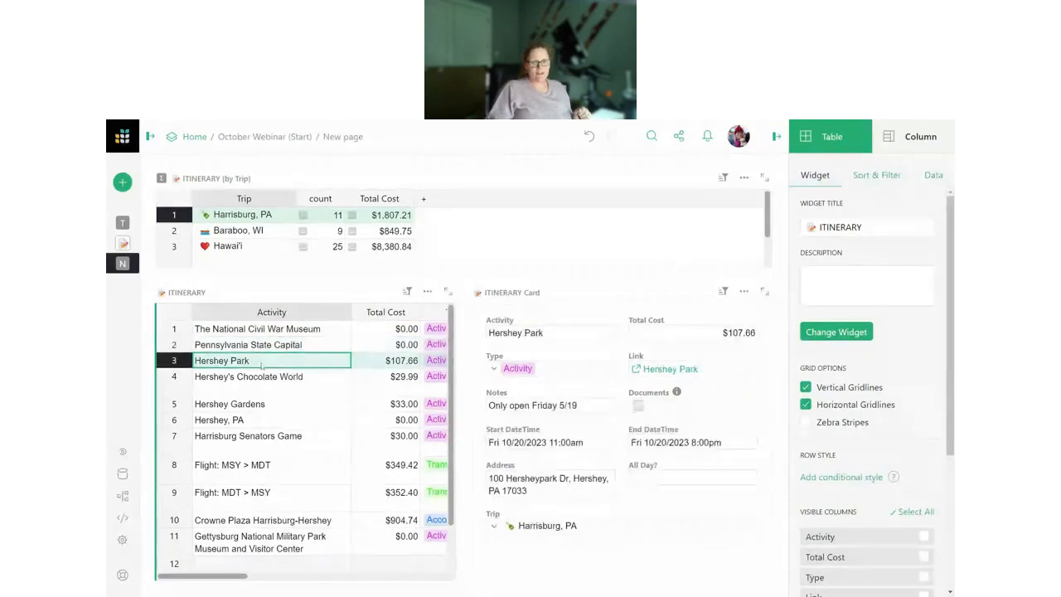
left_click(257, 380)
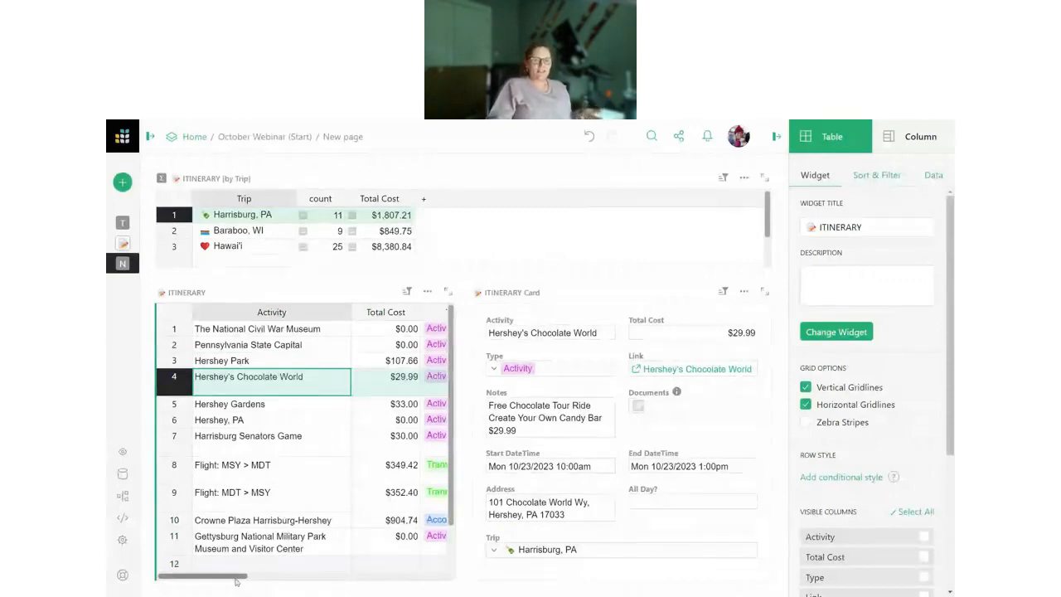
left_click_drag(242, 576, 295, 580)
scroll(294, 572, "right", 5)
scroll(249, 539, "left", 15)
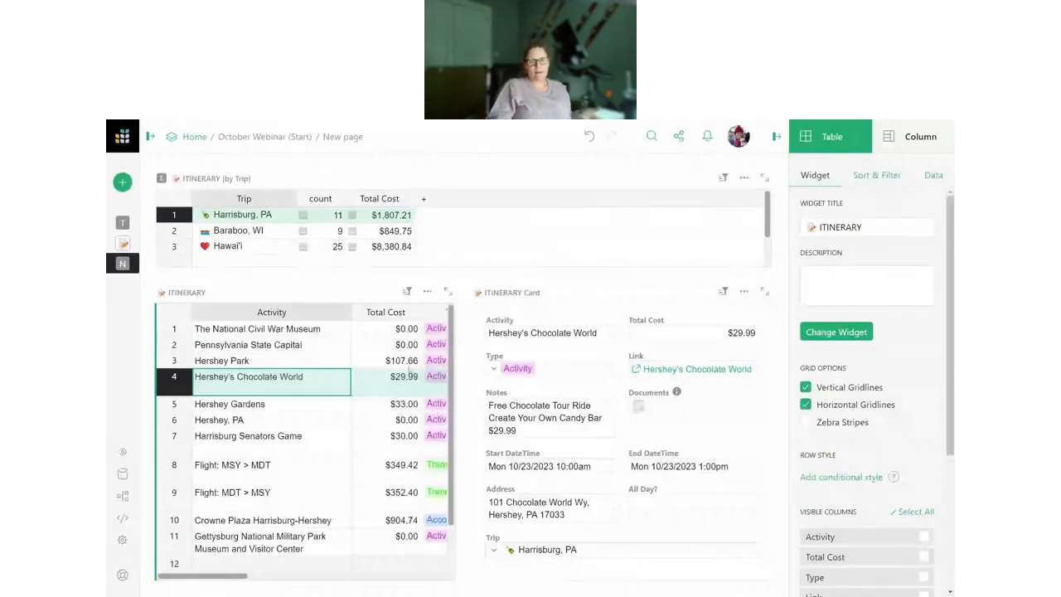
left_click(341, 332)
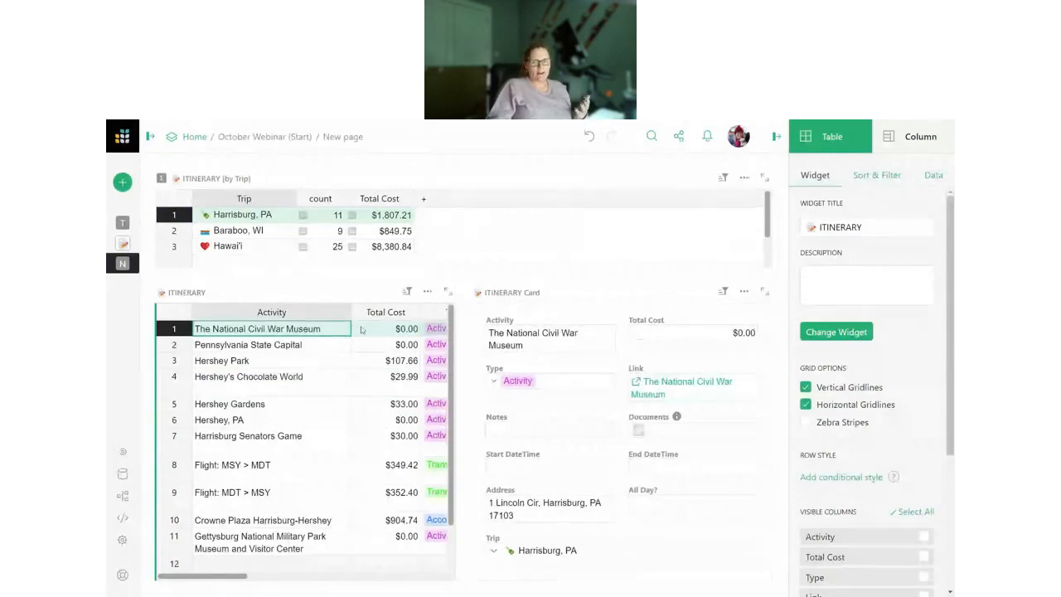
- Hide every column of the ITINERARY table except Activity
scroll(922, 330, "down", 4)
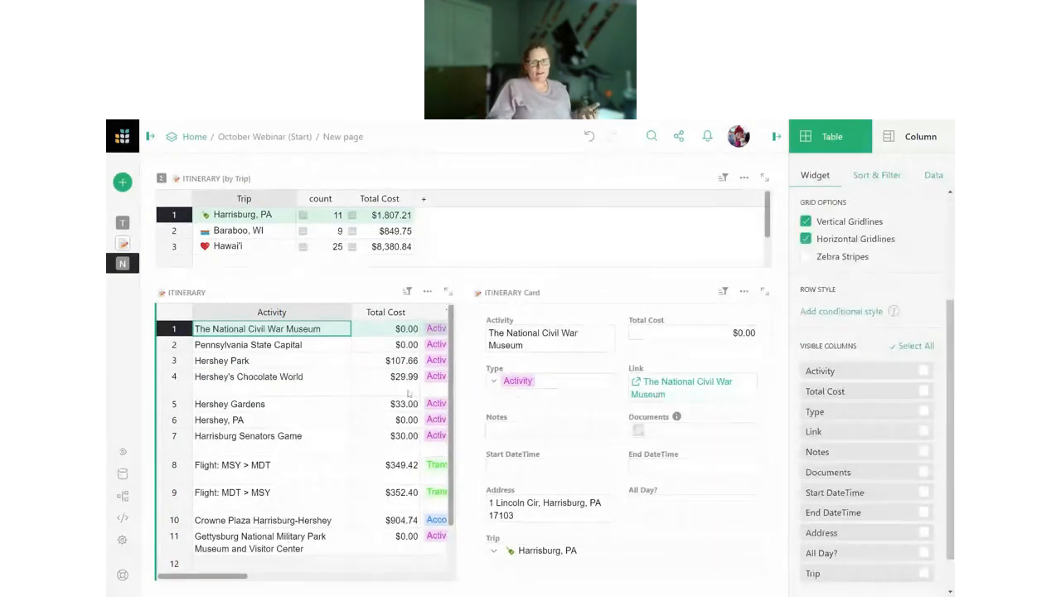
left_click_drag(408, 390, 434, 385)
left_click(412, 312)
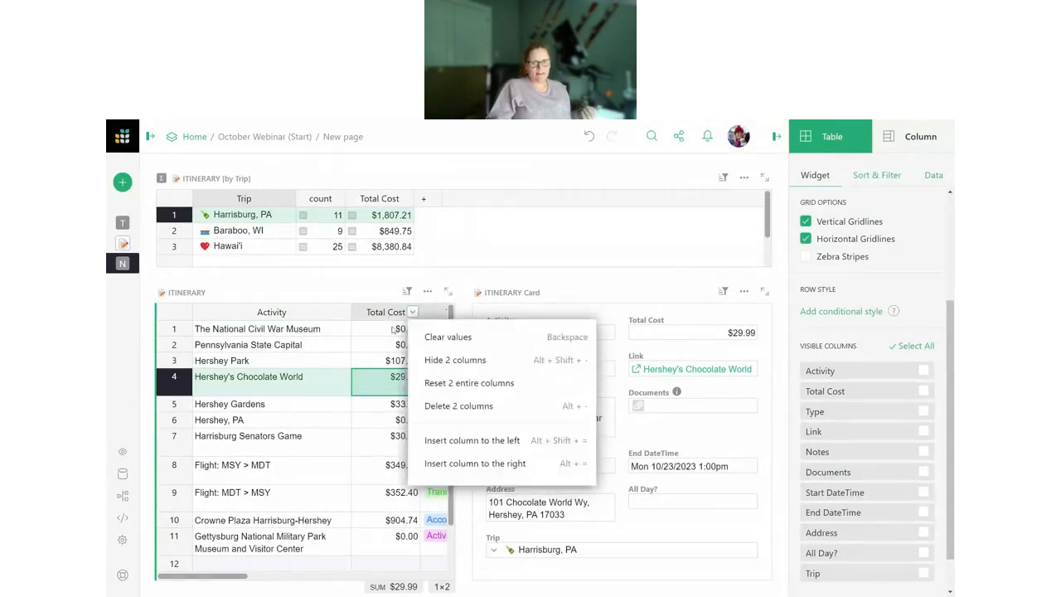
left_click(304, 330)
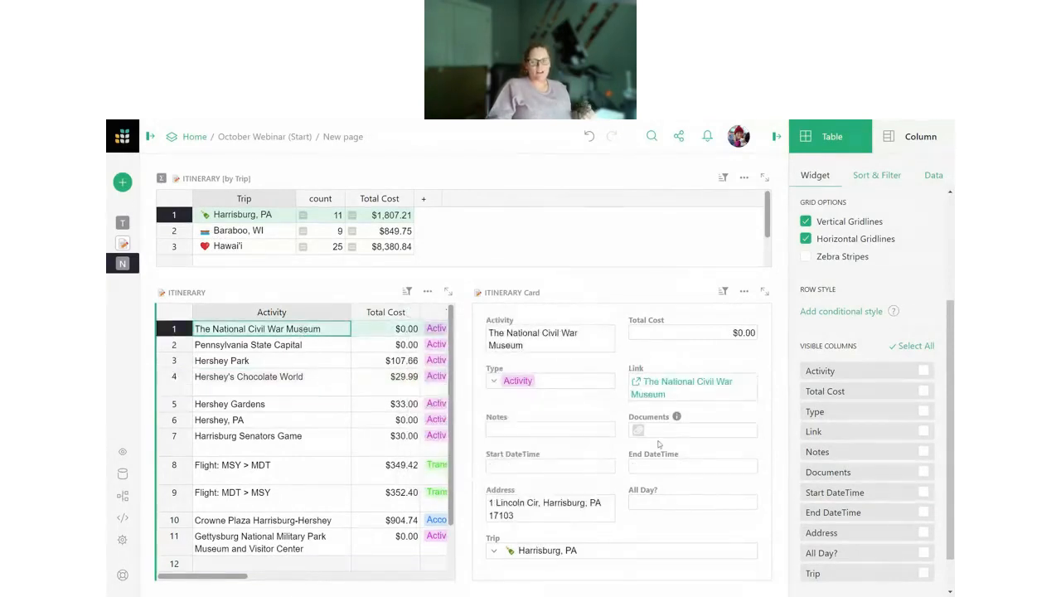
scroll(910, 324, "down", 1)
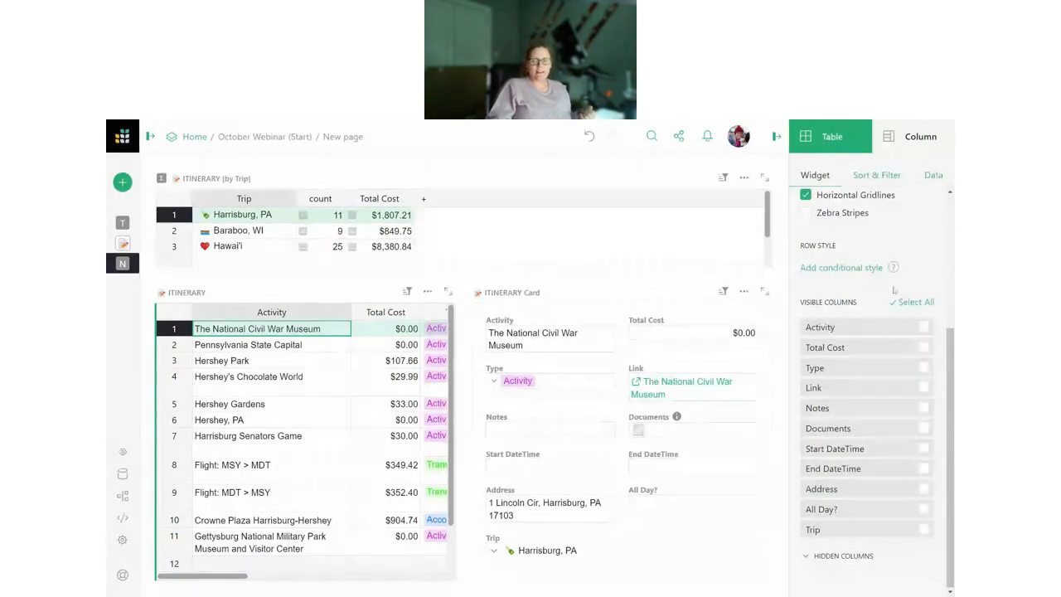
left_click(919, 308)
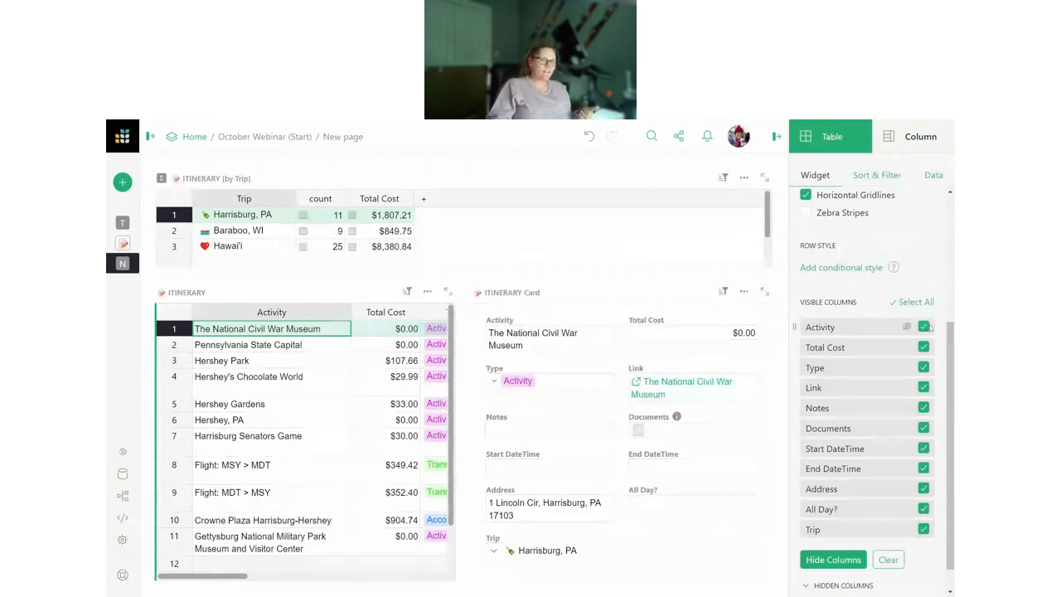
left_click(923, 327)
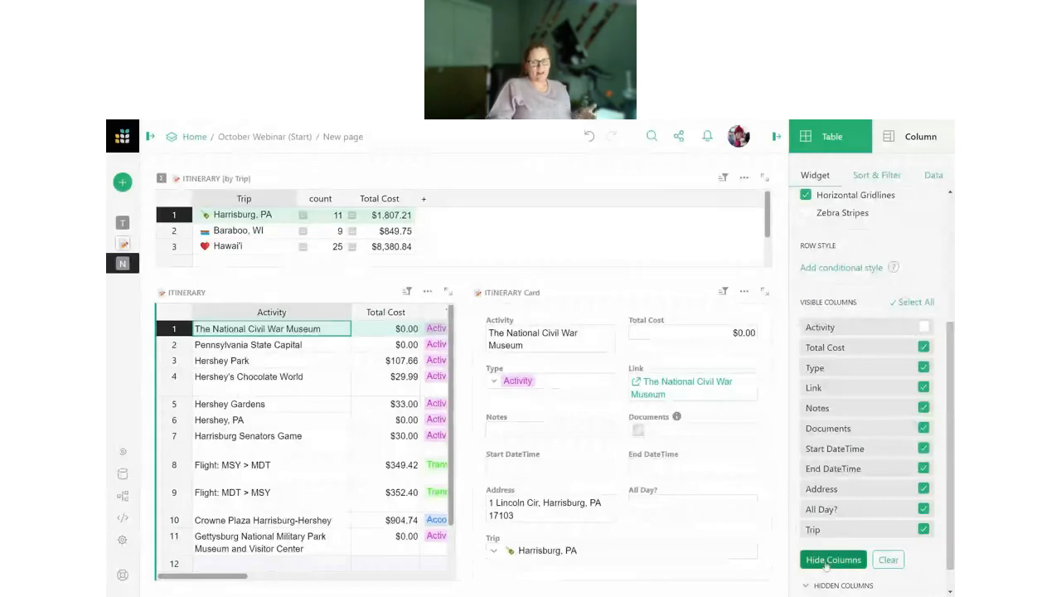
left_click(827, 560)
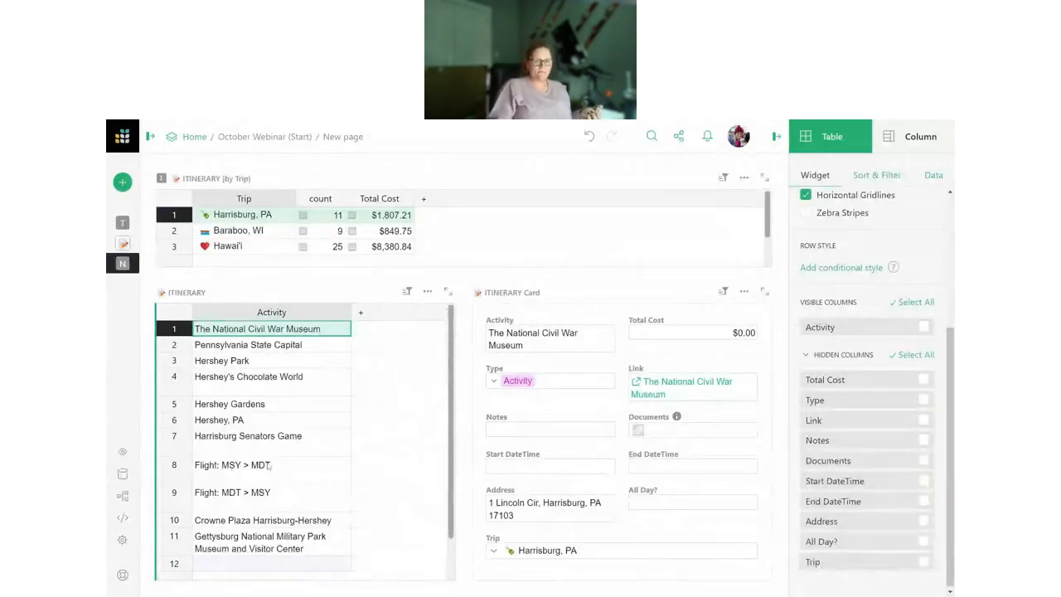
- Narrow the ITINERARY table to give the card more width, and select Pennsylvania State Capital to view its card details
left_click_drag(450, 383, 401, 390)
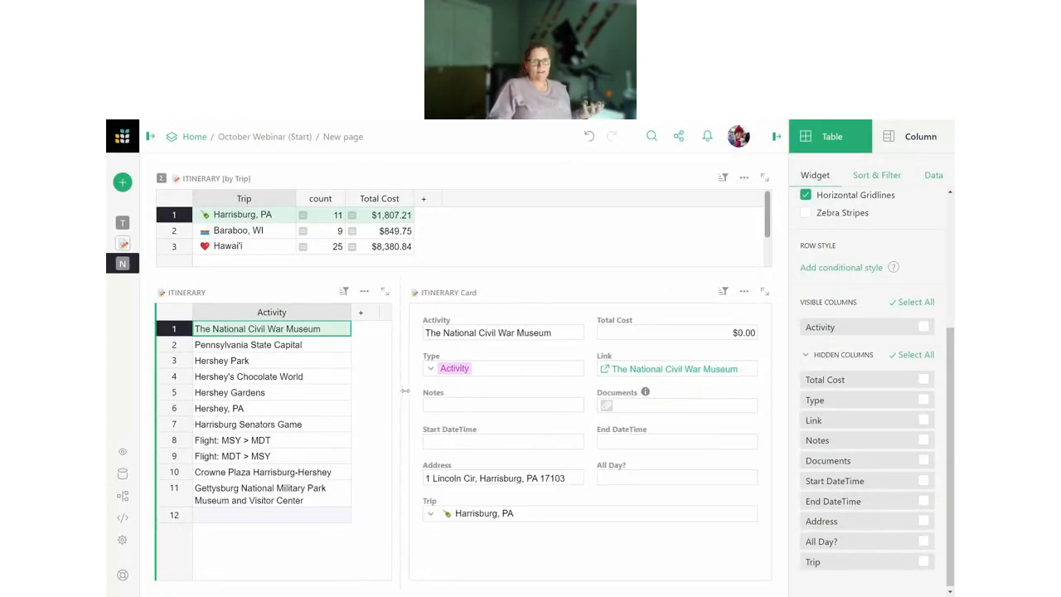
left_click(255, 346)
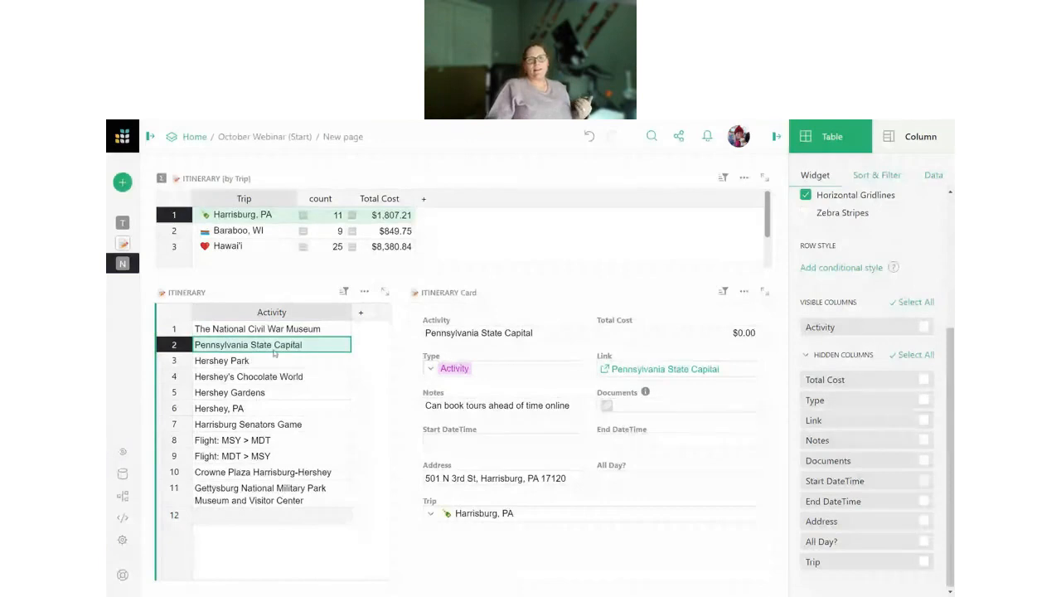
left_click(634, 377)
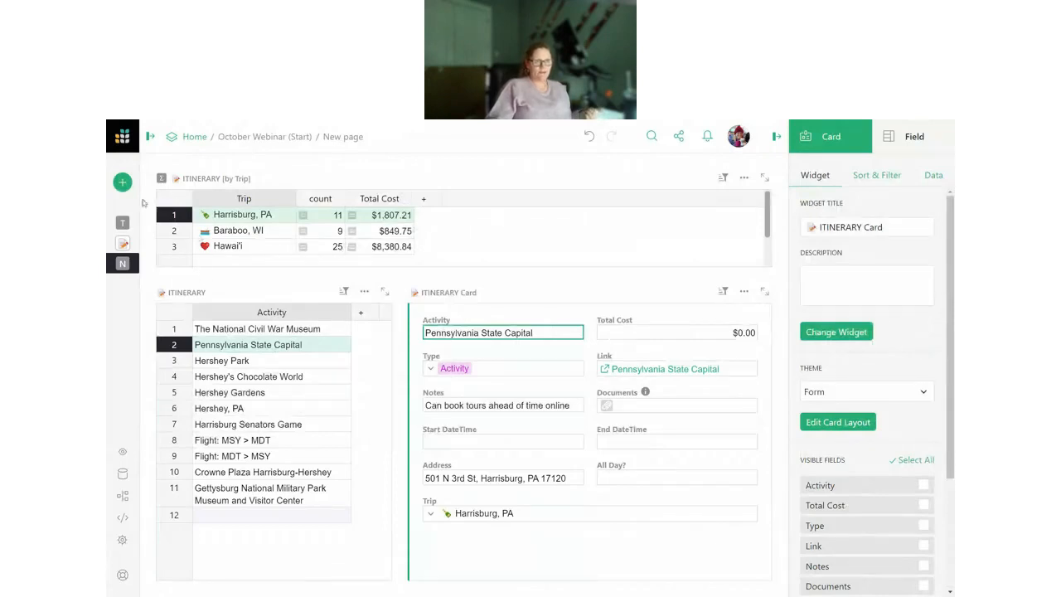
- Add an Itinerary calendar widget to the page, selected by the ITINERARY table
left_click(122, 182)
left_click(207, 235)
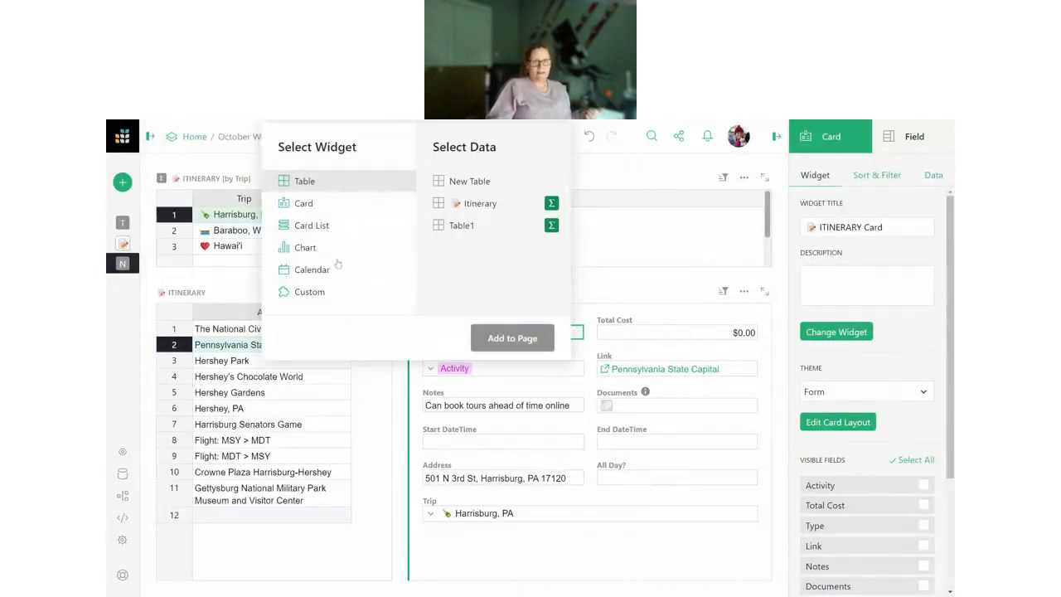
left_click(340, 270)
left_click(493, 206)
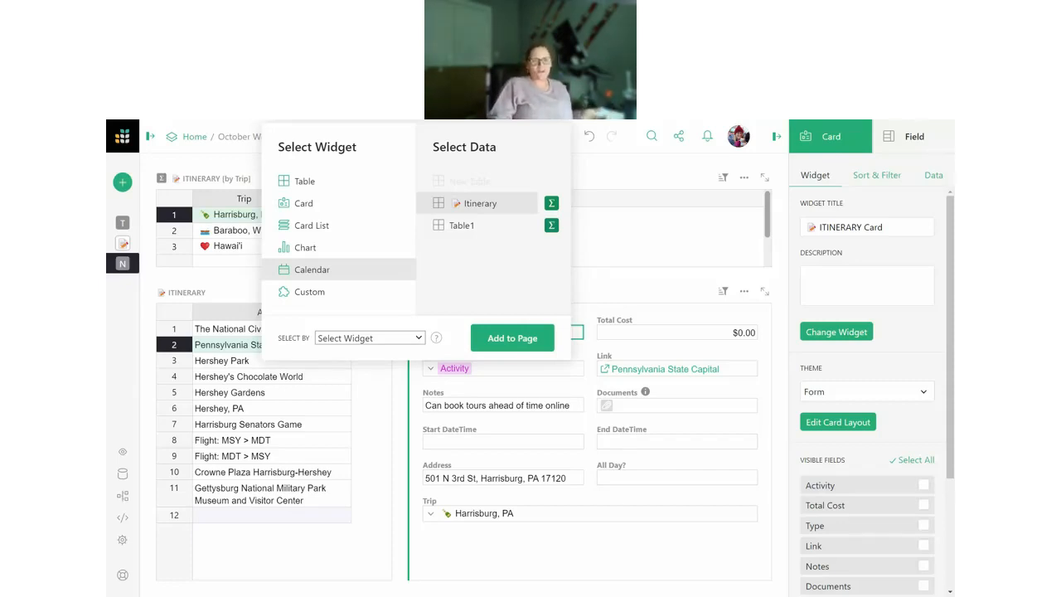
left_click(415, 340)
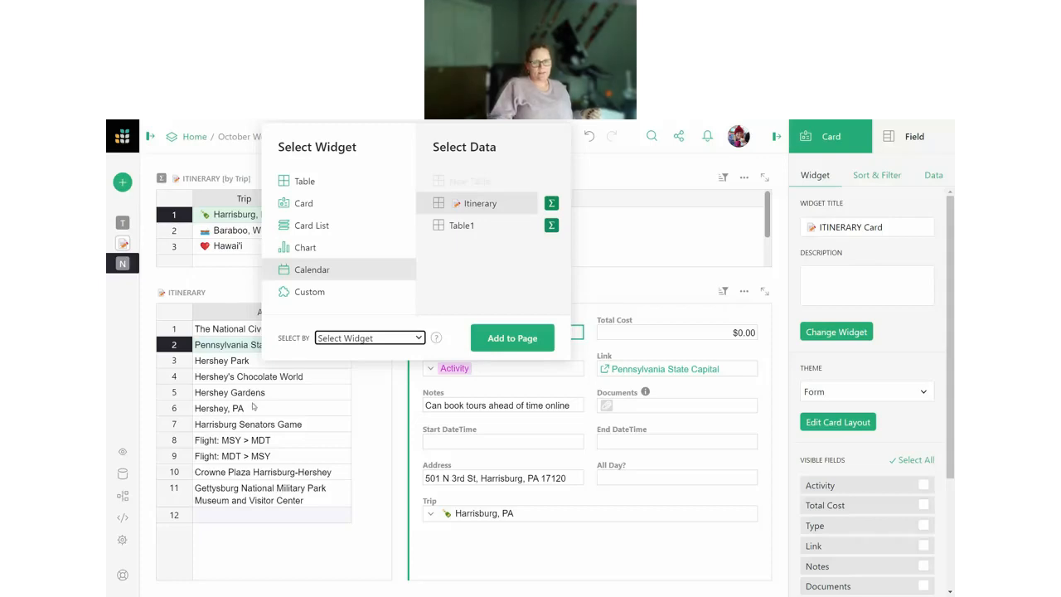
left_click(365, 339)
left_click(375, 375)
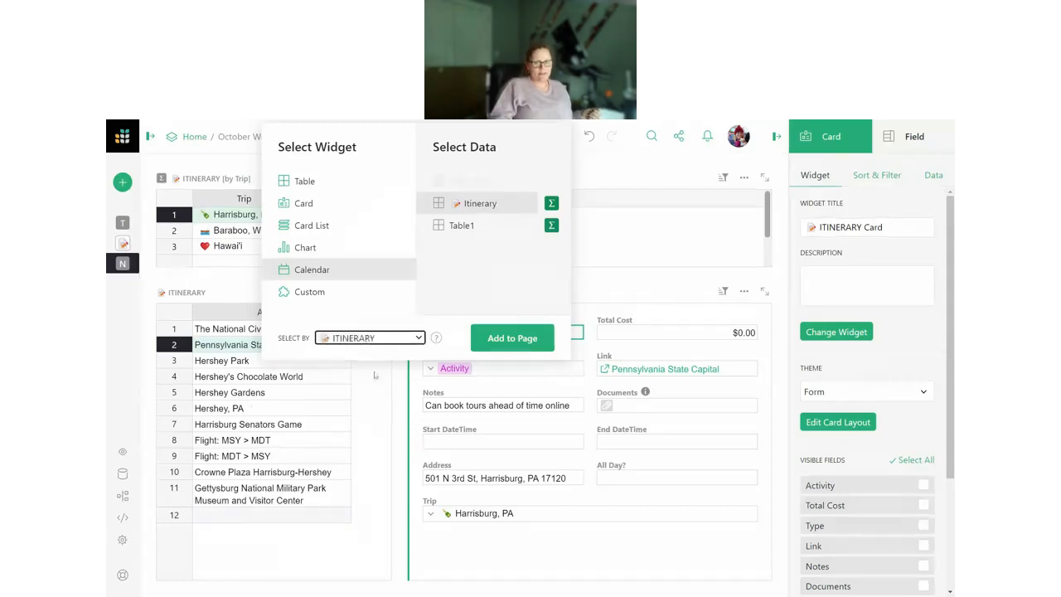
left_click(514, 343)
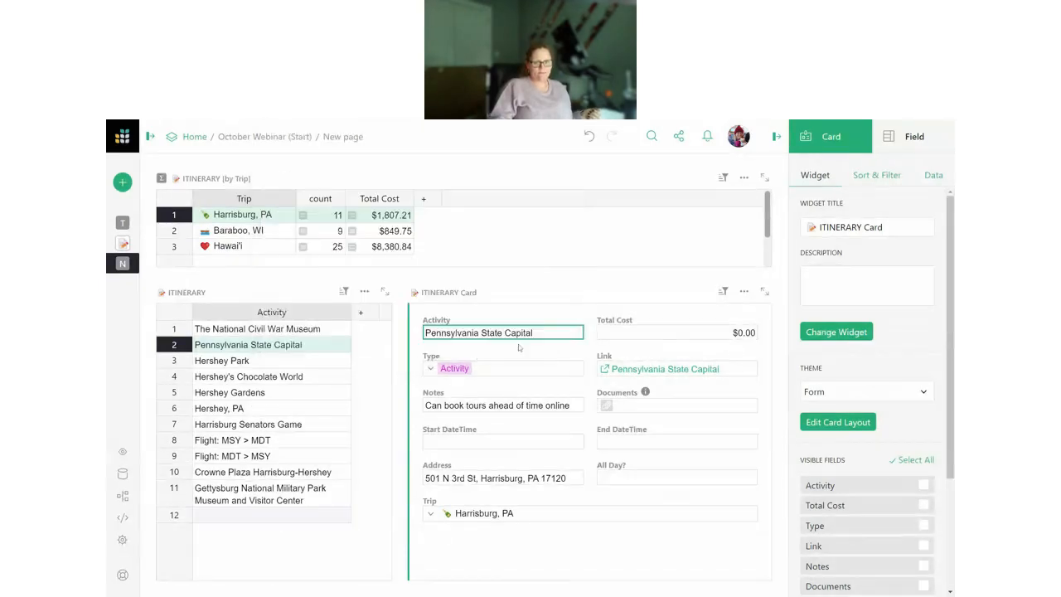
- Place the ITINERARY Calendar beside the trip summary and widen it by narrowing the summary table
left_click_drag(207, 463, 580, 186)
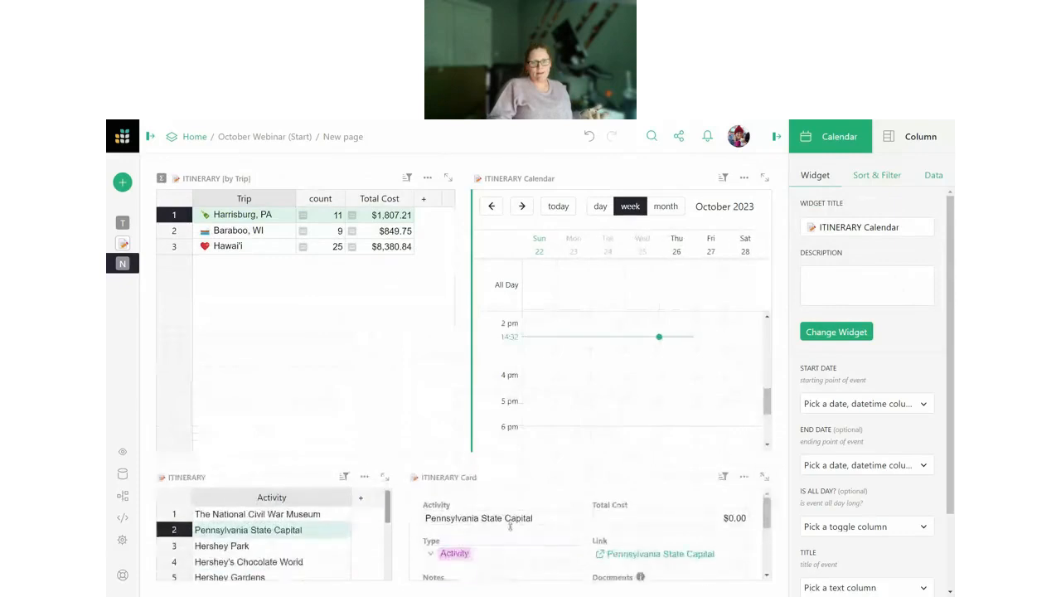
left_click_drag(463, 354, 375, 344)
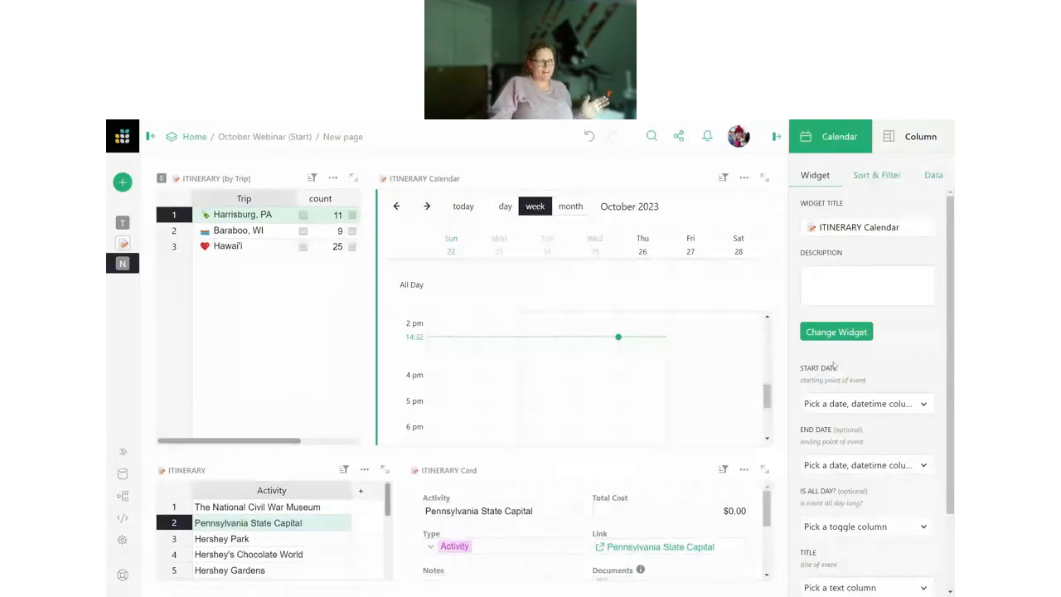
scroll(854, 357, "down", 1)
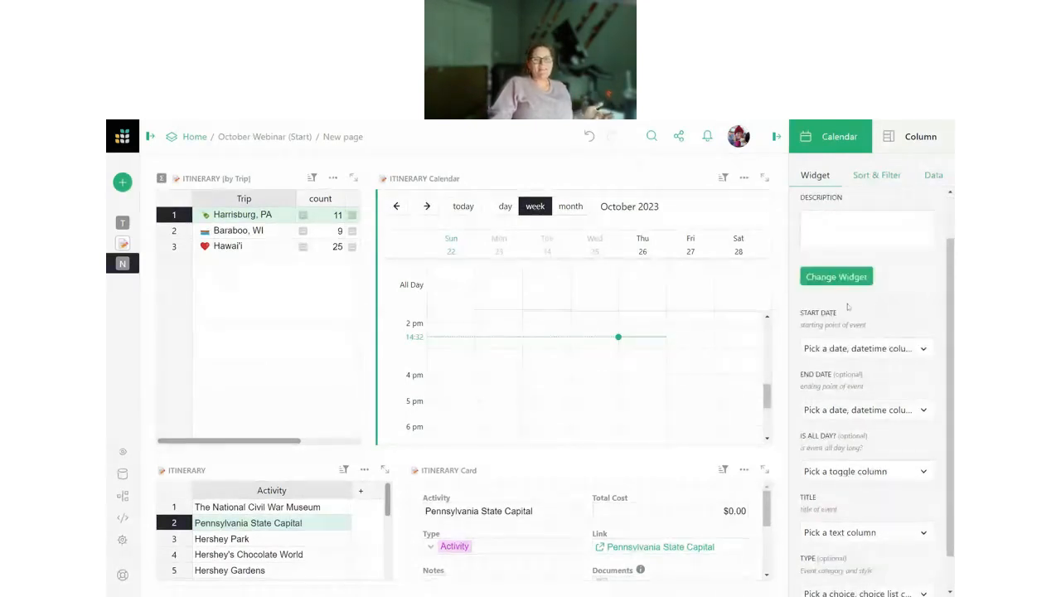
scroll(670, 384, "up", 1)
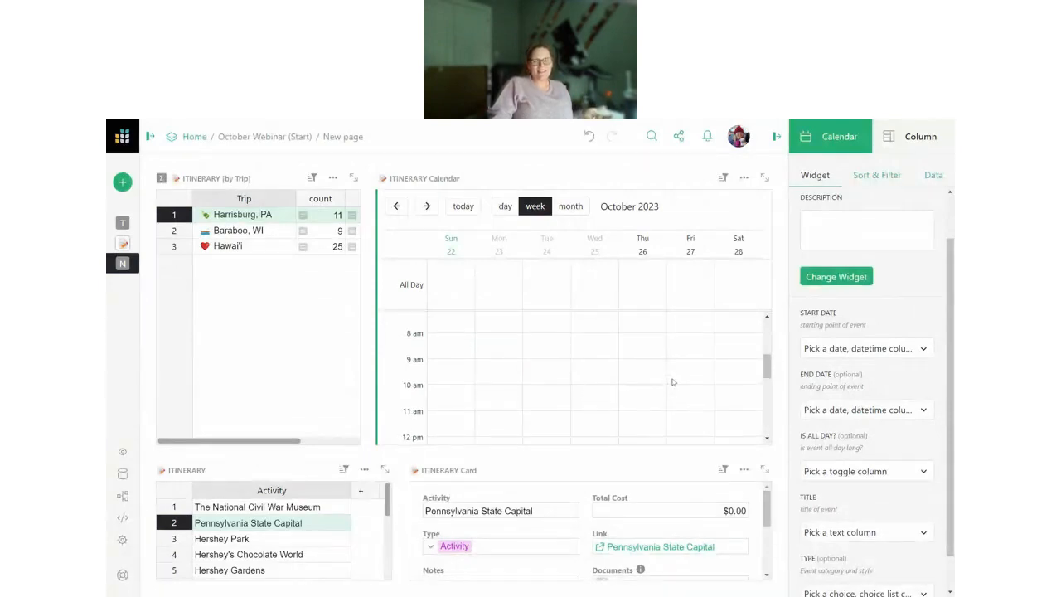
scroll(677, 380, "down", 4)
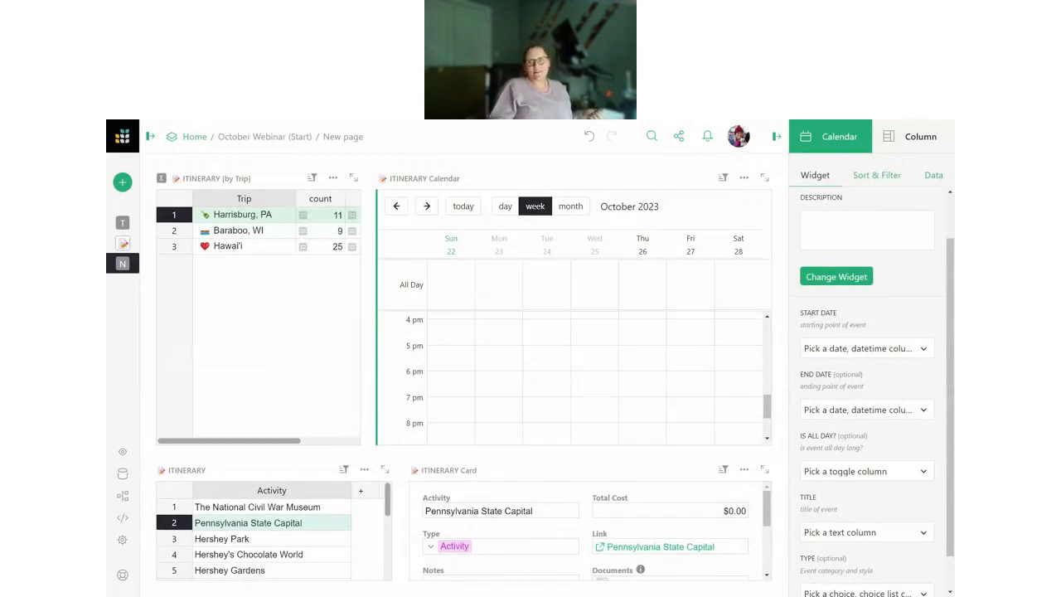
- Map the calendar's start date to Start DateTime, end date to End DateTime and all-day setting to All Day?
scroll(875, 371, "down", 1)
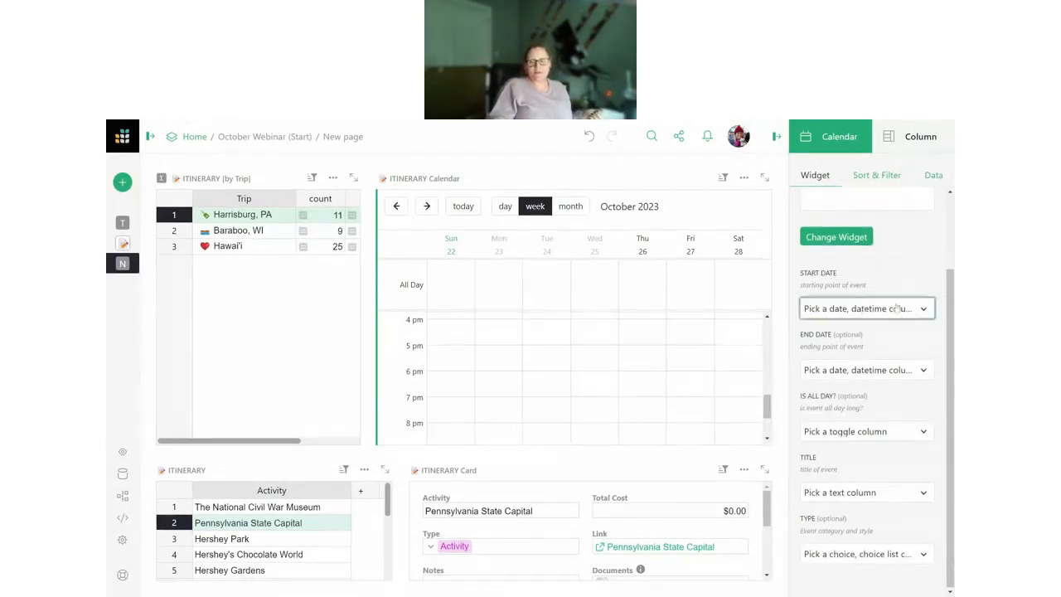
left_click(897, 308)
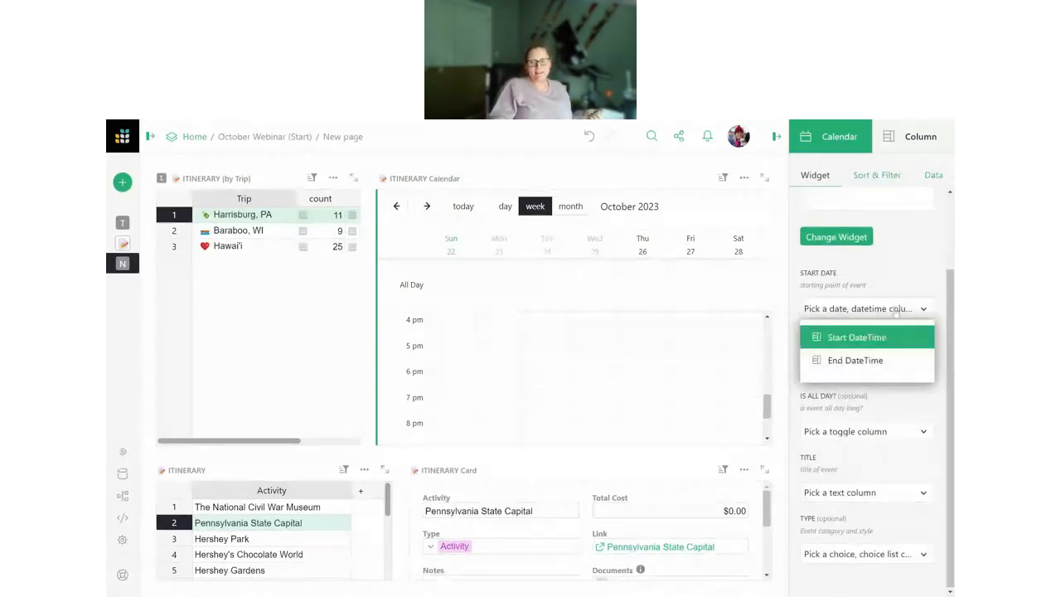
left_click(840, 337)
left_click(872, 365)
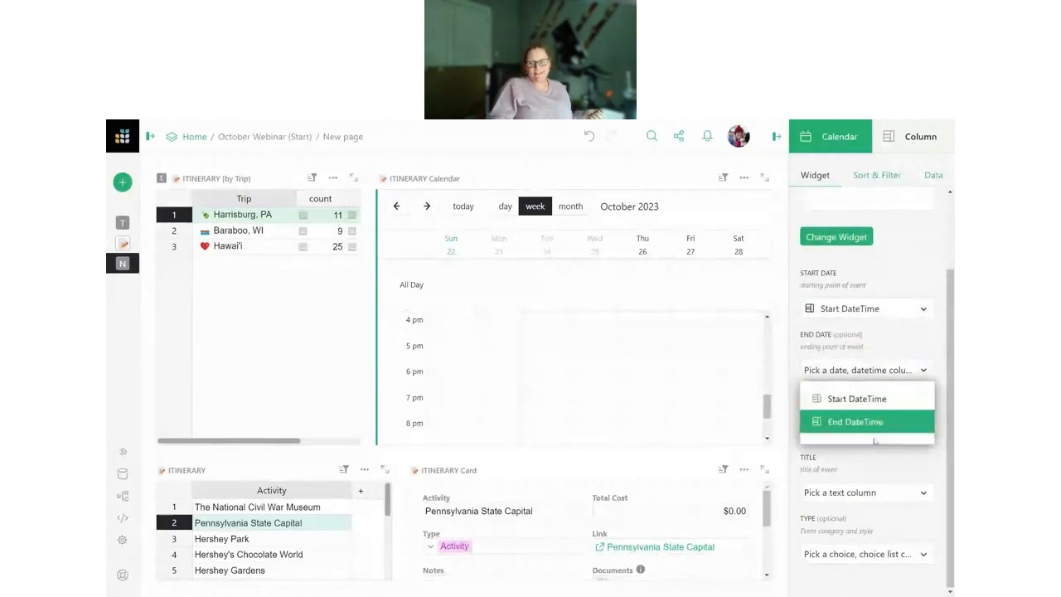
left_click(874, 420)
left_click(876, 432)
left_click(843, 460)
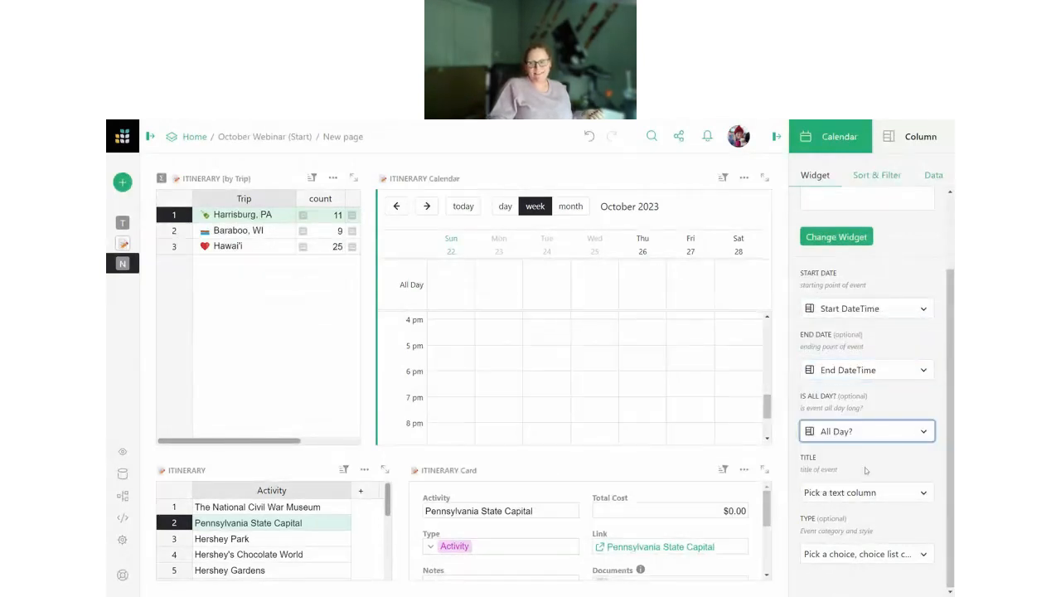
- Map the calendar's event title to the Activity column and its event type to the Type column
left_click(862, 493)
left_click(867, 389)
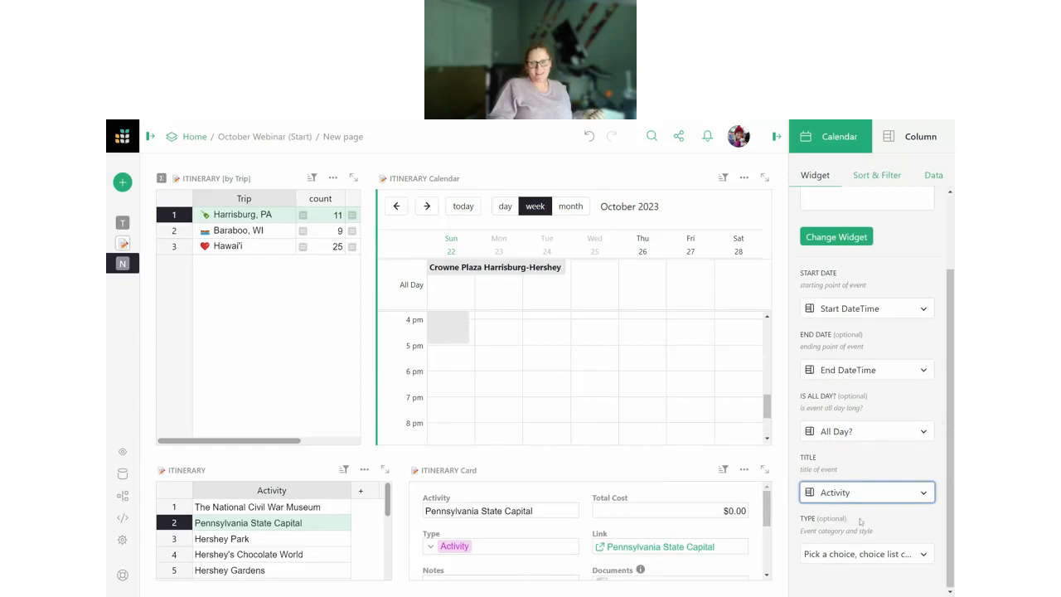
scroll(644, 381, "up", 3)
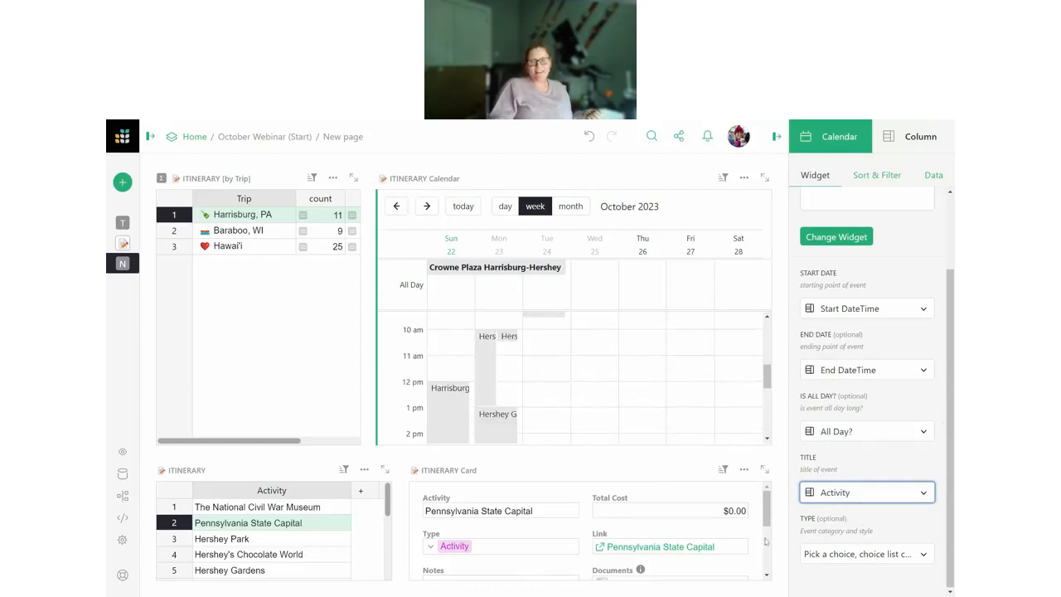
left_click(841, 560)
left_click(848, 495)
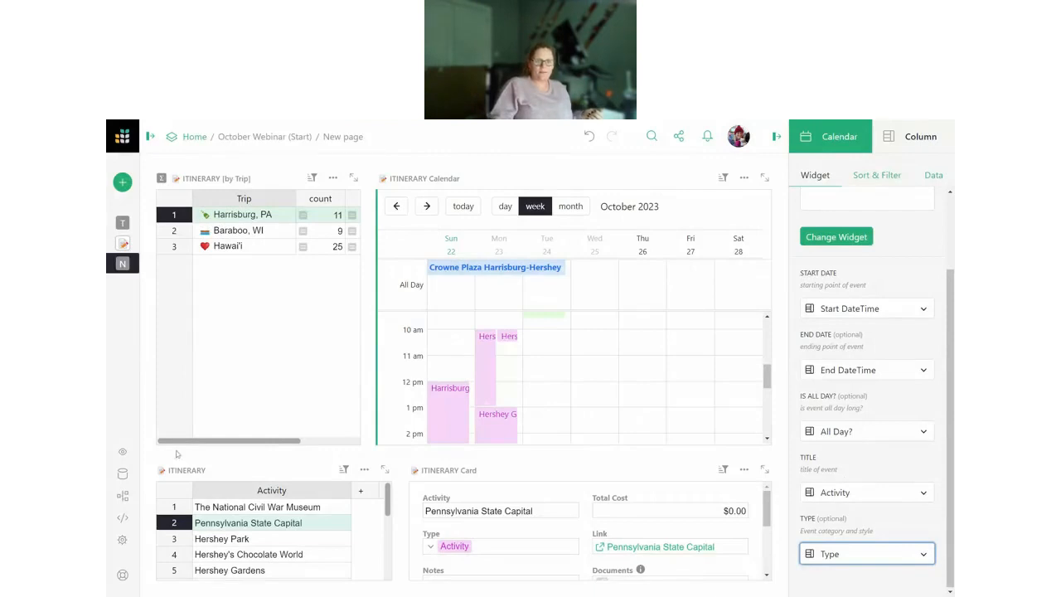
- Stack the ITINERARY table and card under the trip summary beside the calendar, select Hershey Park and make the card taller
left_click_drag(181, 470, 282, 365)
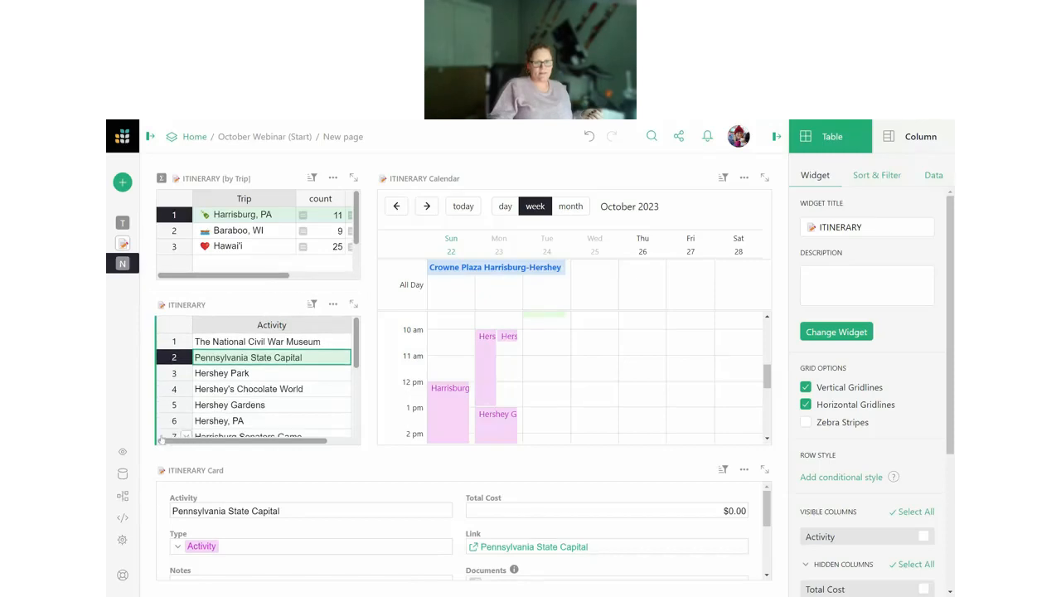
left_click_drag(151, 467, 239, 446)
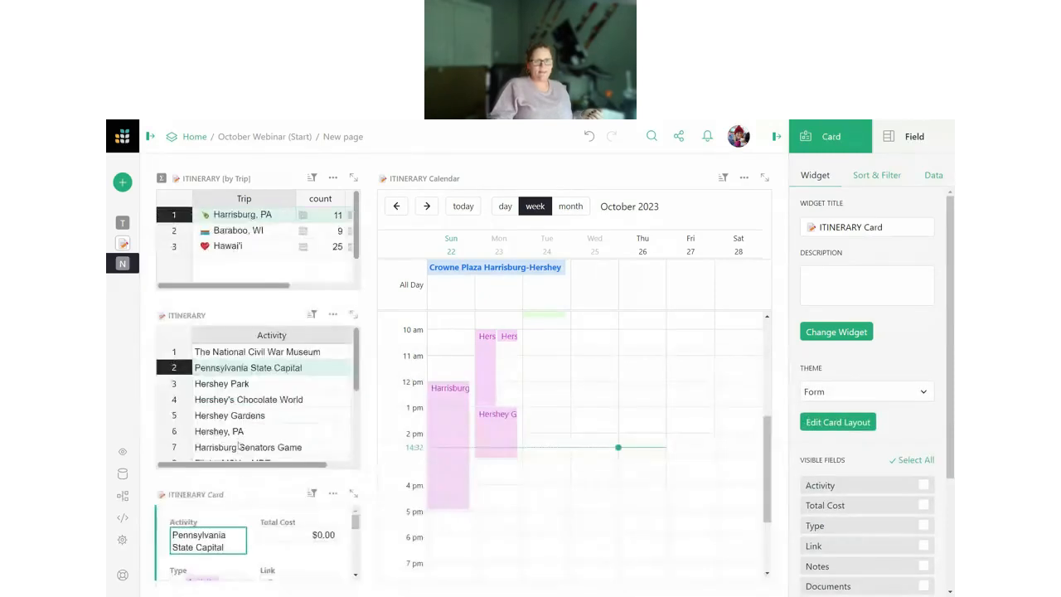
left_click(249, 389)
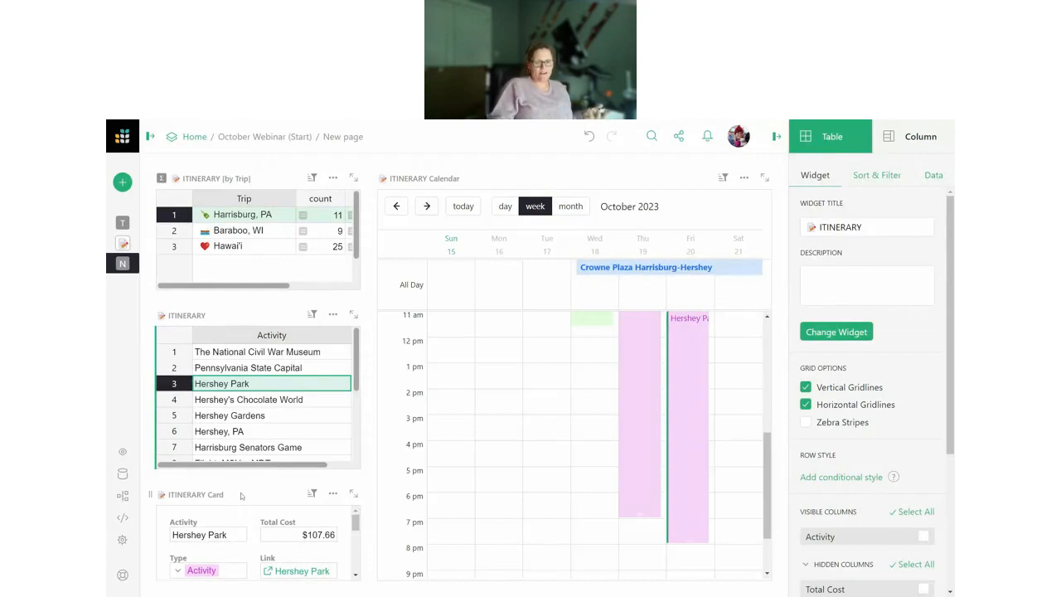
left_click_drag(244, 481, 245, 433)
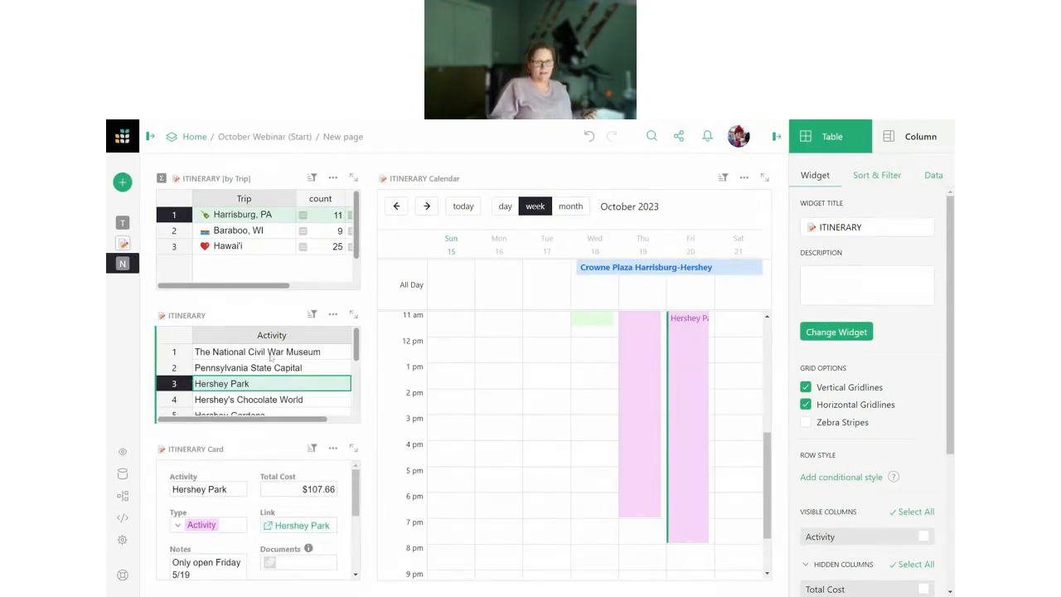
- Select Hershey's Chocolate World, then the Baraboo trip and its Circus World Museum to check the linked card and calendar
left_click(259, 401)
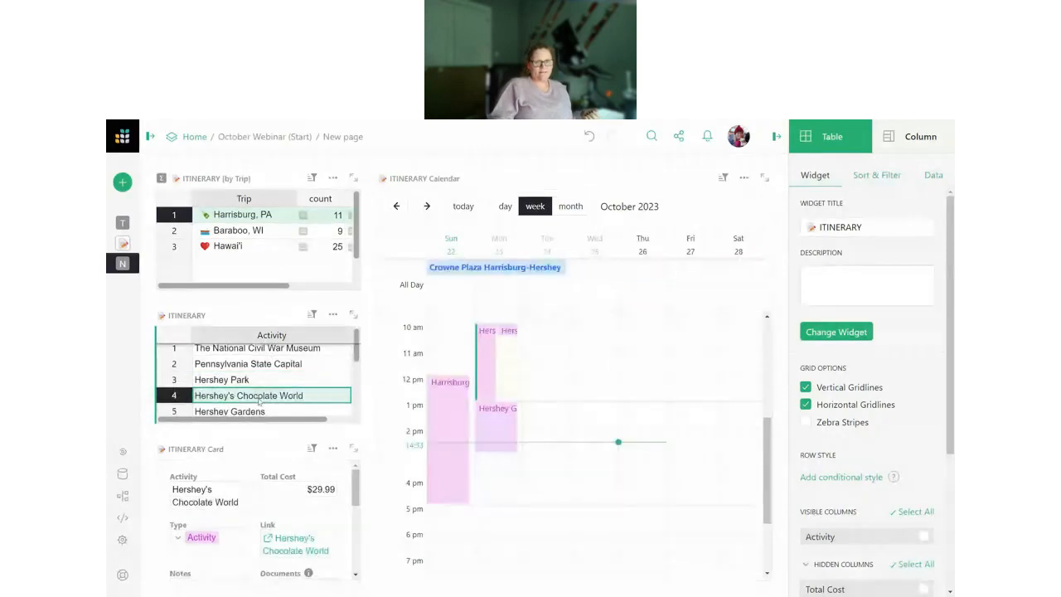
left_click(263, 232)
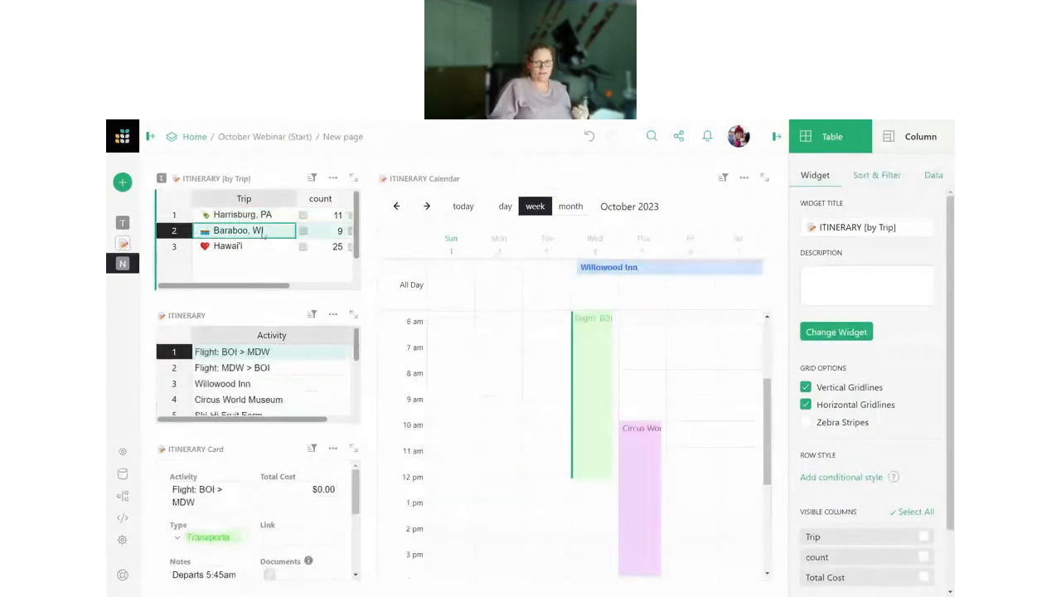
left_click(234, 400)
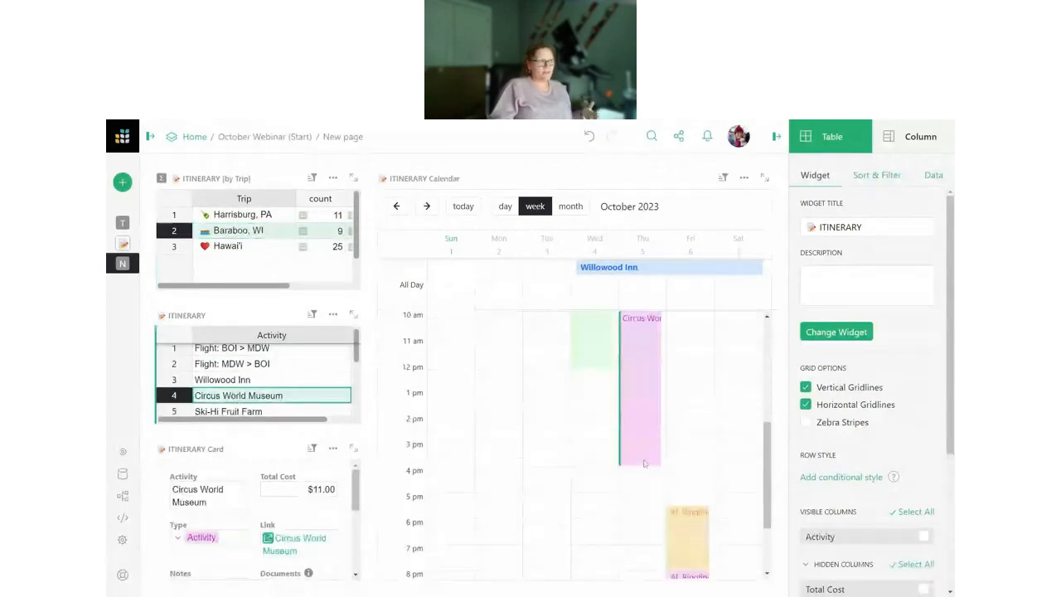
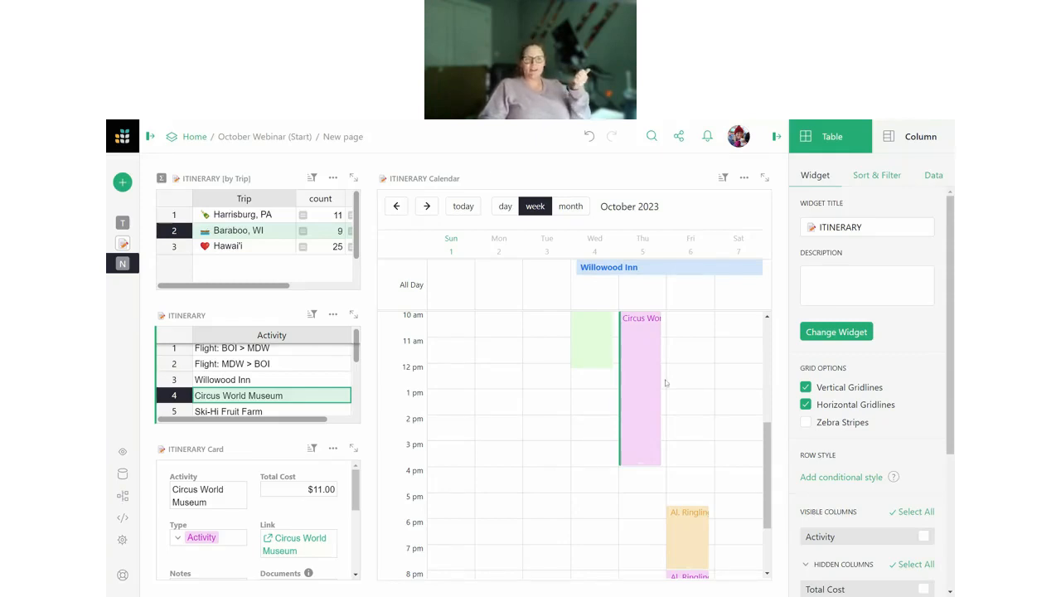
- Select New Life Lavender & Cherry Farm and examine its card, switching to Ski-Hi Fruit Farm and back to compare the calendar
scroll(244, 402, "up", 1)
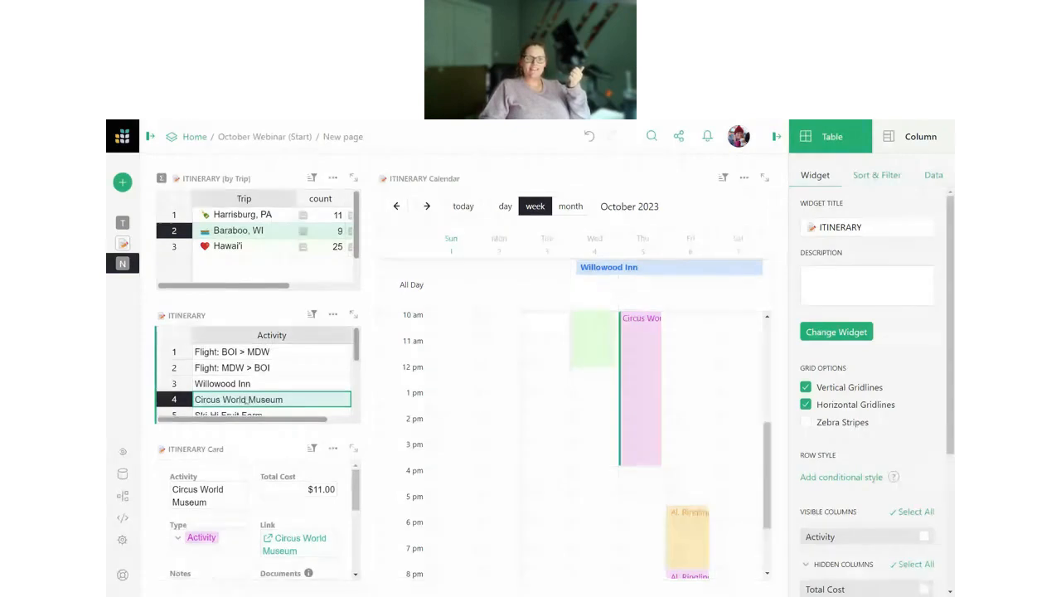
scroll(247, 401, "down", 1)
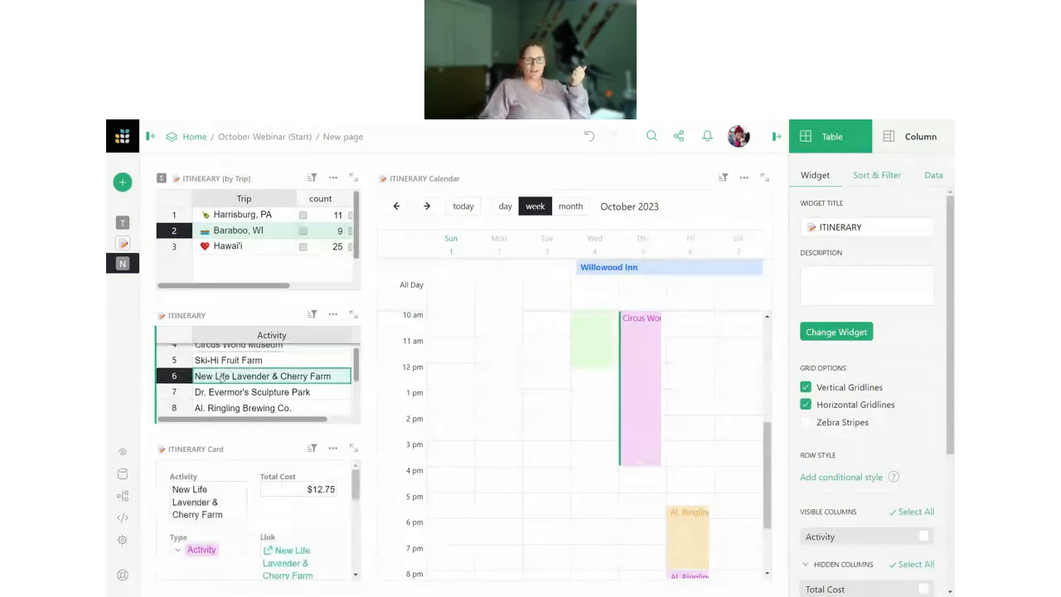
left_click(221, 378)
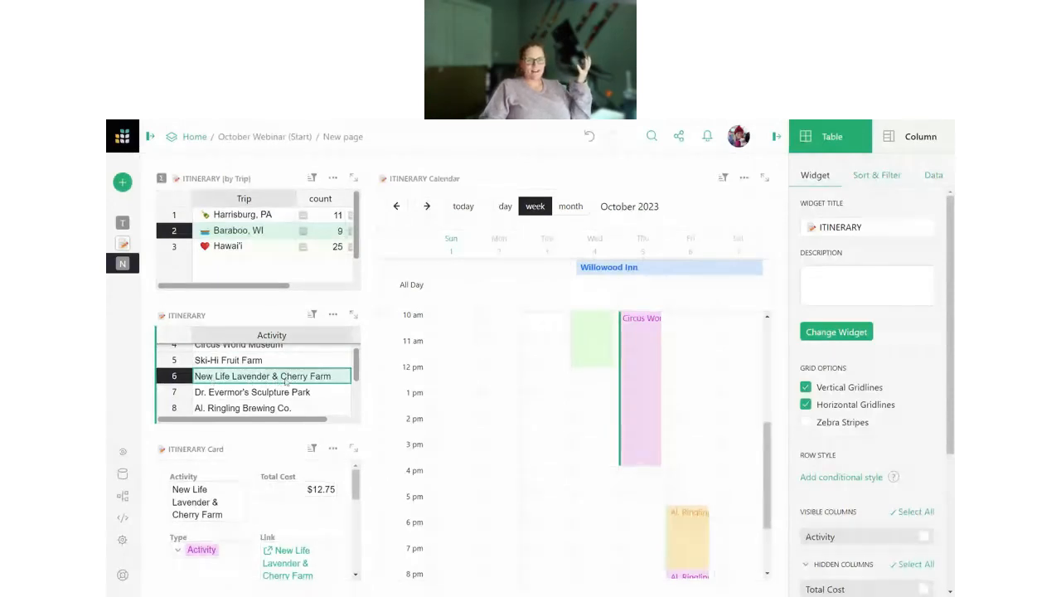
scroll(240, 486, "down", 5)
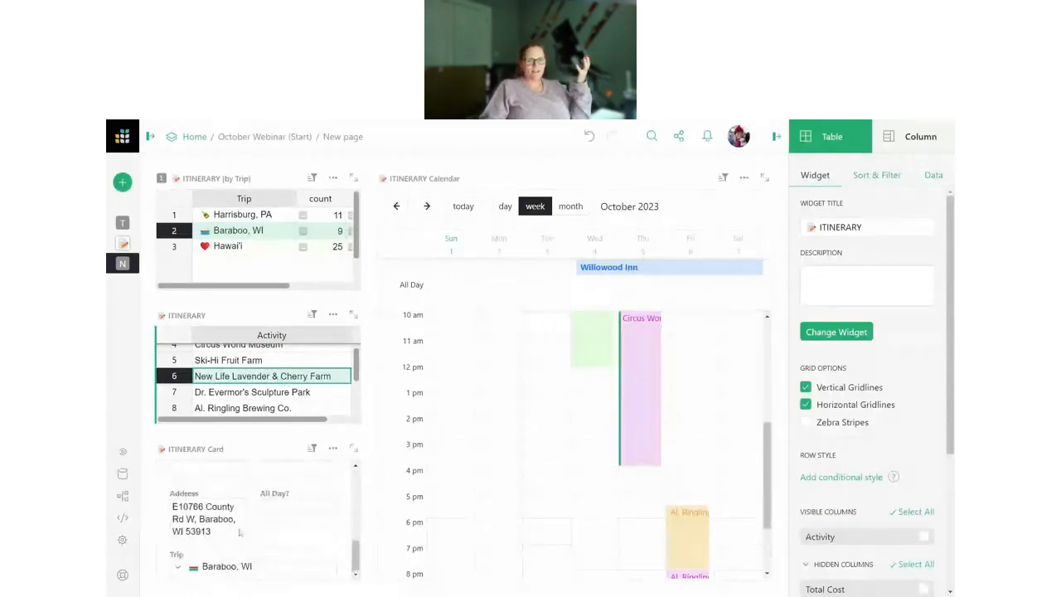
scroll(240, 486, "up", 2)
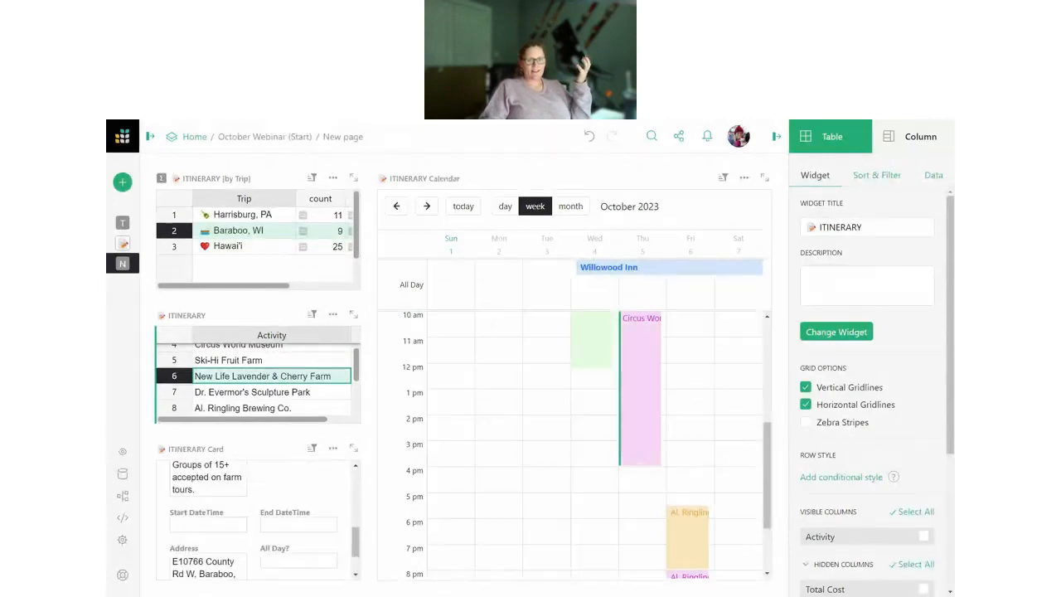
left_click(269, 361)
left_click(270, 377)
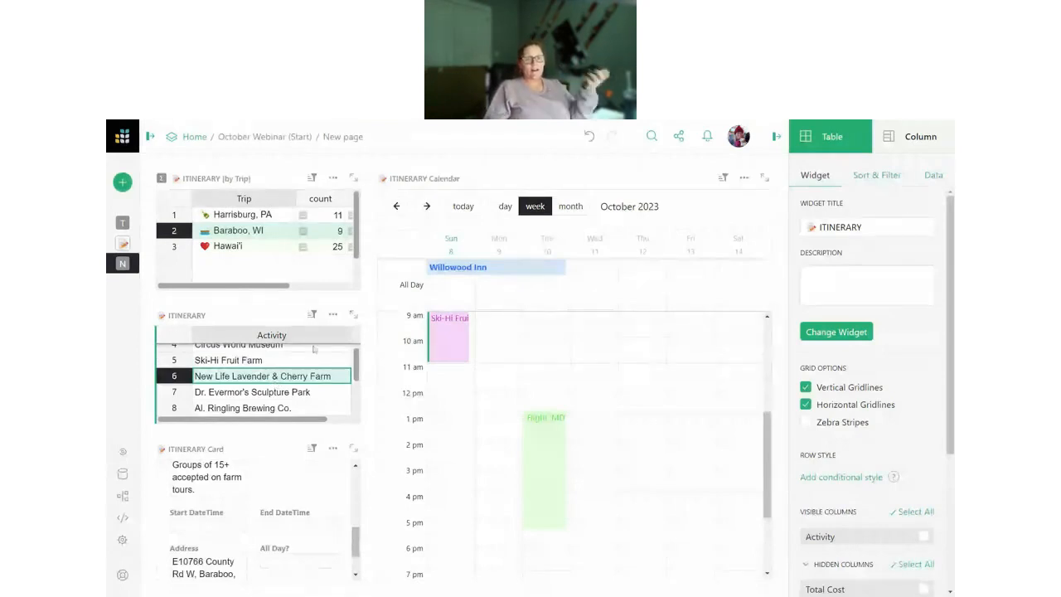
- Set the Start DateTime of New Life Lavender & Cherry Farm to 10/11/2023 in its card
left_click(239, 528)
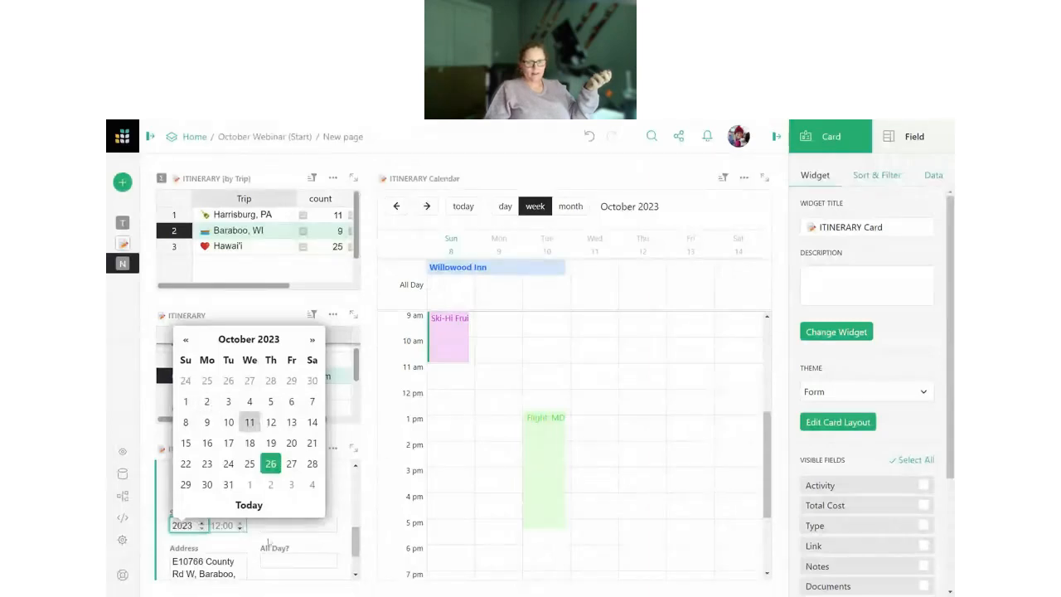
left_click(249, 422)
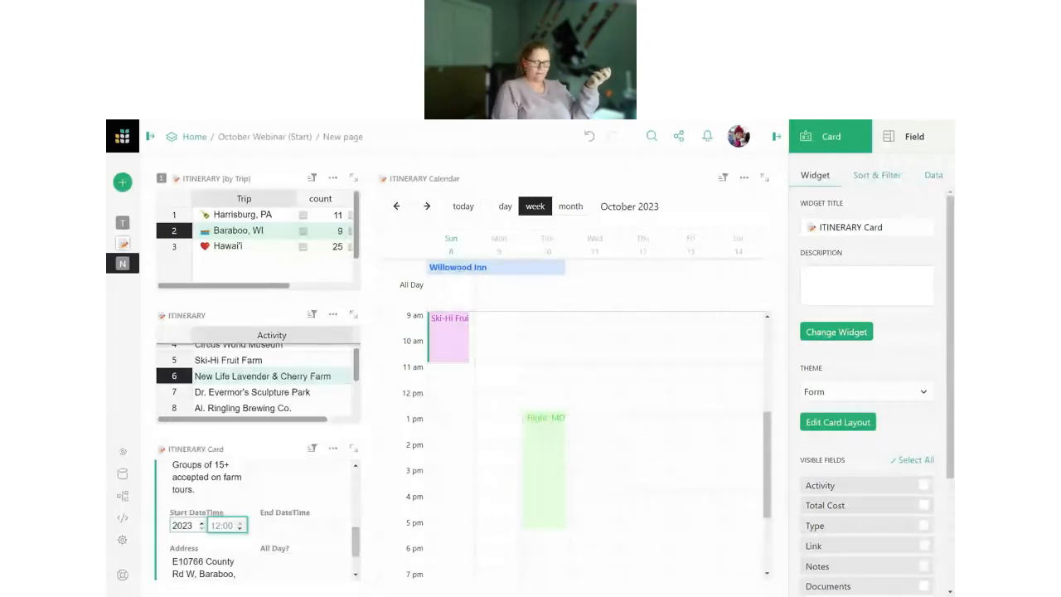
type("10/11/")
key("Return")
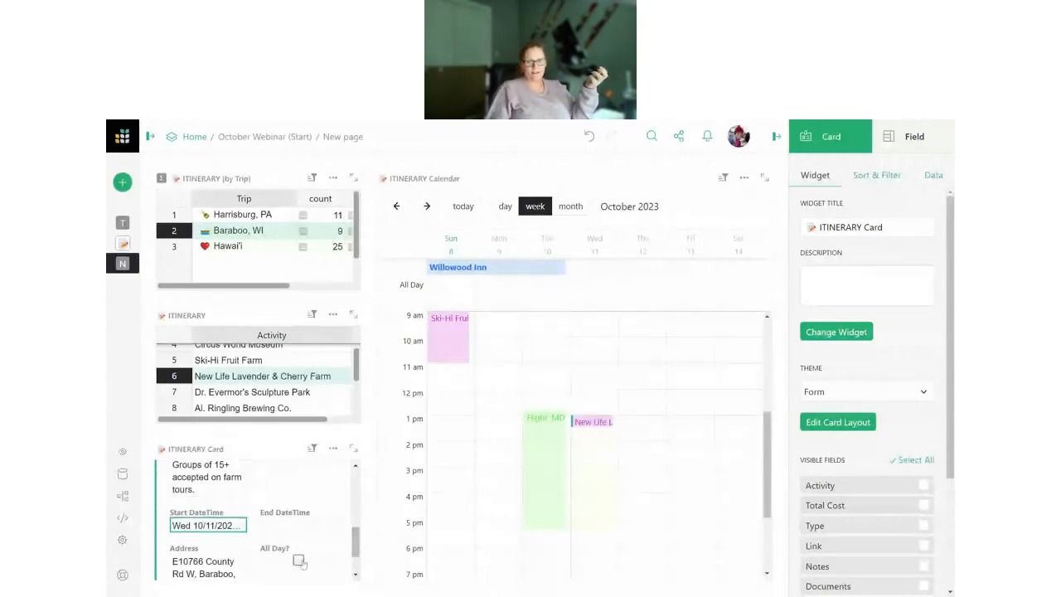
- Mark New Life Lavender & Cherry Farm as an all-day event, setting its All Day? field to true
left_click(300, 560)
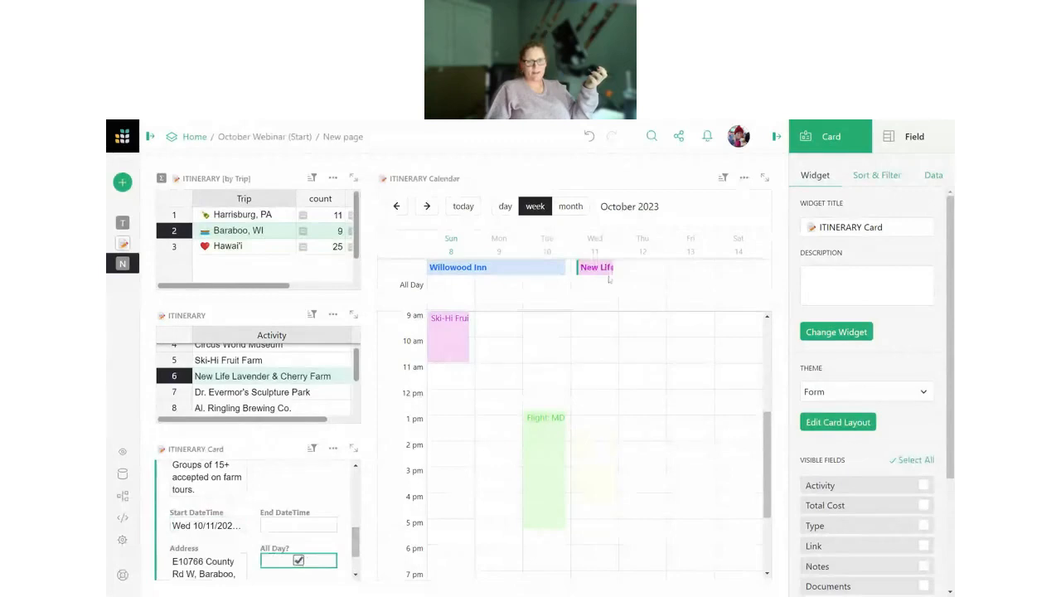
left_click(298, 561)
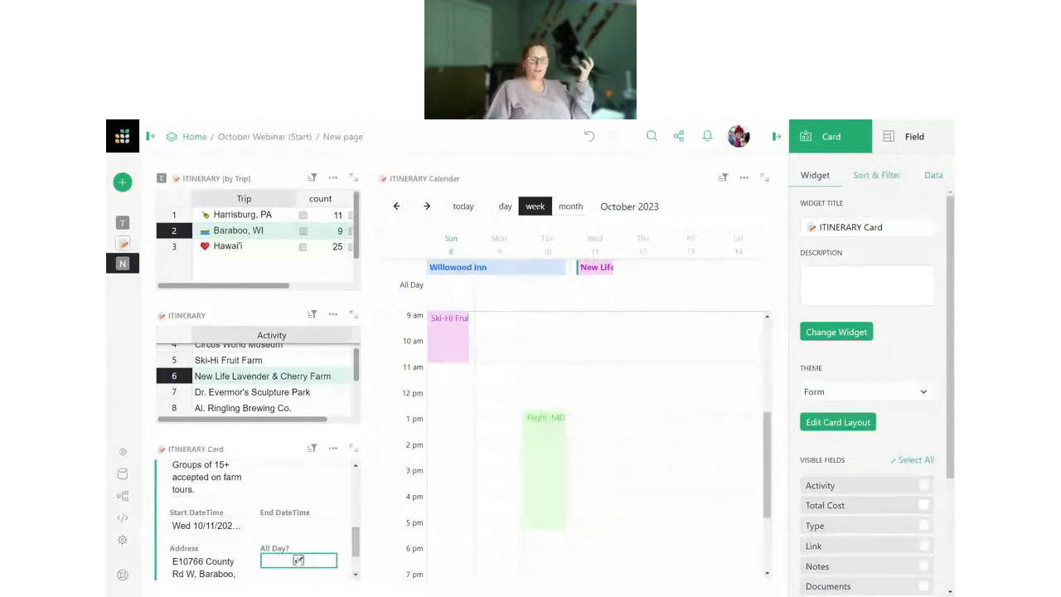
type("true")
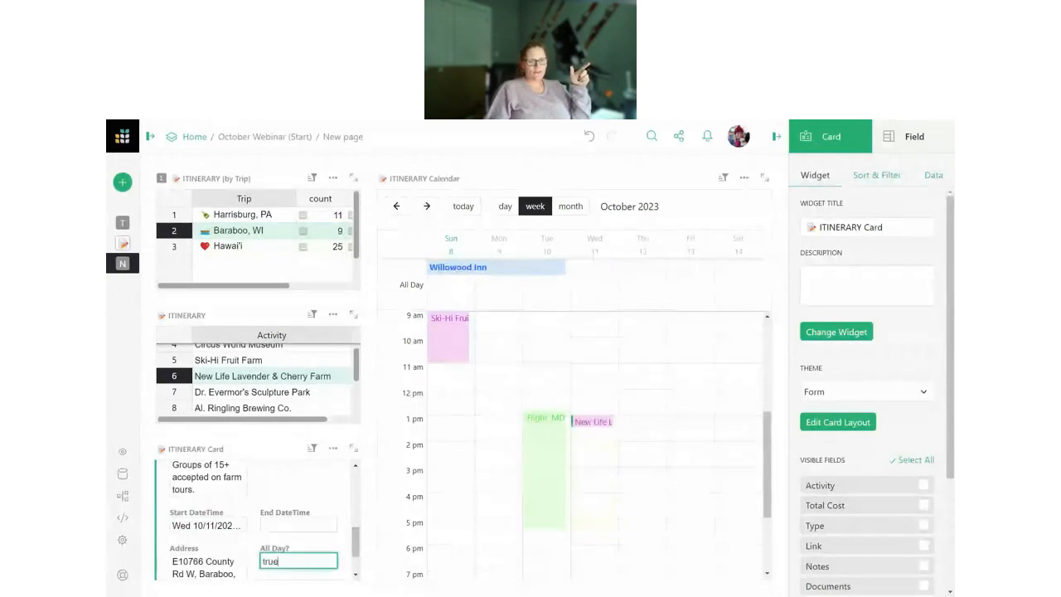
key("Return")
left_click(238, 523)
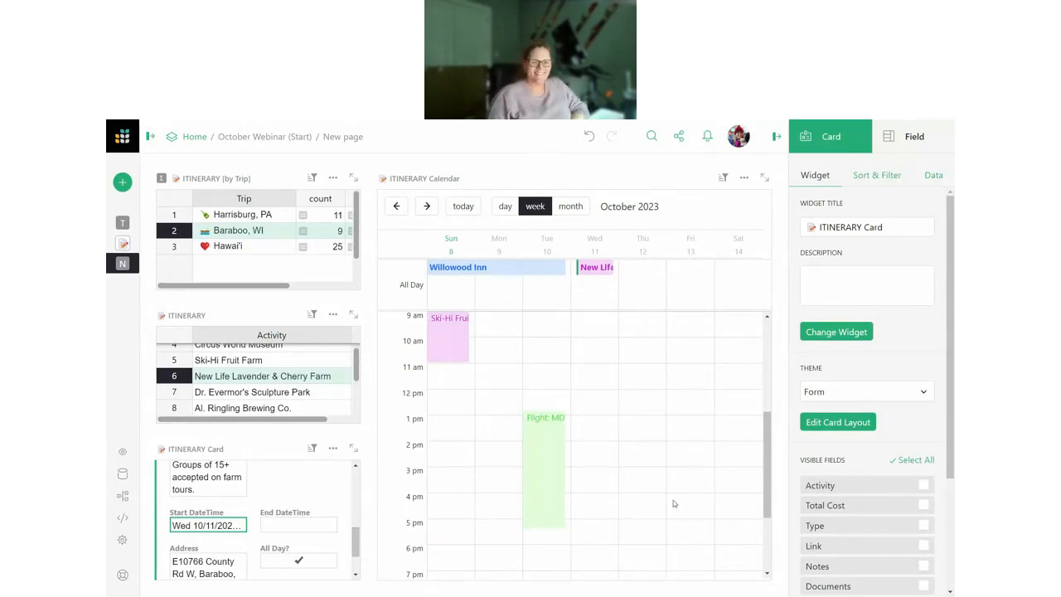
scroll(261, 481, "up", 1)
scroll(261, 481, "up", 5)
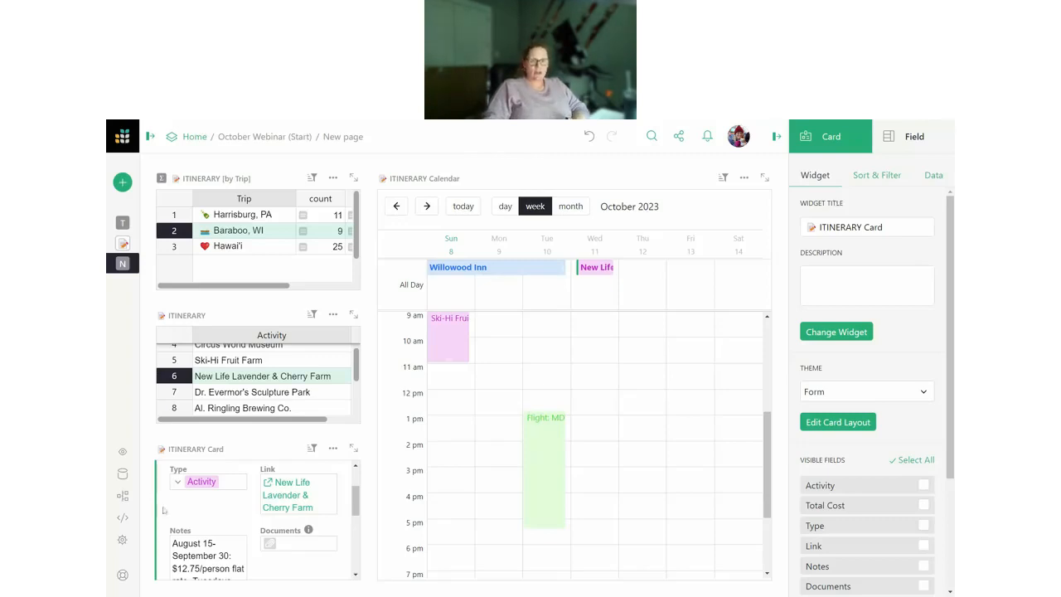
scroll(278, 461, "down", 3)
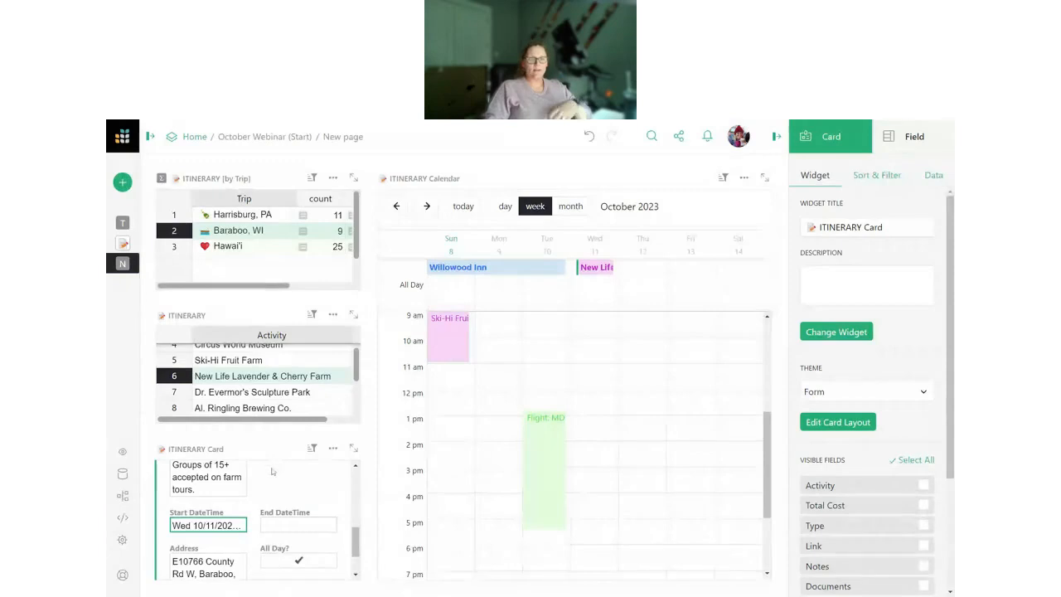
- Go to the Table1 page and show the column settings of Start DateTime
mouse_move(124, 222)
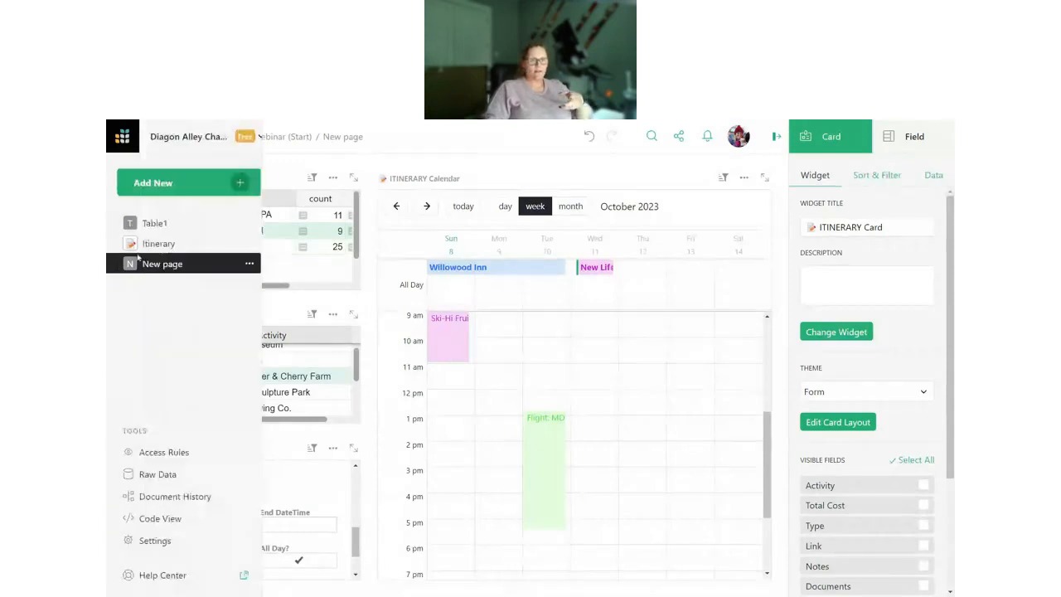
left_click(158, 243)
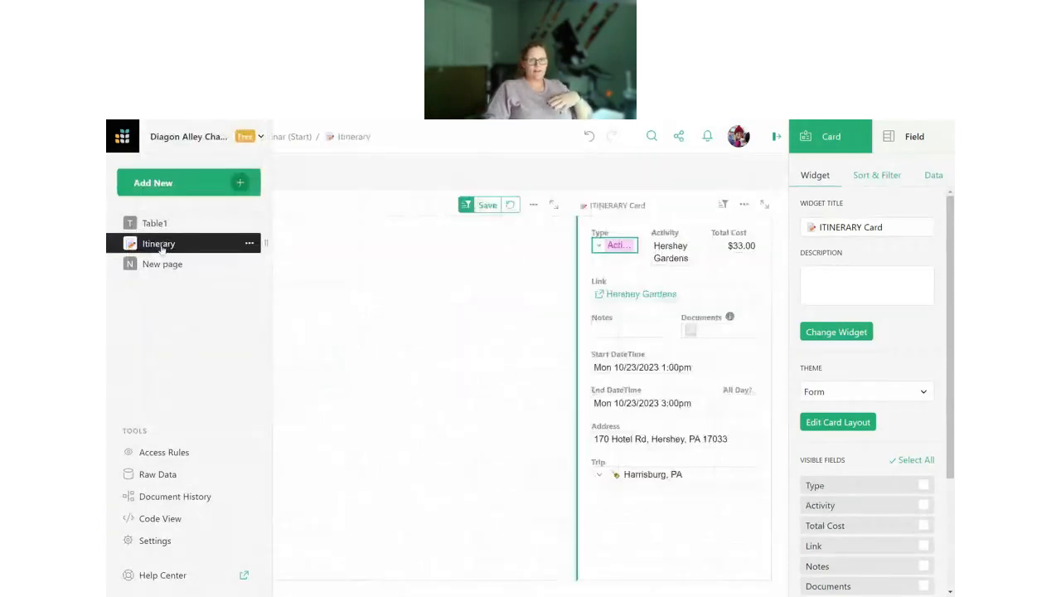
left_click(154, 223)
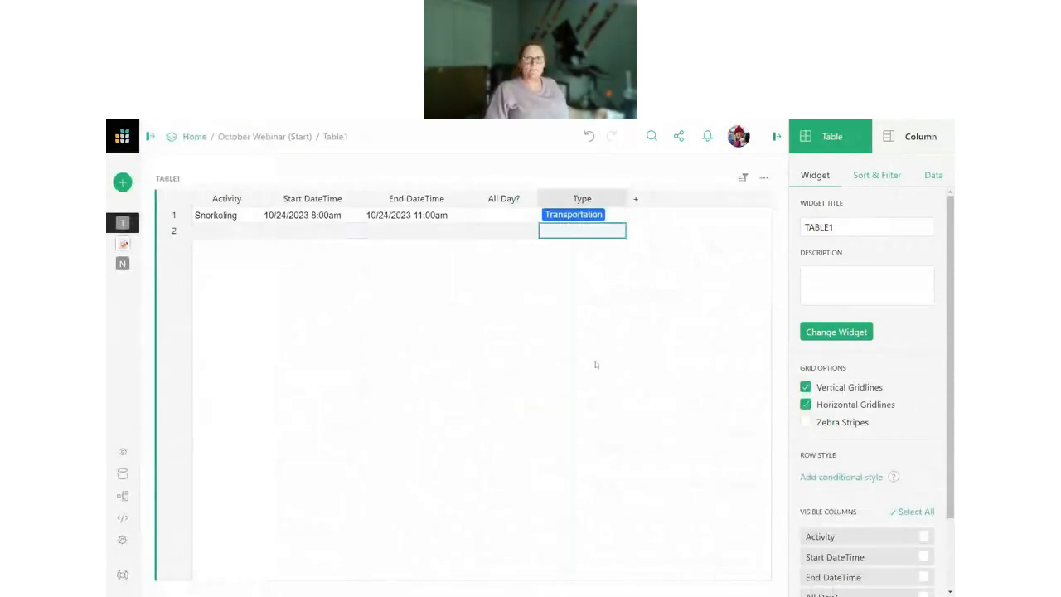
left_click(308, 232)
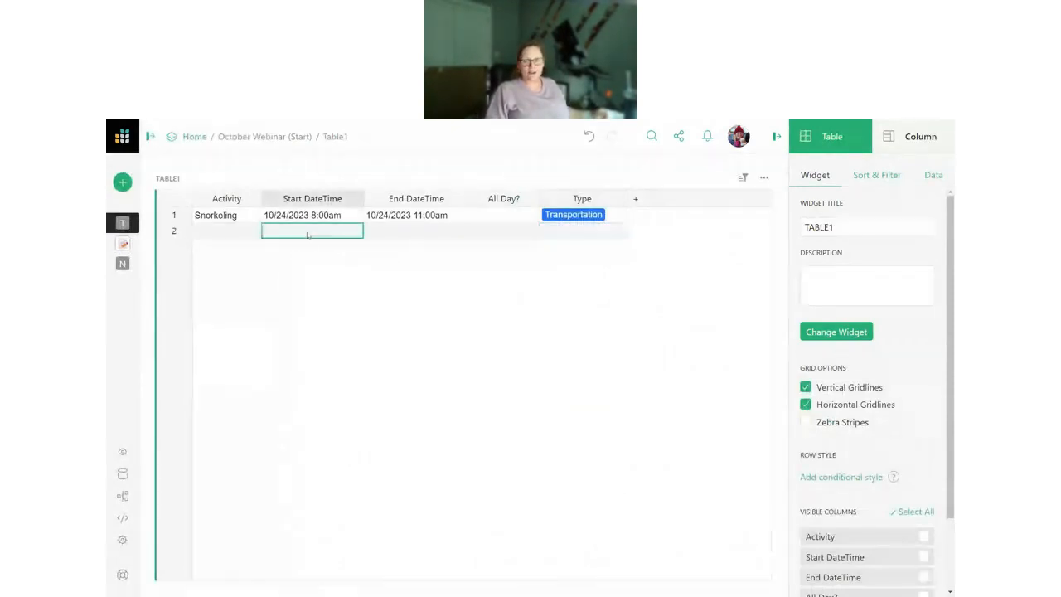
left_click(932, 143)
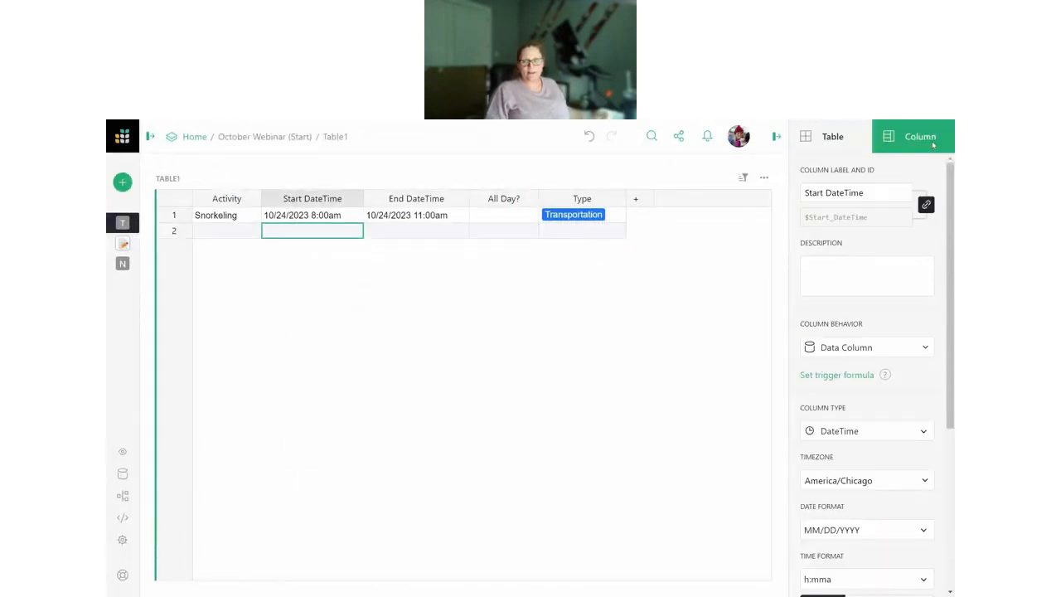
- Give the Start DateTime column in Table1 the trigger formula DATEADD(TODAY(), days=5)
left_click(845, 375)
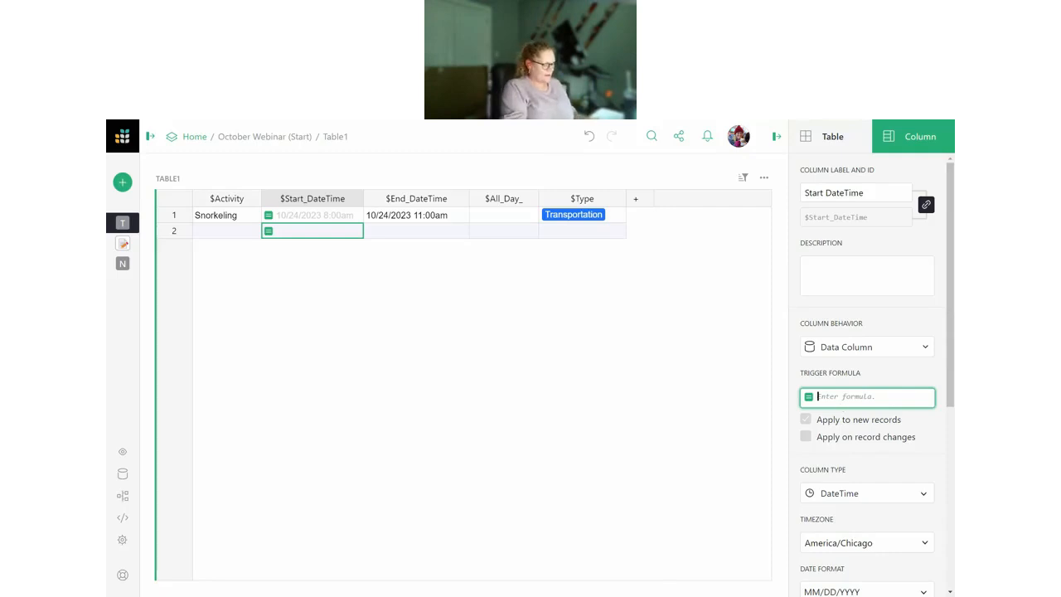
type("DATEADD")
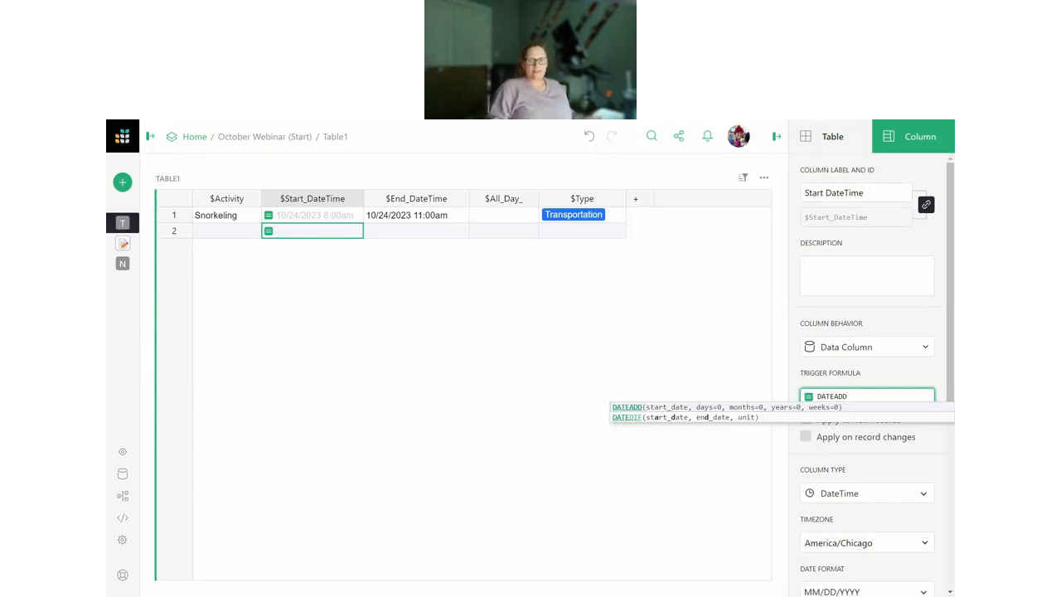
type("(")
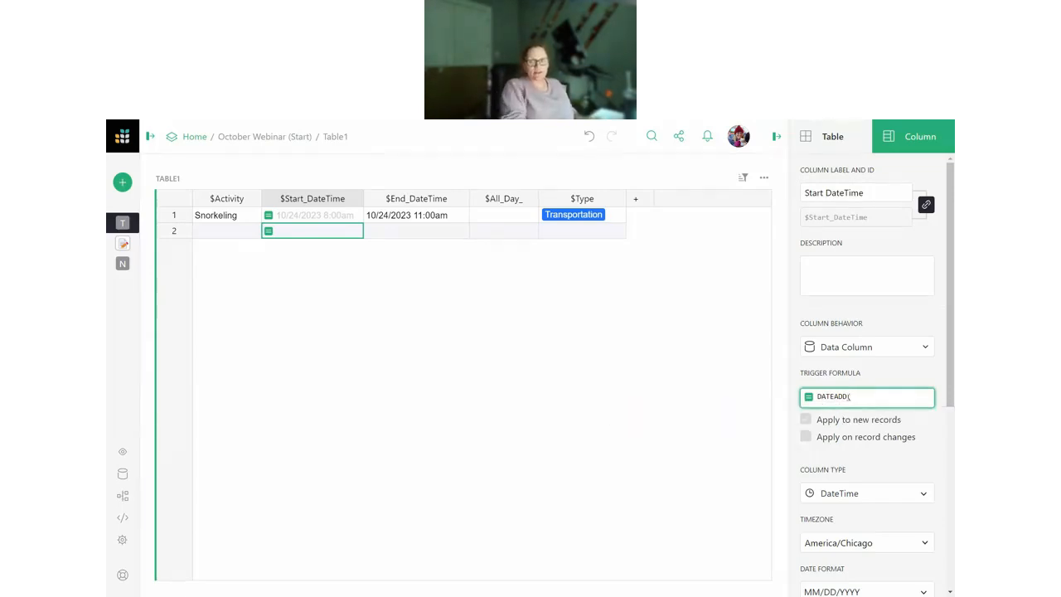
type("TODA")
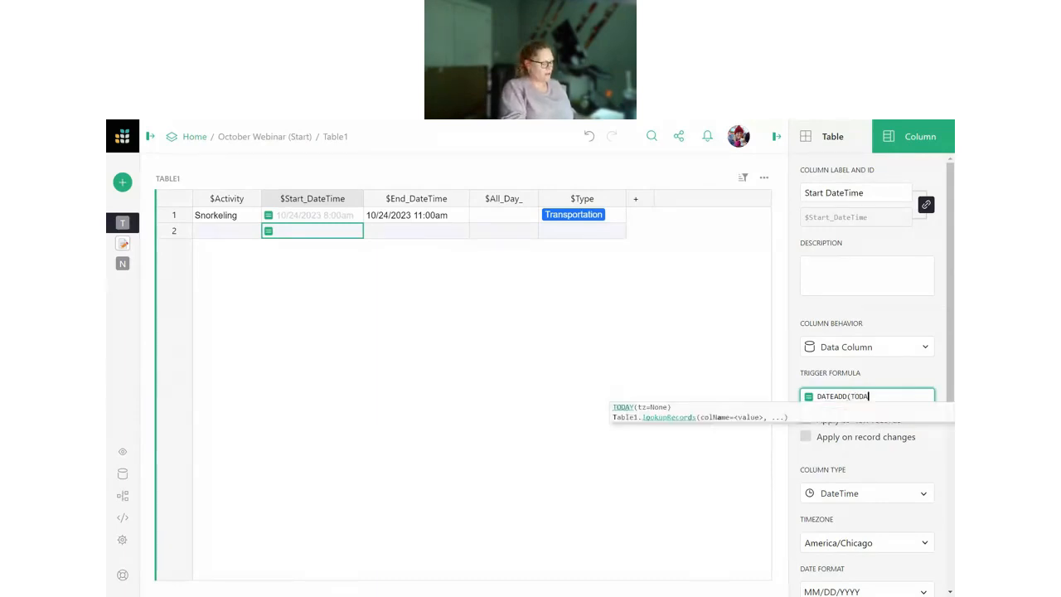
type("Y()")
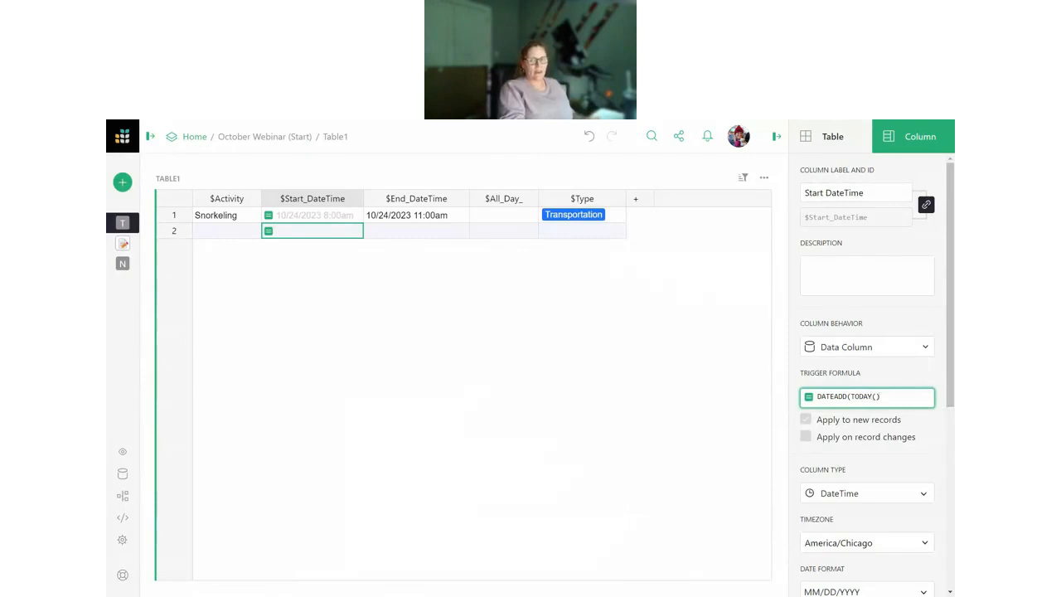
type(",")
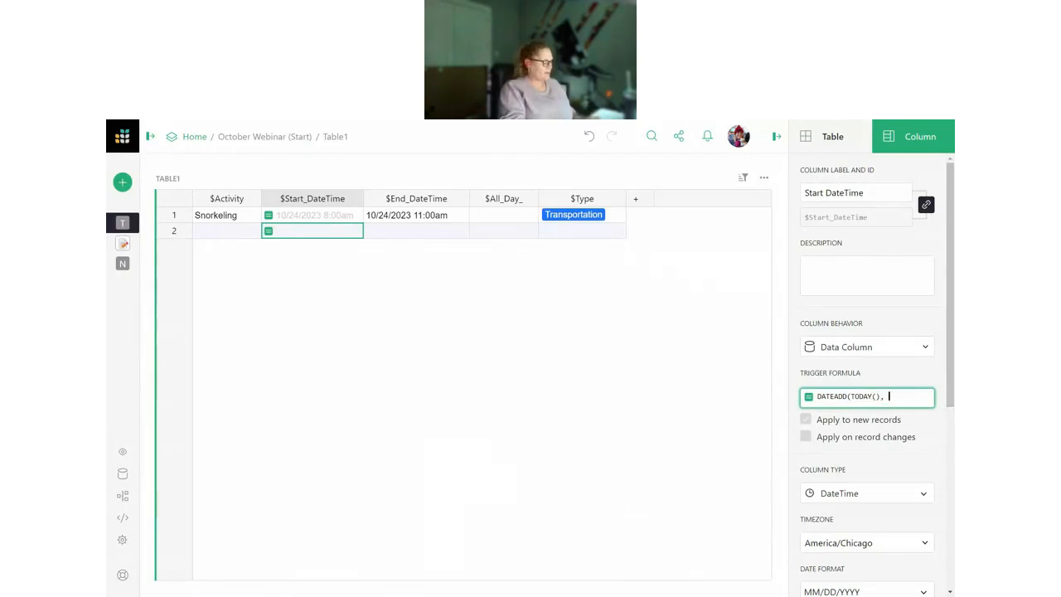
type(" days")
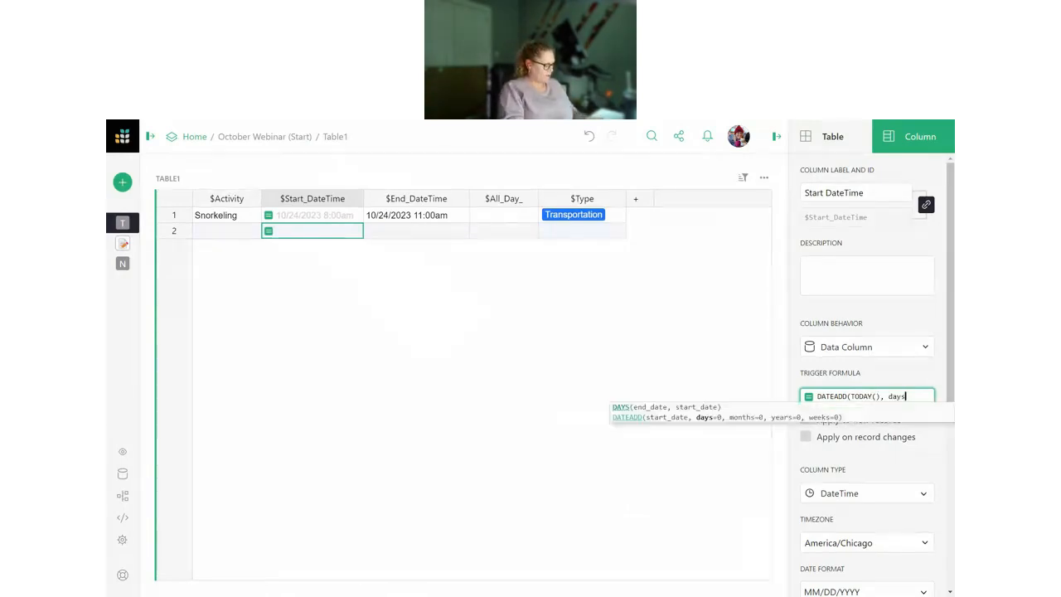
type("=5")
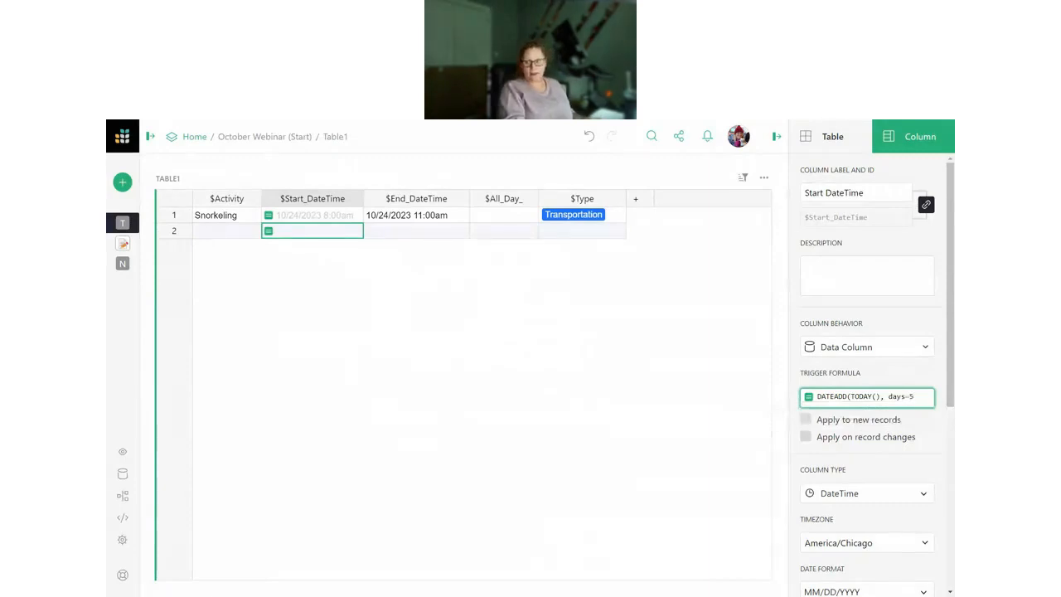
type(")")
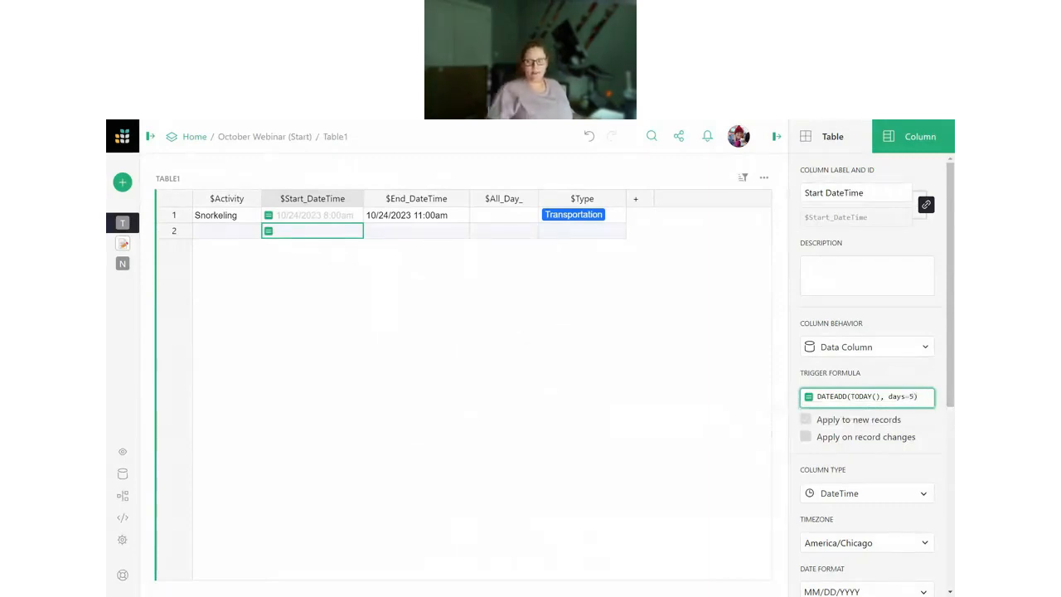
key("Return")
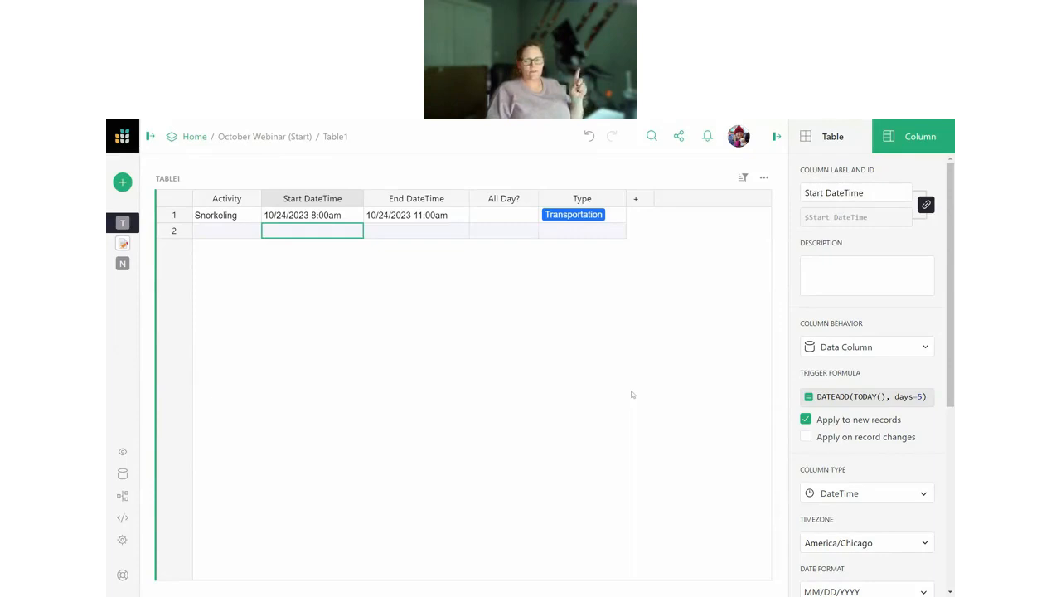
- Try NOW() on a second line of the Start DateTime trigger formula and remove that line again
left_click(865, 398)
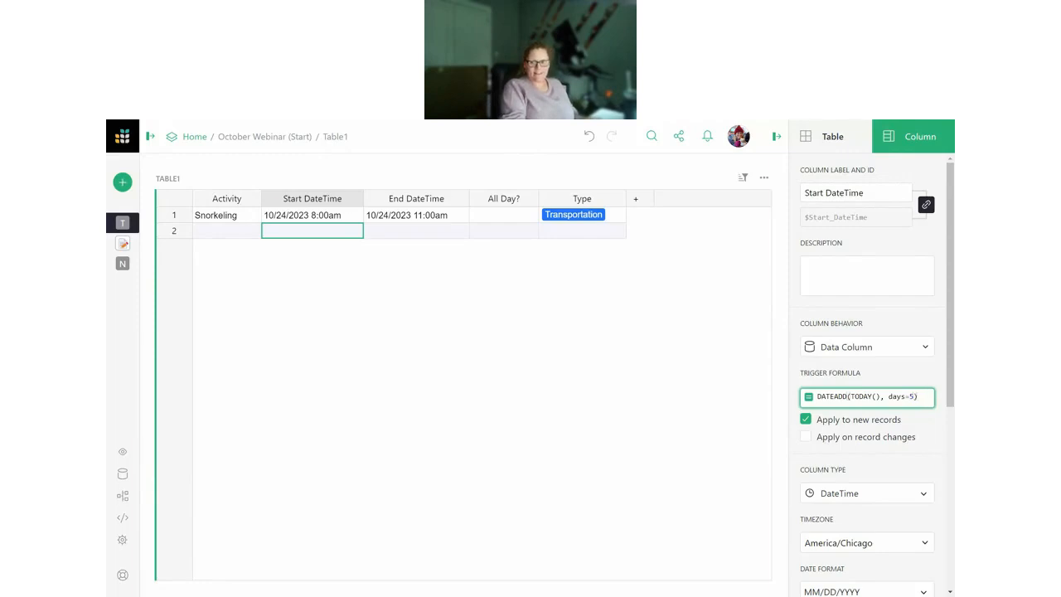
key("shift+Return")
type("NOW()")
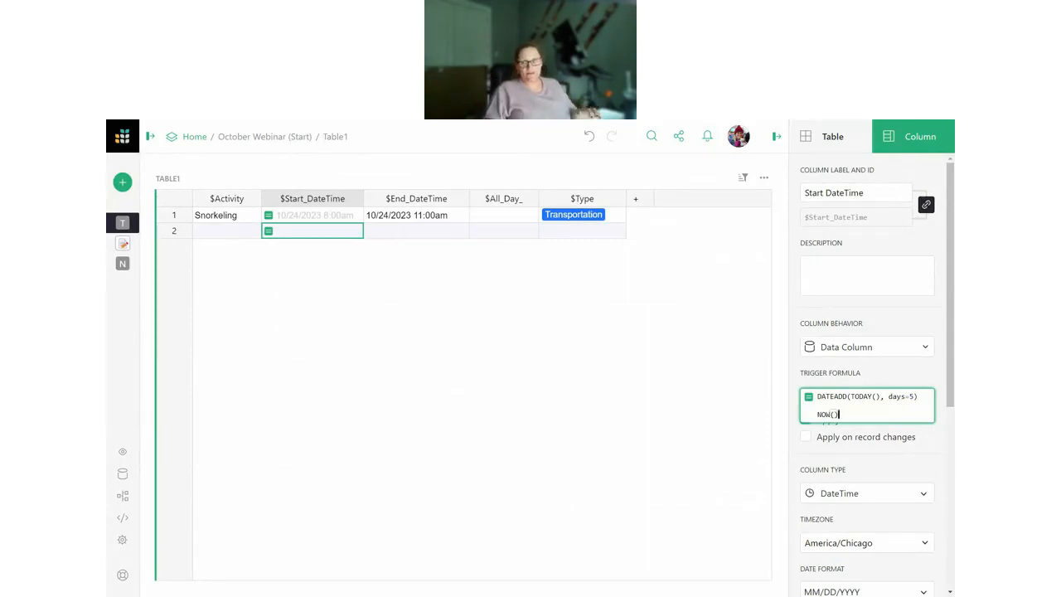
key("shift+Home")
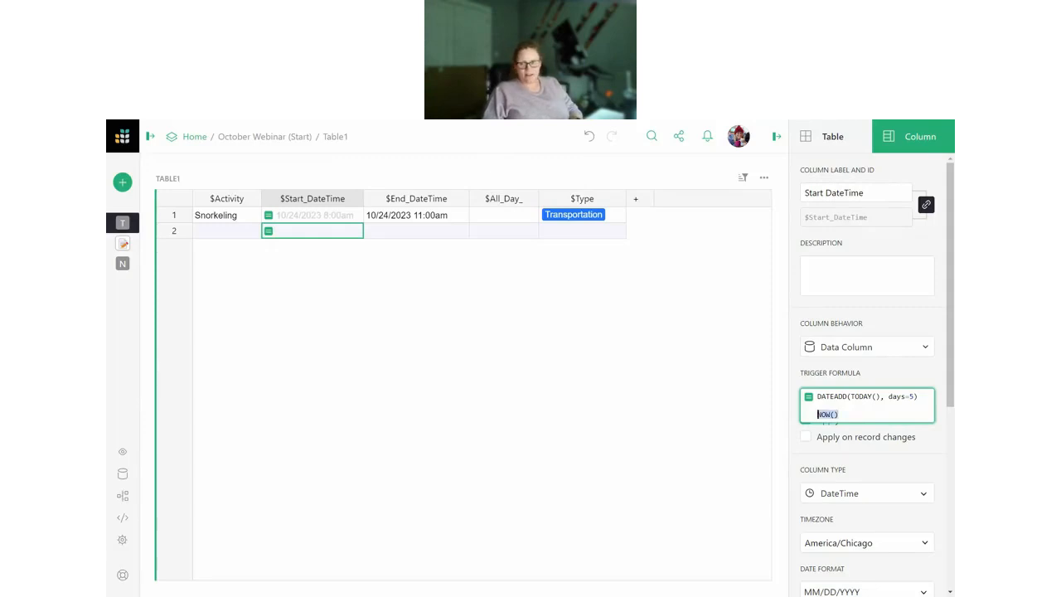
key("shift+Left")
key("BackSpace")
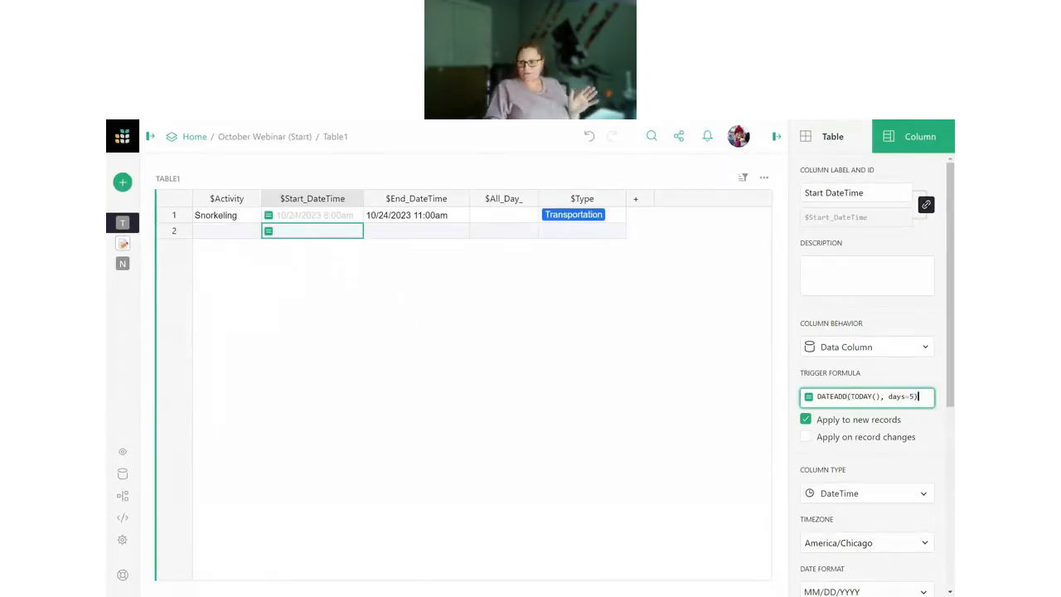
- Change the Start DateTime trigger formula to DATEADD(NOW(), days=5)
left_click_drag(879, 396, 852, 396)
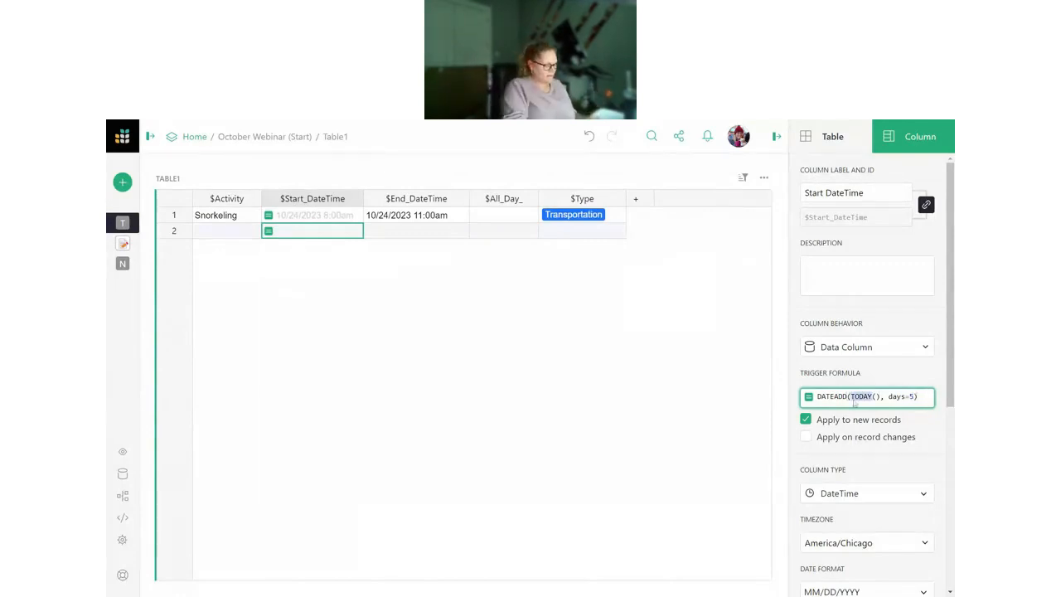
type("NOW")
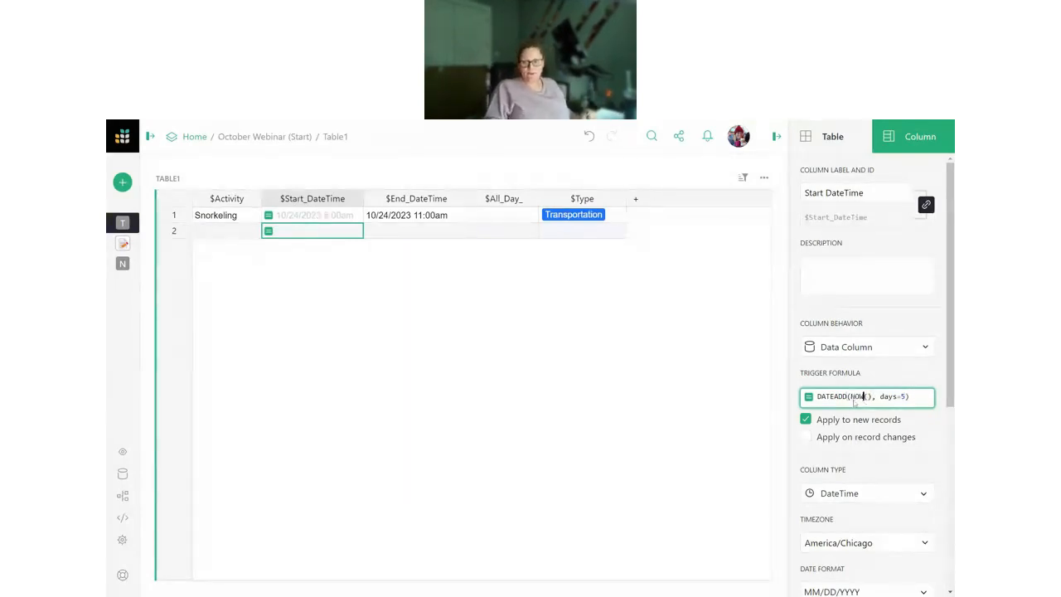
left_click(911, 397)
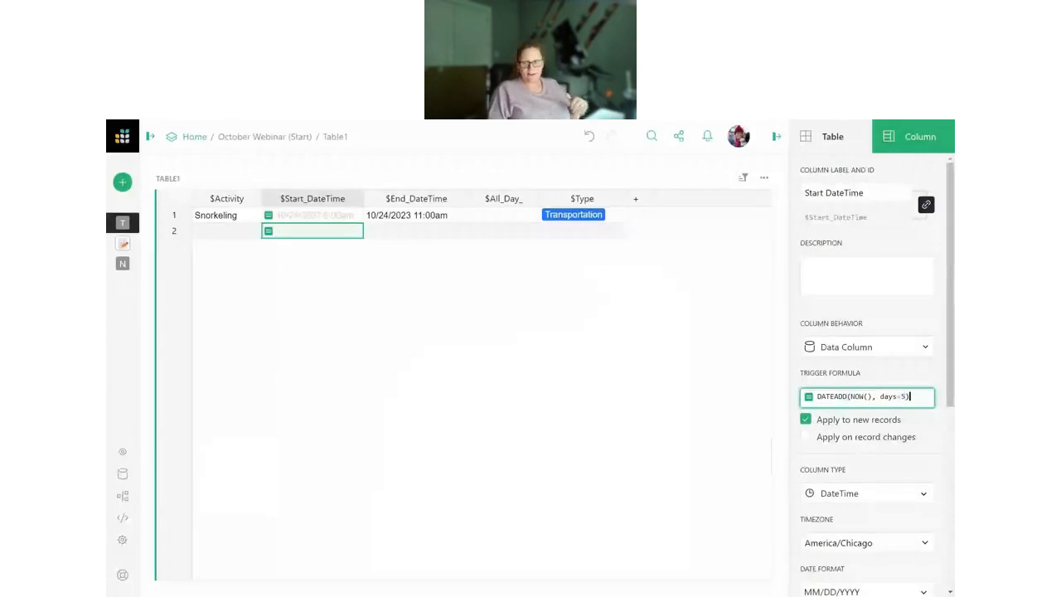
key("Return")
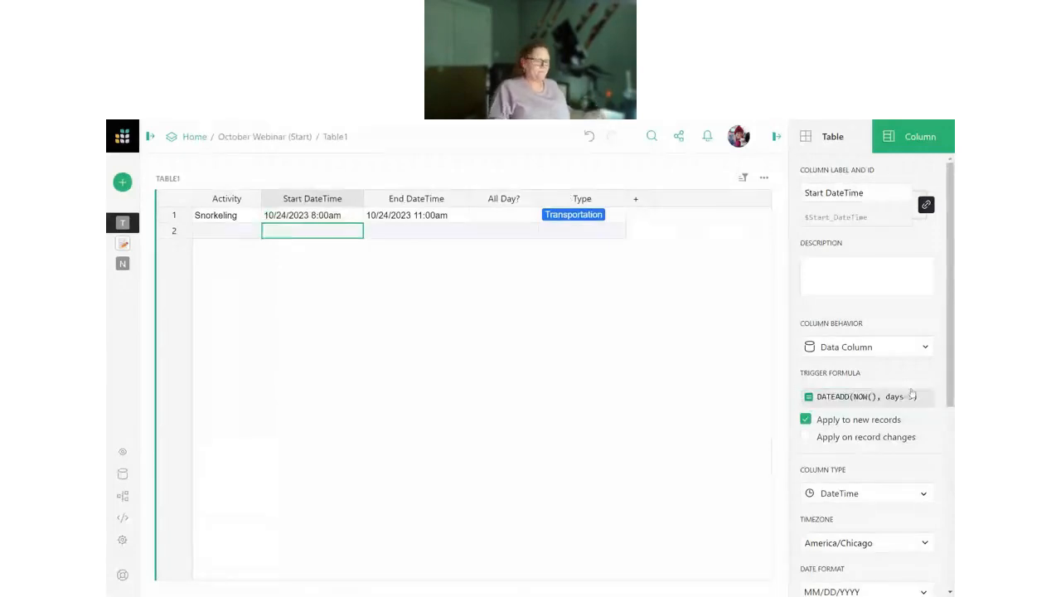
left_click(210, 234)
type("gR")
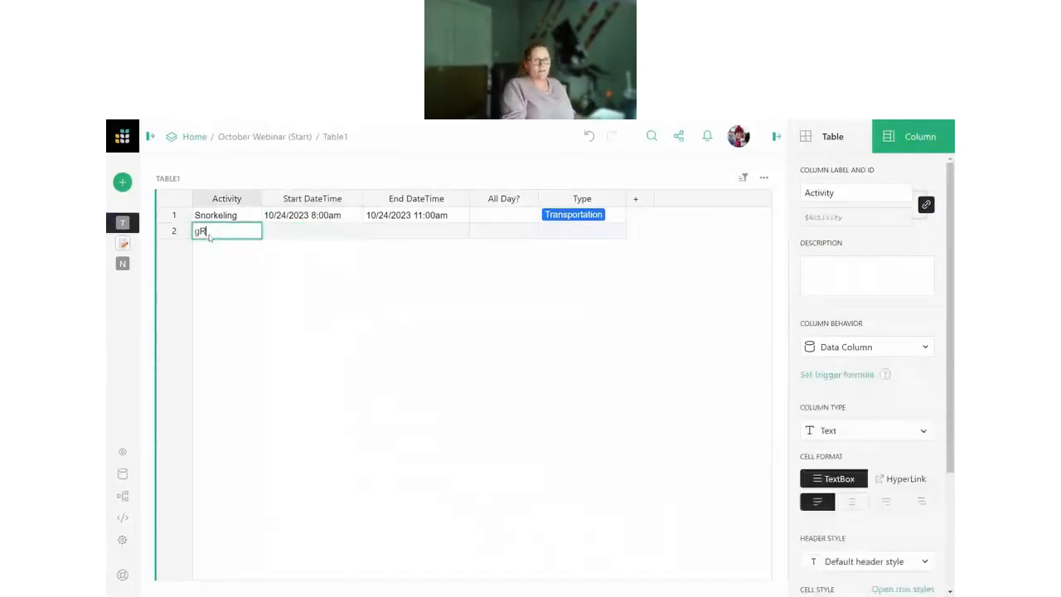
type("EAT")
key("BackSpace")
key("BackSpace")
key("BackSpace")
key("BackSpace")
key("BackSpace")
type("Great Barrier")
key("Escape")
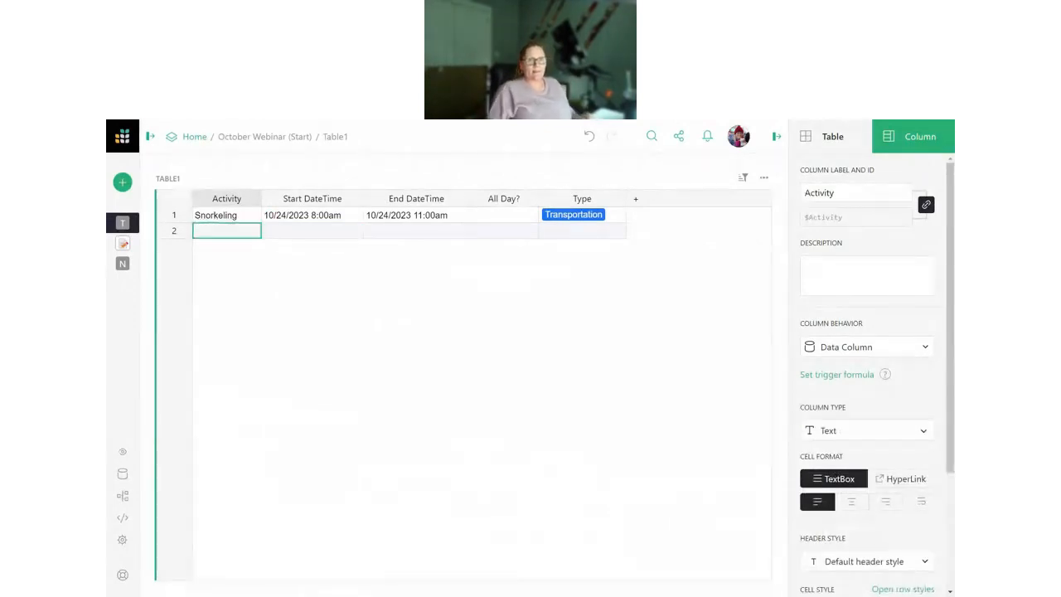
- Add a second record to Table1 with the activity Grist Webinar!
type("Grist Webinar!")
key("Tab")
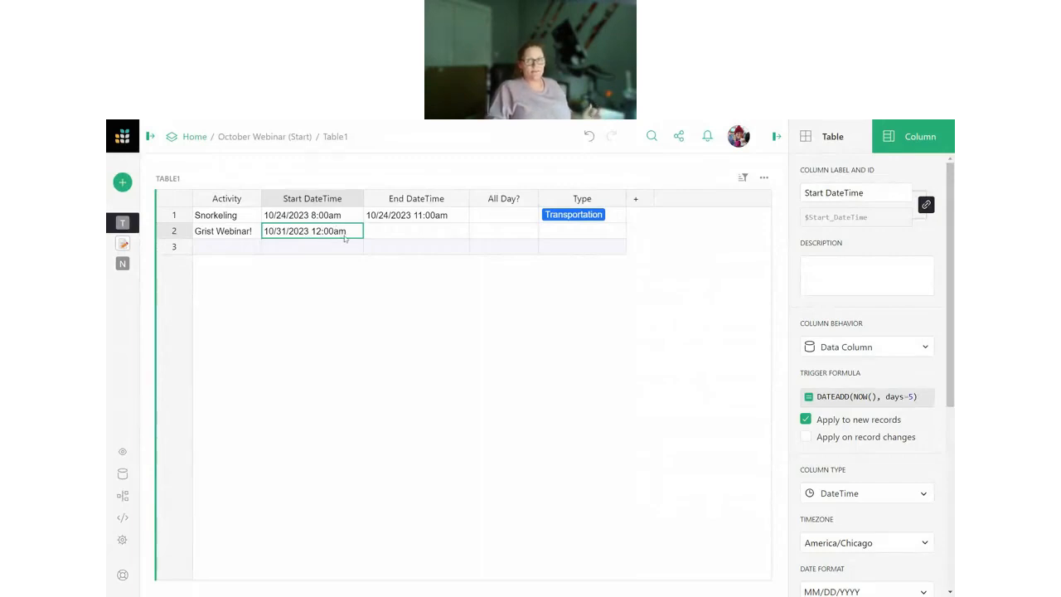
left_click(873, 397)
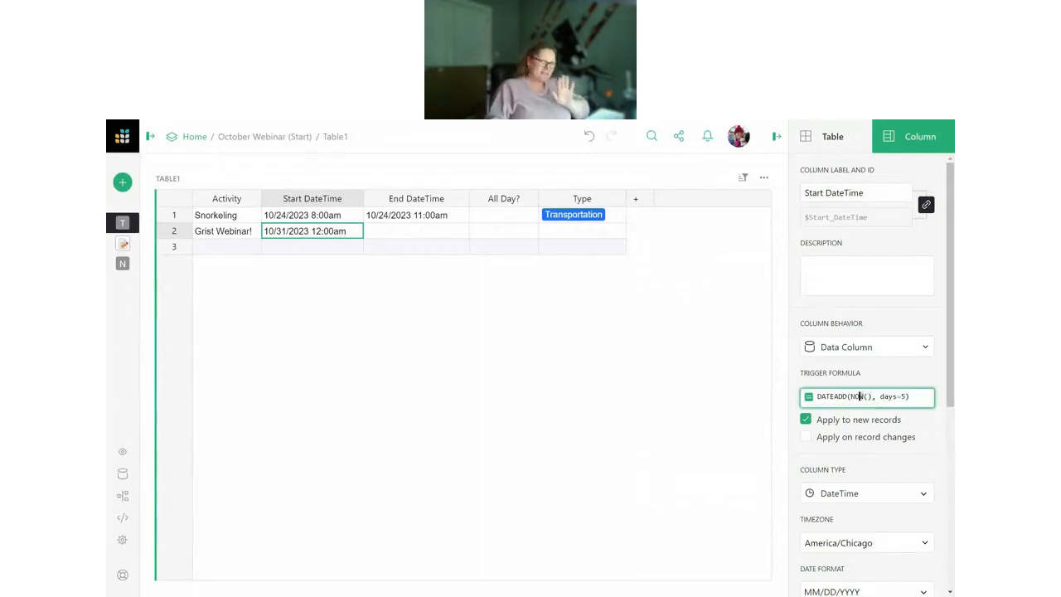
double_click(858, 396)
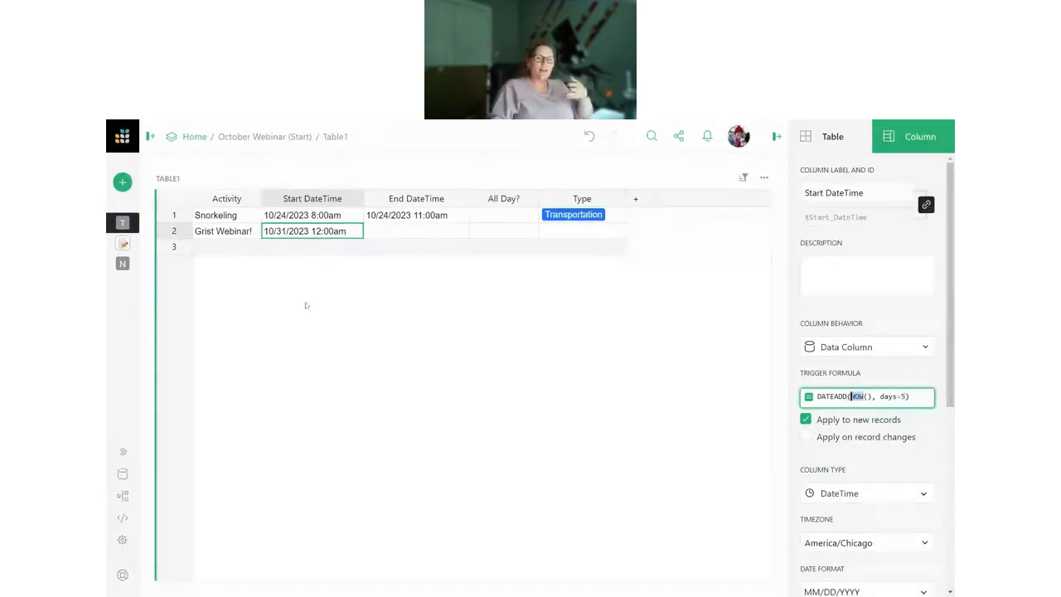
left_click(286, 237)
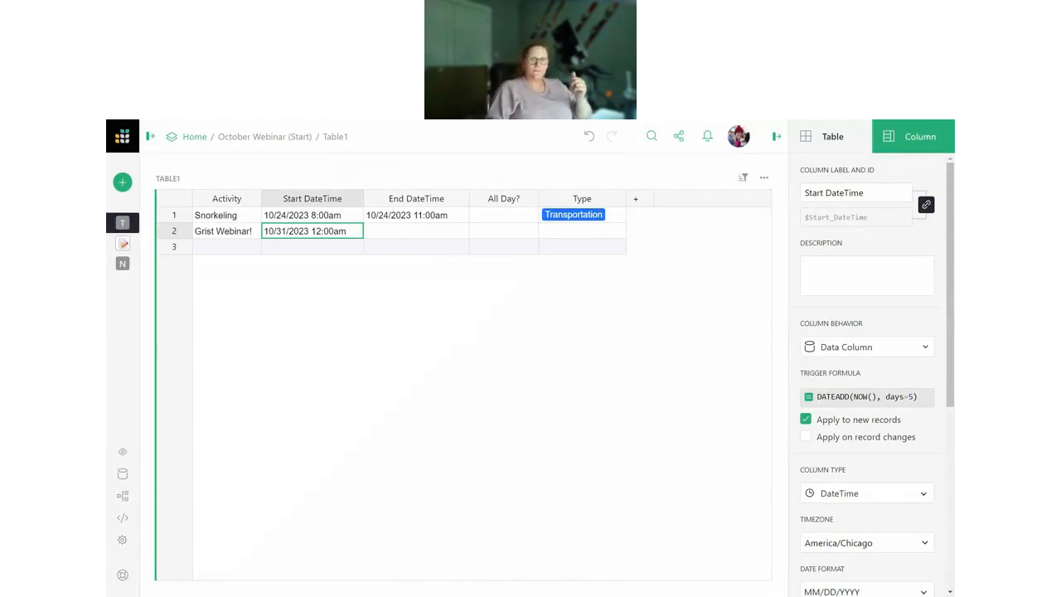
left_click(391, 233)
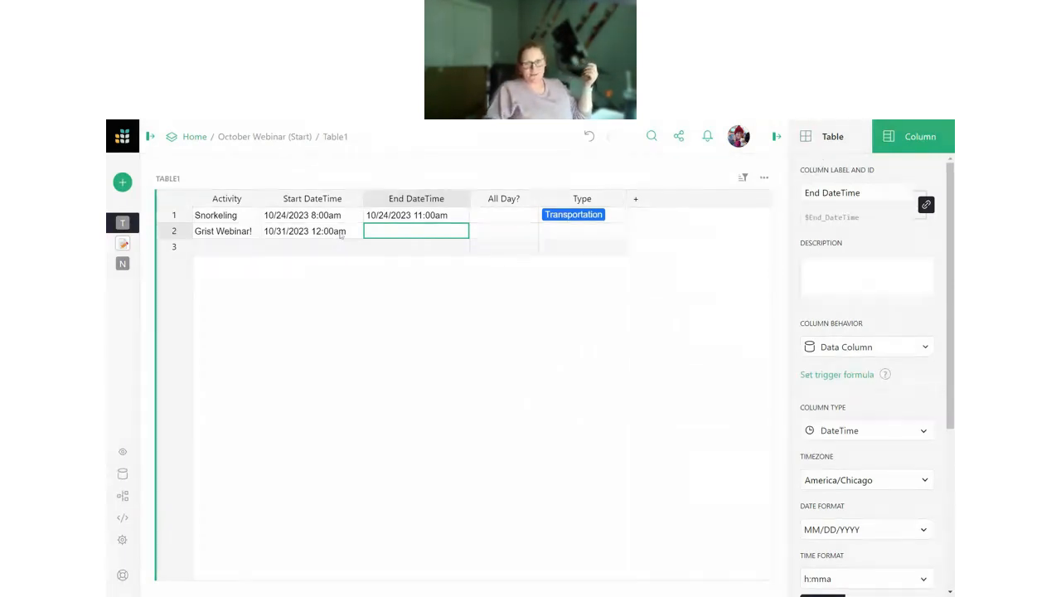
left_click(359, 235)
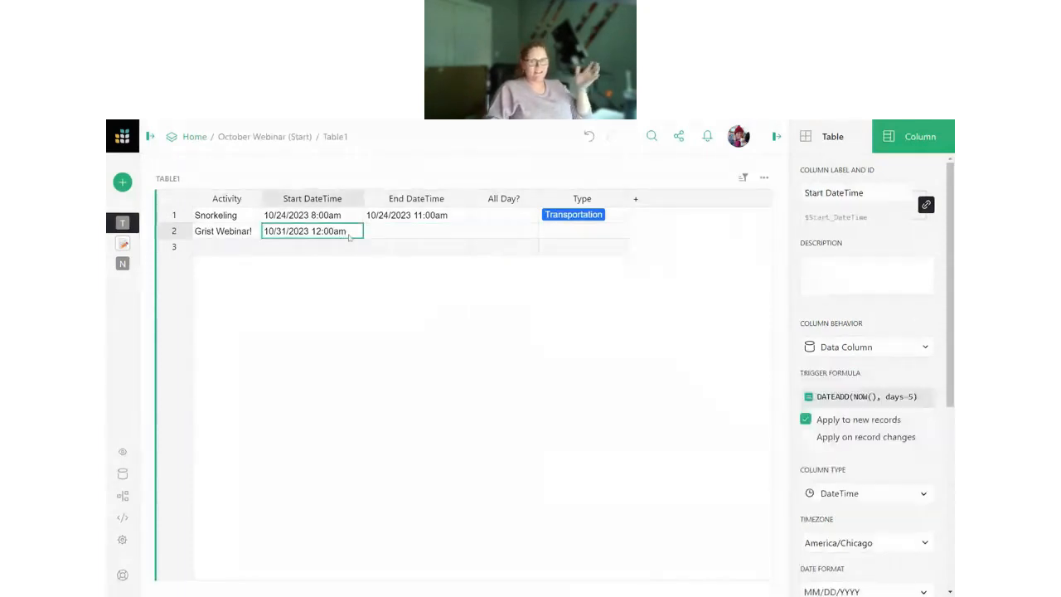
left_click(446, 235)
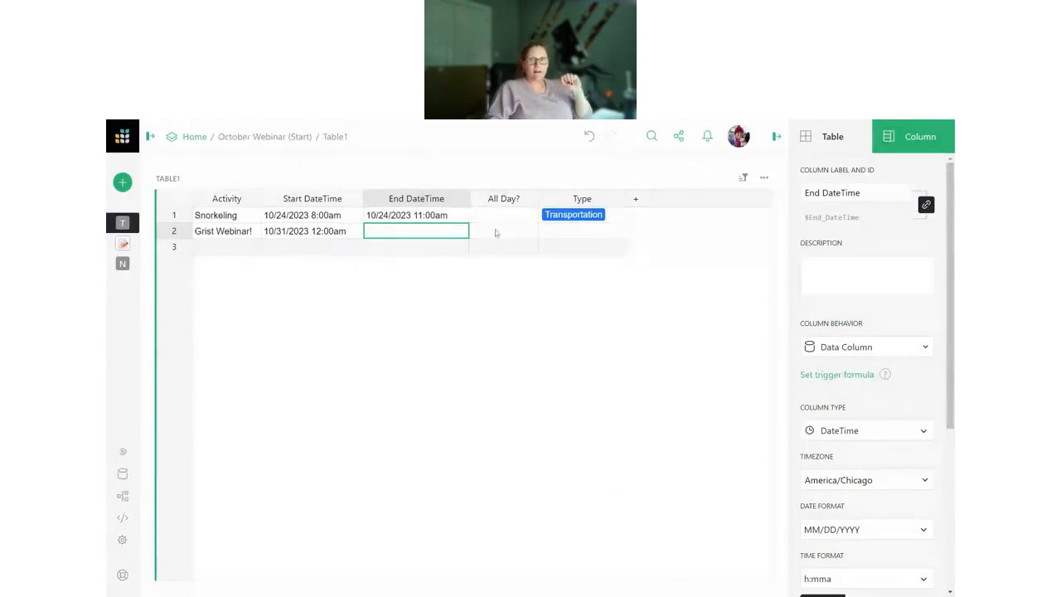
- Add the choice TO BE SCHEDULED with a red fill (#E00A17) to the Type column and save the choices
left_click(583, 236)
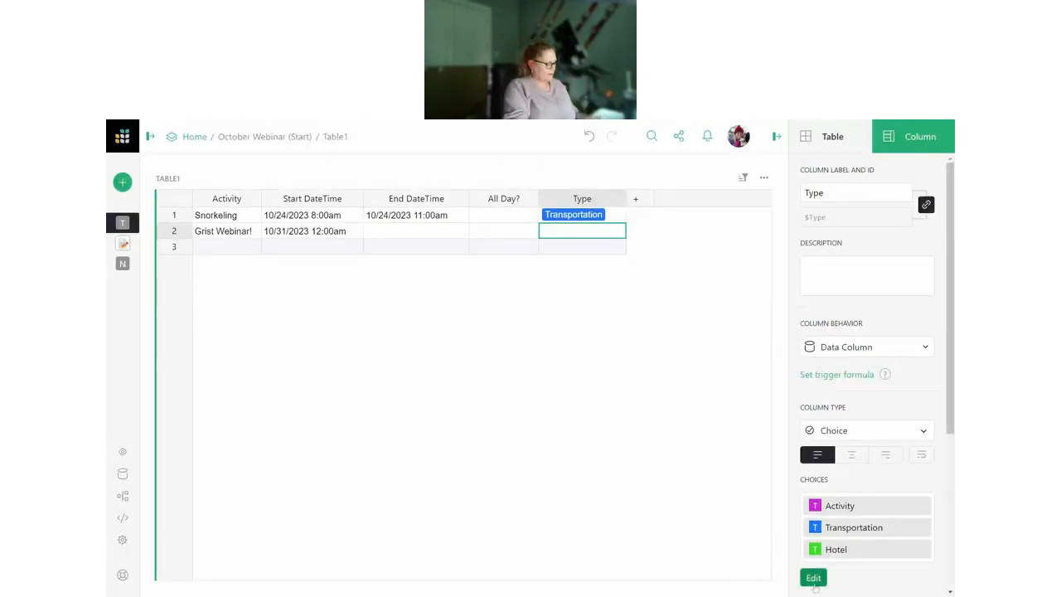
left_click(813, 578)
type("TO BE")
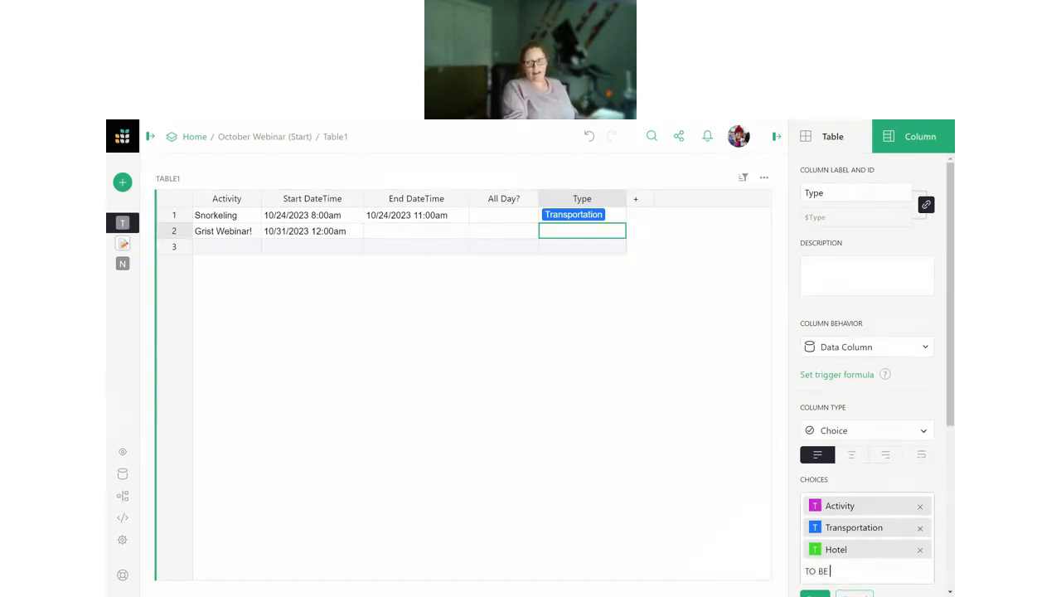
type(" SCHEDULED")
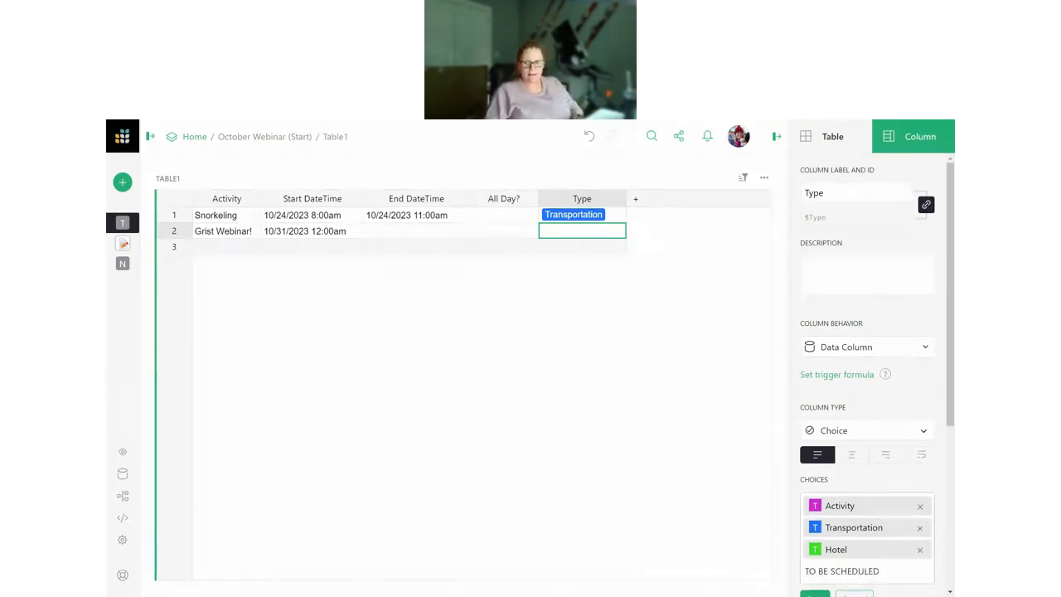
key("Return")
scroll(818, 463, "down", 3)
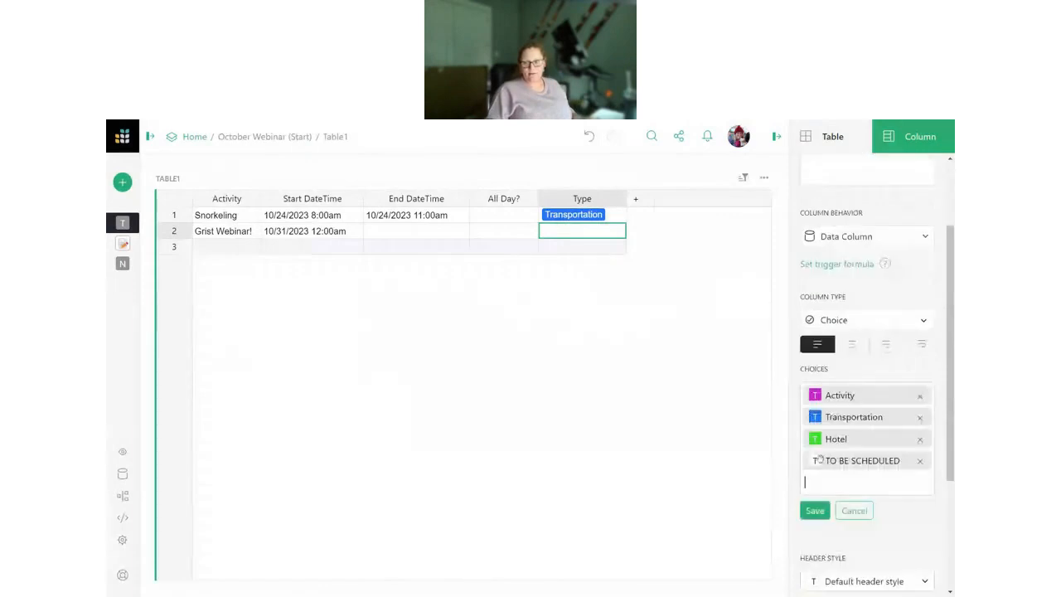
left_click(816, 461)
left_click(669, 382)
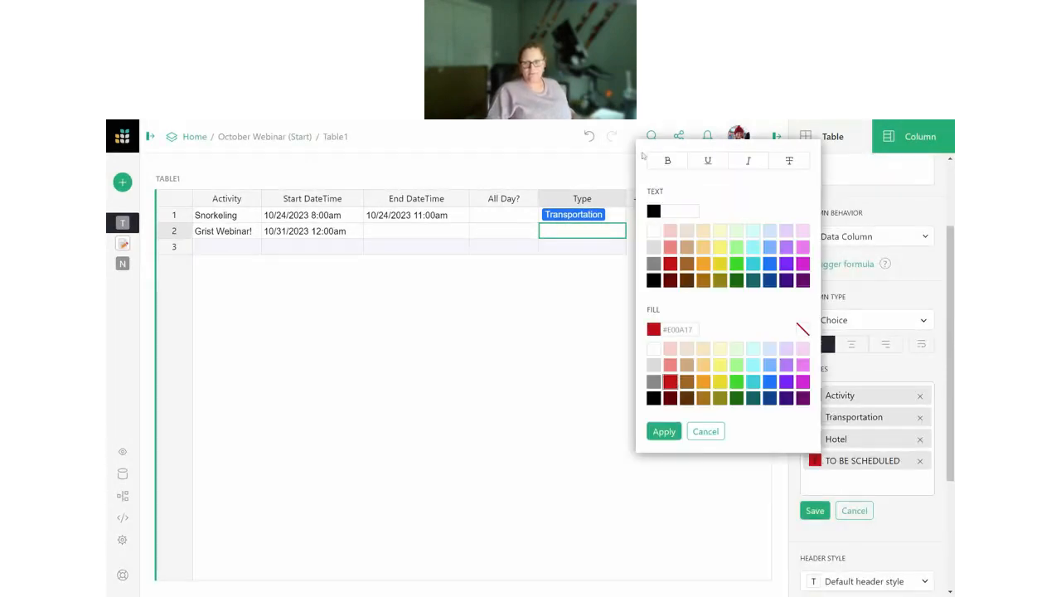
left_click(663, 431)
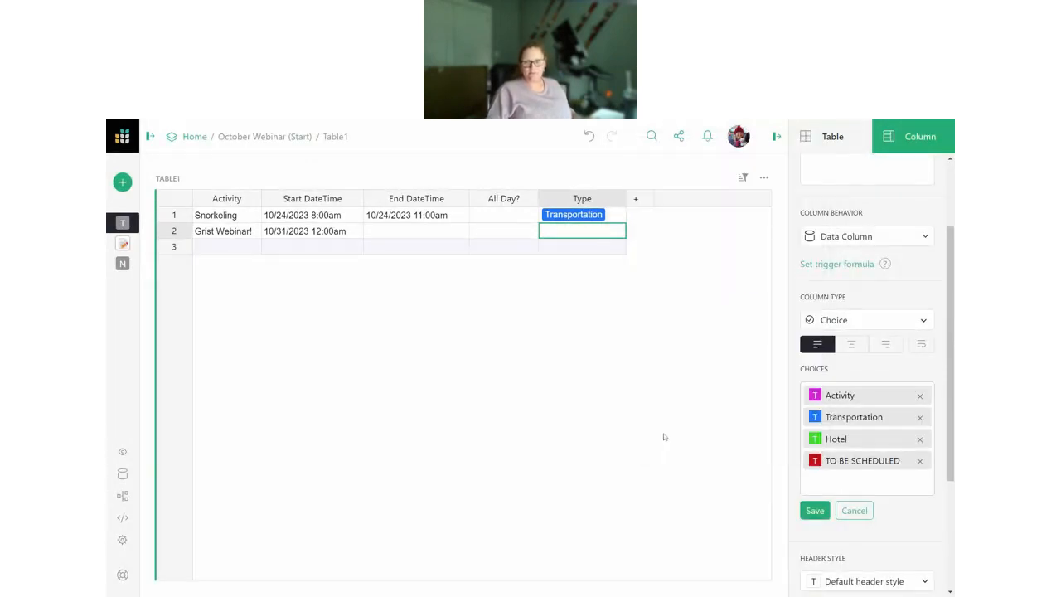
left_click(815, 511)
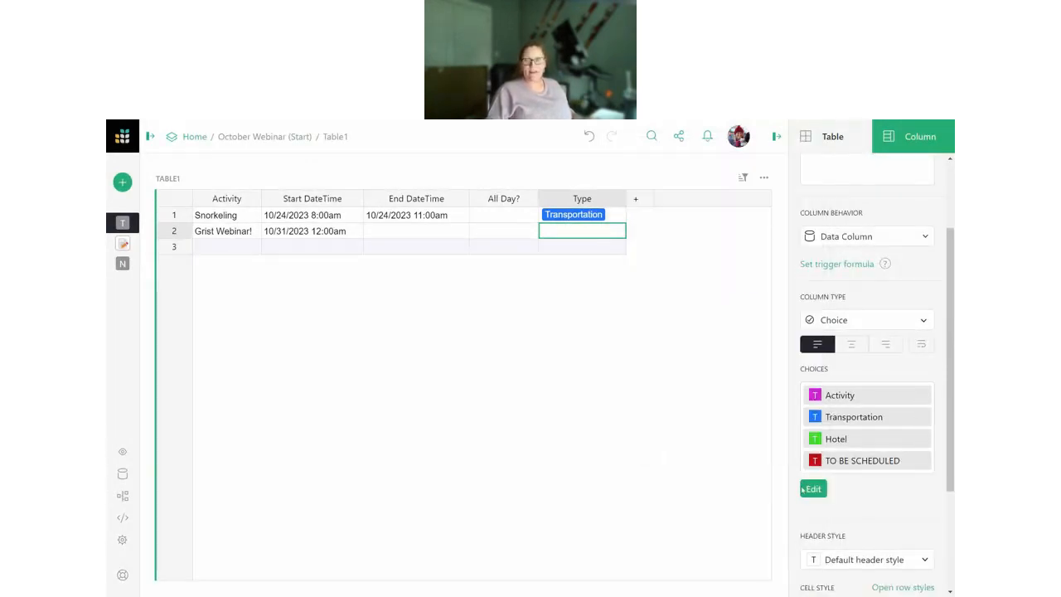
- Give the Type column the trigger formula "TO BE SCHEDULED", applied to new records
left_click(829, 136)
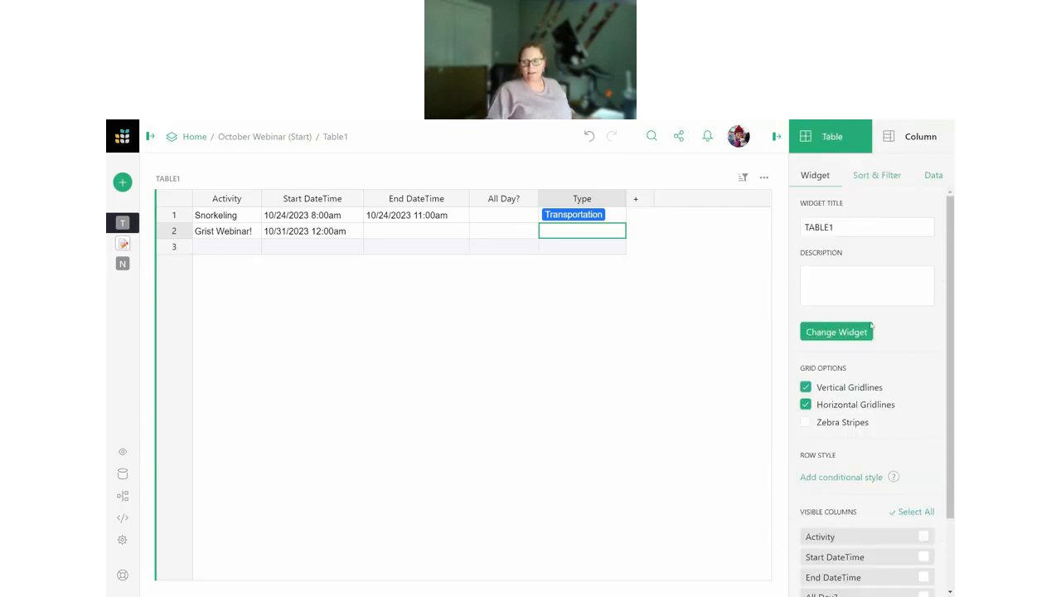
left_click(917, 137)
left_click(855, 374)
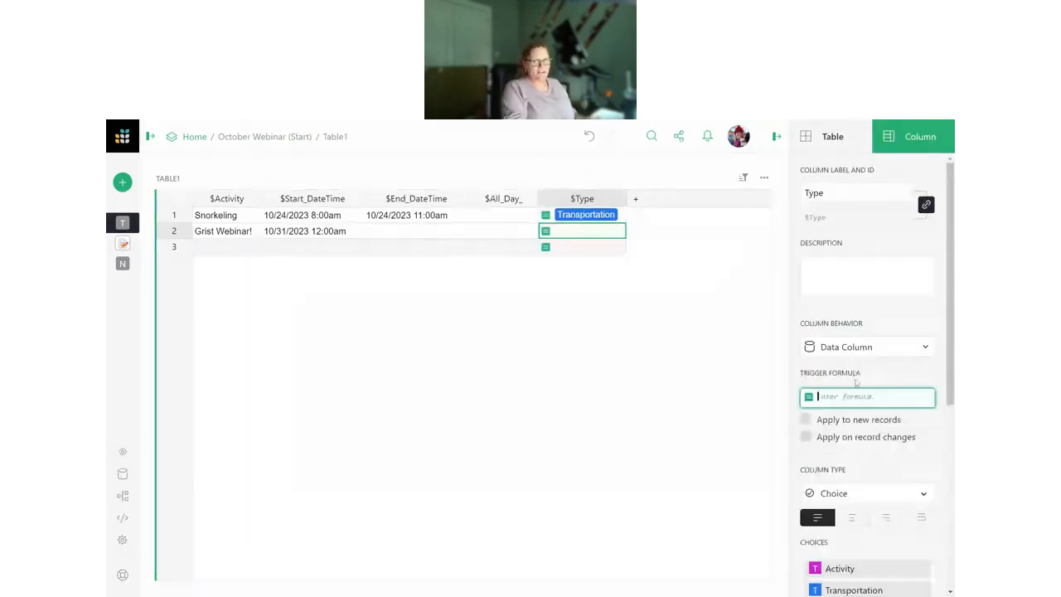
type("'")
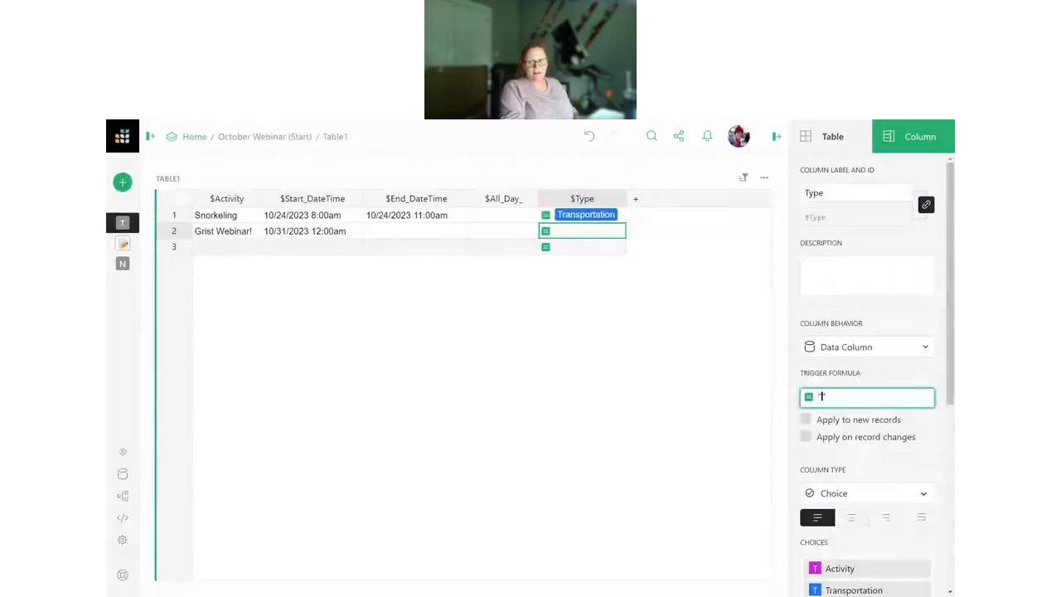
type("T")
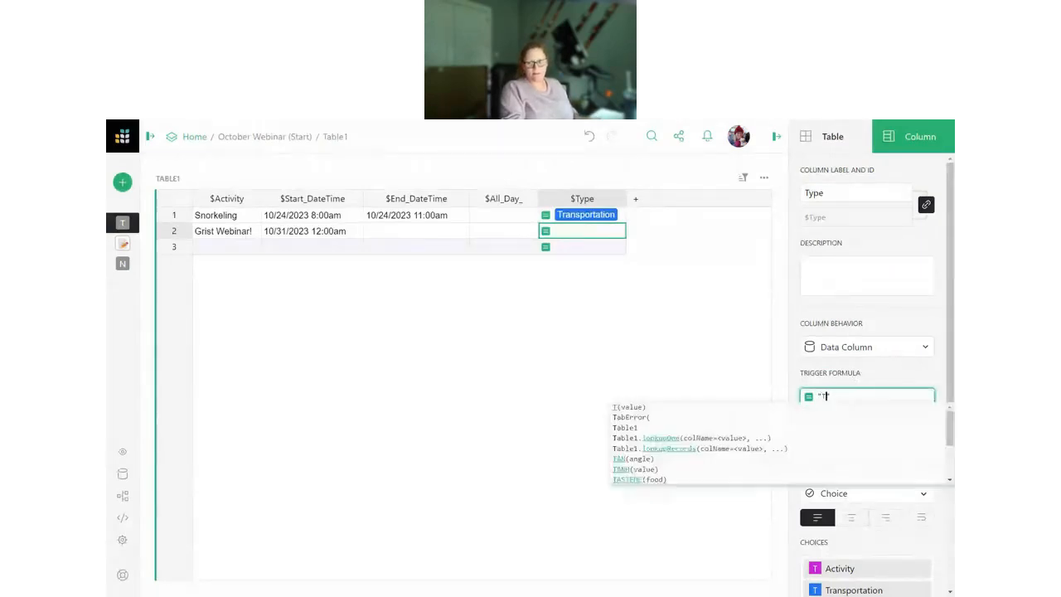
type("O BE SCHEDULED\"")
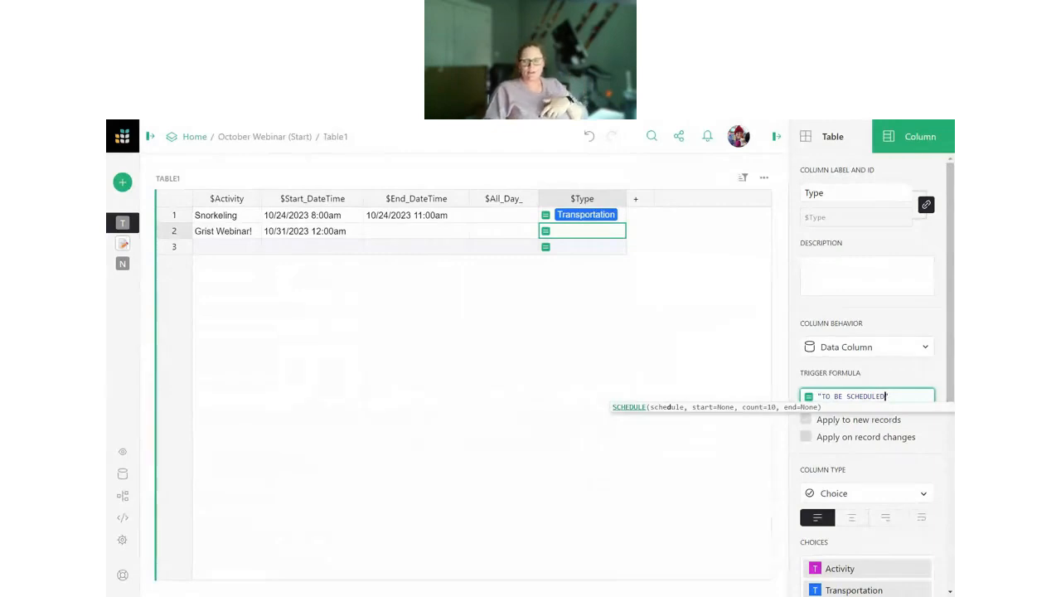
type("\"")
left_click(904, 374)
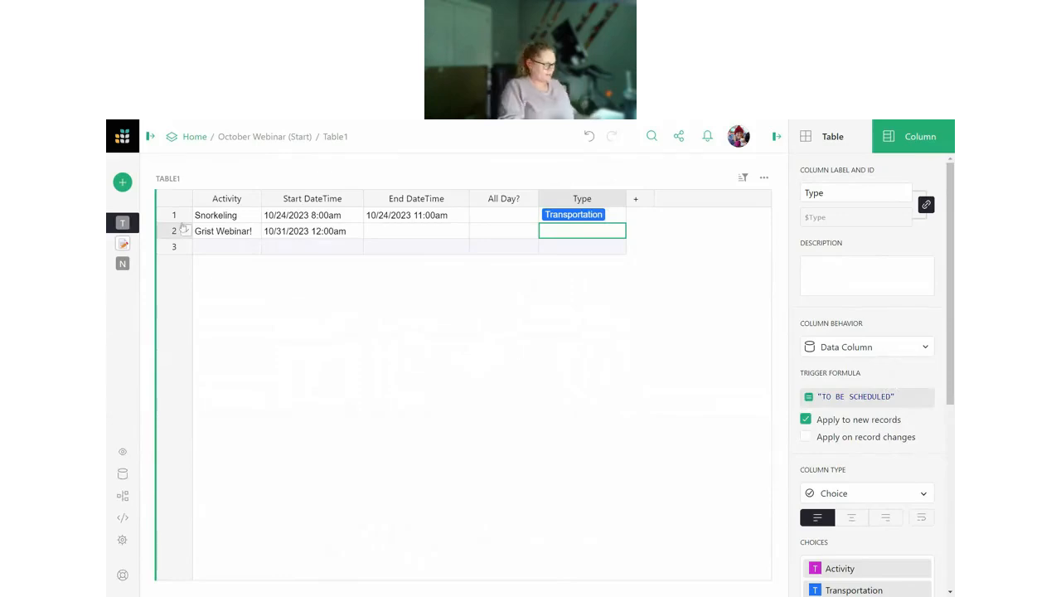
- Add a third record to Table1 with the activity NEW EXAMPLE and widen the Type column to fit its choice label
left_click(218, 247)
type("n")
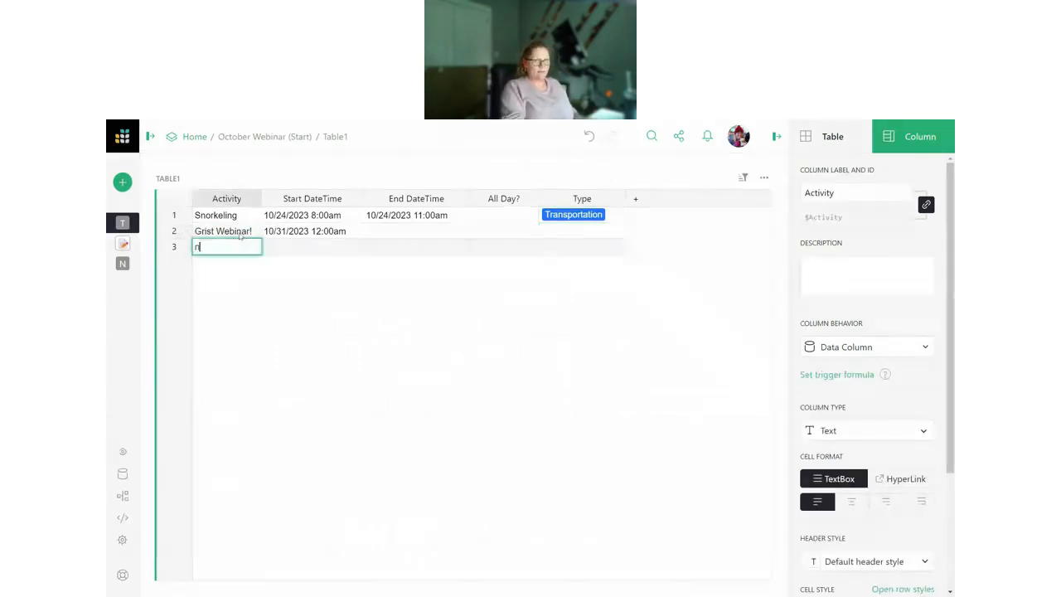
type("EW!")
key("BackSpace")
key("BackSpace")
key("BackSpace")
key("BackSpace")
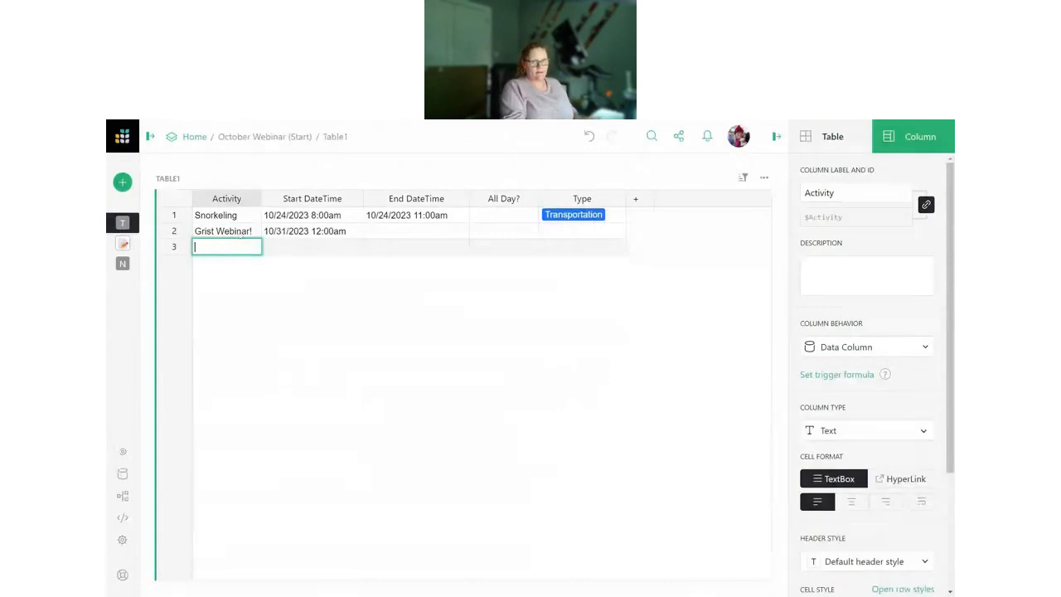
type("NEW EXAMPE")
key("BackSpace")
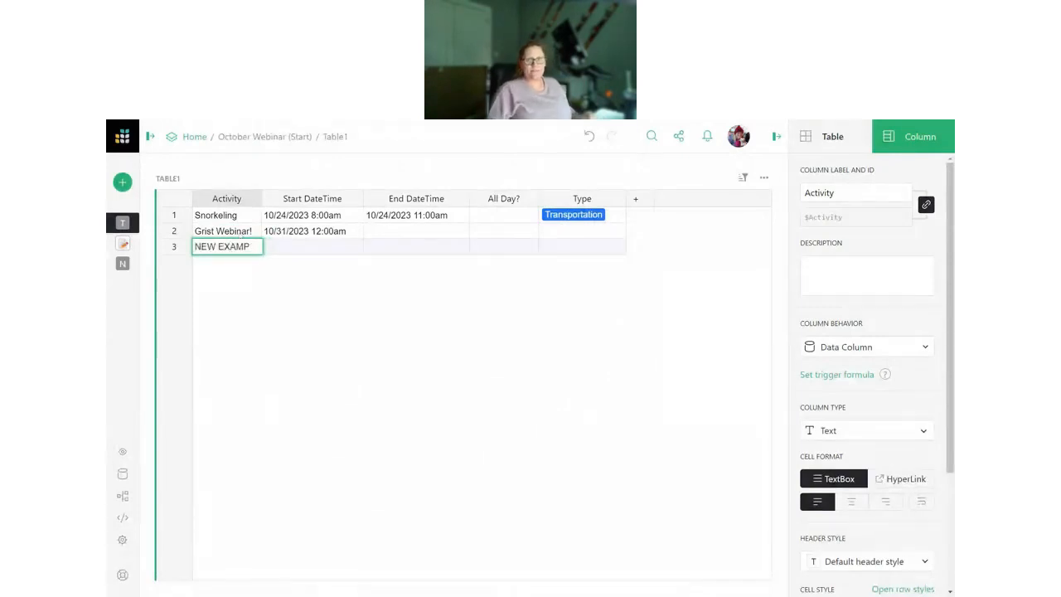
type("LE")
key("Tab")
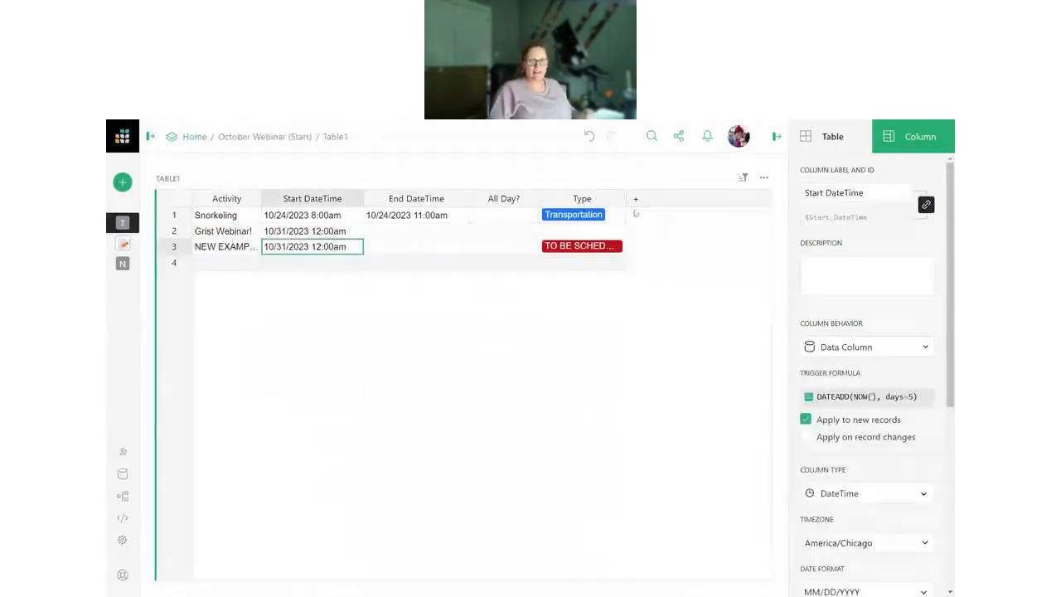
left_click_drag(627, 199, 664, 198)
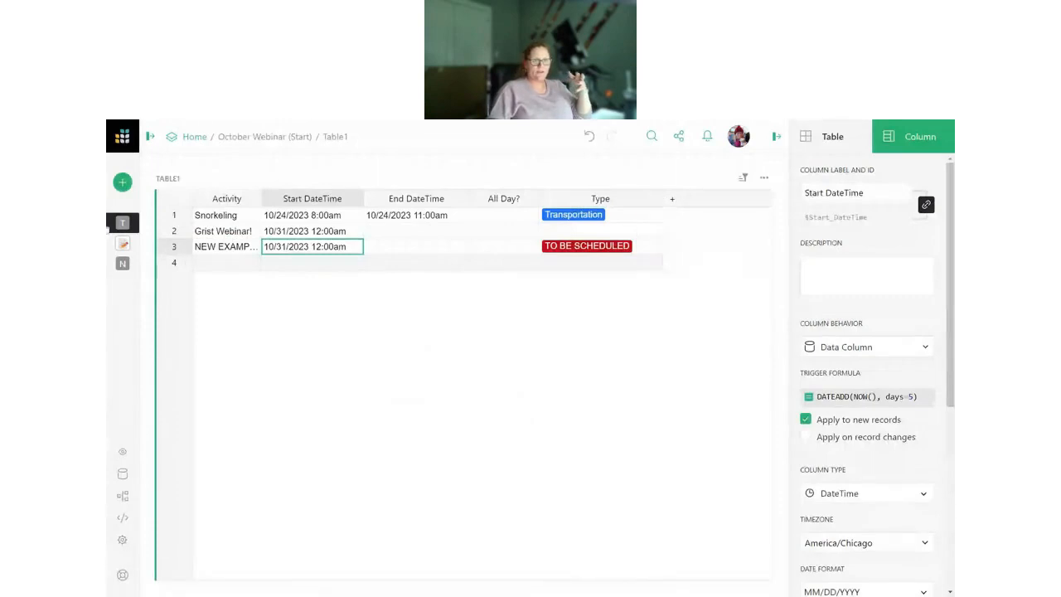
- Add a Calendar widget showing Table1 to the page and place it below the table
left_click(124, 181)
left_click(190, 237)
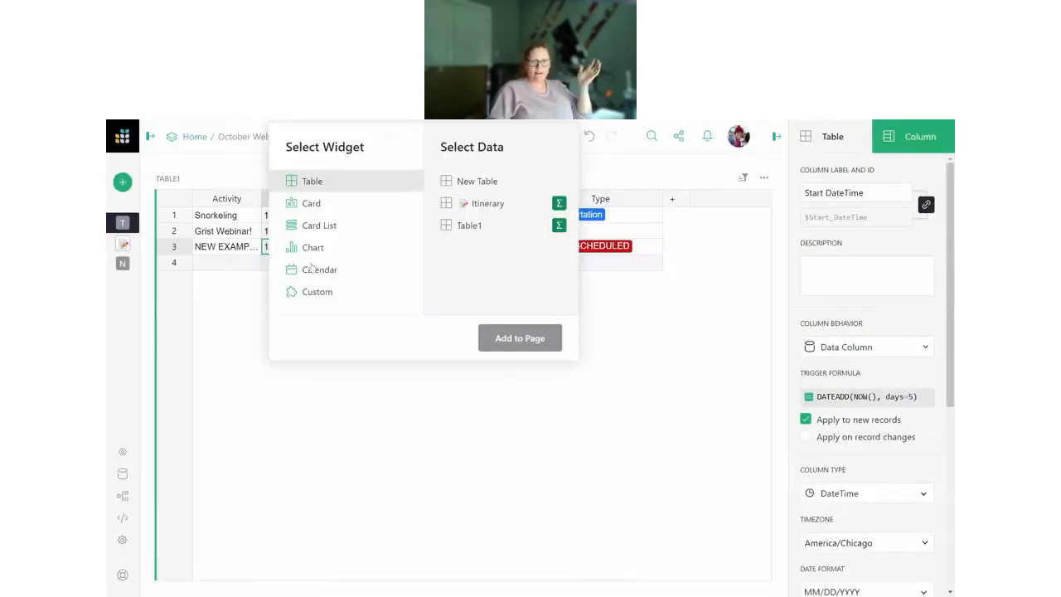
left_click(315, 268)
left_click(483, 204)
left_click(479, 229)
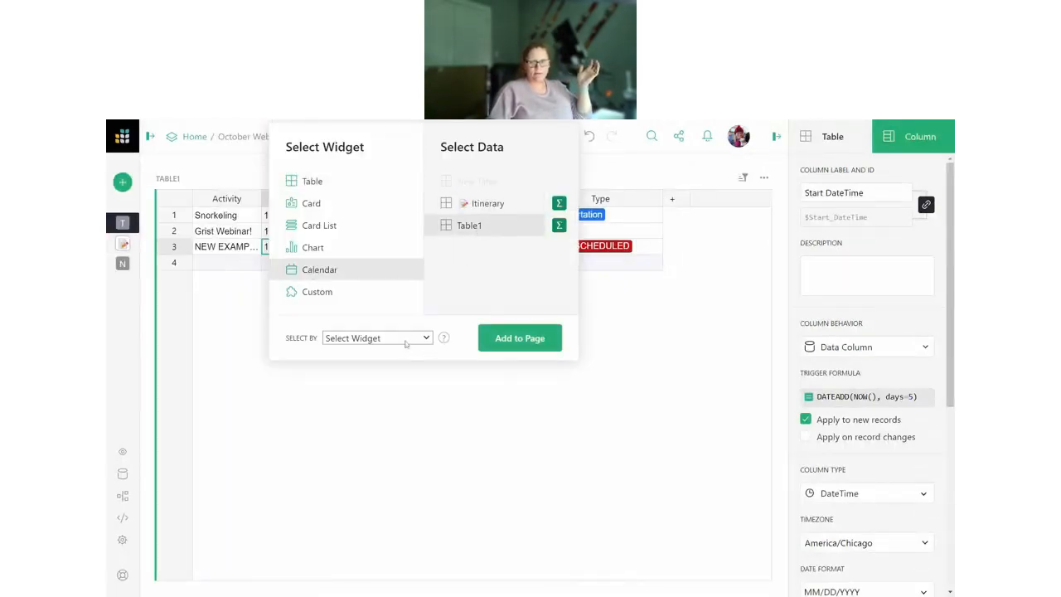
left_click(502, 339)
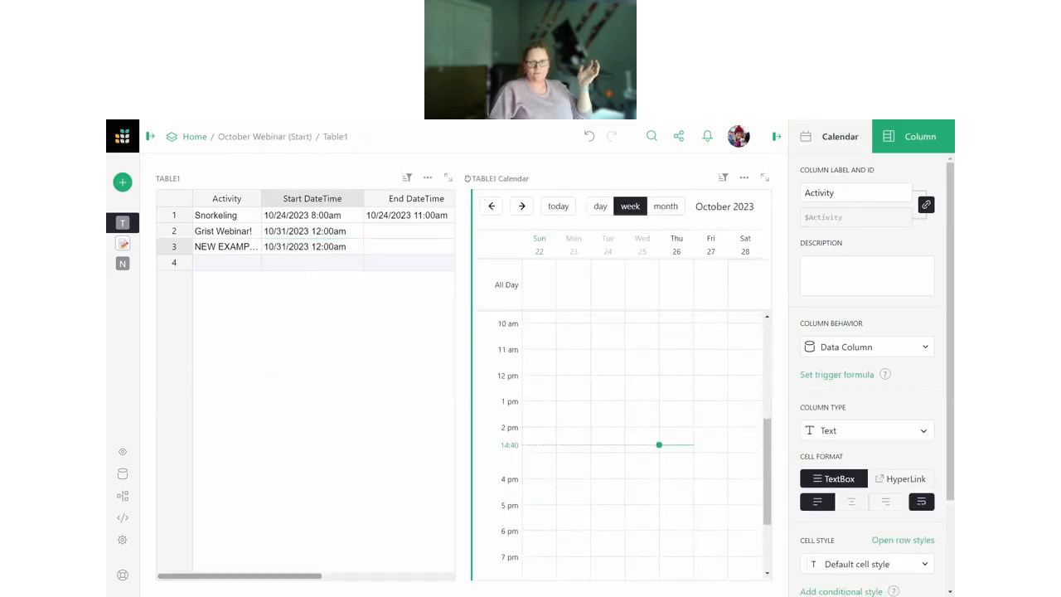
left_click_drag(469, 178, 373, 514)
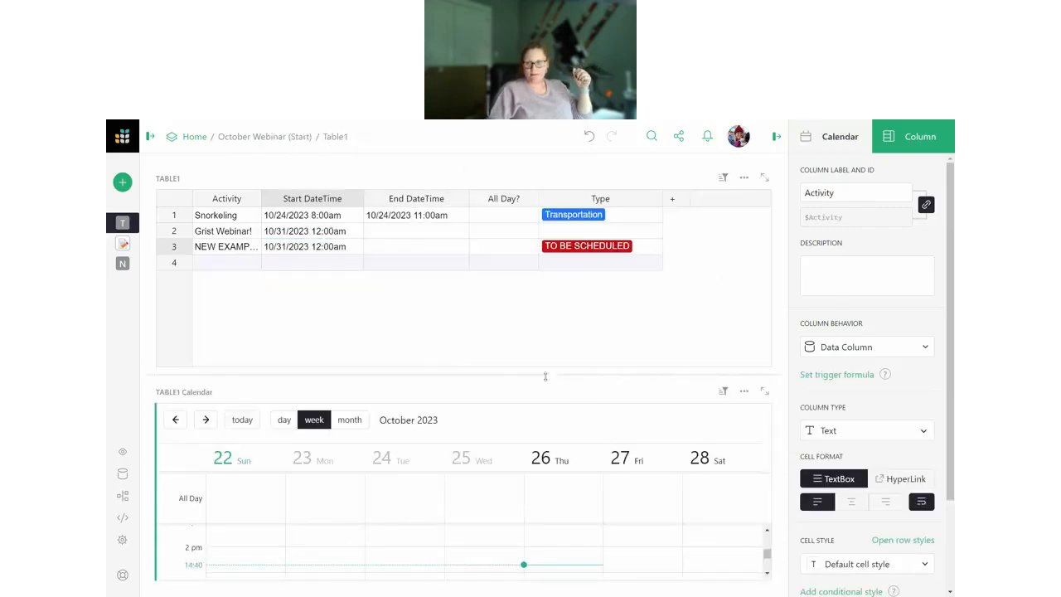
- Make the calendar widget taller and map its start date to Start DateTime and its end date to End DateTime
left_click_drag(545, 377, 546, 290)
left_click(829, 136)
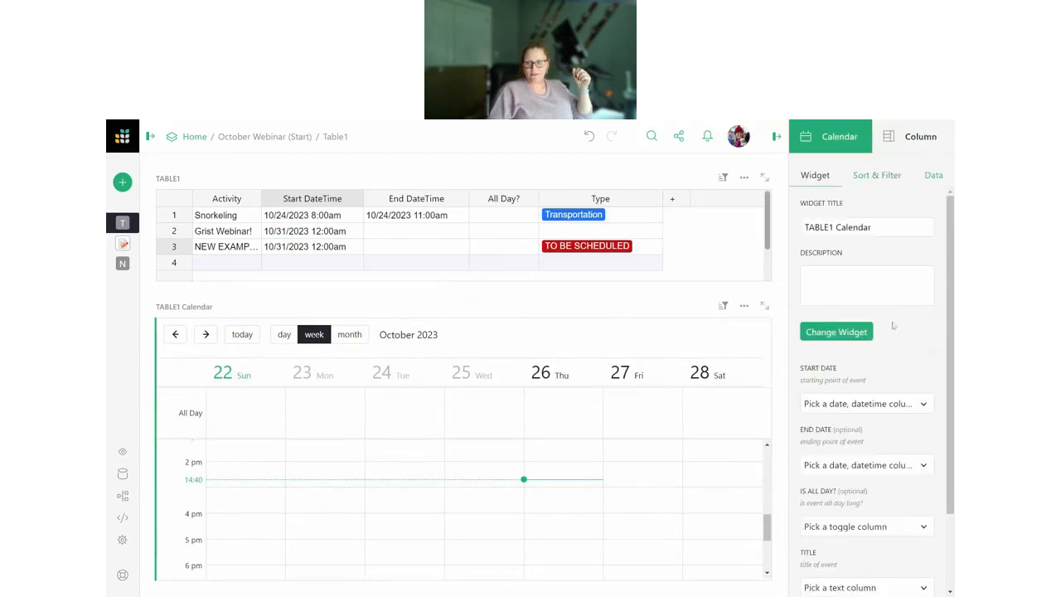
scroll(870, 332, "down", 2)
left_click(877, 313)
left_click(876, 340)
left_click(862, 370)
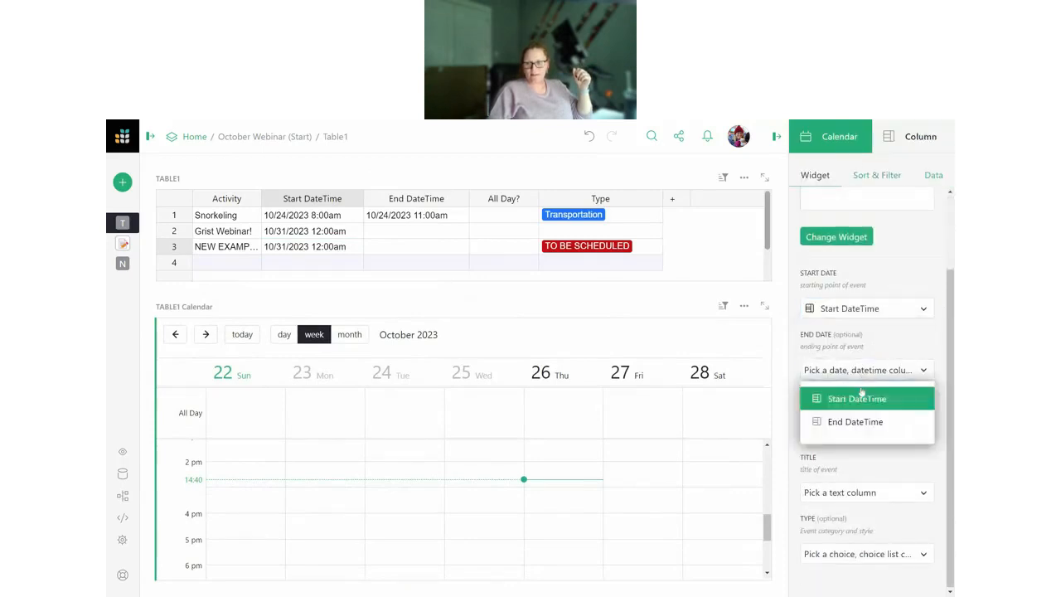
left_click(859, 426)
- Map the calendar's all-day setting to All Day?, its title to Activity and its type to the Type column
left_click(847, 431)
left_click(839, 461)
left_click(841, 496)
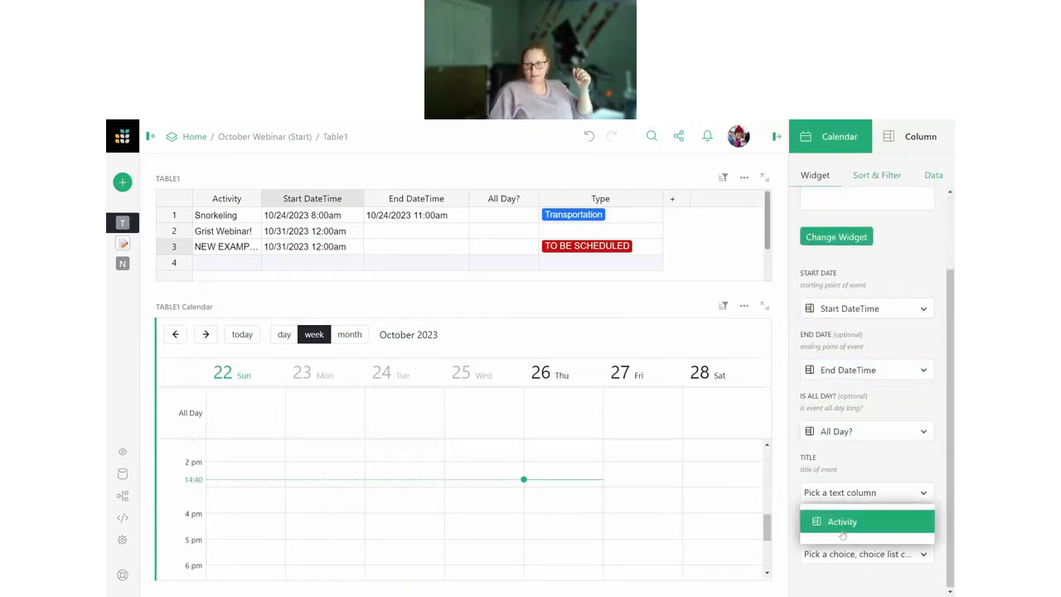
left_click(839, 519)
left_click(852, 553)
left_click(845, 525)
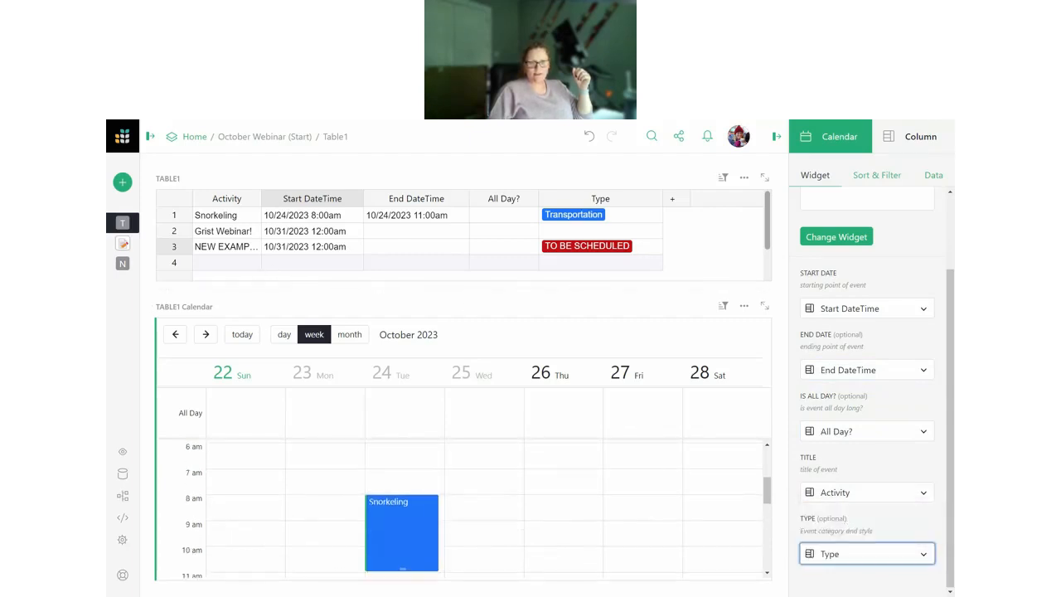
- Advance the calendar to the week of October 29 and examine the events in its early-morning hours
left_click(205, 335)
scroll(463, 525, "down", 5)
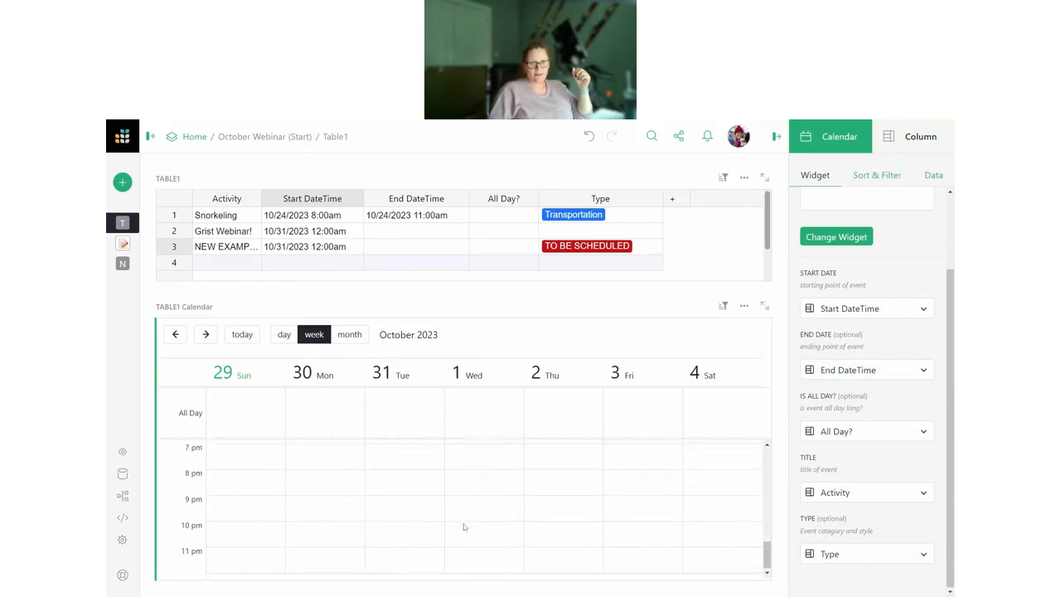
scroll(464, 524, "up", 8)
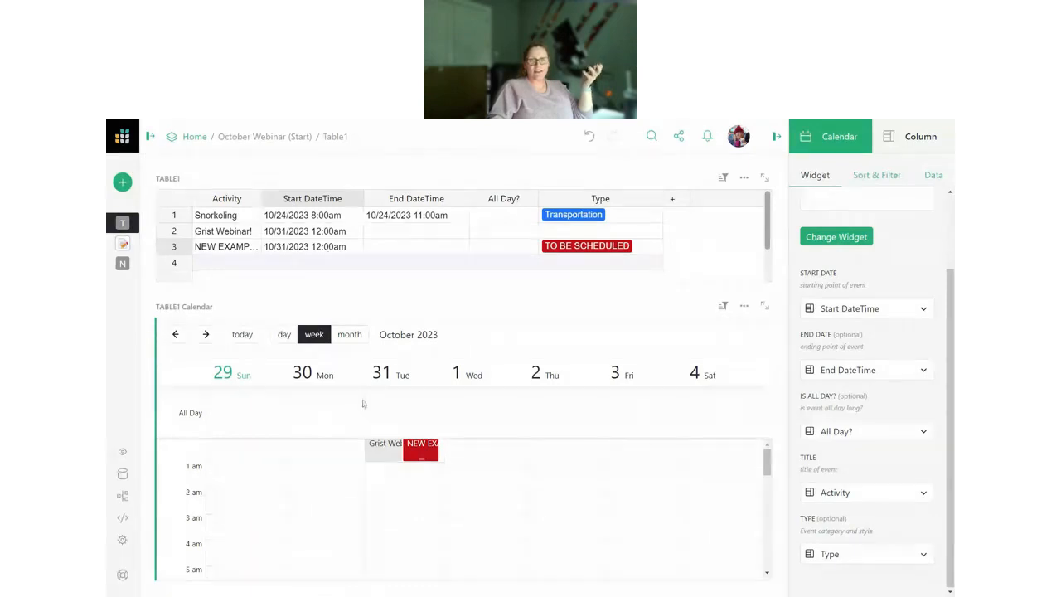
- Give the All Day? column of Table1 the trigger formula "True", applied to new records
left_click(483, 247)
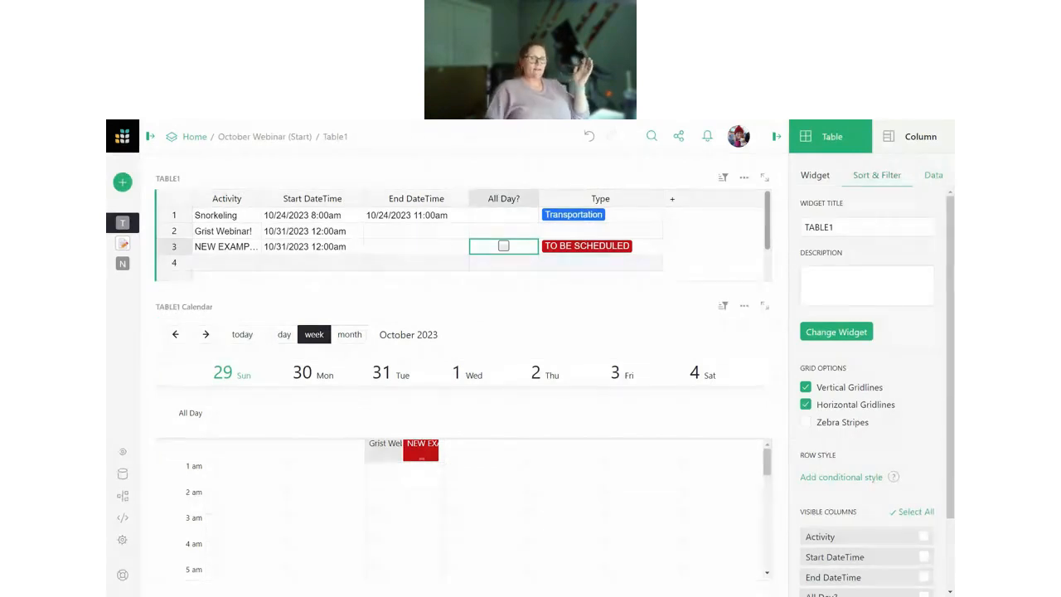
left_click(905, 141)
left_click(837, 378)
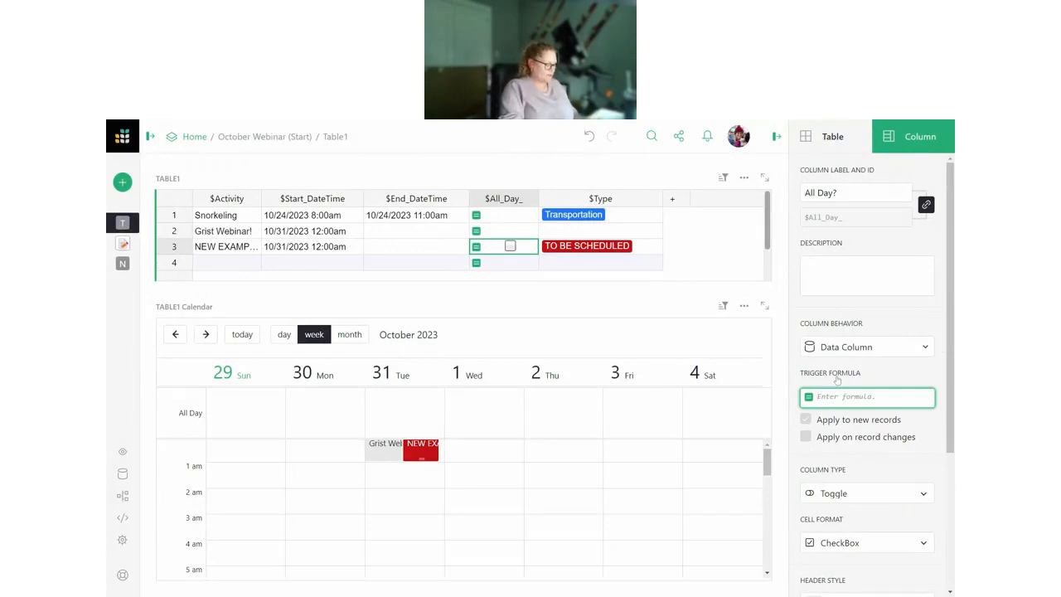
type("T")
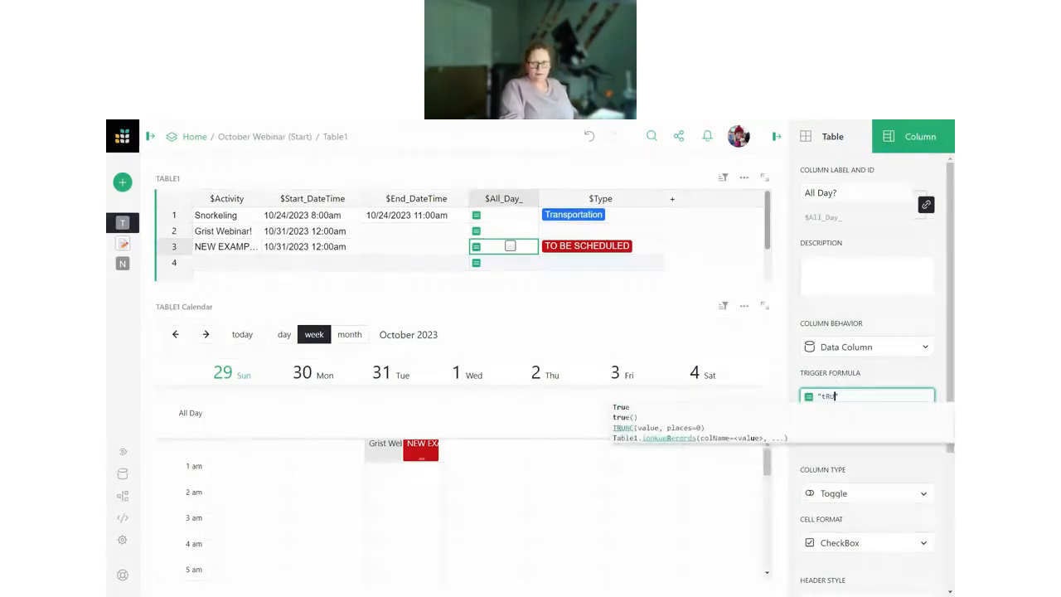
type("True\"")
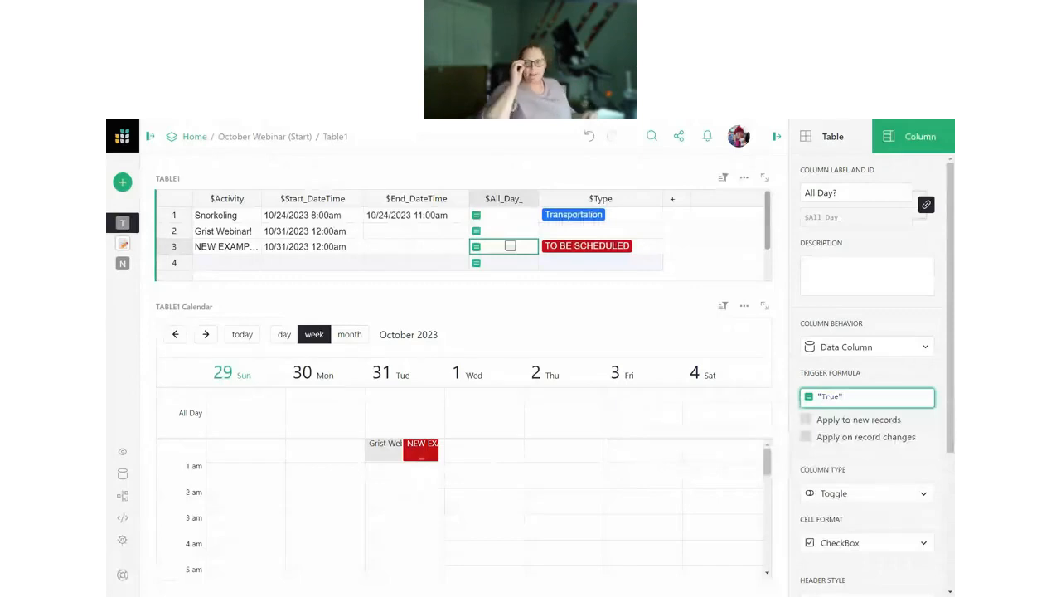
key("Return")
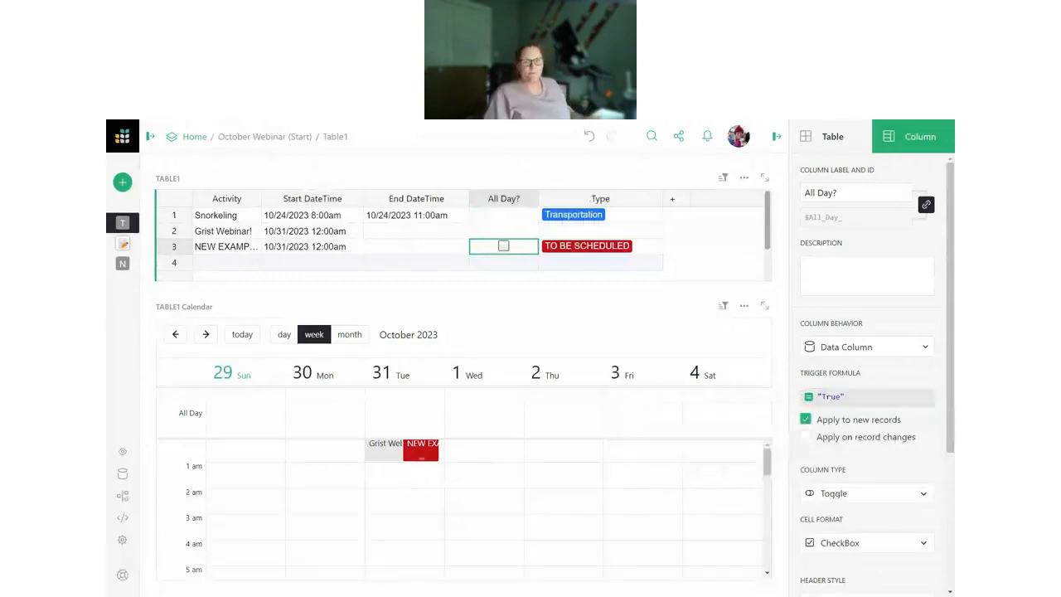
- Add a fourth record to Table1 with the activity "another example"
left_click(242, 264)
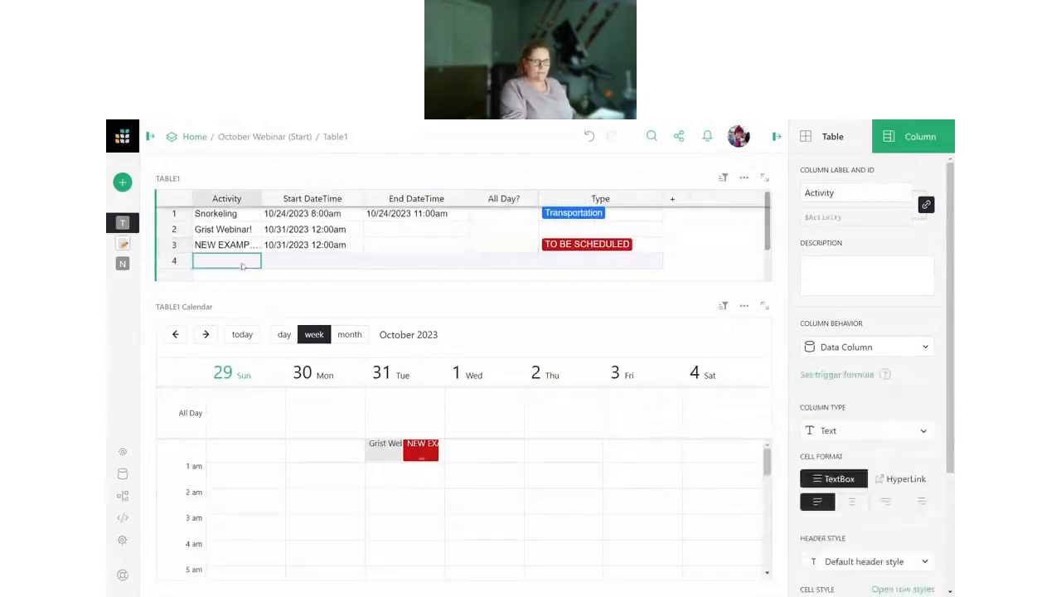
type("another example")
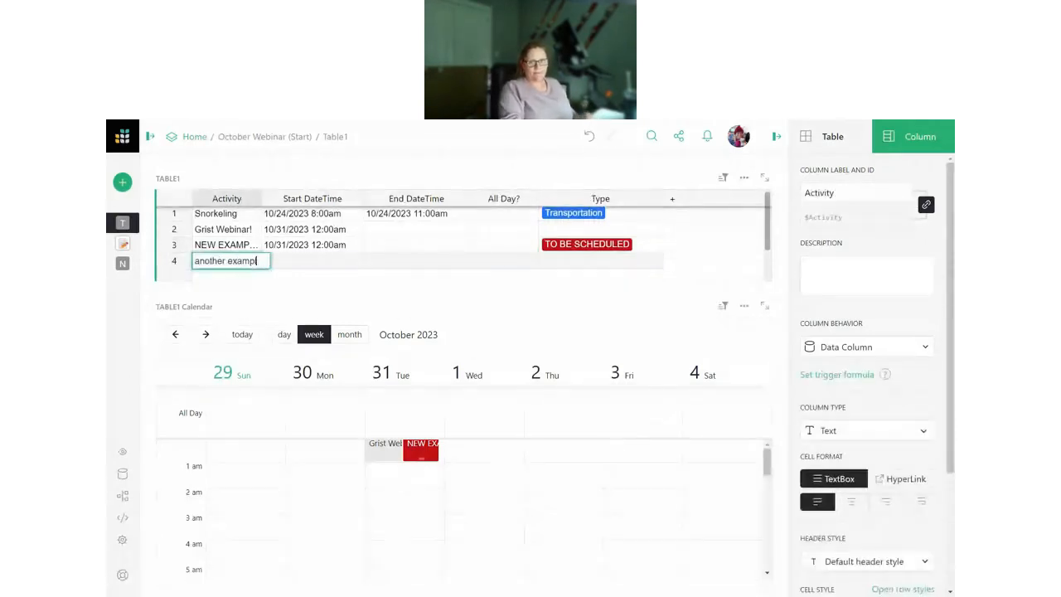
key("Tab")
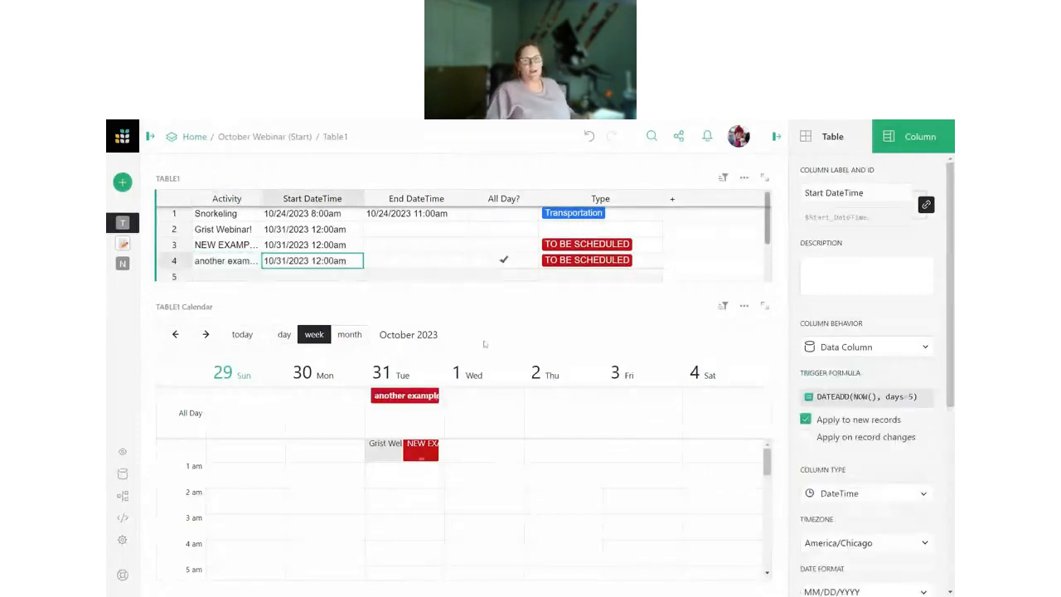